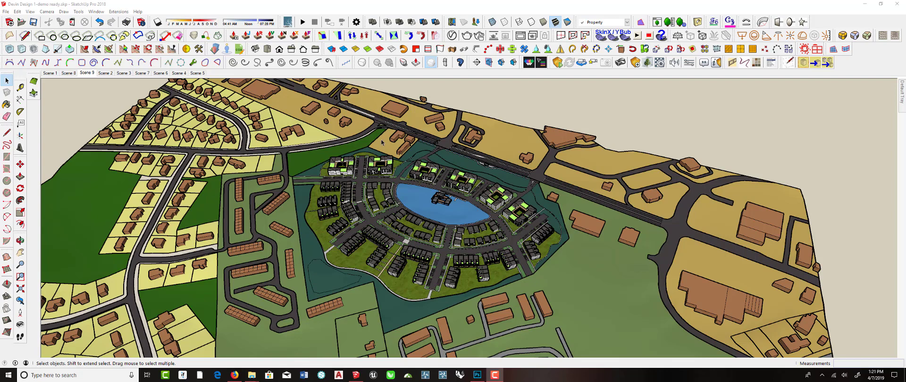
# Examine the neighborhood site model, looking over the lake, the floating pavilion and the surrounding buildings from several angles.
pyautogui.moveTo(421, 211); pyautogui.dragTo(326, 184, button='middle')
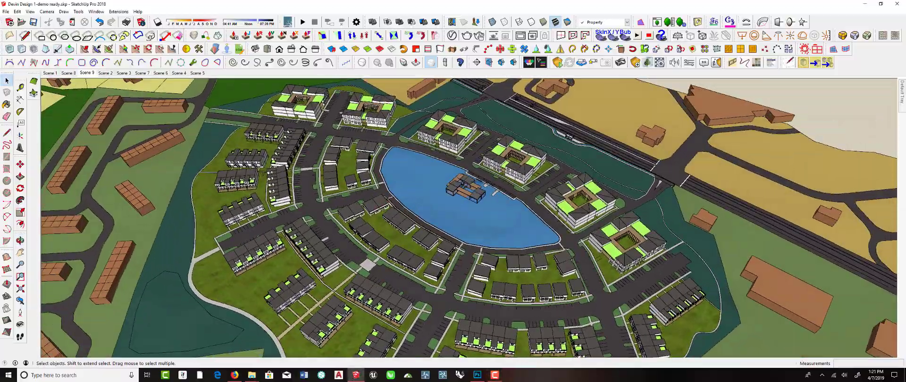
pyautogui.scroll(4, 441, 209)
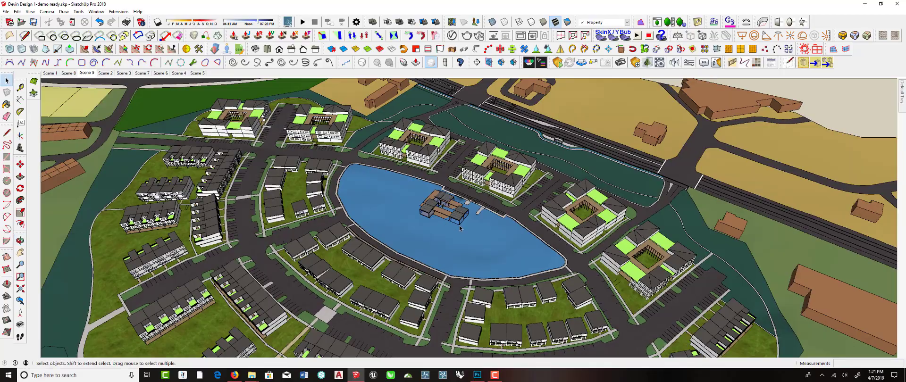
pyautogui.scroll(2, 460, 228)
pyautogui.moveTo(462, 229)
pyautogui.mouseDown(button='middle')
pyautogui.moveTo(475, 208)
pyautogui.moveTo(444, 207)
pyautogui.moveTo(437, 230)
pyautogui.mouseUp(button='middle')
pyautogui.scroll(-4, 437, 210)
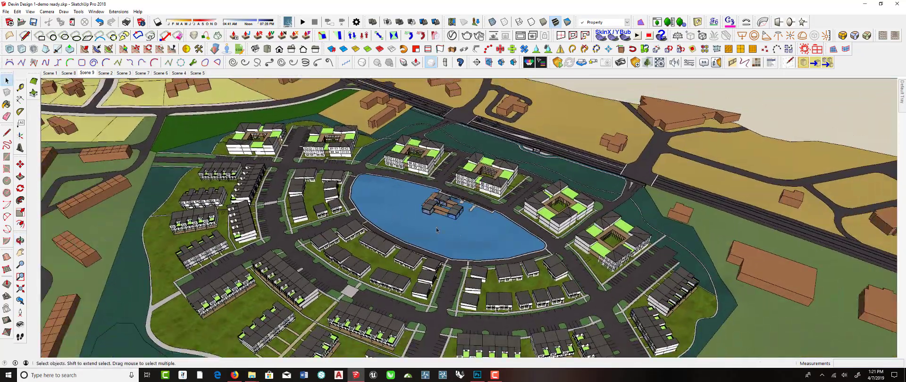
pyautogui.scroll(2, 475, 220)
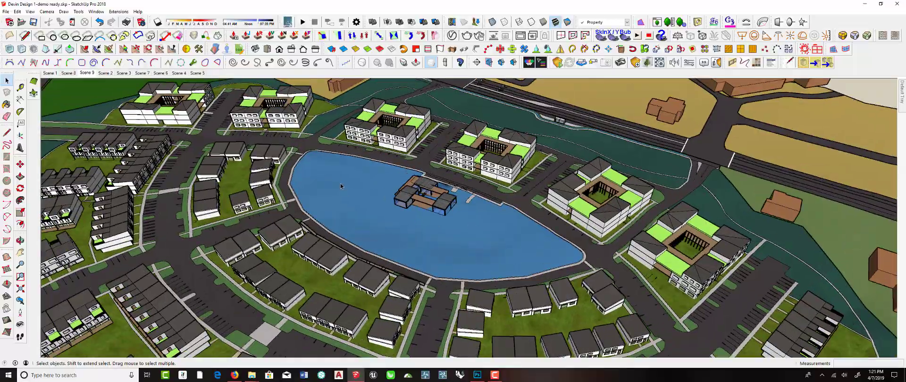
pyautogui.moveTo(350, 202); pyautogui.dragTo(359, 177, button='middle')
pyautogui.moveTo(279, 158)
pyautogui.mouseDown(button='middle')
pyautogui.moveTo(392, 171)
pyautogui.moveTo(479, 207)
pyautogui.moveTo(472, 229)
pyautogui.moveTo(348, 194)
pyautogui.moveTo(415, 193)
pyautogui.moveTo(506, 234)
pyautogui.moveTo(391, 272)
pyautogui.mouseUp(button='middle')
pyautogui.scroll(2, 472, 230)
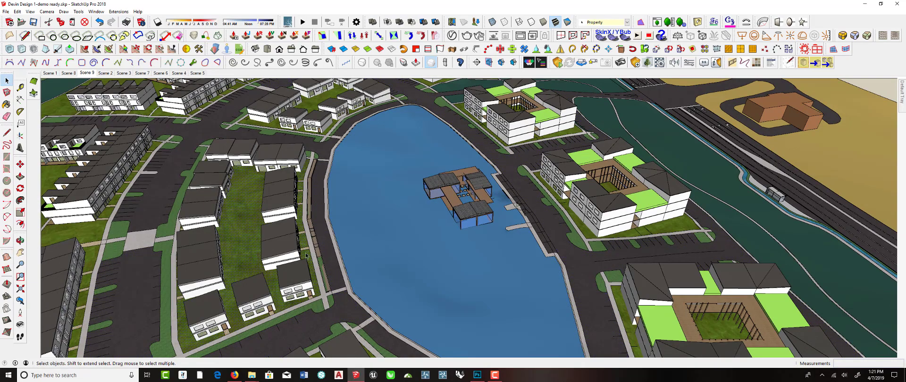
pyautogui.moveTo(306, 255); pyautogui.dragTo(457, 221, button='middle')
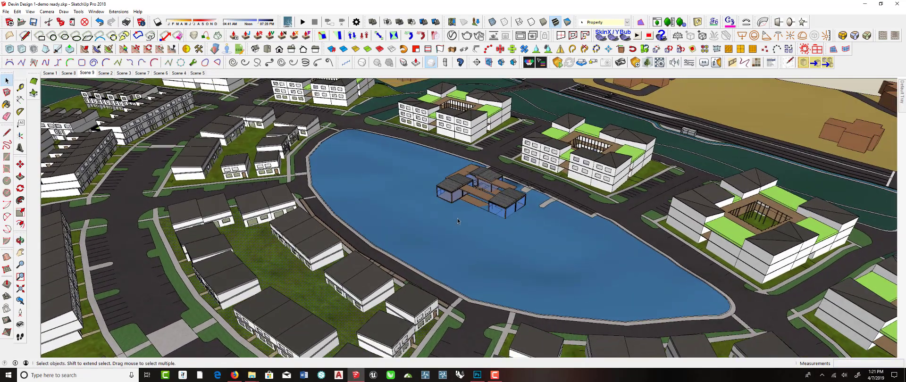
pyautogui.scroll(-2, 458, 234)
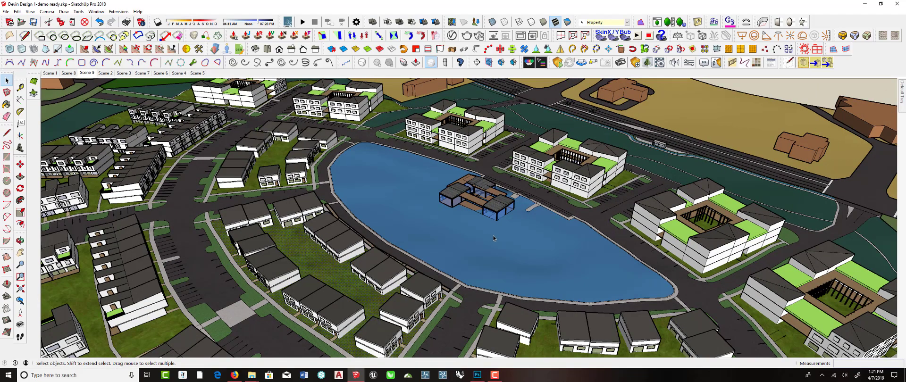
pyautogui.keyDown('shift'); pyautogui.moveTo(493, 238); pyautogui.dragTo(470, 211, button='middle'); pyautogui.keyUp('shift')
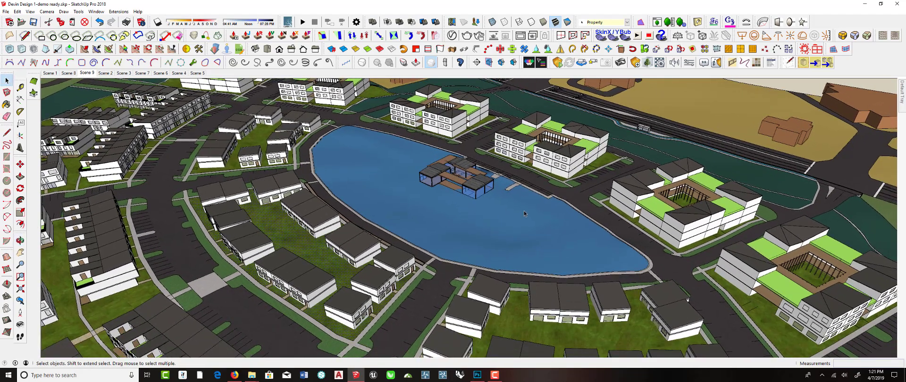
pyautogui.moveTo(525, 214); pyautogui.dragTo(505, 151, button='middle')
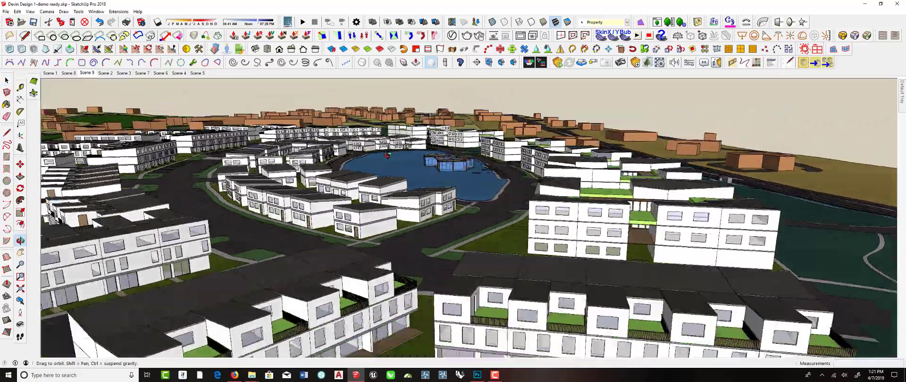
pyautogui.moveTo(387, 155); pyautogui.dragTo(373, 184, button='middle')
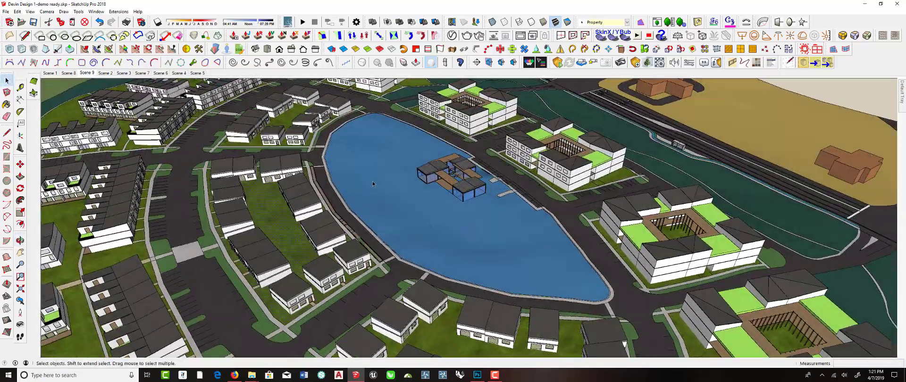
# Inspect the mesh around the lakeside concrete piers with hidden geometry shown, and turn hidden geometry off again.
pyautogui.scroll(6, 509, 200)
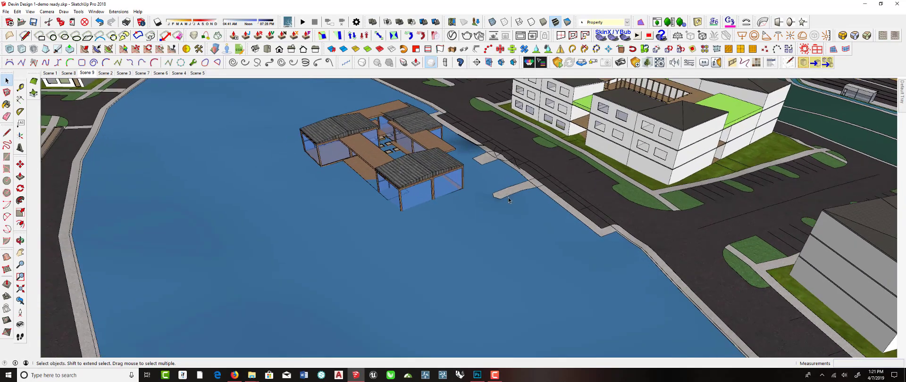
pyautogui.moveTo(509, 200); pyautogui.dragTo(471, 227, button='middle')
pyautogui.scroll(6, 451, 229)
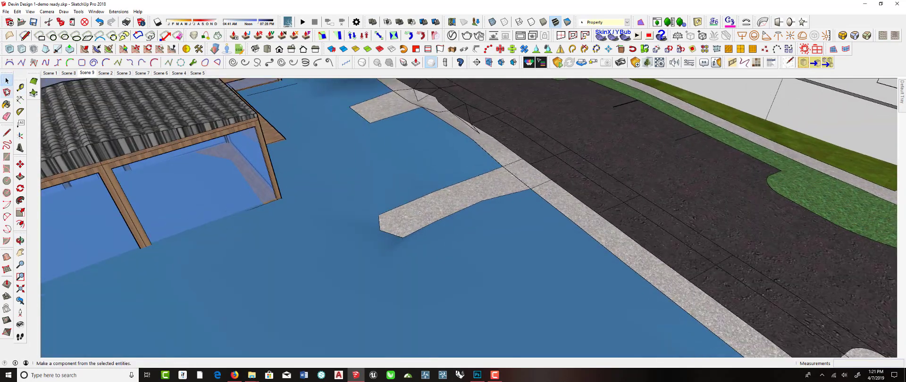
pyautogui.press('e')
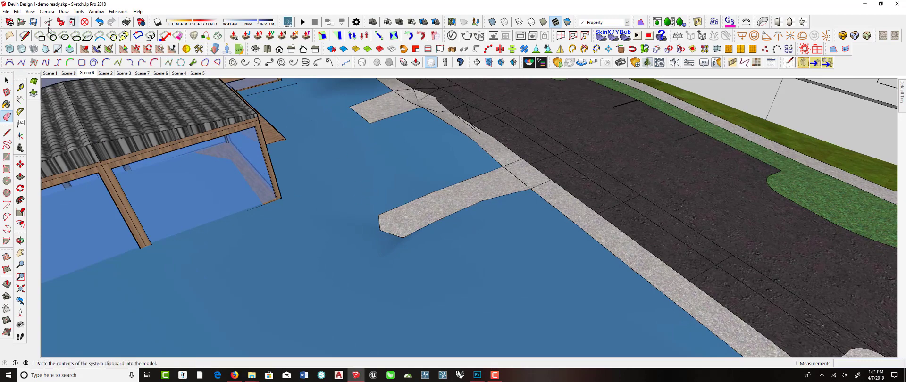
pyautogui.click(29, 11)
pyautogui.click(47, 38)
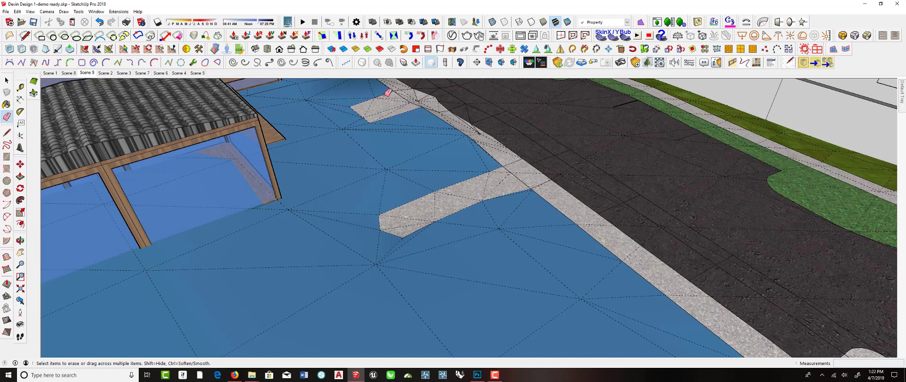
pyautogui.moveTo(387, 93)
pyautogui.mouseDown(button='middle')
pyautogui.moveTo(380, 172)
pyautogui.moveTo(411, 194)
pyautogui.mouseUp(button='middle')
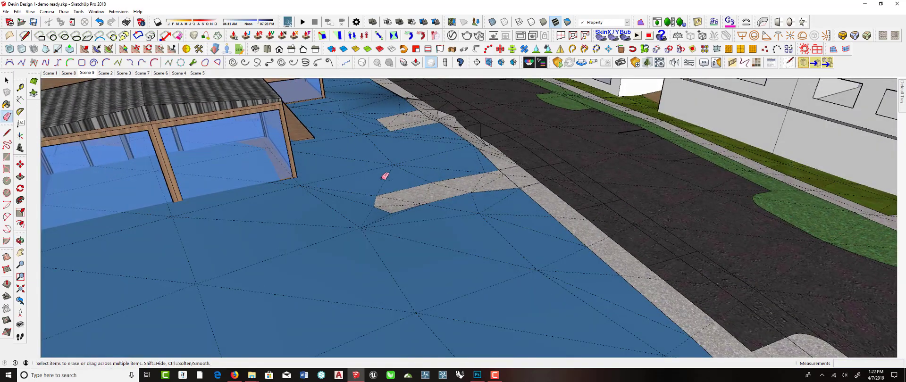
pyautogui.click(30, 11)
pyautogui.click(52, 37)
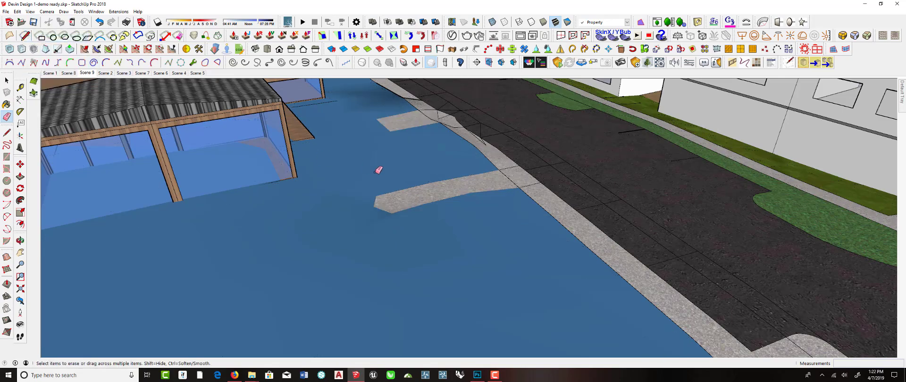
# Sample the lake's water material and paint the concrete piers beside the pavilion with it.
pyautogui.moveTo(378, 171)
pyautogui.mouseDown(button='middle')
pyautogui.moveTo(394, 162)
pyautogui.moveTo(373, 192)
pyautogui.mouseUp(button='middle')
pyautogui.press('b')
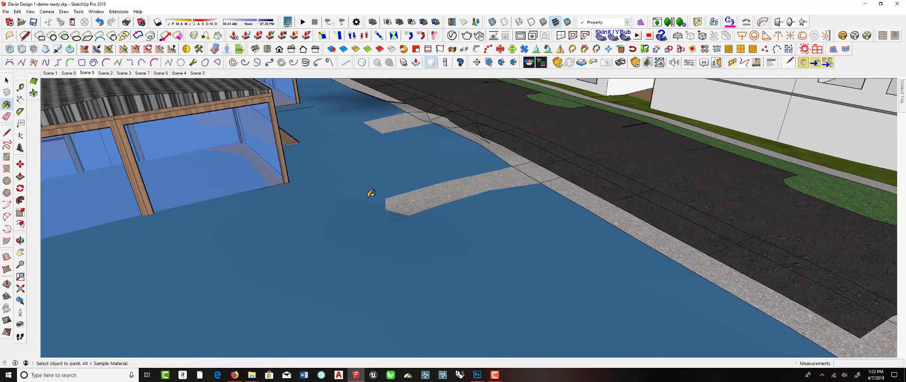
pyautogui.keyDown('alt'); pyautogui.click(422, 233); pyautogui.keyUp('alt')
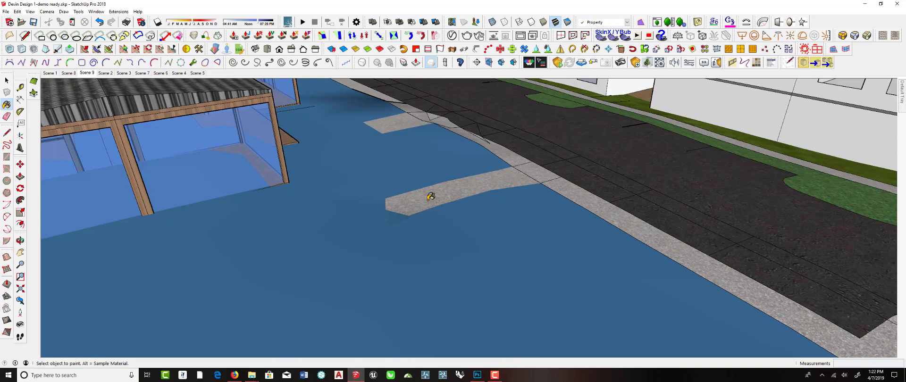
pyautogui.click(397, 123)
pyautogui.moveTo(446, 230)
pyautogui.mouseDown(button='middle')
pyautogui.moveTo(310, 212)
pyautogui.moveTo(443, 225)
pyautogui.moveTo(468, 202)
pyautogui.moveTo(368, 213)
pyautogui.moveTo(498, 221)
pyautogui.moveTo(573, 253)
pyautogui.moveTo(519, 235)
pyautogui.moveTo(511, 250)
pyautogui.mouseUp(button='middle')
pyautogui.scroll(-5, 511, 247)
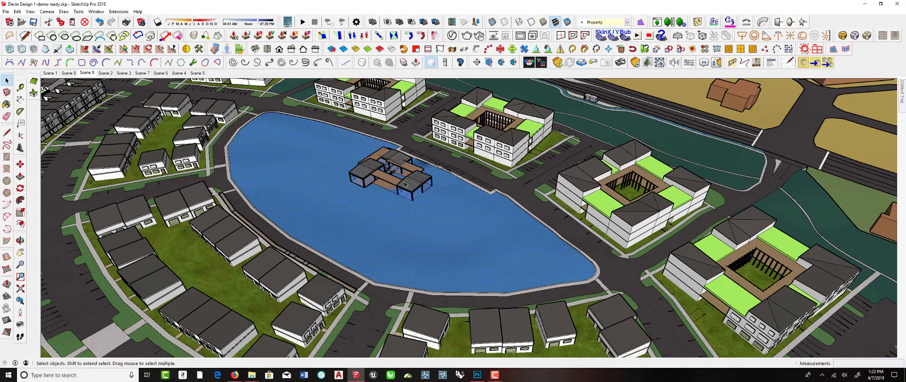
# Examine the dark green buffer beside the development, opening its group to inspect the pond outline and closing it again.
pyautogui.moveTo(405, 185)
pyautogui.mouseDown(button='middle')
pyautogui.moveTo(378, 189)
pyautogui.moveTo(500, 192)
pyautogui.mouseUp(button='middle')
pyautogui.scroll(-2, 500, 192)
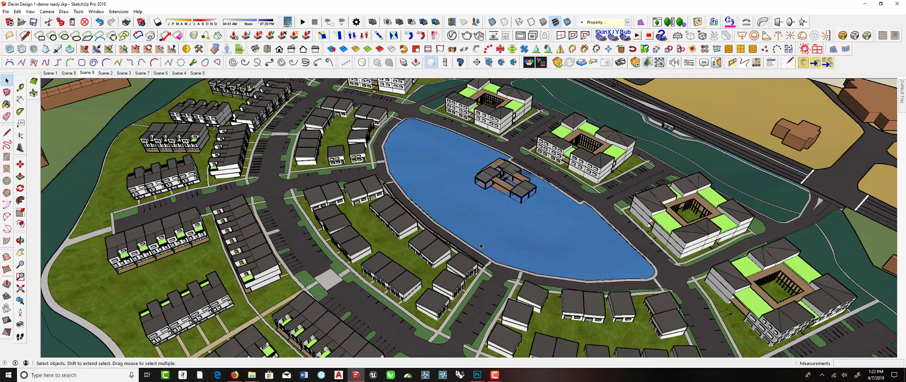
pyautogui.scroll(-5, 456, 230)
pyautogui.moveTo(140, 283); pyautogui.dragTo(208, 237, button='middle')
pyautogui.scroll(5, 319, 204)
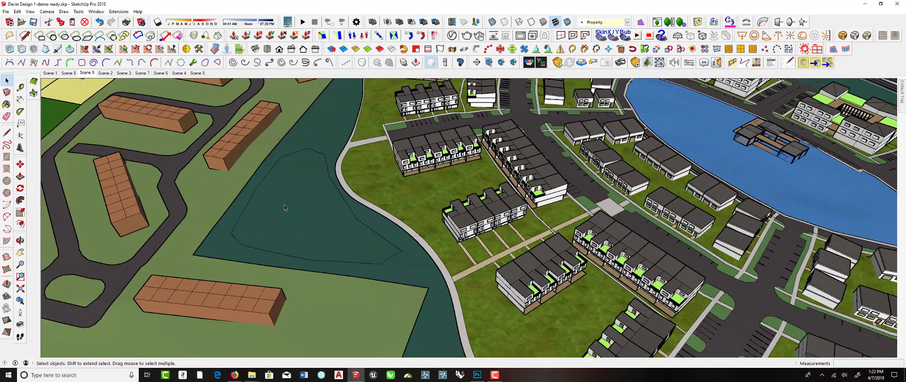
pyautogui.scroll(-8, 300, 200)
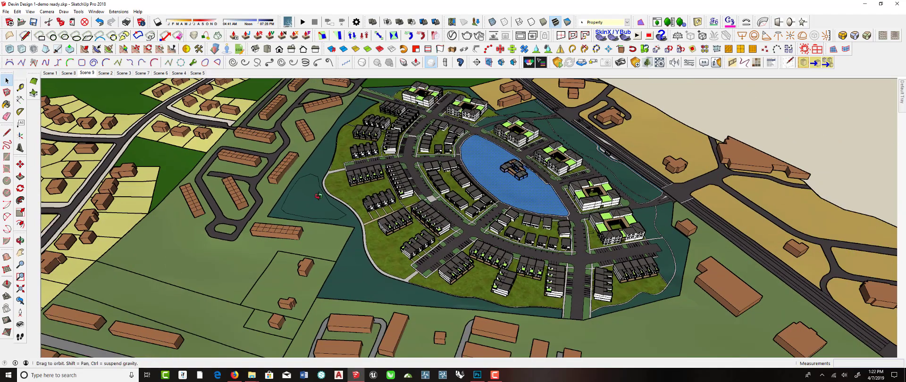
pyautogui.moveTo(321, 207); pyautogui.dragTo(335, 211, button='middle')
pyautogui.scroll(1, 335, 211)
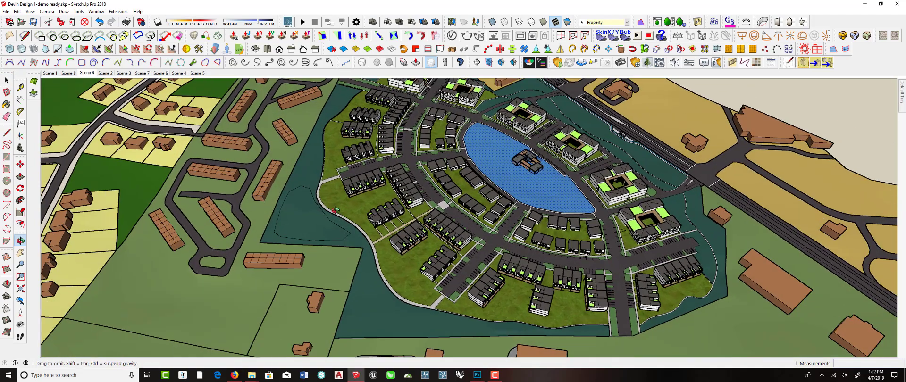
pyautogui.click(311, 224)
pyautogui.doubleClick(308, 220)
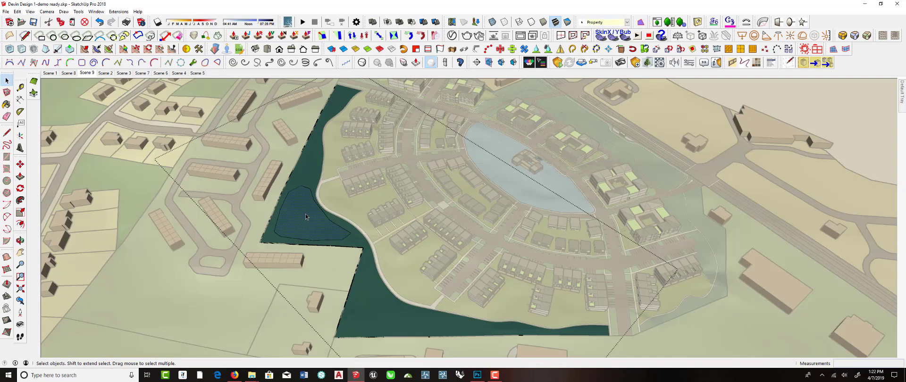
pyautogui.click(185, 132)
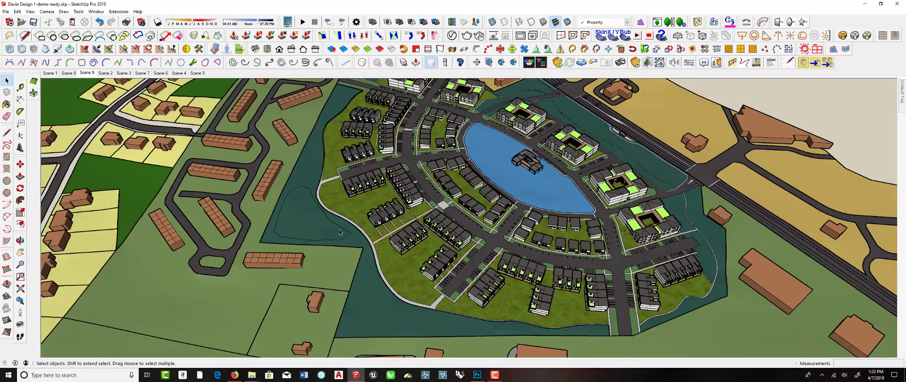
# Explode the dark green buffer group along the edge of the development and clear the selection.
pyautogui.moveTo(364, 289); pyautogui.dragTo(333, 198, button='middle')
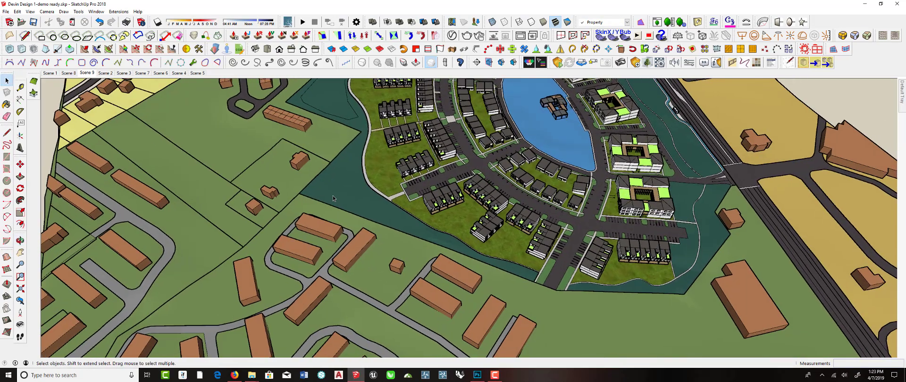
pyautogui.click(353, 189)
pyautogui.rightClick(354, 187)
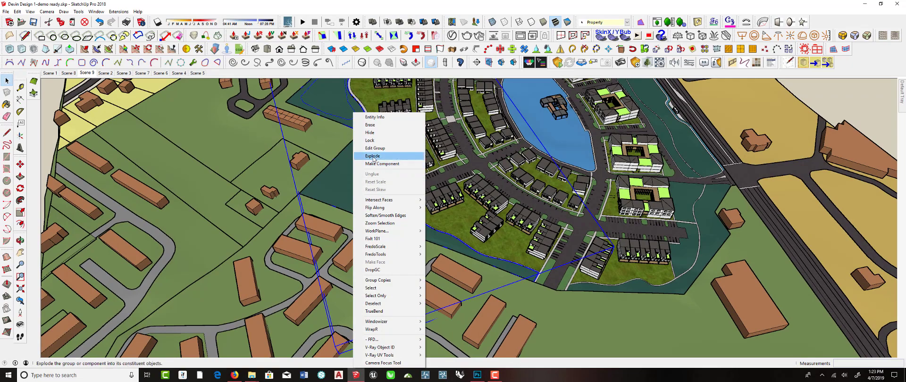
pyautogui.press('Escape')
pyautogui.tripleClick(343, 189)
pyautogui.scroll(5, 338, 165)
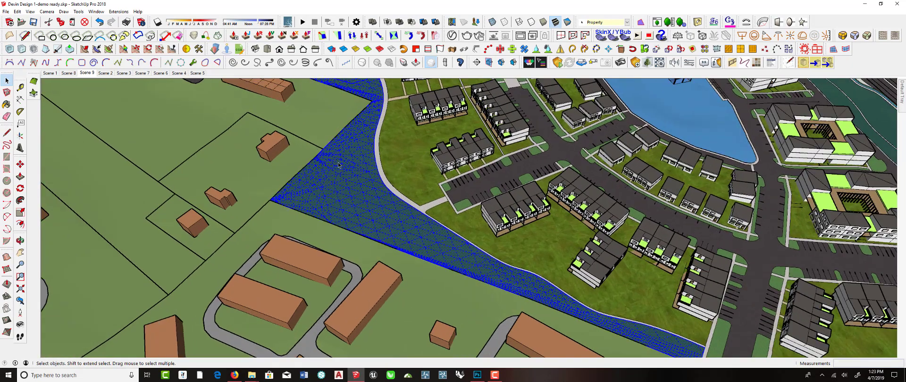
pyautogui.click(344, 184)
pyautogui.scroll(-6, 330, 178)
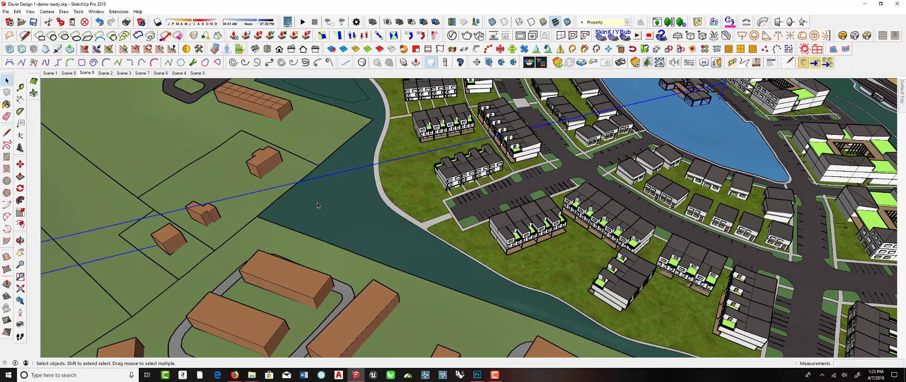
pyautogui.scroll(-5, 338, 230)
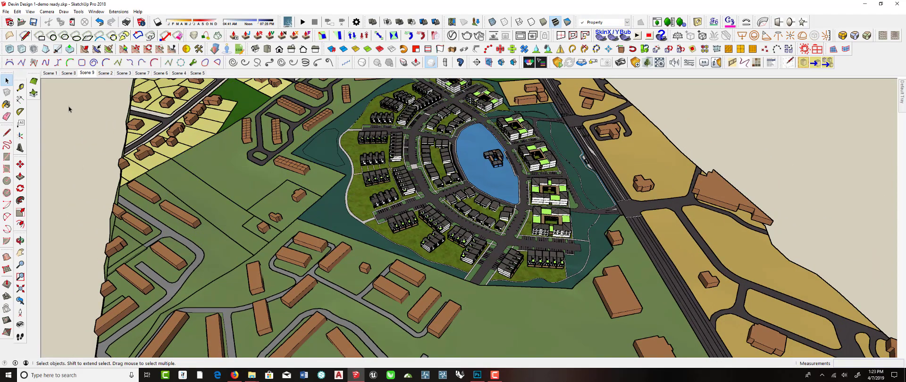
# Try to draw a chain of line segments across the dark green buffer surface with the Line tool, and undo them.
pyautogui.click(7, 133)
pyautogui.scroll(5, 317, 213)
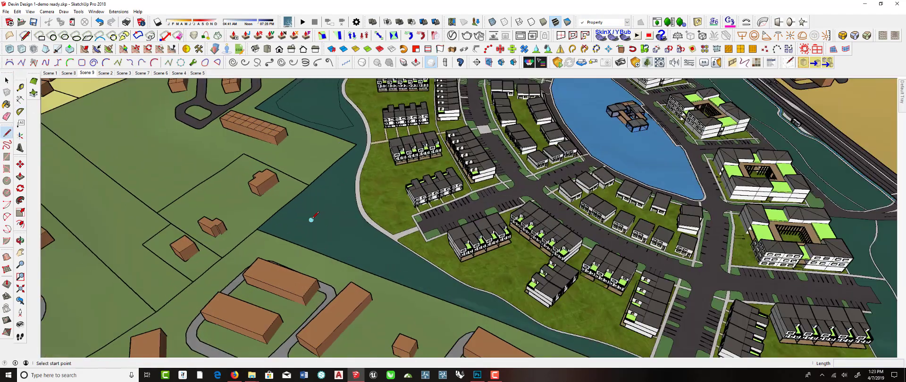
pyautogui.scroll(3, 318, 213)
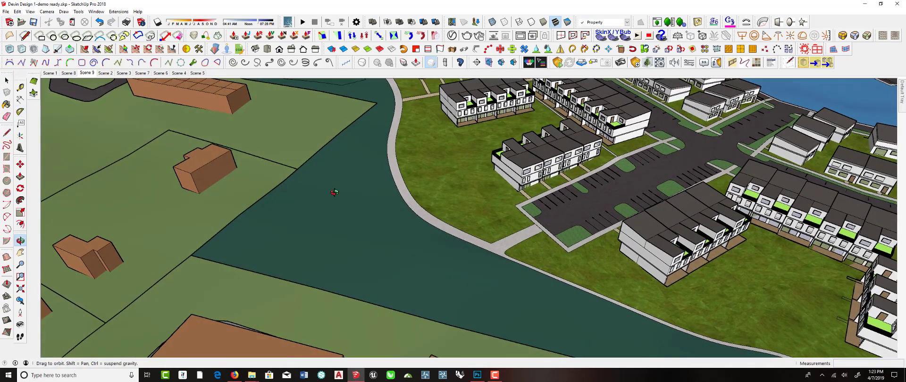
pyautogui.click(250, 235)
pyautogui.click(284, 193)
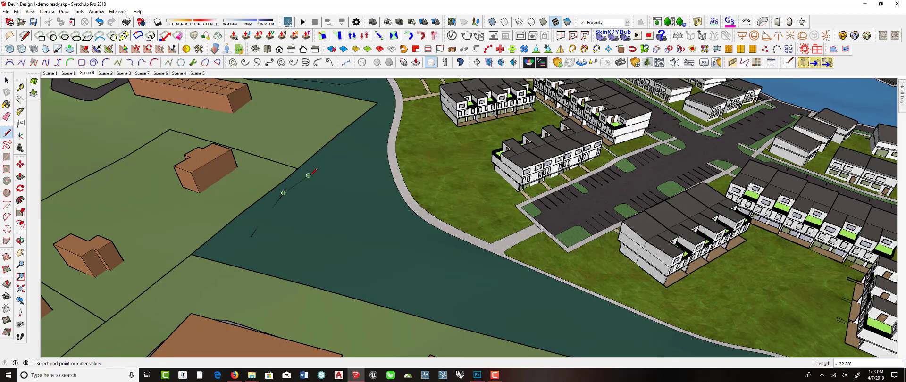
pyautogui.doubleClick(343, 163)
pyautogui.click(368, 172)
pyautogui.doubleClick(342, 163)
pyautogui.click(368, 172)
pyautogui.doubleClick(365, 203)
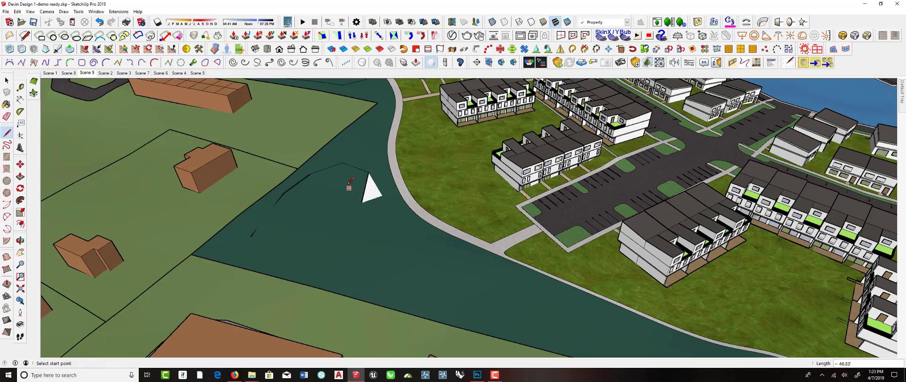
pyautogui.hotkey('ctrl', 'z')
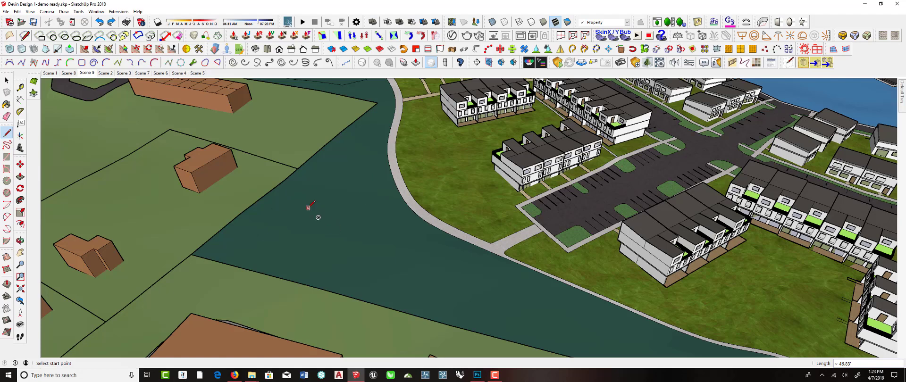
# Group the dark green buffer surface together with its boundary edges.
pyautogui.press('space')
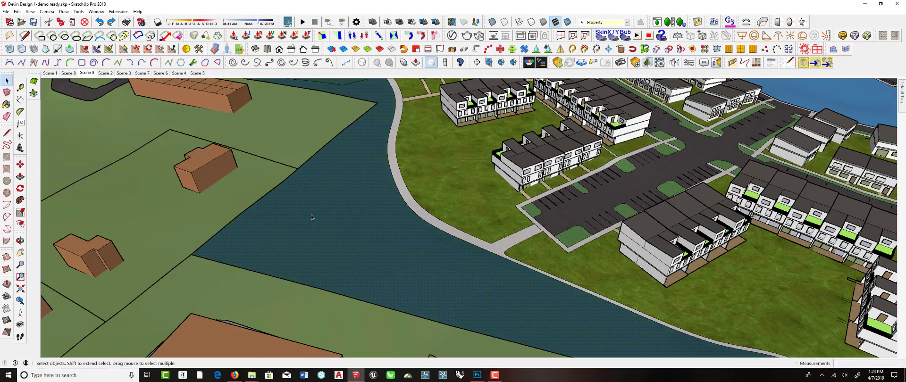
pyautogui.doubleClick(312, 216)
pyautogui.rightClick(323, 205)
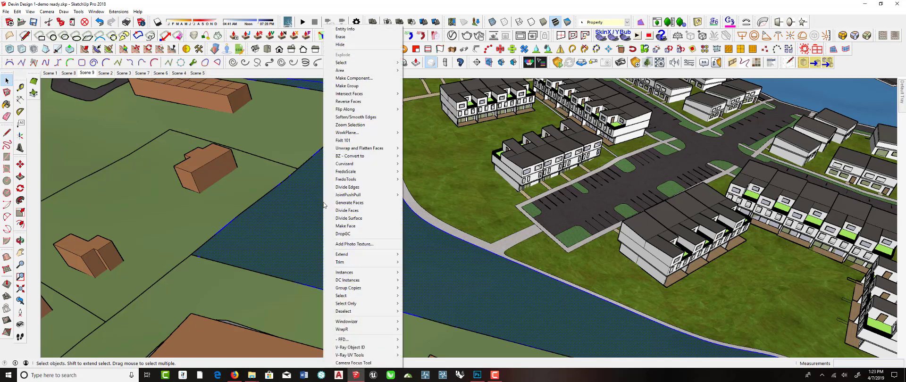
pyautogui.click(347, 86)
# Draw a closed, irregular twelve-sided pond outline over the wide part of the dark green buffer with the Line tool.
pyautogui.click(7, 133)
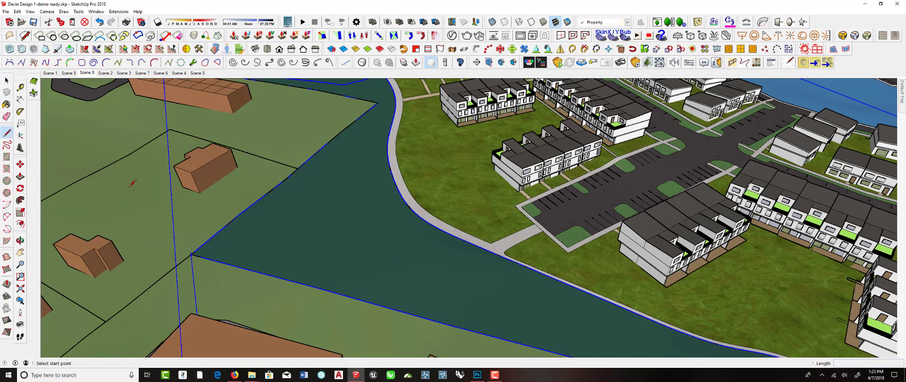
pyautogui.click(240, 241)
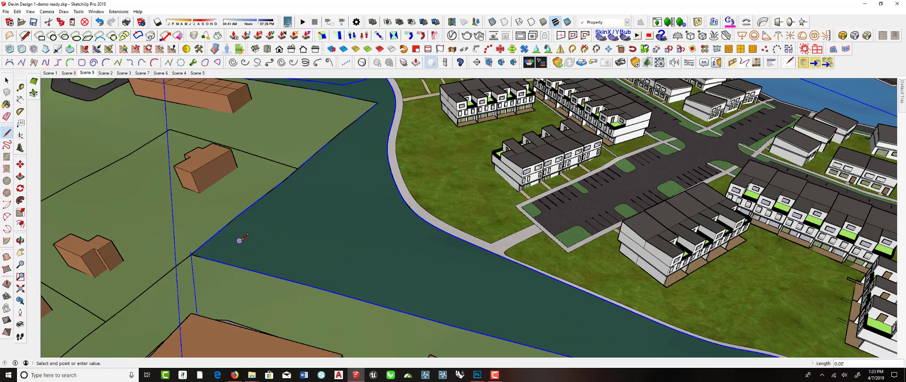
pyautogui.click(274, 200)
pyautogui.click(308, 183)
pyautogui.click(355, 185)
pyautogui.click(379, 199)
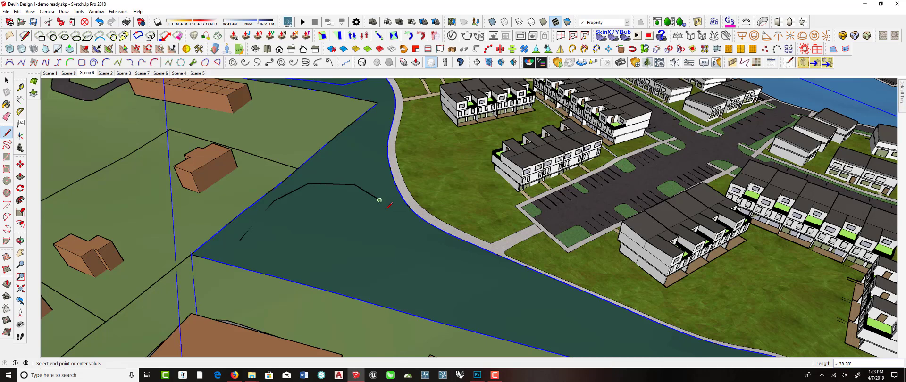
pyautogui.click(402, 227)
pyautogui.click(376, 240)
pyautogui.click(381, 263)
pyautogui.click(366, 283)
pyautogui.click(332, 267)
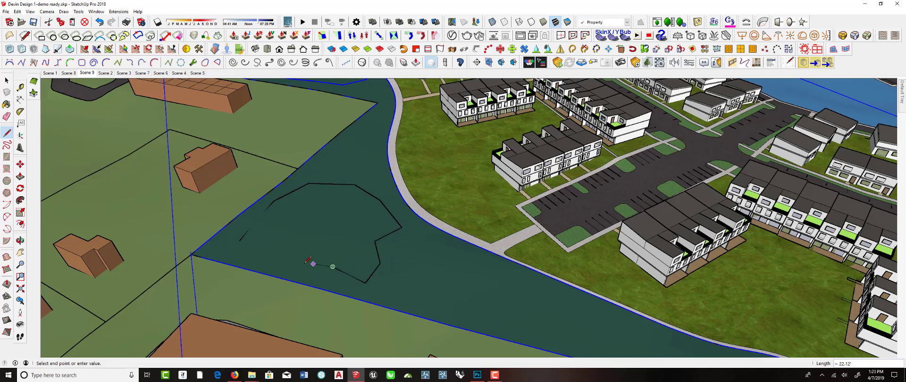
pyautogui.click(297, 267)
pyautogui.click(278, 248)
pyautogui.click(239, 241)
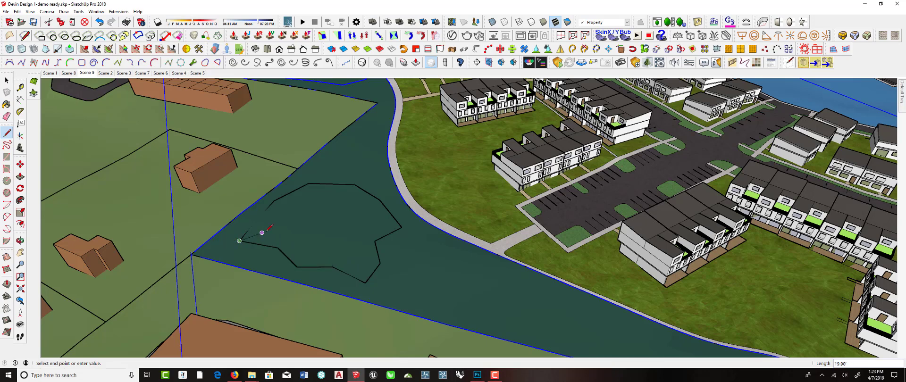
pyautogui.press('space')
# Extrude the pond outline's connected edges straight up into vertical walls with Extrude Lines, vector by 2 points.
pyautogui.doubleClick(322, 187)
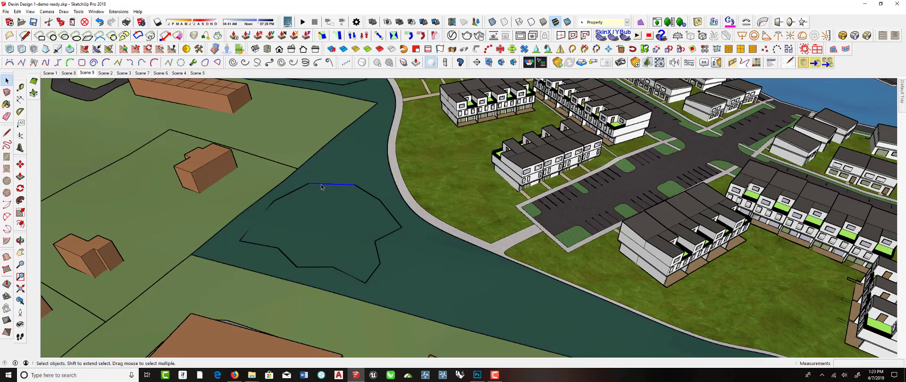
pyautogui.moveTo(355, 239); pyautogui.dragTo(315, 197, button='middle')
pyautogui.scroll(2, 315, 197)
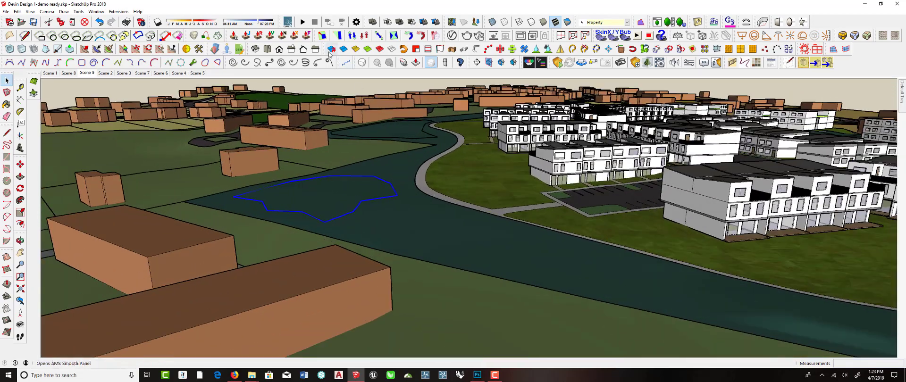
pyautogui.click(119, 12)
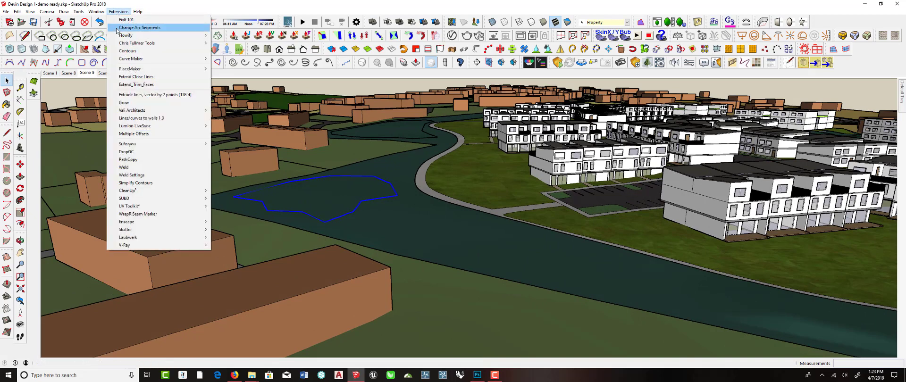
pyautogui.click(167, 96)
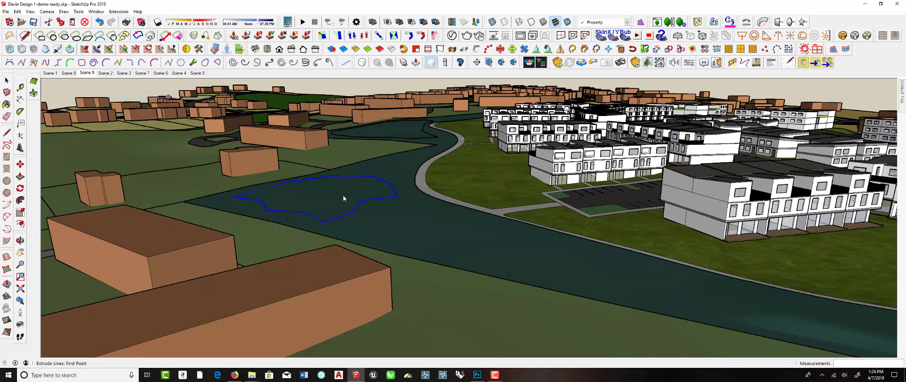
pyautogui.click(398, 195)
pyautogui.moveTo(400, 171); pyautogui.dragTo(397, 151, button='middle')
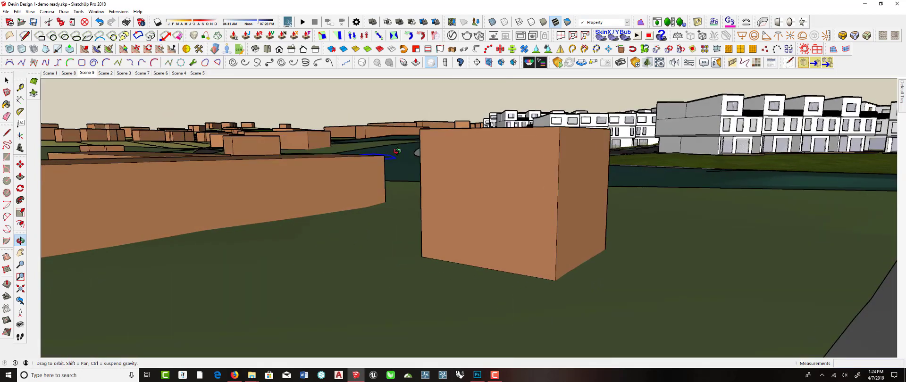
pyautogui.click(395, 104)
pyautogui.moveTo(393, 109); pyautogui.dragTo(365, 151, button='middle')
pyautogui.press('space')
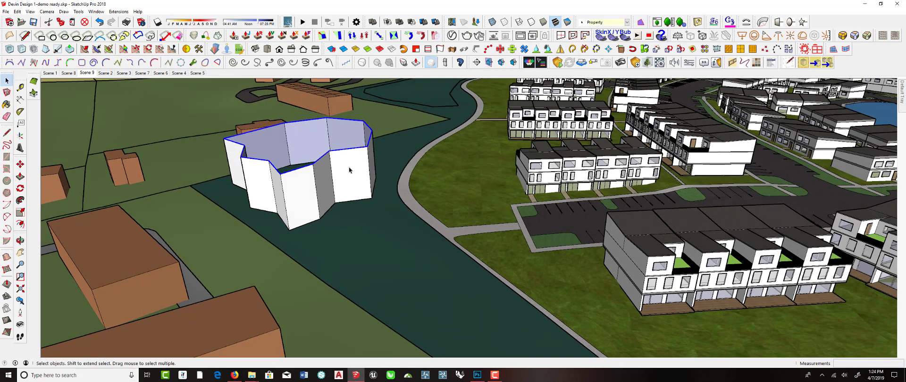
# Make a group from all the extruded pond walls.
pyautogui.tripleClick(350, 170)
pyautogui.rightClick(350, 169)
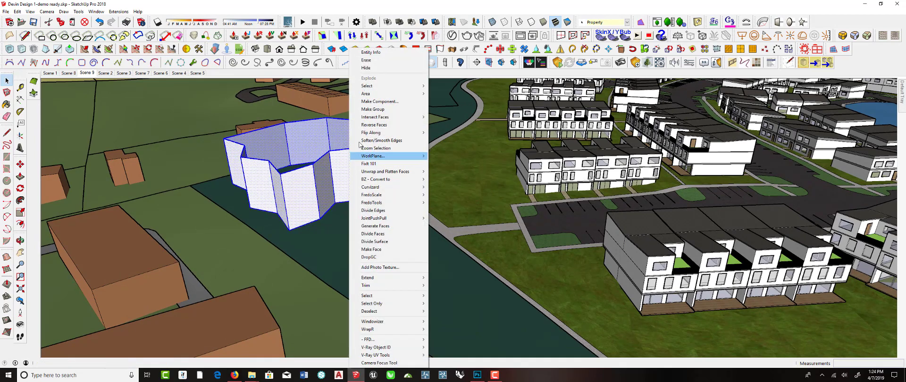
pyautogui.click(376, 113)
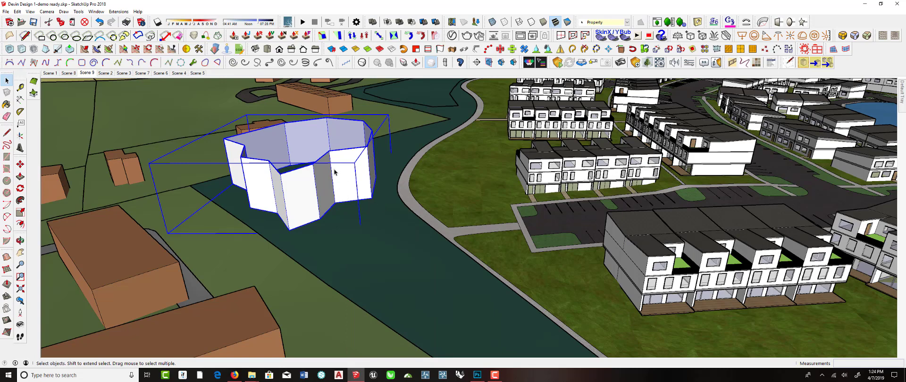
# Cut the pond wall group and paste it in place inside the dark green buffer group.
pyautogui.press('Delete')
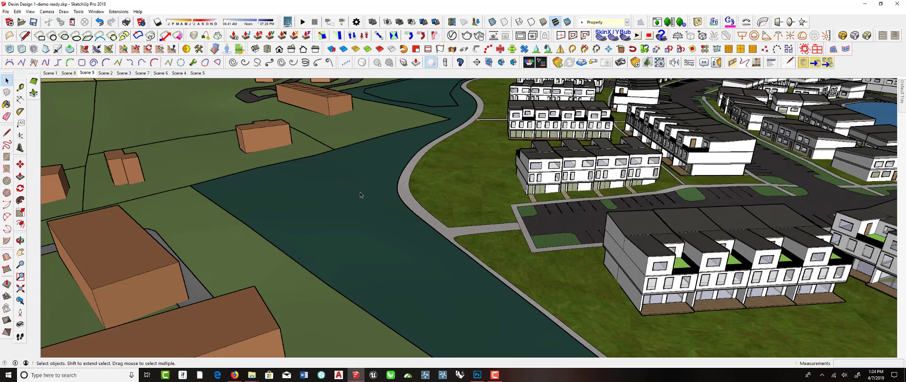
pyautogui.doubleClick(360, 195)
pyautogui.click(17, 12)
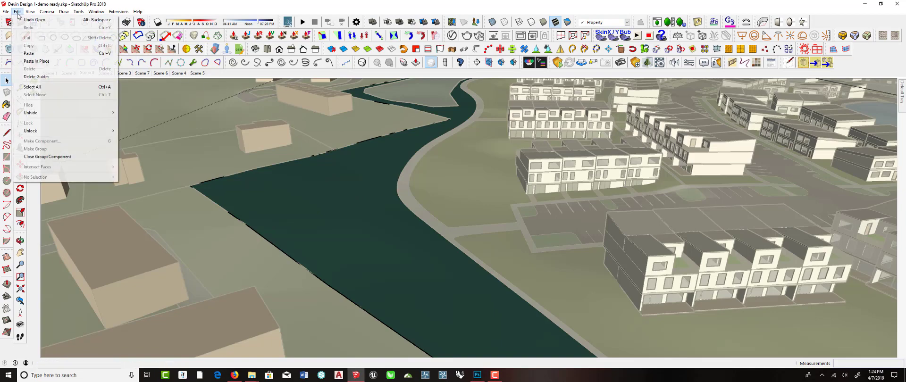
pyautogui.click(36, 61)
# Move the pond wall group down about 18.55' so that it passes through the buffer surface.
pyautogui.moveTo(305, 191); pyautogui.dragTo(296, 150, button='middle')
pyautogui.press('m')
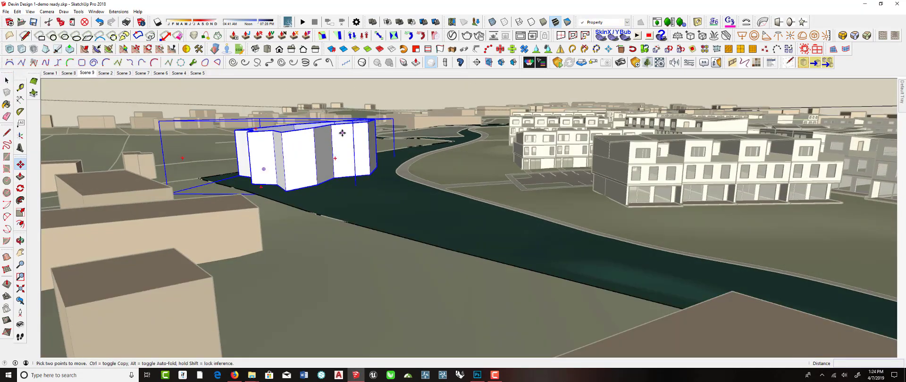
pyautogui.click(342, 133)
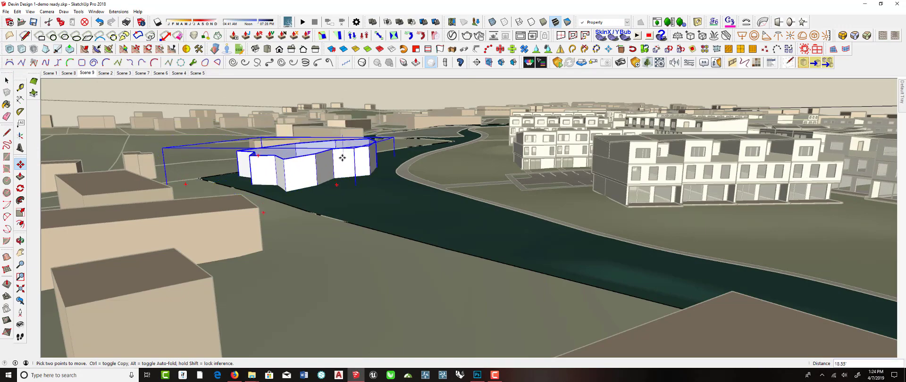
pyautogui.click(342, 158)
pyautogui.press('space')
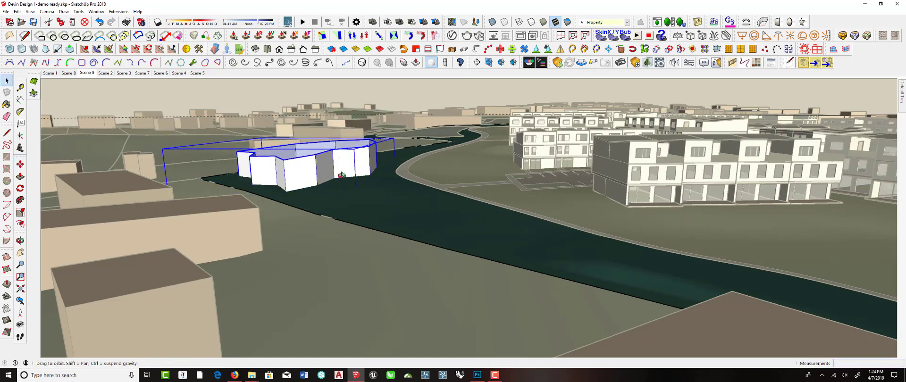
# Intersect the pond walls and the buffer surface with the With Selection option, and delete the wall group.
pyautogui.moveTo(341, 175); pyautogui.dragTo(343, 201, button='middle')
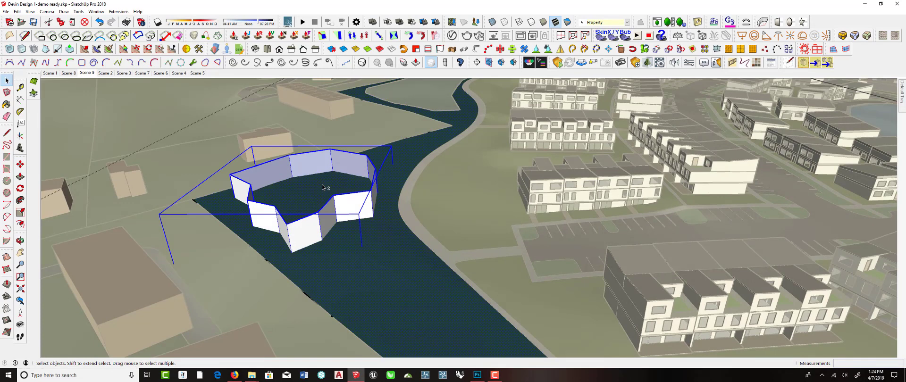
pyautogui.rightClick(323, 187)
pyautogui.moveTo(350, 137)
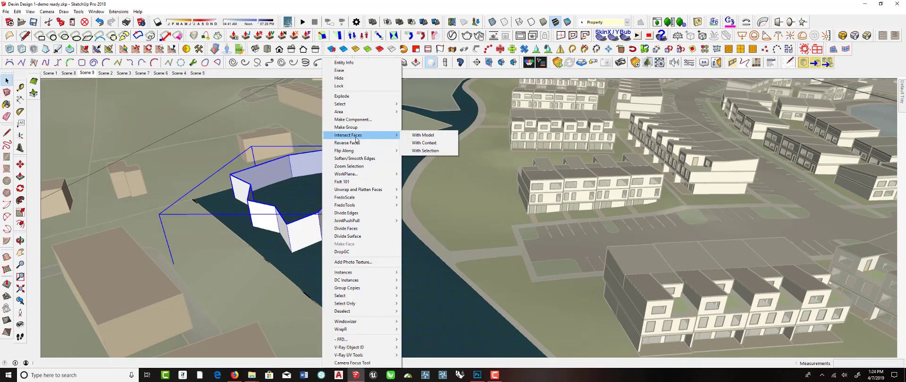
pyautogui.click(422, 145)
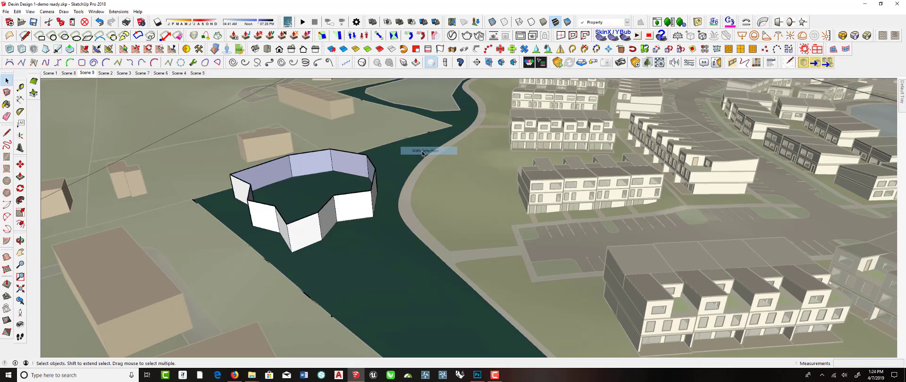
pyautogui.click(359, 203)
pyautogui.press('Delete')
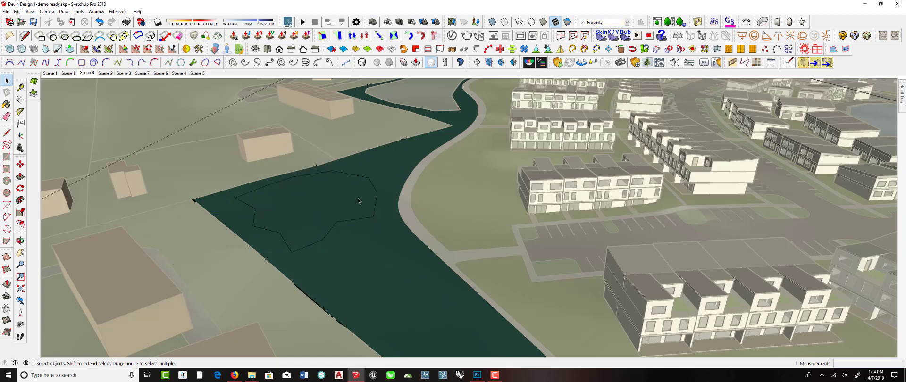
# Close the buffer group, explode it, and select the pond-shaped face cut into its surface.
pyautogui.click(357, 200)
pyautogui.moveTo(332, 195); pyautogui.dragTo(369, 178, button='middle')
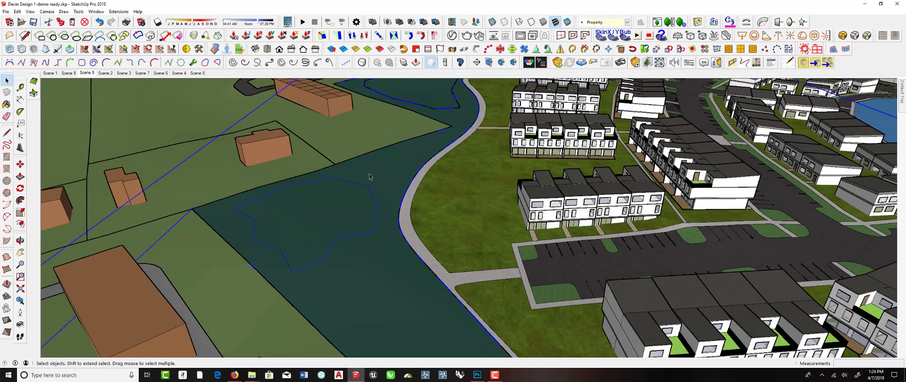
pyautogui.rightClick(370, 177)
pyautogui.click(386, 156)
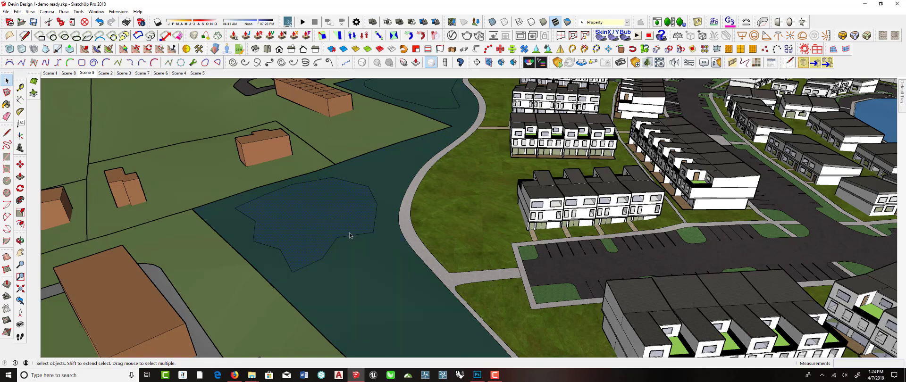
# Review the new pond area, the overall extents of the site model, and the development around the lake.
pyautogui.scroll(-4, 351, 234)
pyautogui.scroll(-2, 350, 234)
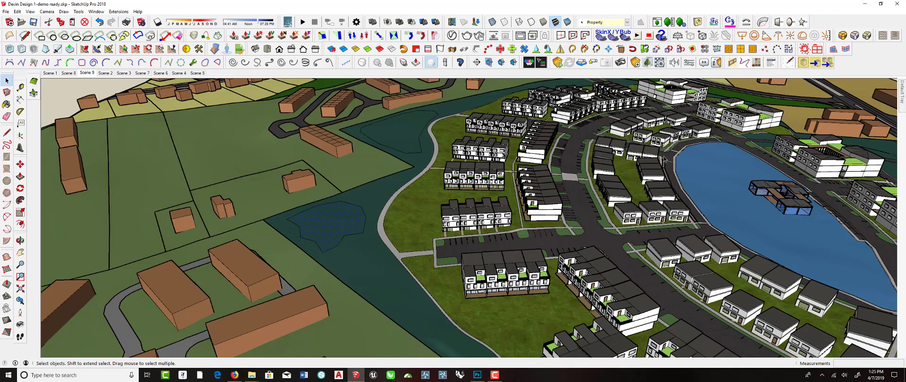
pyautogui.keyDown('shift'); pyautogui.moveTo(459, 189); pyautogui.dragTo(364, 205, button='middle'); pyautogui.keyUp('shift')
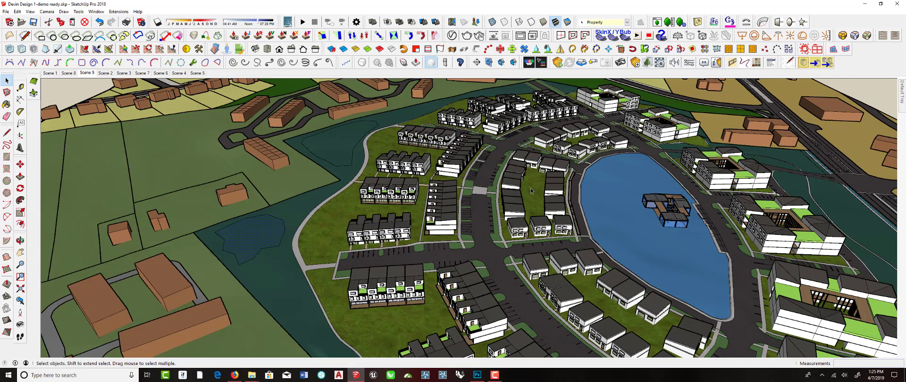
pyautogui.scroll(-5, 531, 191)
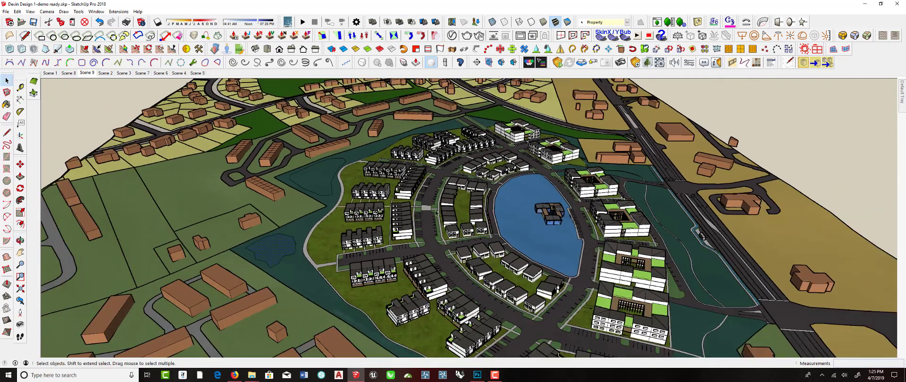
pyautogui.click(21, 288)
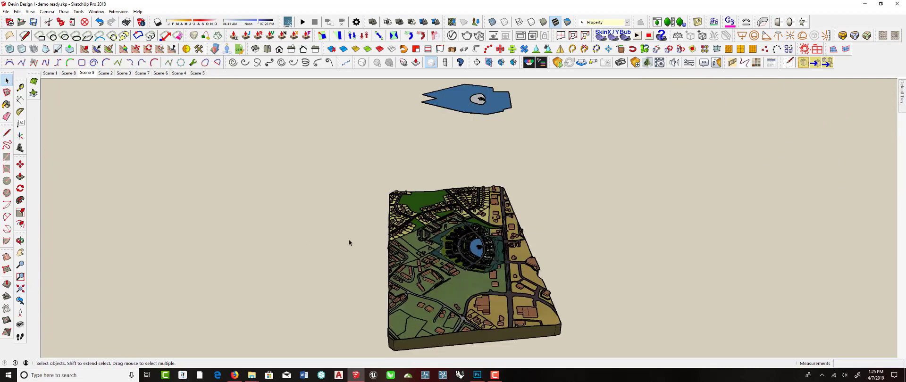
pyautogui.moveTo(348, 243); pyautogui.dragTo(378, 245, button='middle')
pyautogui.moveTo(438, 223); pyautogui.dragTo(454, 229, button='middle')
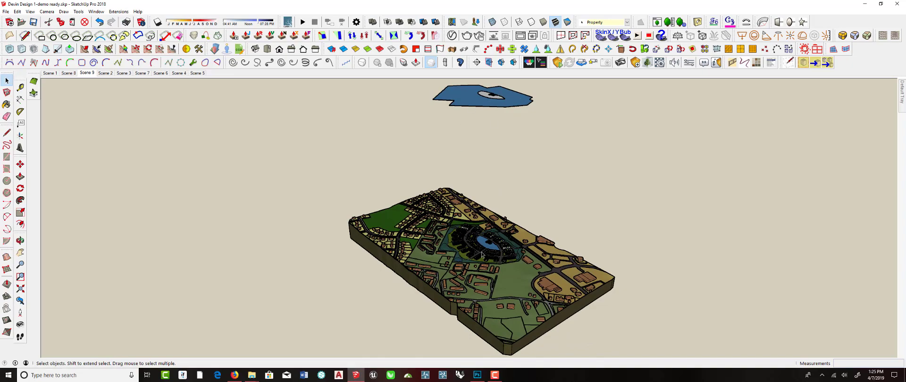
pyautogui.scroll(6, 483, 255)
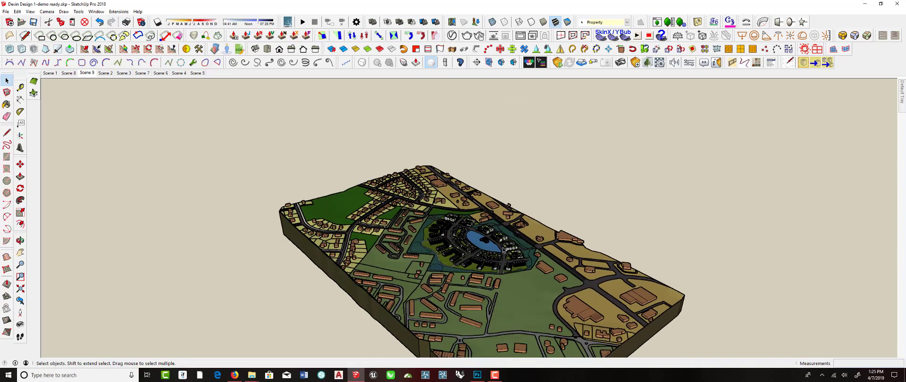
pyautogui.scroll(8, 475, 245)
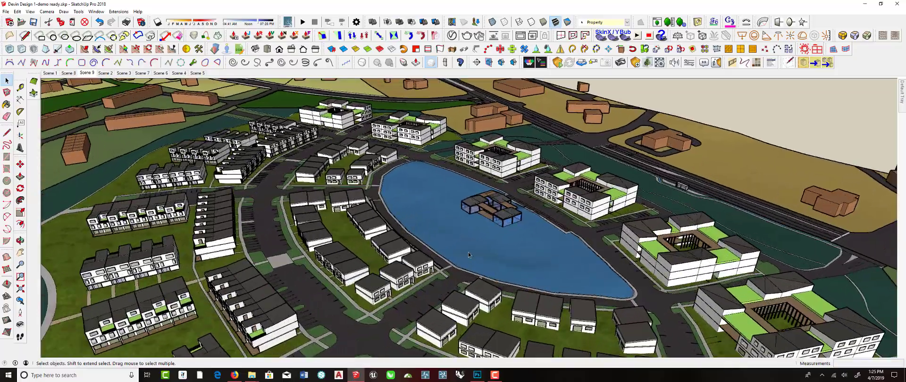
pyautogui.moveTo(469, 255)
pyautogui.mouseDown(button='middle')
pyautogui.moveTo(454, 238)
pyautogui.moveTo(436, 253)
pyautogui.moveTo(472, 264)
pyautogui.moveTo(321, 238)
pyautogui.moveTo(480, 223)
pyautogui.mouseUp(button='middle')
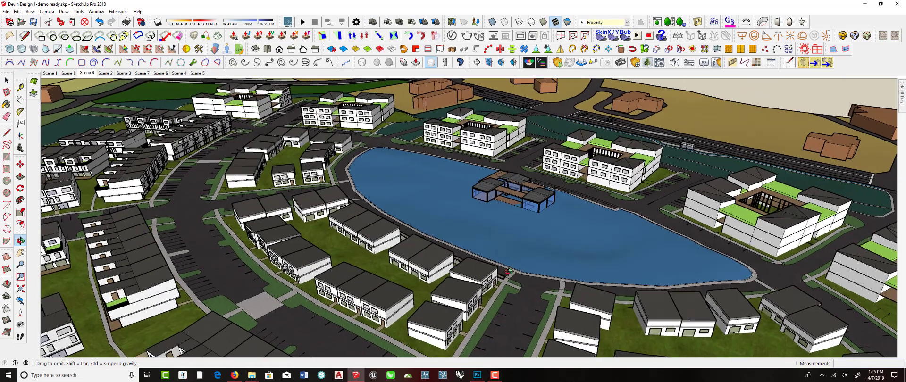
pyautogui.scroll(-3, 491, 216)
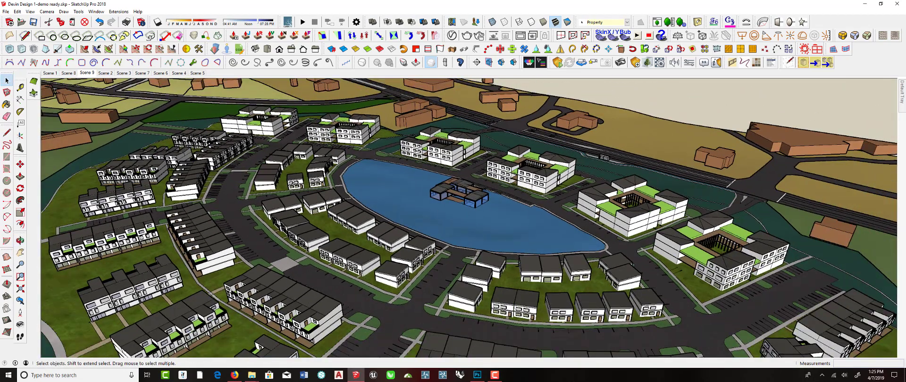
# Select the pale lake-shaped group in the flat layout floating above the site model.
pyautogui.scroll(-5, 153, 286)
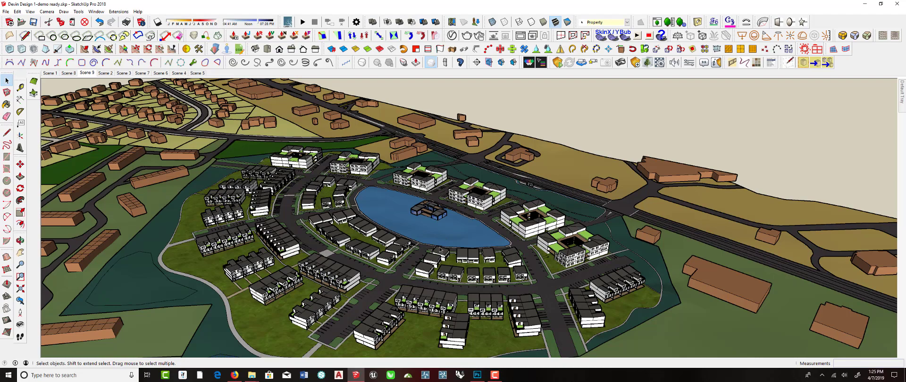
pyautogui.scroll(-6, 440, 247)
pyautogui.scroll(-5, 437, 249)
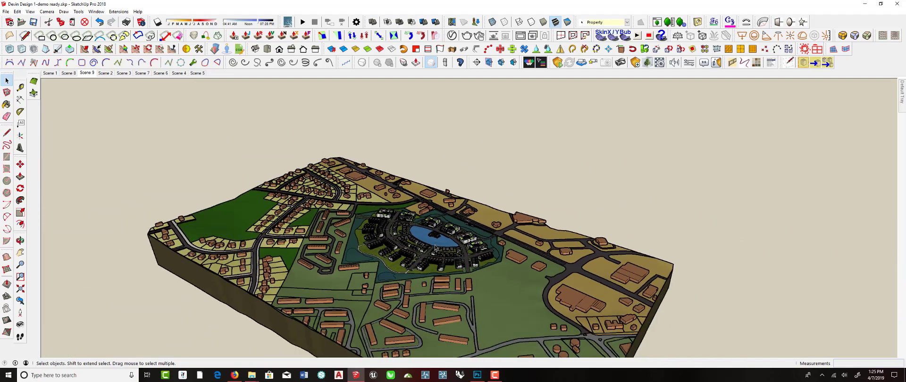
pyautogui.scroll(5, 435, 114)
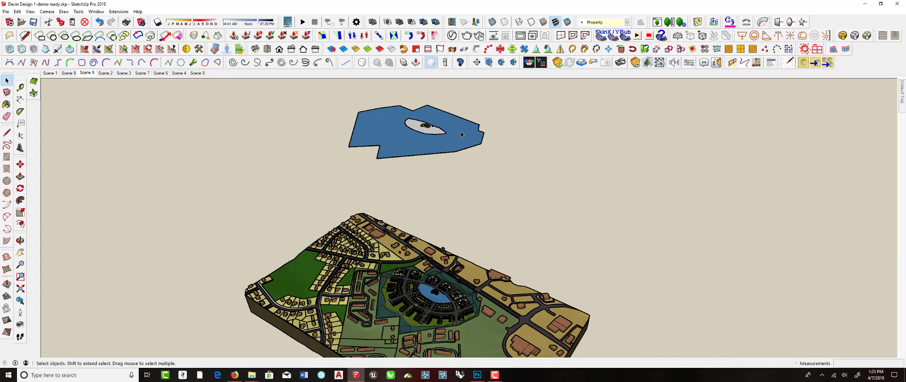
pyautogui.click(415, 128)
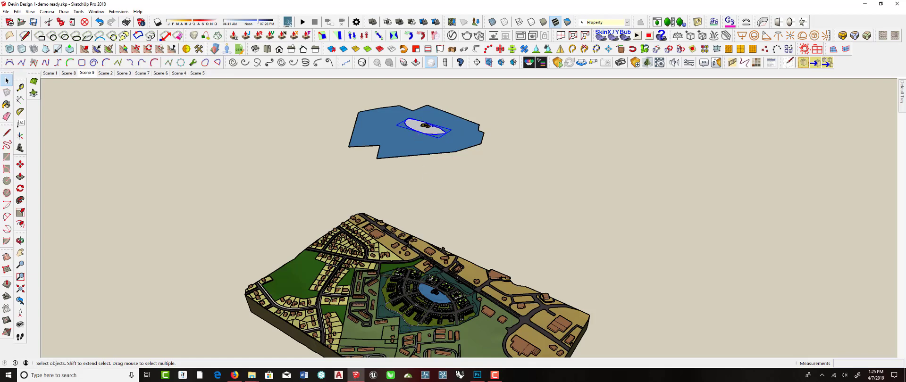
# Examine the selected lake-shaped group, its notched edge and the building footprint inside it from several angles.
pyautogui.scroll(8, 424, 149)
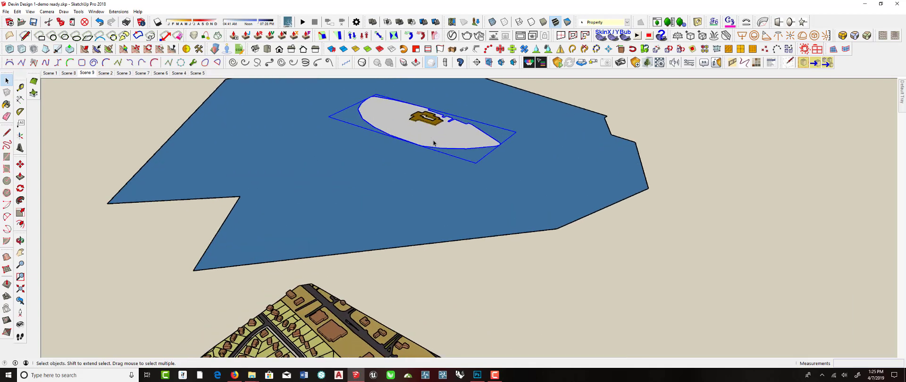
pyautogui.moveTo(435, 147)
pyautogui.mouseDown(button='middle')
pyautogui.moveTo(433, 176)
pyautogui.moveTo(427, 167)
pyautogui.mouseUp(button='middle')
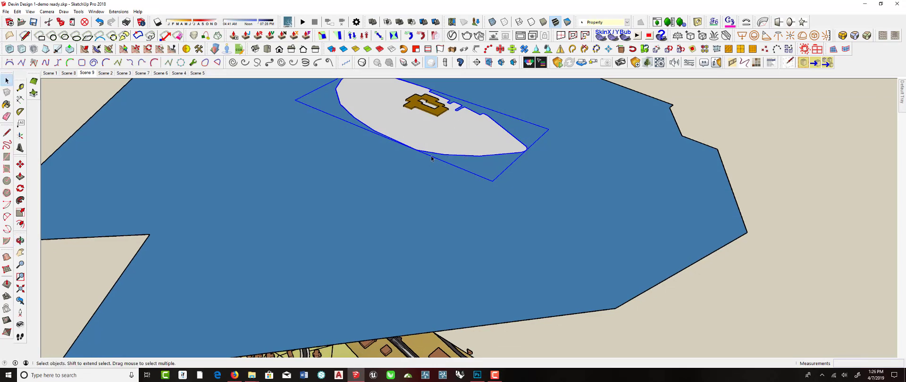
pyautogui.scroll(-5, 432, 159)
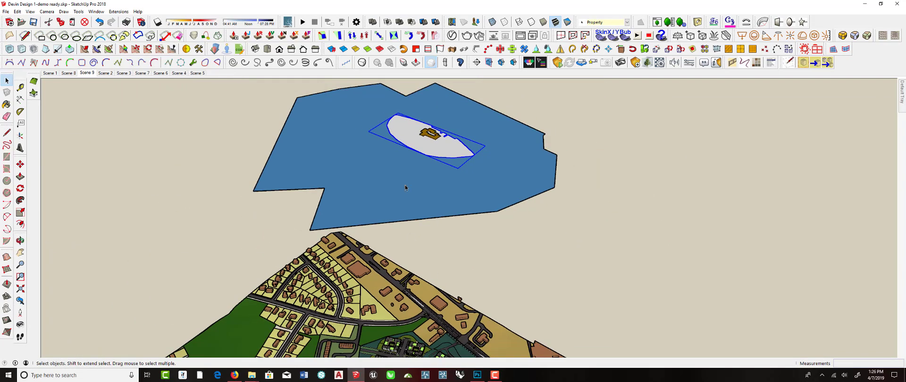
pyautogui.scroll(5, 406, 188)
pyautogui.moveTo(417, 194); pyautogui.dragTo(417, 144, button='middle')
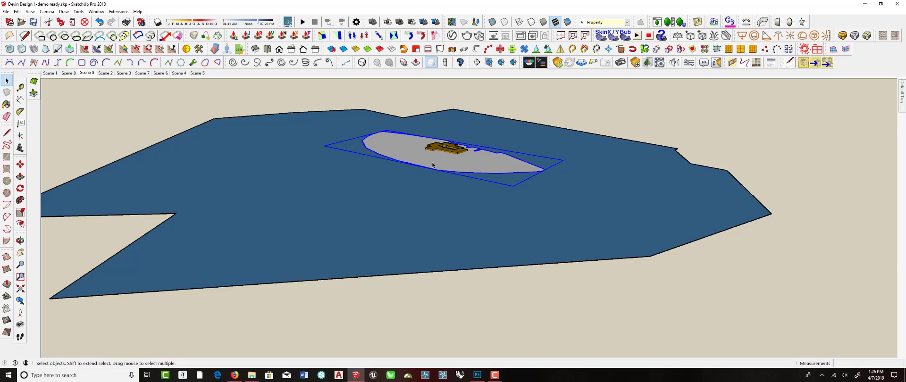
pyautogui.moveTo(429, 166); pyautogui.dragTo(445, 223, button='middle')
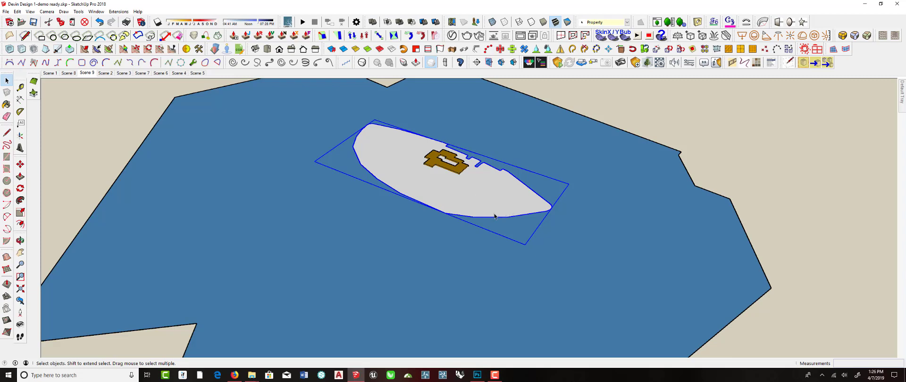
pyautogui.moveTo(492, 208); pyautogui.dragTo(491, 174, button='middle')
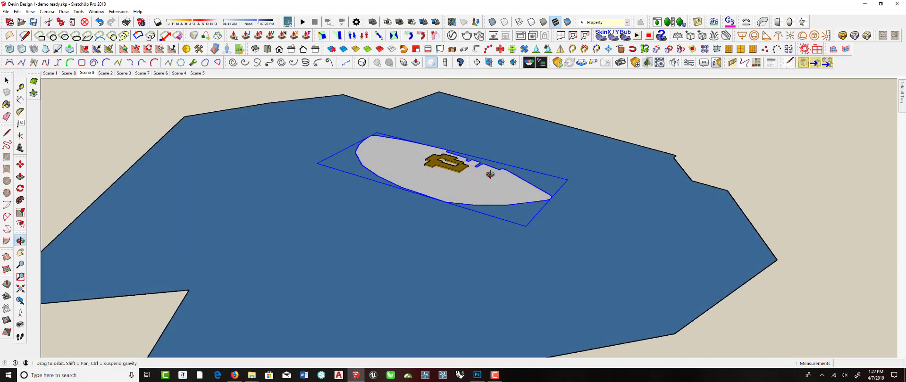
pyautogui.moveTo(491, 174); pyautogui.dragTo(485, 178, button='middle')
pyautogui.moveTo(417, 162); pyautogui.dragTo(435, 178, button='middle')
# Switch to Photoshop to view the hand-drawn site plan sketch, and return to the SketchUp model.
pyautogui.click(472, 377)
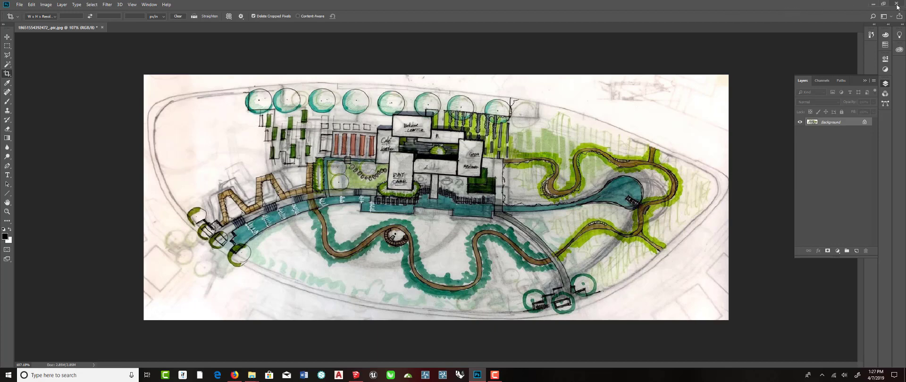
pyautogui.click(873, 4)
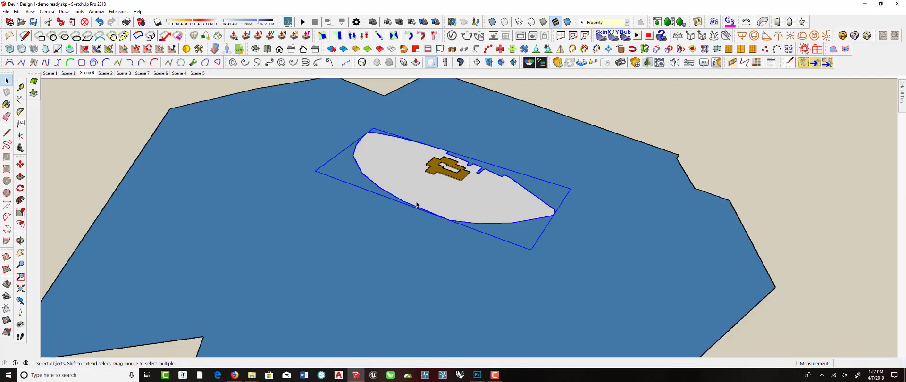
pyautogui.scroll(2, 432, 174)
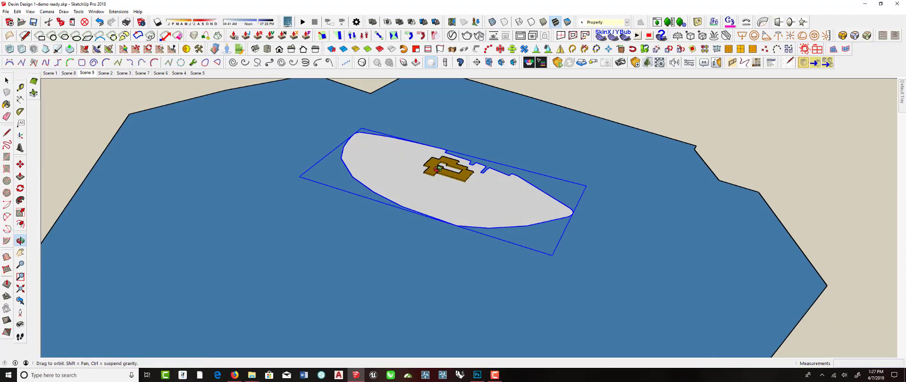
# Open the lake-shaped group for editing and import Site Plan.png as a texture onto its face.
pyautogui.doubleClick(406, 179)
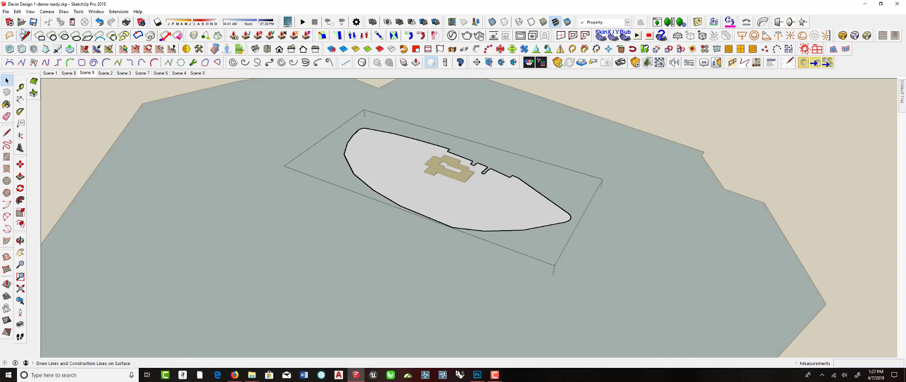
pyautogui.click(6, 12)
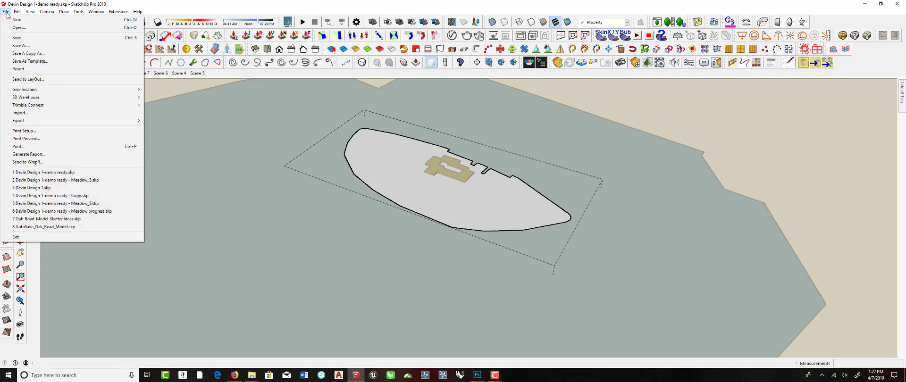
pyautogui.click(30, 113)
pyautogui.click(326, 93)
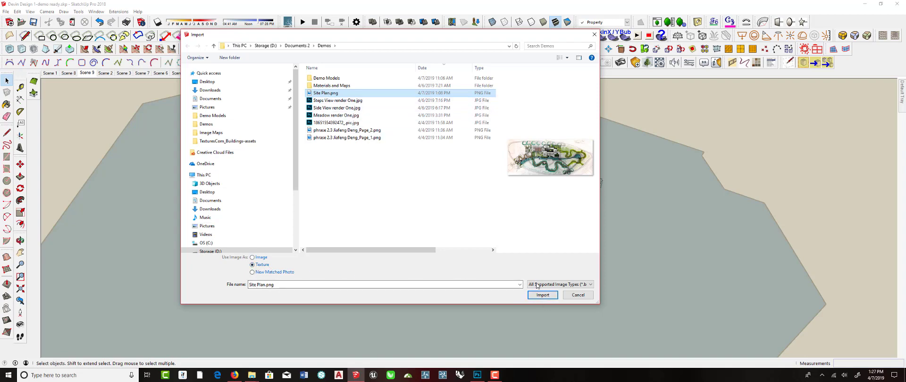
pyautogui.click(543, 295)
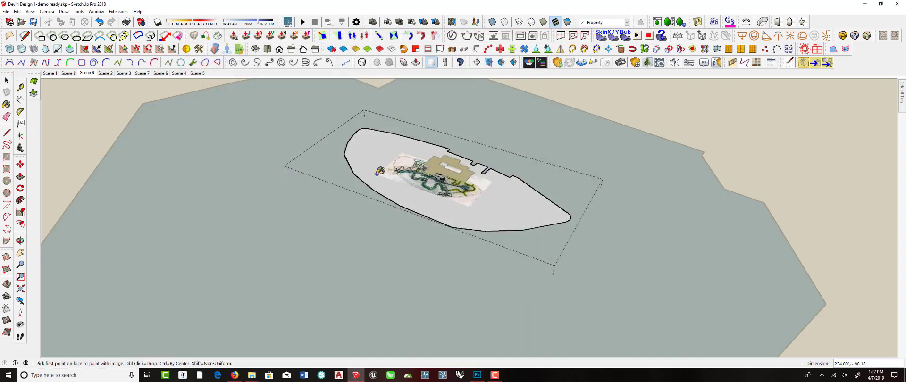
pyautogui.doubleClick(377, 175)
# Position the site plan texture on the lake-shaped face, enlarging and moving it until one copy of the sketch roughly fills the outline.
pyautogui.moveTo(392, 176); pyautogui.dragTo(411, 184, button='middle')
pyautogui.scroll(6, 411, 184)
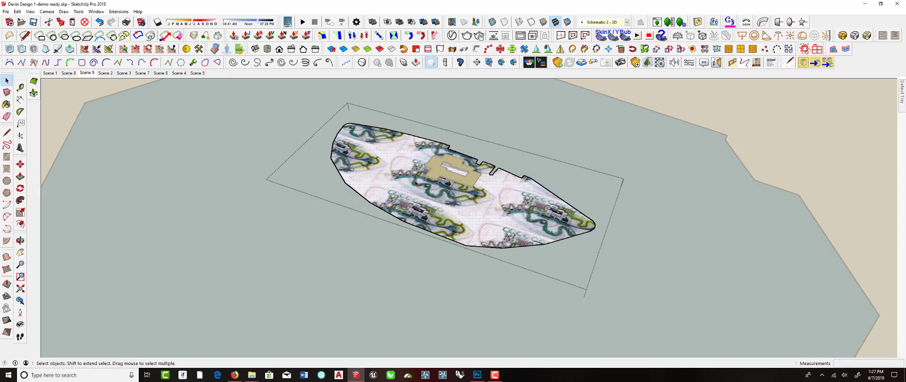
pyautogui.scroll(-3, 456, 224)
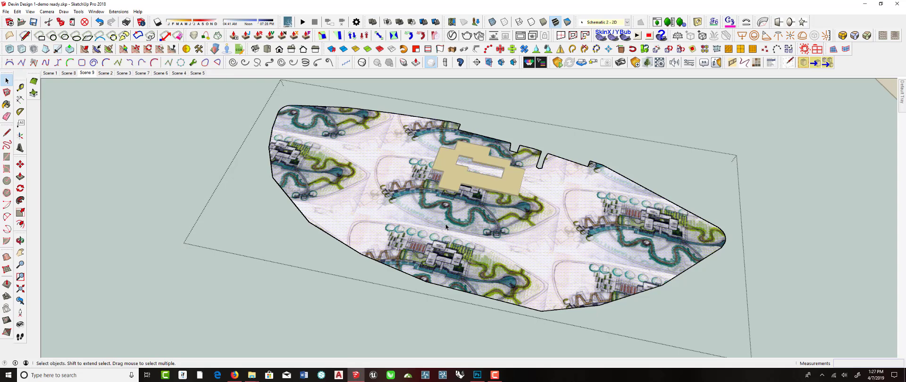
pyautogui.rightClick(440, 221)
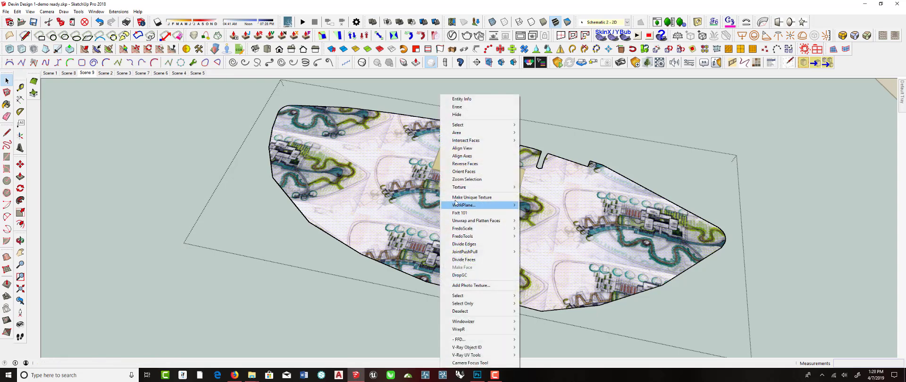
pyautogui.moveTo(462, 191)
pyautogui.click(538, 187)
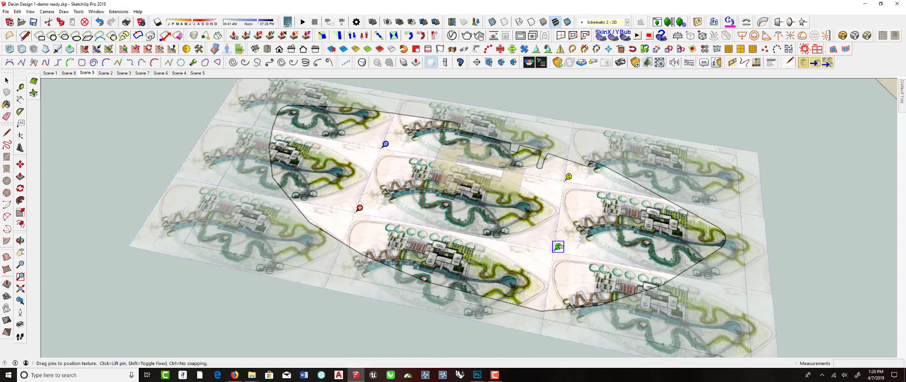
pyautogui.moveTo(566, 250); pyautogui.dragTo(745, 283)
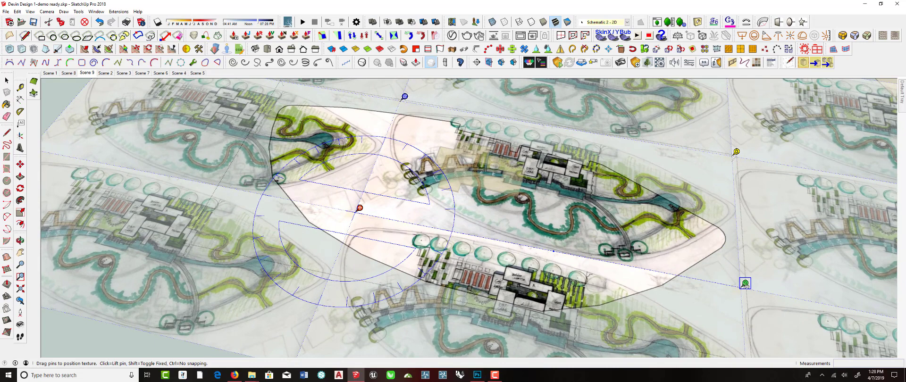
pyautogui.moveTo(593, 229); pyautogui.dragTo(493, 236)
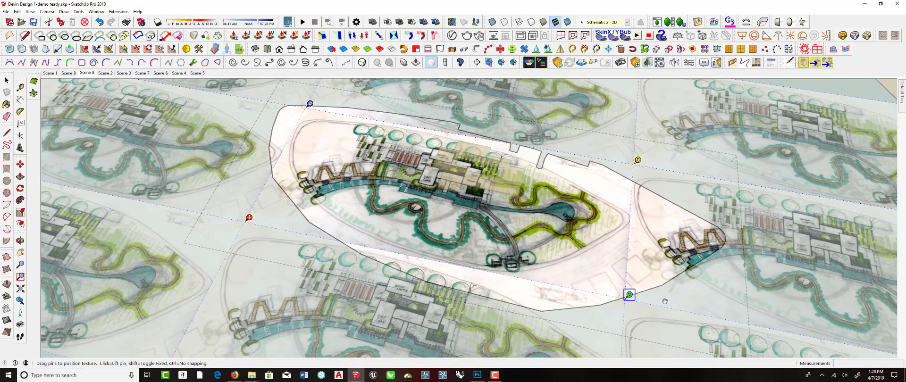
pyautogui.moveTo(630, 295); pyautogui.dragTo(755, 321)
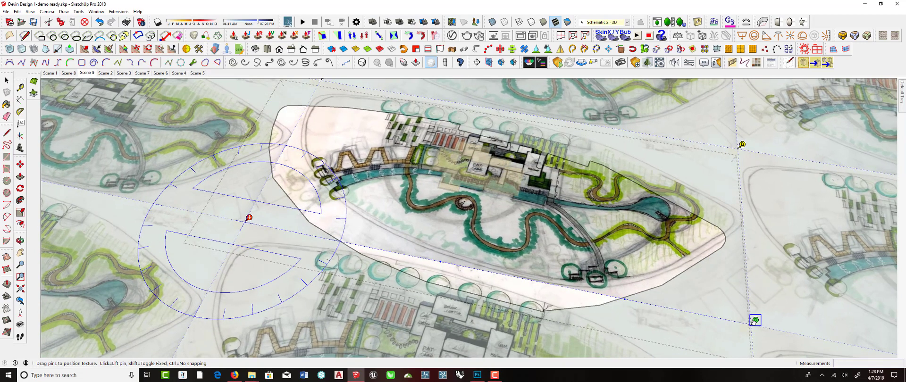
pyautogui.moveTo(551, 189); pyautogui.dragTo(516, 212)
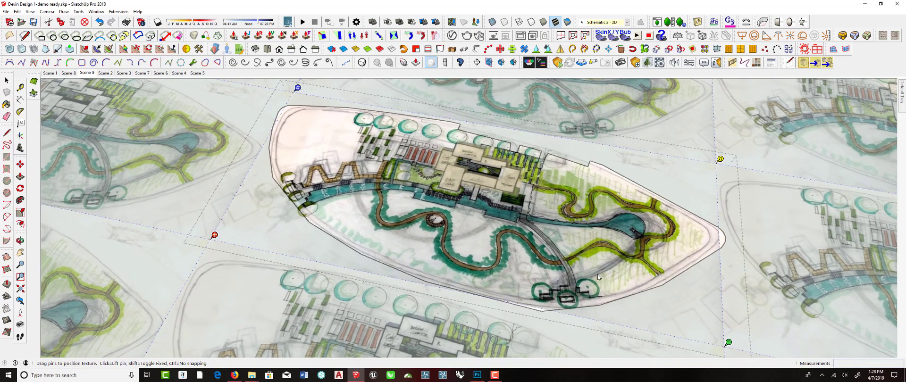
# Fine-tune the texture's scale and position so the sketch matches the face outline and building footprint, and finish the texture positioning.
pyautogui.scroll(-3, 624, 286)
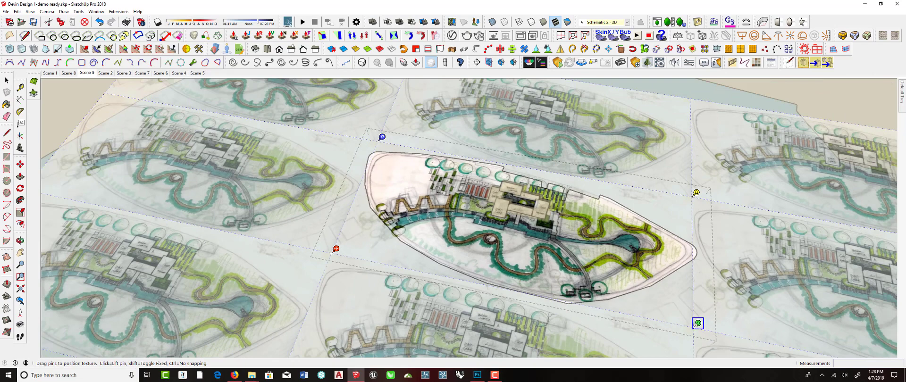
pyautogui.moveTo(698, 324)
pyautogui.mouseDown()
pyautogui.moveTo(712, 321)
pyautogui.moveTo(704, 325)
pyautogui.mouseUp()
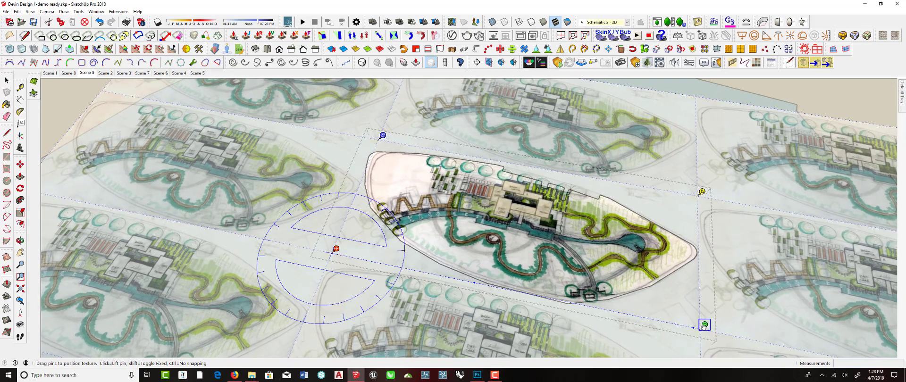
pyautogui.moveTo(585, 245); pyautogui.dragTo(582, 248)
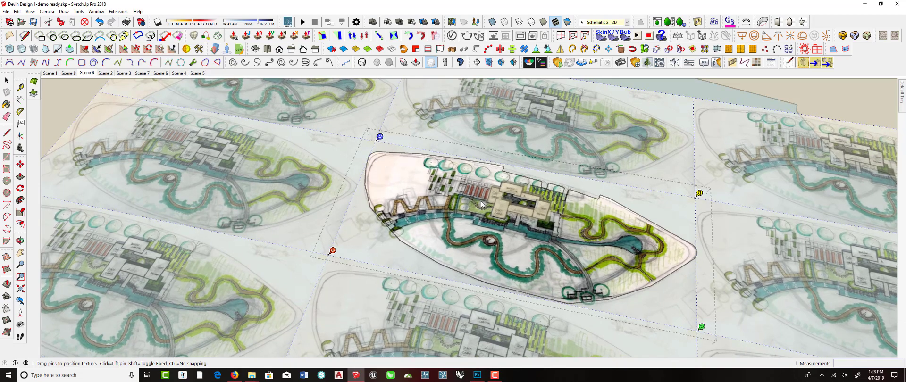
pyautogui.moveTo(468, 201); pyautogui.dragTo(467, 200)
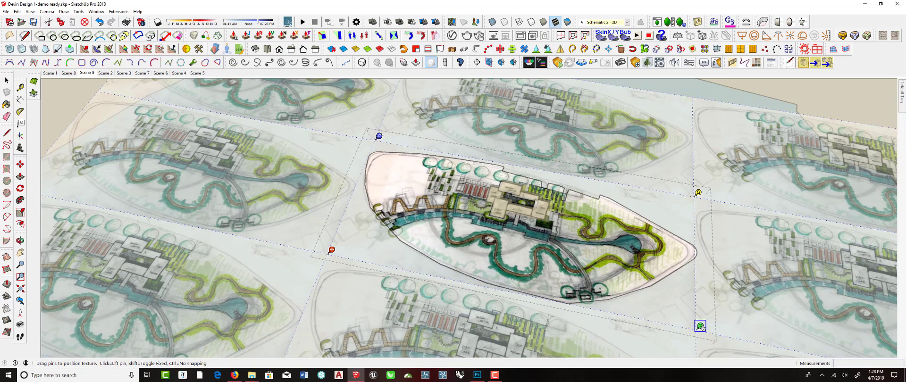
pyautogui.moveTo(701, 327); pyautogui.dragTo(703, 327)
pyautogui.moveTo(603, 261); pyautogui.dragTo(604, 261)
pyautogui.moveTo(603, 260); pyautogui.dragTo(597, 246, button='middle')
pyautogui.rightClick(525, 224)
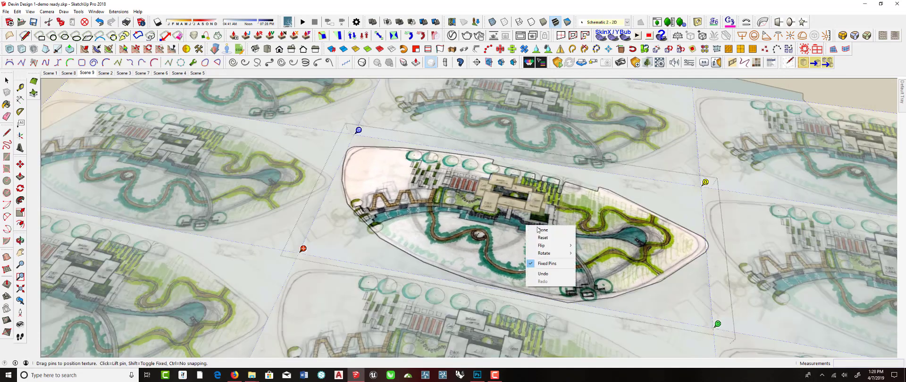
pyautogui.click(543, 230)
# Close the textured lake-shaped group, explode it, and clear the selection.
pyautogui.scroll(-4, 451, 217)
pyautogui.scroll(4, 449, 216)
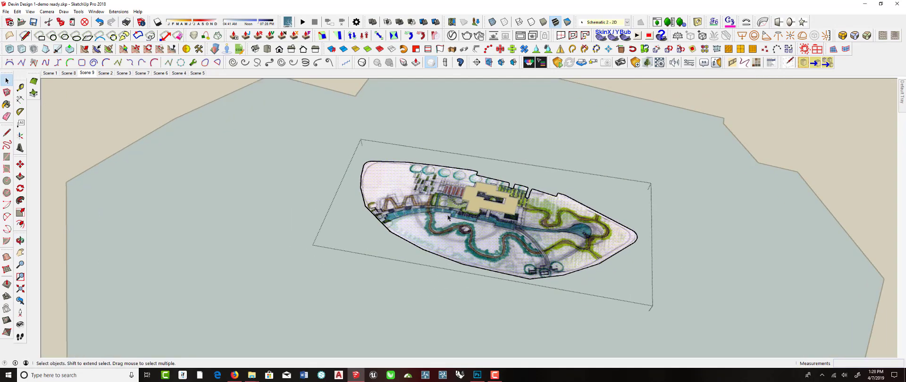
pyautogui.moveTo(449, 216); pyautogui.dragTo(395, 147, button='middle')
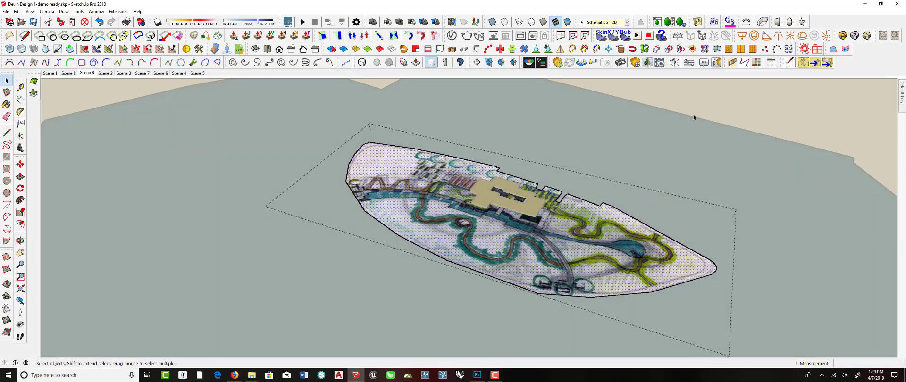
pyautogui.click(722, 107)
pyautogui.scroll(-2, 397, 224)
pyautogui.click(430, 198)
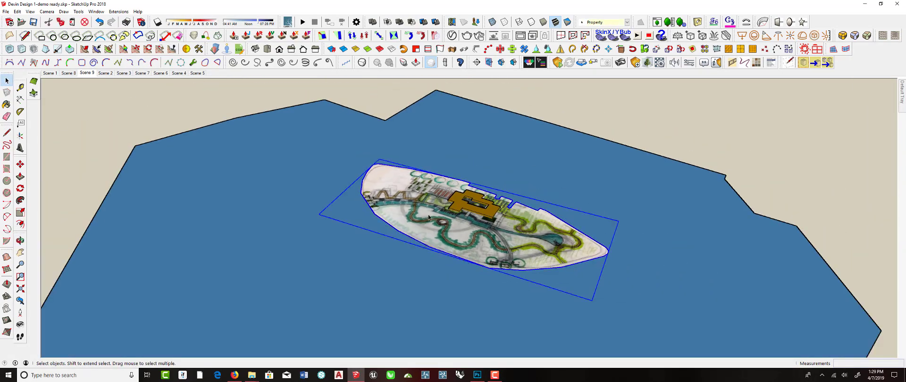
pyautogui.rightClick(430, 199)
pyautogui.click(446, 164)
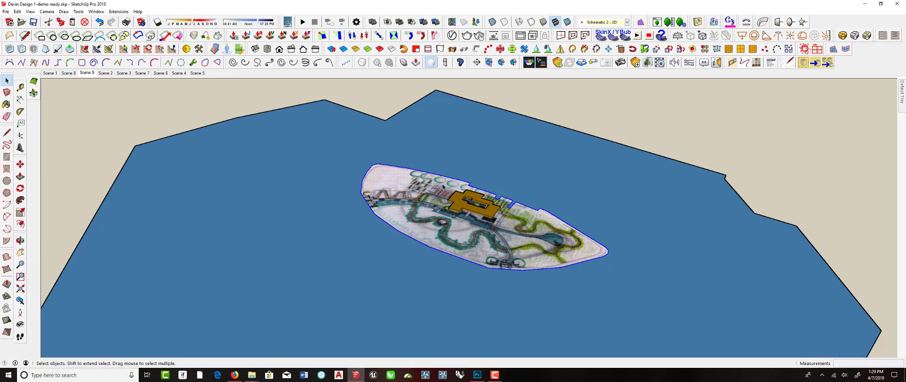
pyautogui.click(430, 209)
pyautogui.click(593, 105)
pyautogui.scroll(4, 417, 206)
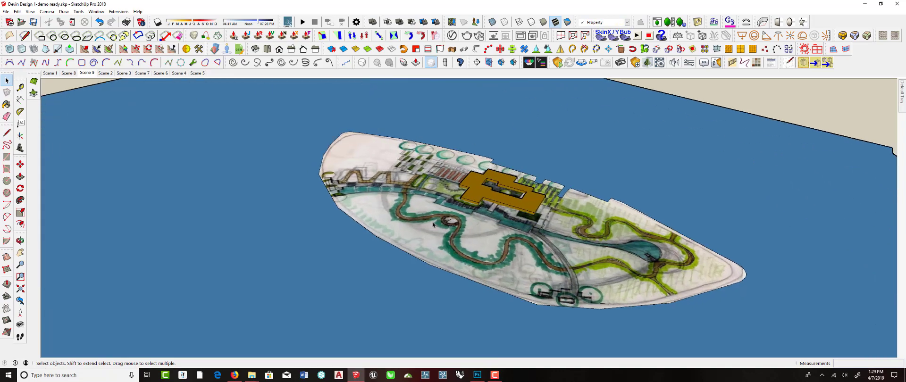
# Set the site plan texture on the flat lake-shaped face to Projected.
pyautogui.moveTo(423, 216); pyautogui.dragTo(362, 231, button='middle')
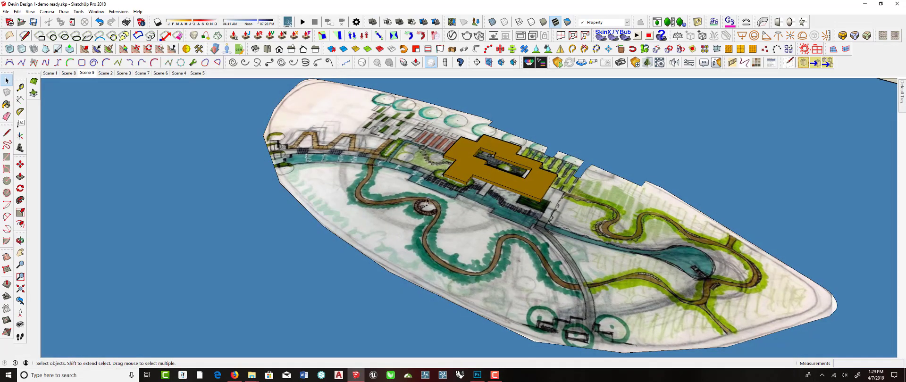
pyautogui.scroll(-3, 374, 186)
pyautogui.rightClick(427, 211)
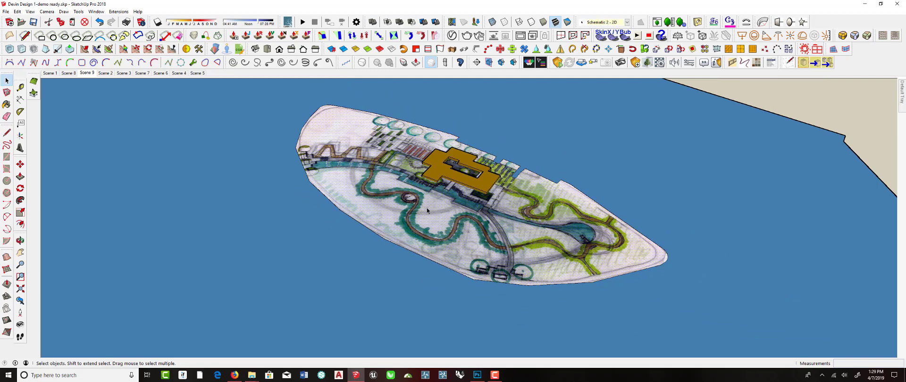
pyautogui.moveTo(451, 205)
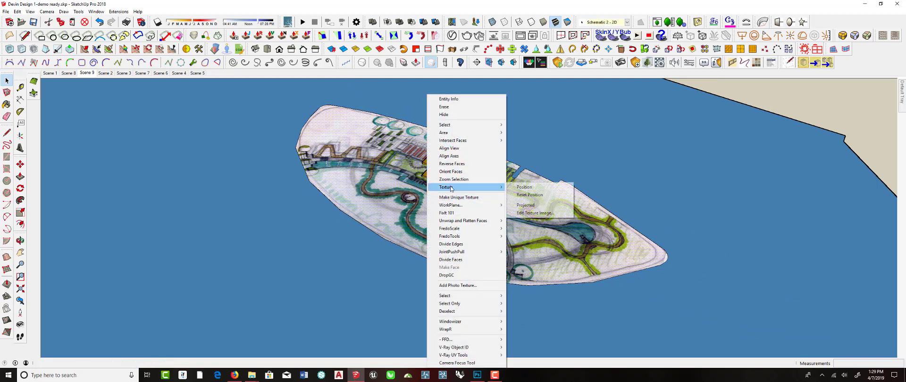
pyautogui.click(532, 206)
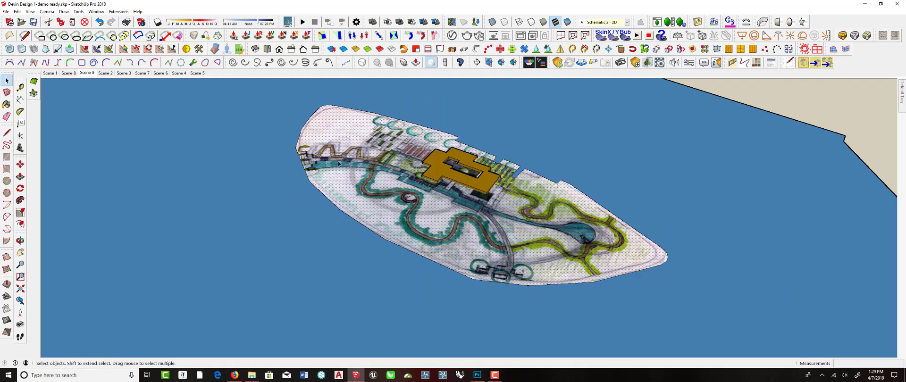
# Sample the projected site plan material from the flat face and paint it onto the pond surface on the terrain.
pyautogui.click(7, 104)
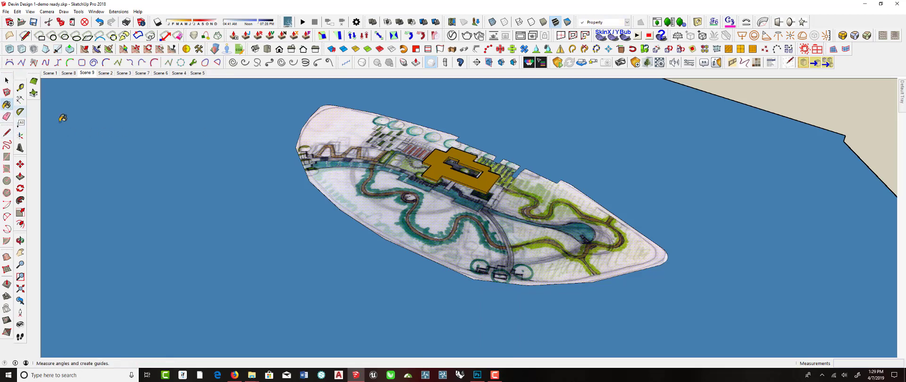
pyautogui.press('alt')
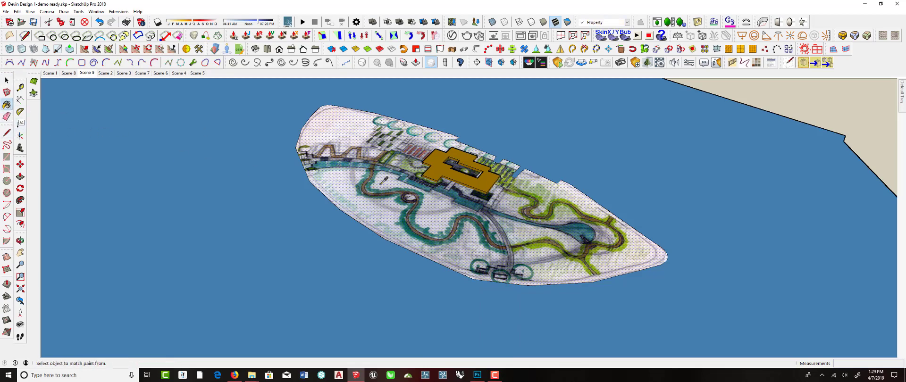
pyautogui.scroll(-10, 406, 177)
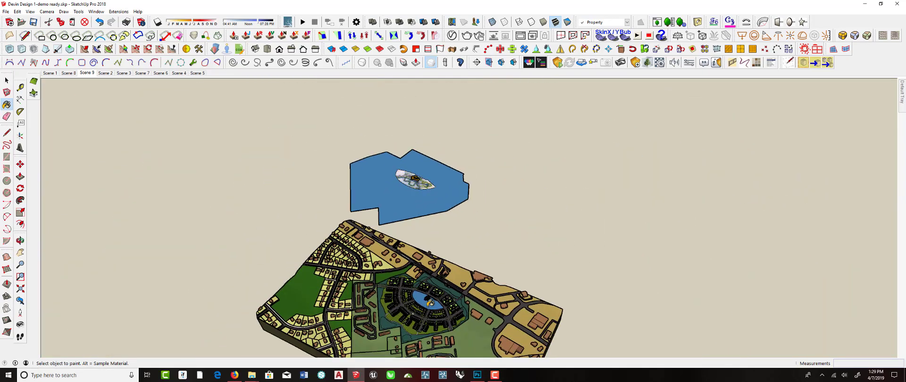
pyautogui.scroll(6, 430, 321)
pyautogui.scroll(2, 409, 247)
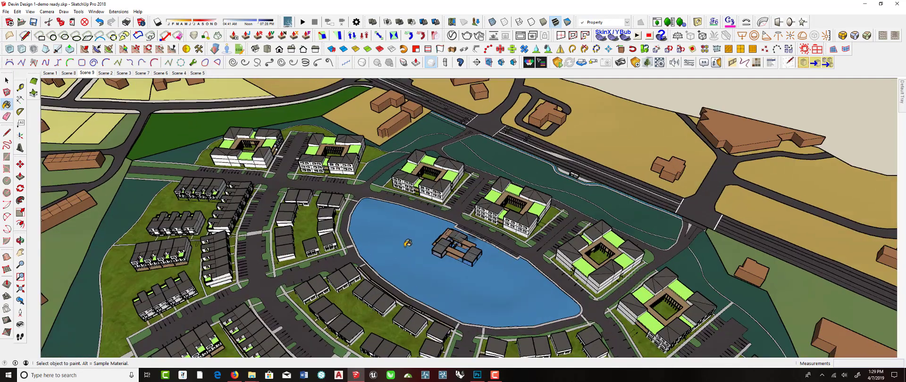
pyautogui.click(407, 244)
# Examine the site plan draped on the terrain, checking its paths, water channel and pond against the building and surrounding streets.
pyautogui.moveTo(419, 268)
pyautogui.mouseDown(button='middle')
pyautogui.moveTo(570, 211)
pyautogui.moveTo(660, 215)
pyautogui.moveTo(544, 215)
pyautogui.moveTo(547, 234)
pyautogui.moveTo(600, 245)
pyautogui.mouseUp(button='middle')
pyautogui.scroll(5, 511, 217)
pyautogui.scroll(3, 568, 244)
pyautogui.scroll(3, 602, 245)
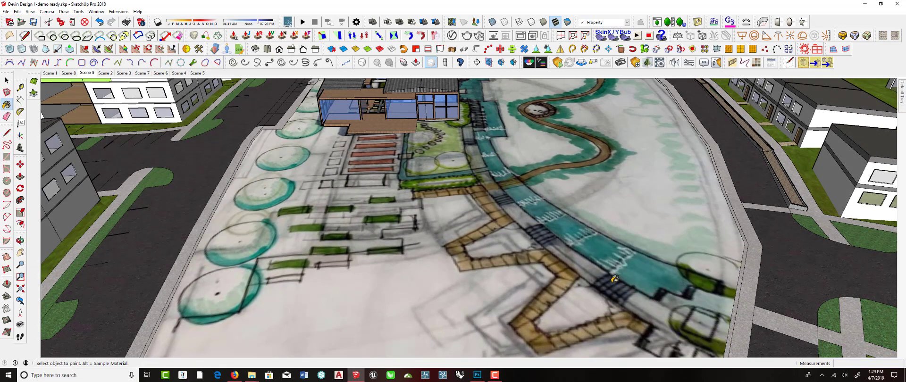
pyautogui.moveTo(508, 241); pyautogui.dragTo(371, 166, button='middle')
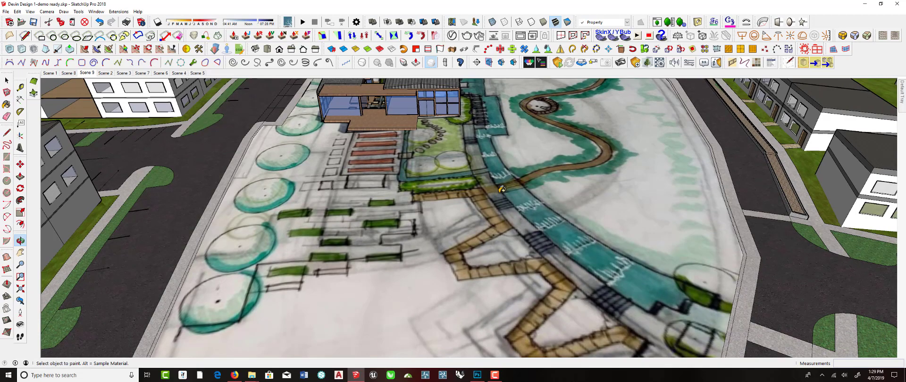
pyautogui.moveTo(503, 190); pyautogui.dragTo(481, 285, button='middle')
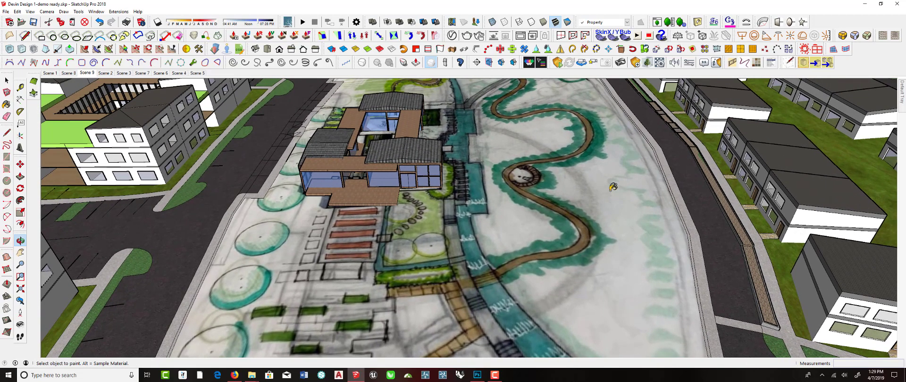
pyautogui.moveTo(483, 175)
pyautogui.mouseDown(button='middle')
pyautogui.moveTo(418, 204)
pyautogui.moveTo(382, 188)
pyautogui.mouseUp(button='middle')
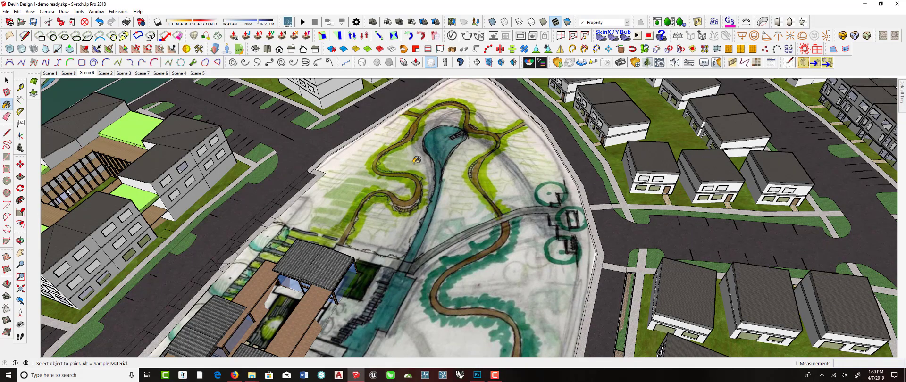
pyautogui.moveTo(477, 209)
pyautogui.mouseDown(button='middle')
pyautogui.moveTo(485, 252)
pyautogui.moveTo(451, 231)
pyautogui.moveTo(441, 203)
pyautogui.mouseUp(button='middle')
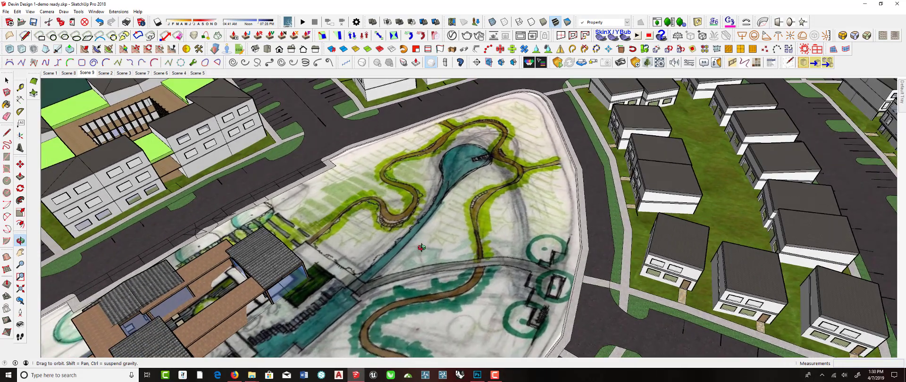
pyautogui.scroll(-1, 461, 163)
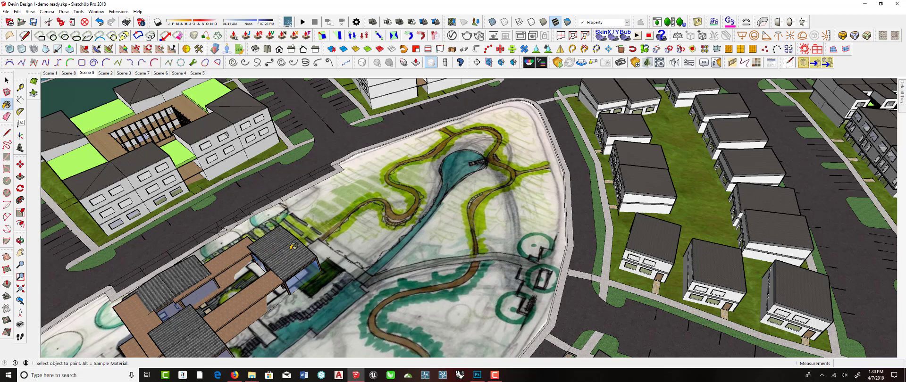
pyautogui.moveTo(458, 169)
pyautogui.keyDown('shift'); pyautogui.mouseDown(button='middle')
pyautogui.moveTo(460, 226)
pyautogui.moveTo(460, 183)
pyautogui.moveTo(462, 202)
pyautogui.moveTo(483, 194)
pyautogui.moveTo(484, 212)
pyautogui.moveTo(495, 202)
pyautogui.mouseUp(button='middle'); pyautogui.keyUp('shift')
pyautogui.scroll(3, 455, 204)
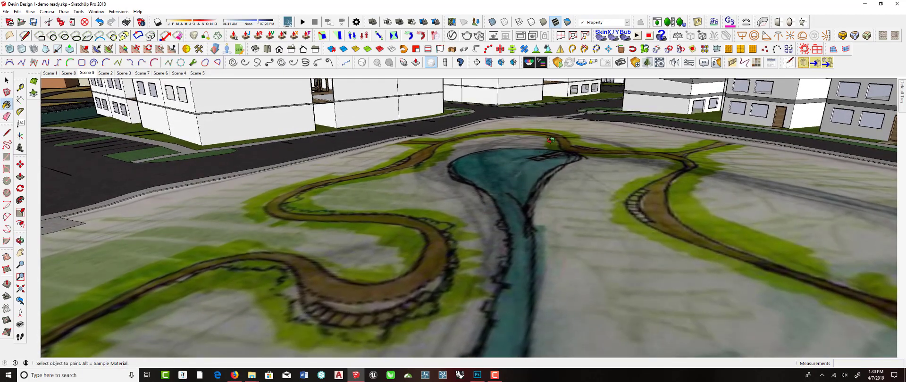
pyautogui.moveTo(551, 140)
pyautogui.mouseDown(button='middle')
pyautogui.moveTo(564, 131)
pyautogui.moveTo(521, 144)
pyautogui.mouseUp(button='middle')
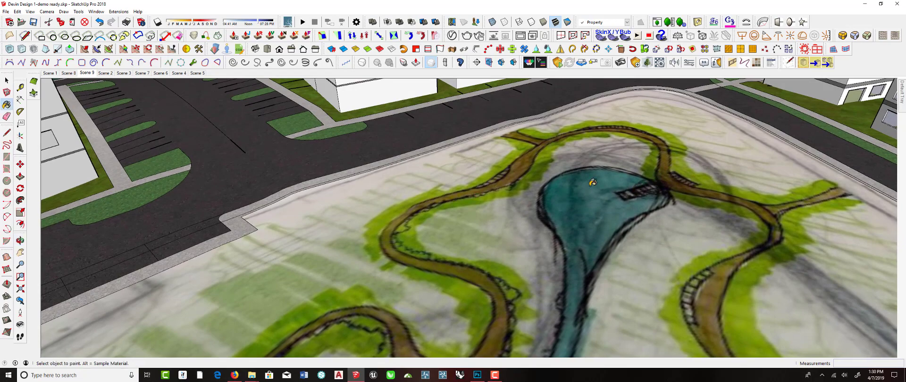
pyautogui.moveTo(631, 181); pyautogui.dragTo(626, 176, button='middle')
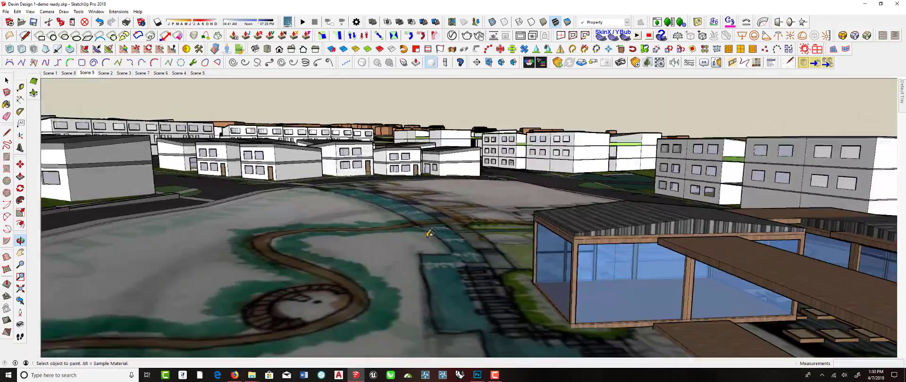
pyautogui.moveTo(429, 234)
pyautogui.mouseDown(button='middle')
pyautogui.moveTo(469, 276)
pyautogui.moveTo(307, 195)
pyautogui.mouseUp(button='middle')
pyautogui.scroll(-5, 307, 195)
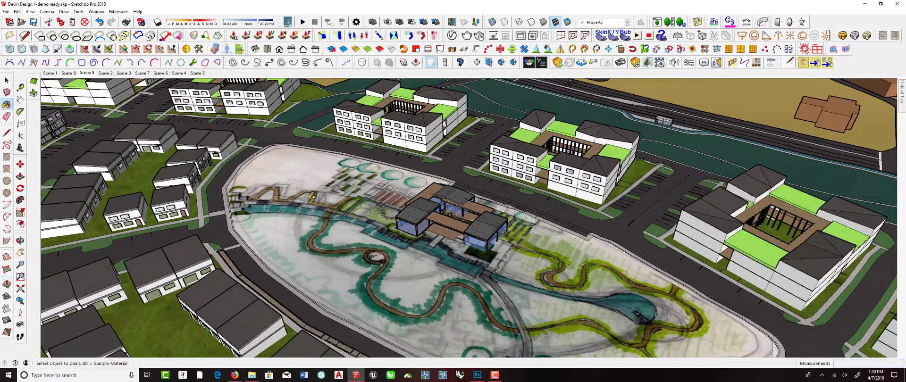
pyautogui.press('b')
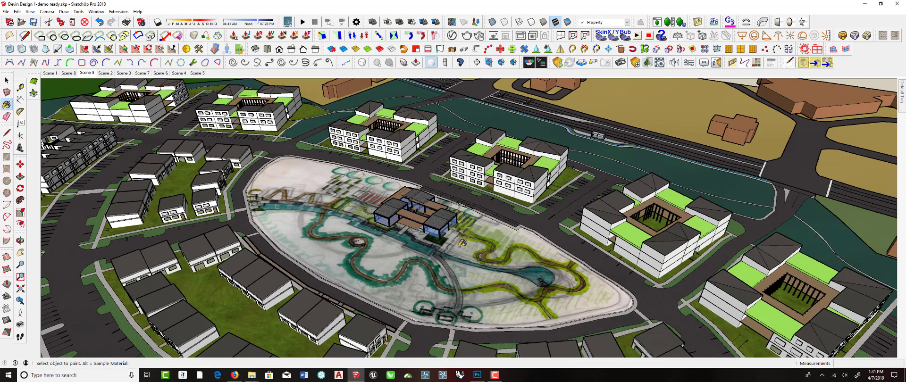
pyautogui.scroll(-8, 472, 272)
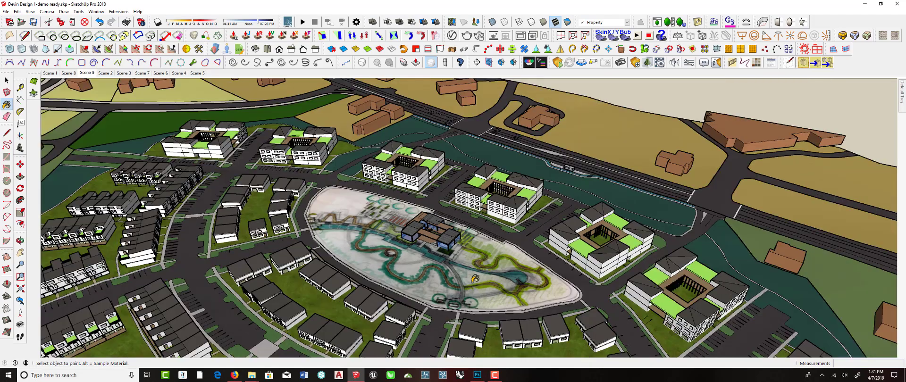
pyautogui.scroll(-10, 465, 275)
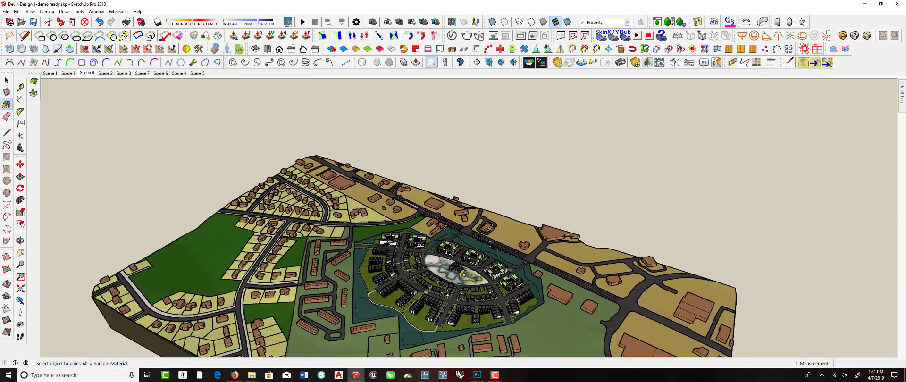
# Examine the flat textured site plan around the building footprint, including its water channel, winding paths, bridge and planting areas.
pyautogui.scroll(15, 458, 145)
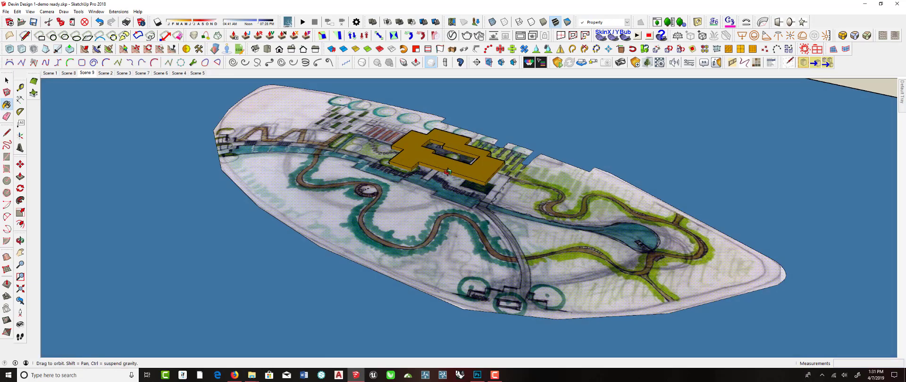
pyautogui.moveTo(448, 171); pyautogui.dragTo(443, 232, button='middle')
pyautogui.scroll(4, 310, 116)
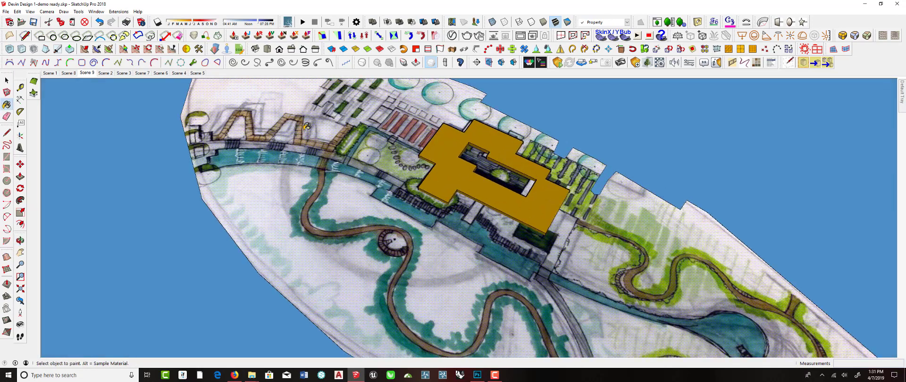
pyautogui.moveTo(308, 124)
pyautogui.mouseDown(button='middle')
pyautogui.moveTo(302, 134)
pyautogui.moveTo(345, 175)
pyautogui.moveTo(271, 159)
pyautogui.mouseUp(button='middle')
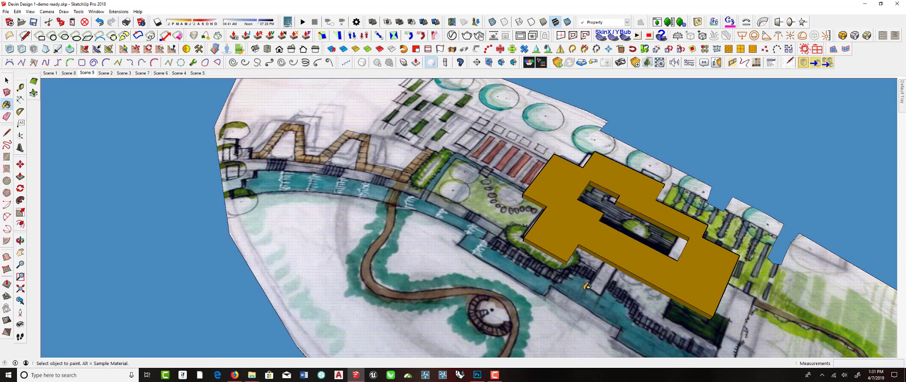
pyautogui.scroll(6, 510, 264)
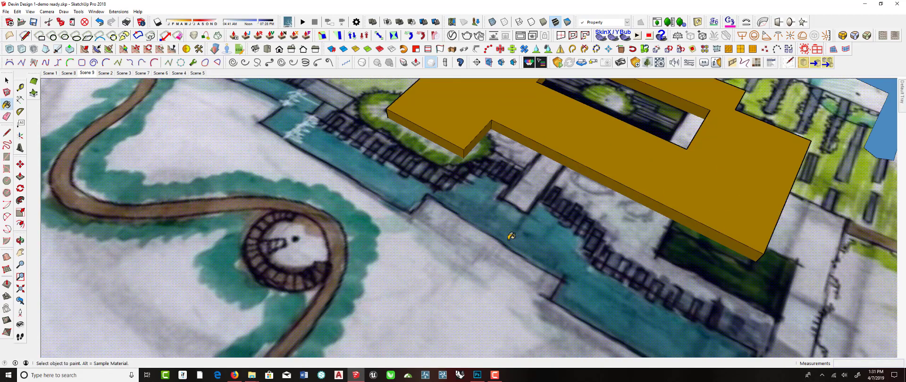
pyautogui.moveTo(511, 236)
pyautogui.mouseDown(button='middle')
pyautogui.moveTo(372, 194)
pyautogui.moveTo(338, 170)
pyautogui.mouseUp(button='middle')
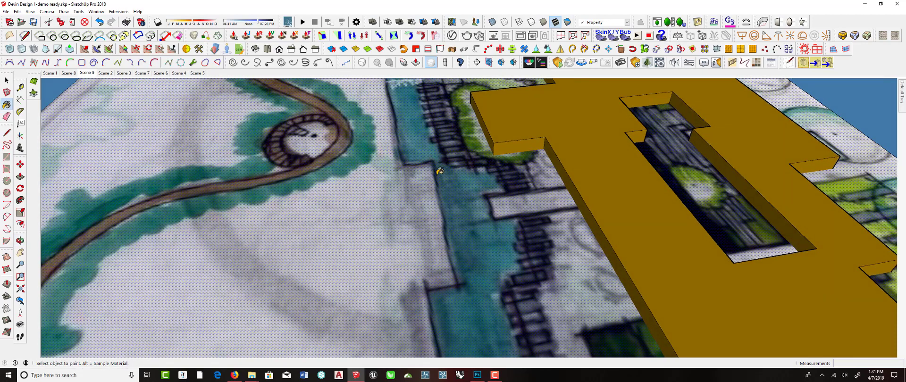
pyautogui.moveTo(416, 181); pyautogui.dragTo(600, 233, button='middle')
pyautogui.scroll(-8, 437, 207)
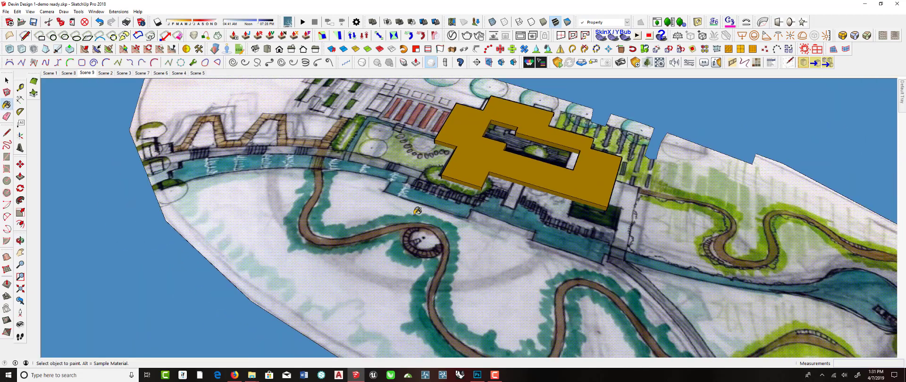
pyautogui.moveTo(417, 211); pyautogui.dragTo(572, 192, button='middle')
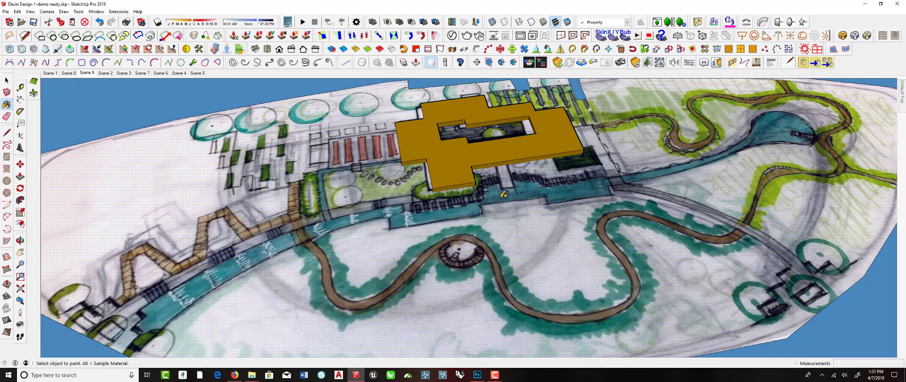
pyautogui.moveTo(504, 193); pyautogui.dragTo(392, 164, button='middle')
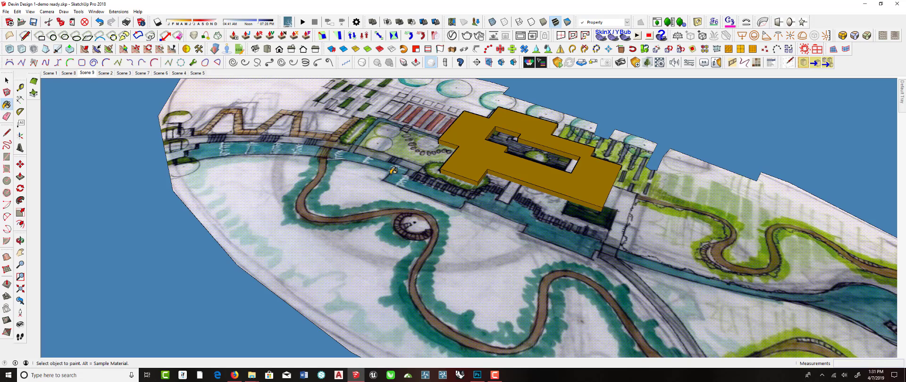
pyautogui.scroll(-3, 332, 180)
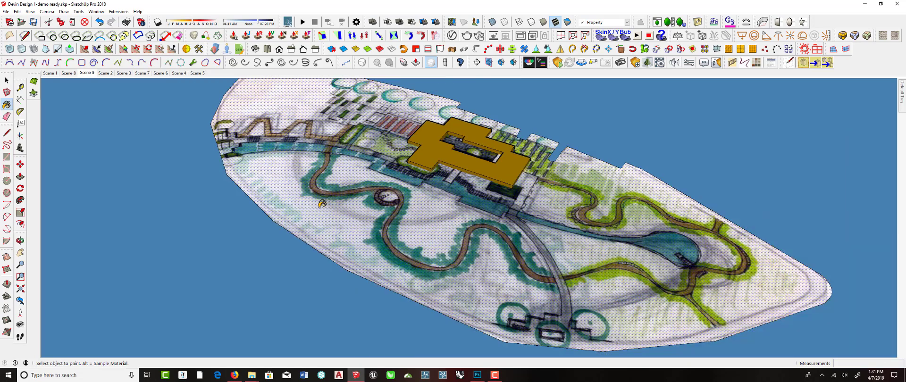
pyautogui.scroll(2, 282, 192)
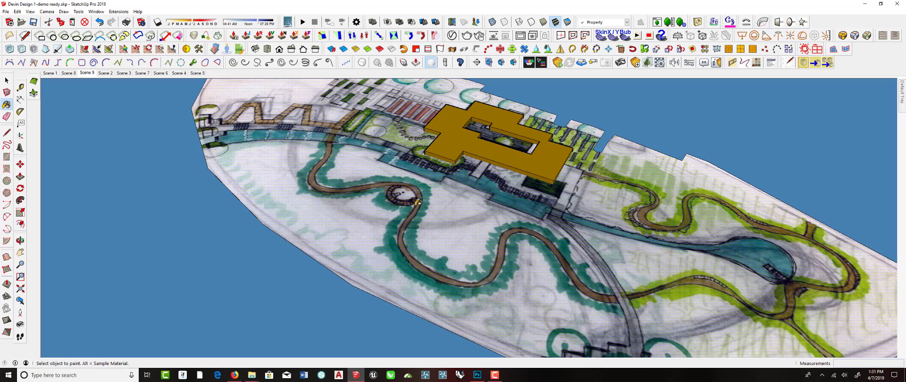
pyautogui.moveTo(672, 204); pyautogui.dragTo(534, 194, button='middle')
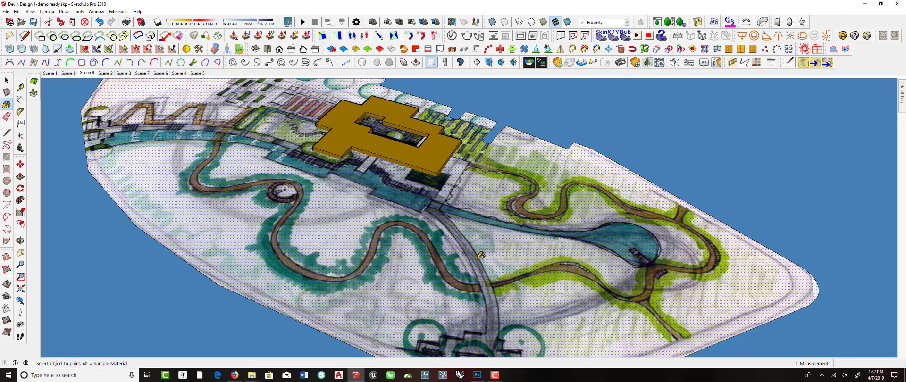
pyautogui.scroll(-3, 468, 238)
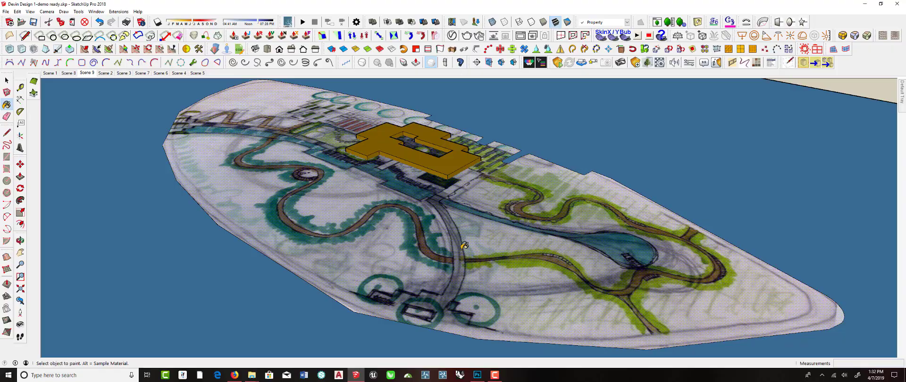
pyautogui.moveTo(464, 246)
pyautogui.mouseDown(button='middle')
pyautogui.moveTo(294, 196)
pyautogui.moveTo(360, 202)
pyautogui.moveTo(457, 241)
pyautogui.moveTo(326, 256)
pyautogui.mouseUp(button='middle')
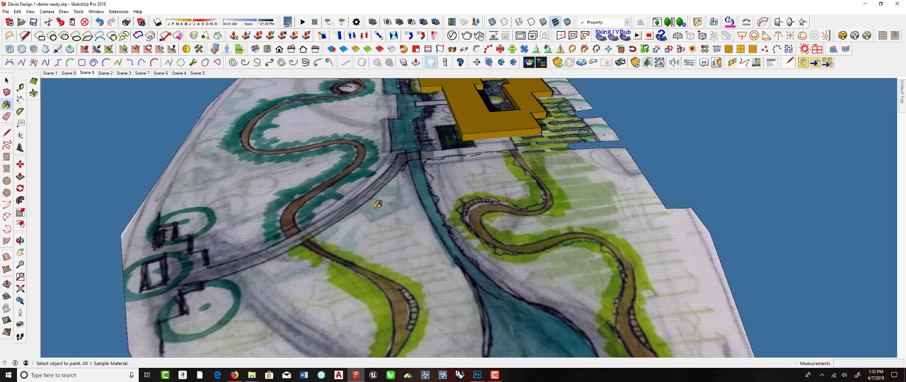
pyautogui.moveTo(378, 203)
pyautogui.mouseDown(button='middle')
pyautogui.moveTo(385, 268)
pyautogui.moveTo(388, 190)
pyautogui.mouseUp(button='middle')
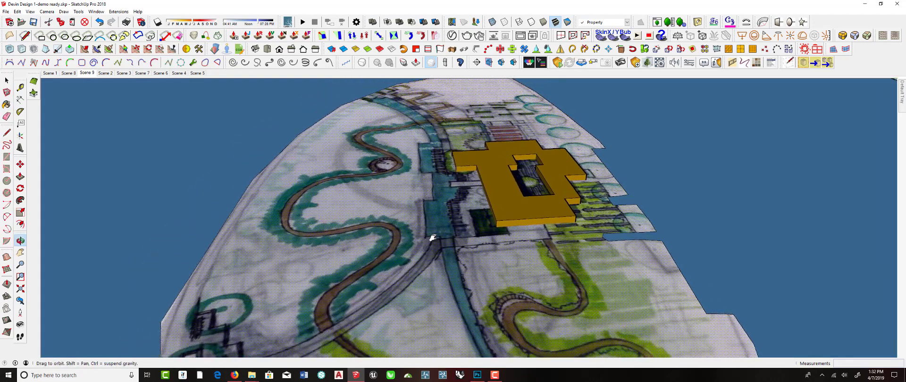
# Examine the flat site plan and its draped version on the terrain, following the winding paths and water channel at ground level.
pyautogui.moveTo(431, 239)
pyautogui.mouseDown(button='middle')
pyautogui.moveTo(426, 184)
pyautogui.moveTo(441, 195)
pyautogui.moveTo(444, 234)
pyautogui.moveTo(373, 231)
pyautogui.moveTo(343, 207)
pyautogui.moveTo(389, 234)
pyautogui.mouseUp(button='middle')
pyautogui.scroll(5, 443, 200)
pyautogui.moveTo(330, 202); pyautogui.dragTo(367, 223, button='middle')
pyautogui.scroll(-10, 367, 223)
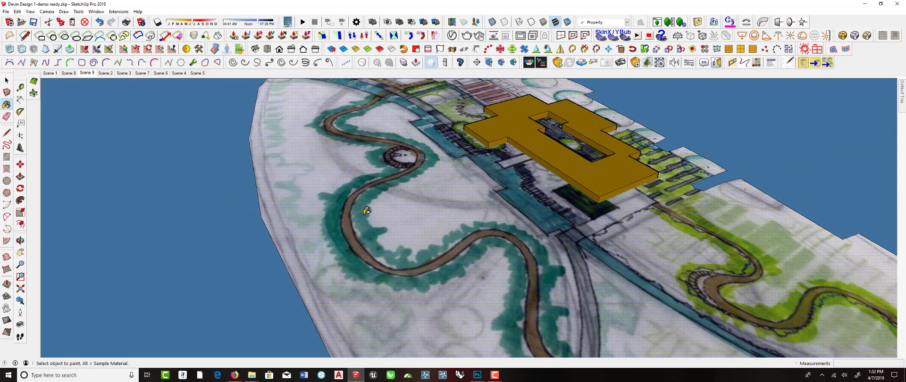
pyautogui.scroll(-10, 426, 233)
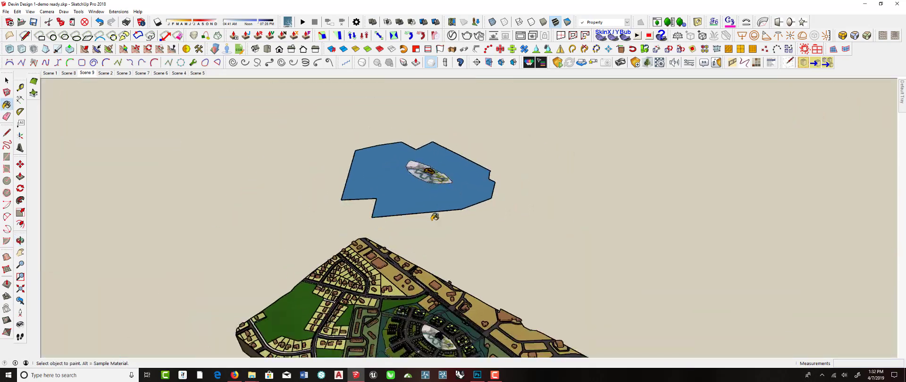
pyautogui.scroll(3, 435, 331)
pyautogui.moveTo(435, 332); pyautogui.dragTo(342, 259, button='middle')
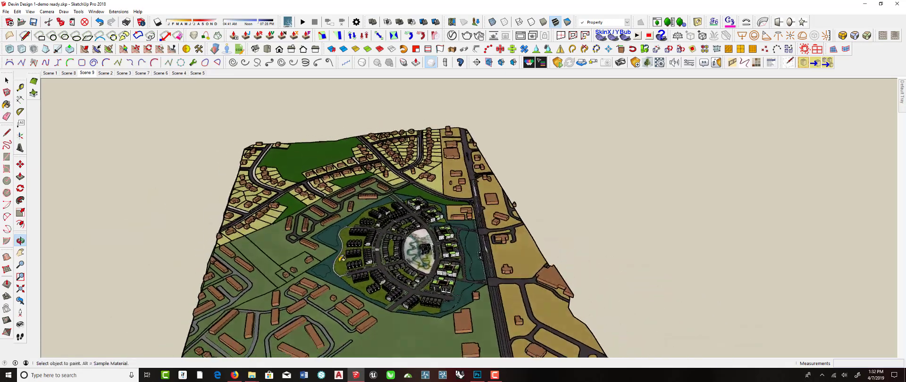
pyautogui.scroll(10, 413, 247)
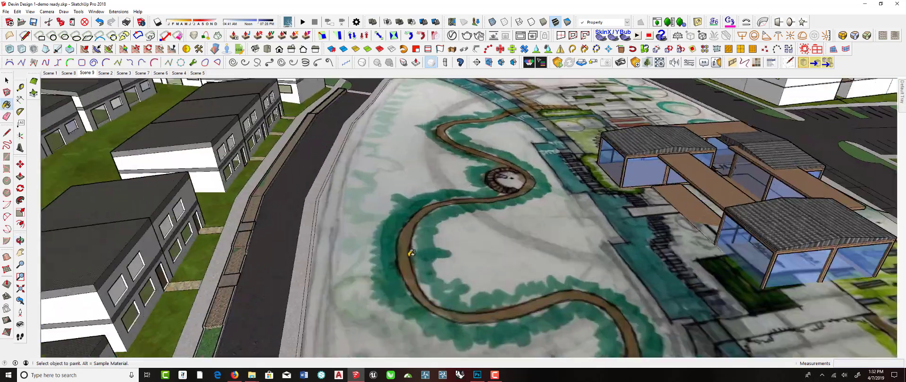
pyautogui.moveTo(411, 253)
pyautogui.mouseDown(button='middle')
pyautogui.moveTo(390, 194)
pyautogui.moveTo(366, 178)
pyautogui.moveTo(552, 144)
pyautogui.mouseUp(button='middle')
pyautogui.press('b')
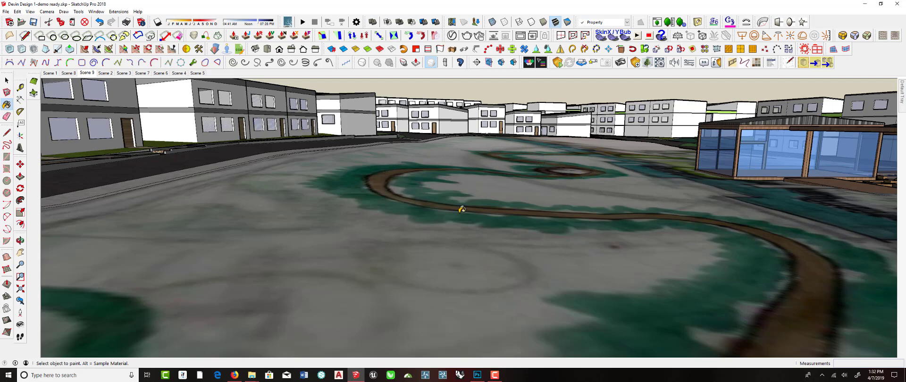
pyautogui.moveTo(532, 187)
pyautogui.mouseDown(button='middle')
pyautogui.moveTo(436, 180)
pyautogui.moveTo(478, 178)
pyautogui.mouseUp(button='middle')
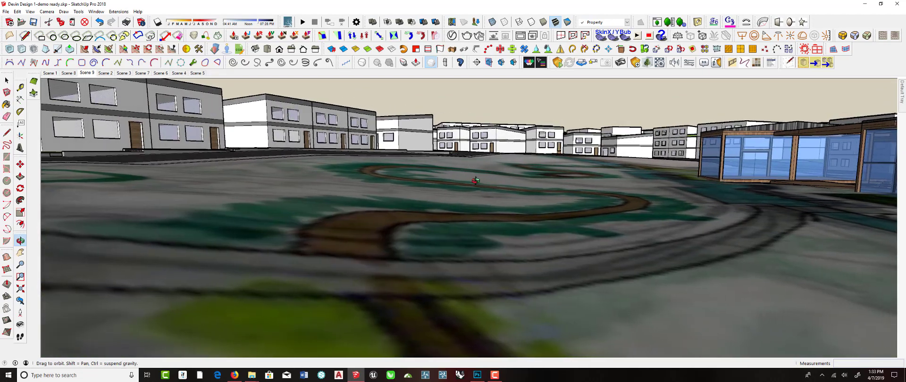
pyautogui.scroll(3, 473, 182)
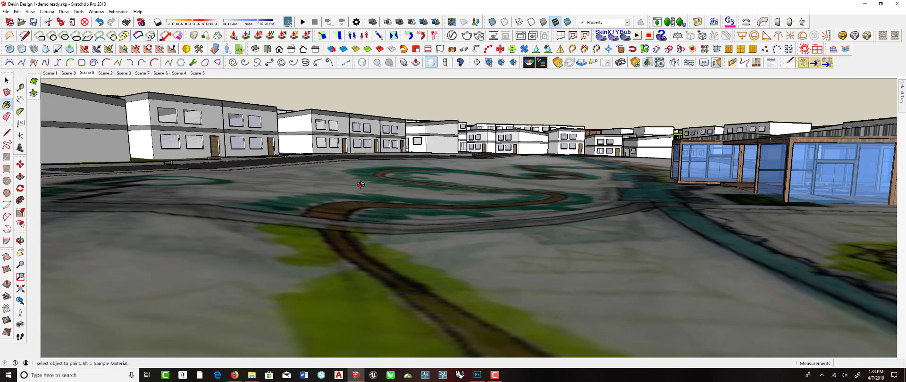
pyautogui.scroll(-3, 361, 184)
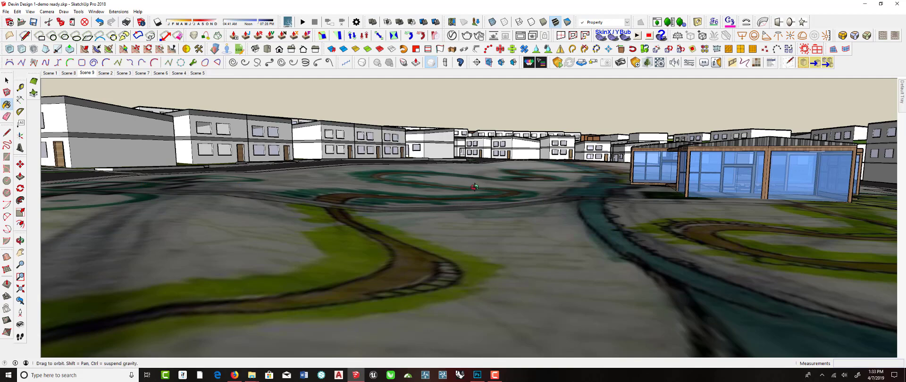
pyautogui.moveTo(494, 202); pyautogui.dragTo(458, 204, button='middle')
pyautogui.scroll(7, 393, 196)
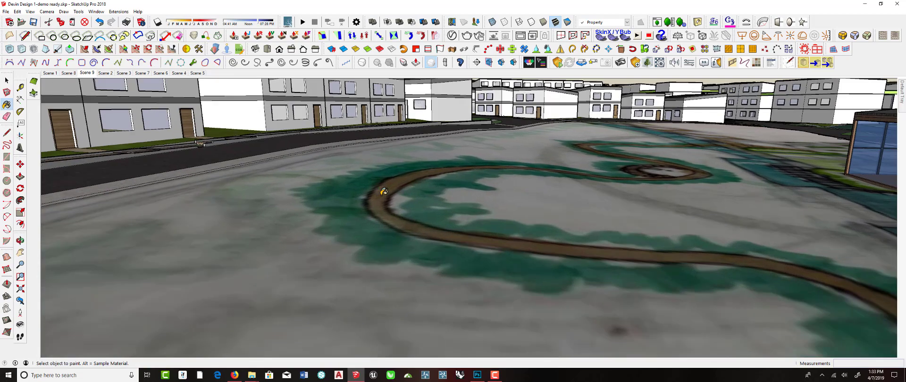
pyautogui.moveTo(383, 193); pyautogui.dragTo(386, 191, button='middle')
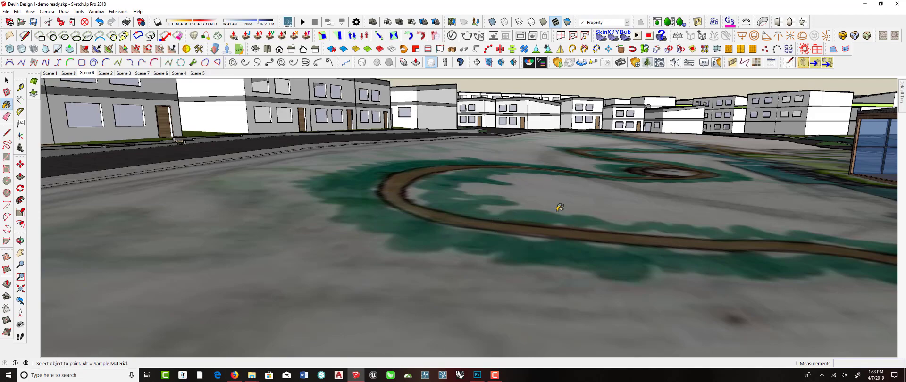
pyautogui.moveTo(560, 208); pyautogui.dragTo(683, 172, button='middle')
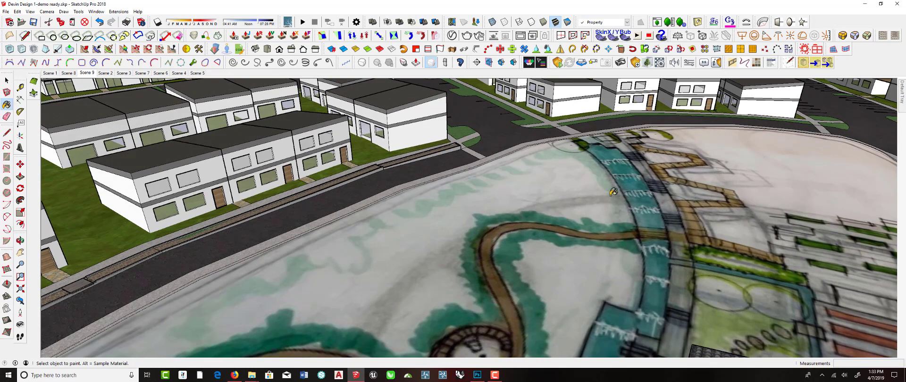
# Examine from above how the draped site plan sits within the surrounding streets, houses and neighborhood.
pyautogui.scroll(-5, 526, 177)
pyautogui.scroll(-2, 526, 180)
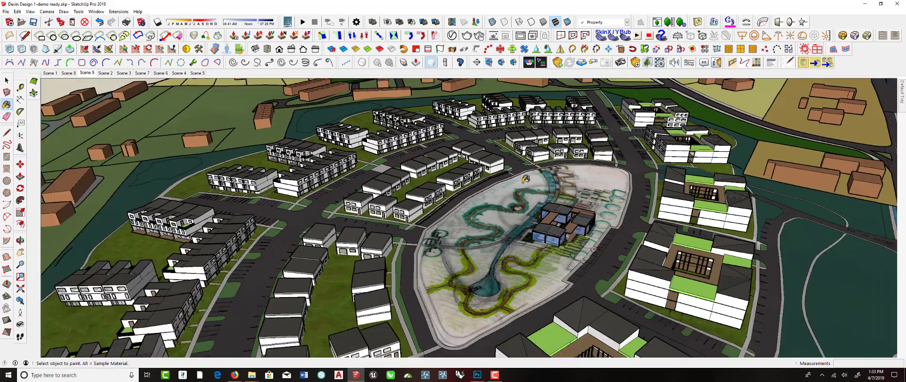
pyautogui.moveTo(487, 186)
pyautogui.mouseDown(button='middle')
pyautogui.moveTo(552, 289)
pyautogui.moveTo(547, 282)
pyautogui.mouseUp(button='middle')
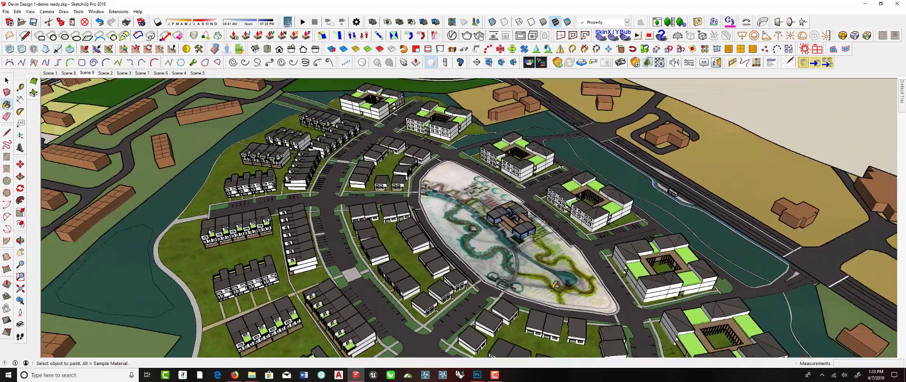
pyautogui.scroll(-3, 467, 236)
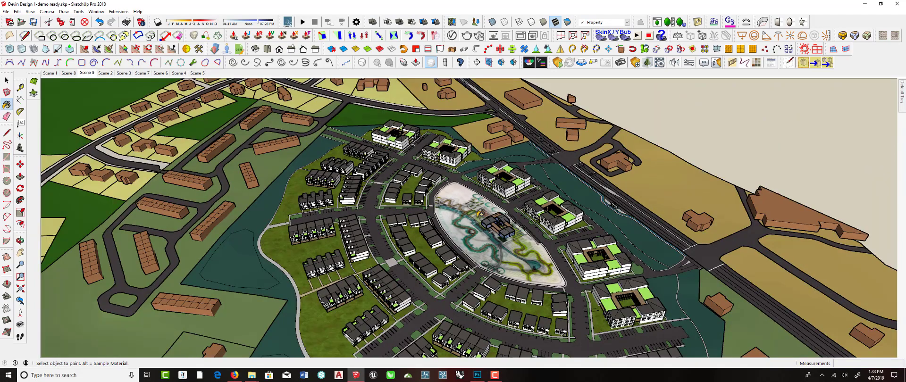
pyautogui.moveTo(488, 194); pyautogui.dragTo(435, 258, button='middle')
pyautogui.scroll(-10, 495, 154)
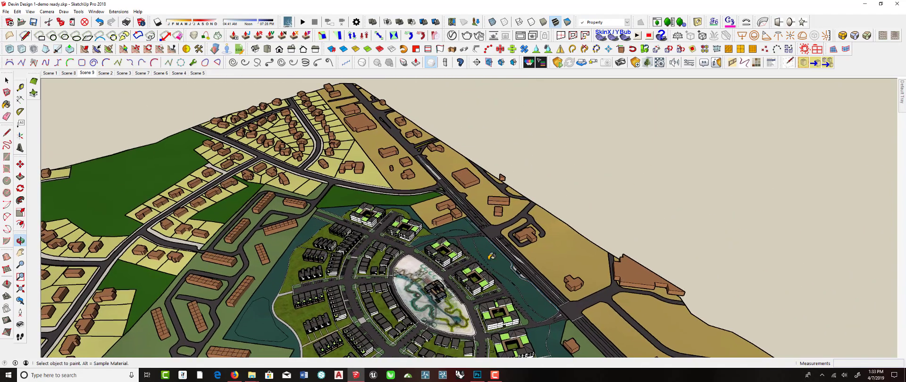
pyautogui.scroll(10, 494, 154)
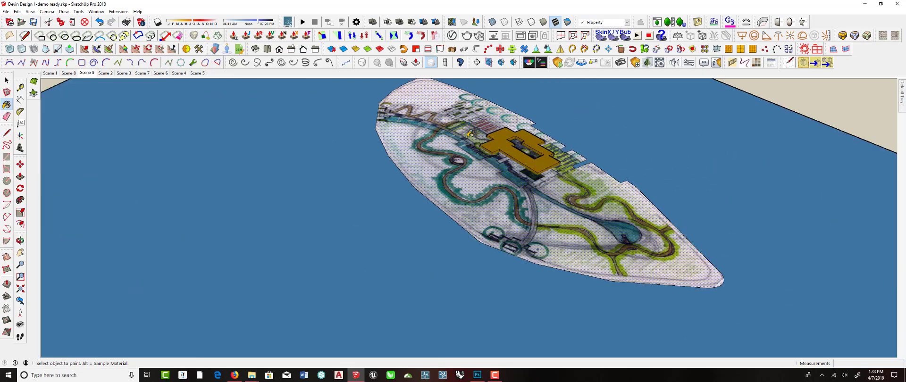
# Select the building mass together with the flat site plan face and intersect their faces within the selection only.
pyautogui.moveTo(471, 134); pyautogui.dragTo(576, 206, button='middle')
pyautogui.scroll(3, 522, 188)
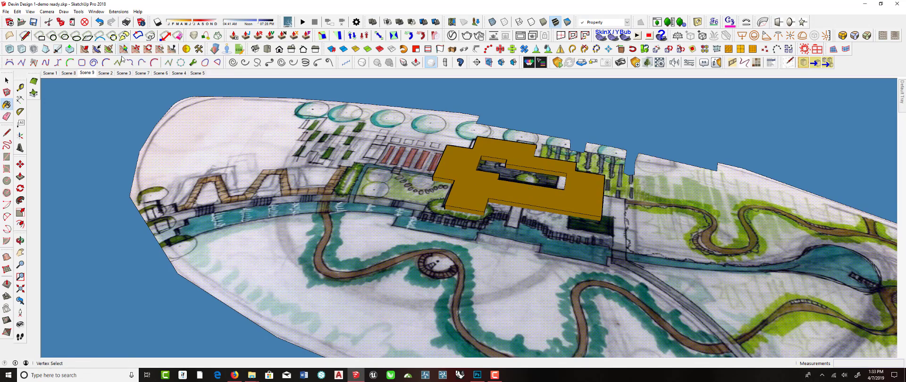
pyautogui.click(6, 81)
pyautogui.moveTo(448, 189)
pyautogui.mouseDown(button='middle')
pyautogui.moveTo(492, 156)
pyautogui.moveTo(507, 163)
pyautogui.moveTo(572, 133)
pyautogui.moveTo(524, 142)
pyautogui.moveTo(436, 184)
pyautogui.mouseUp(button='middle')
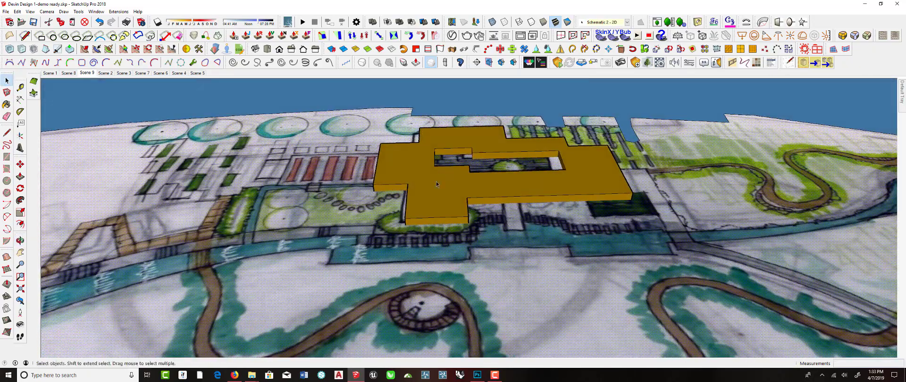
pyautogui.click(404, 171)
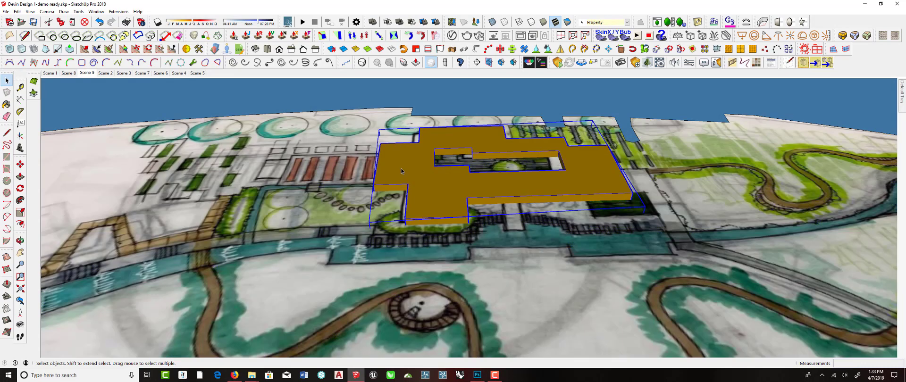
pyautogui.rightClick(353, 163)
pyautogui.moveTo(412, 151)
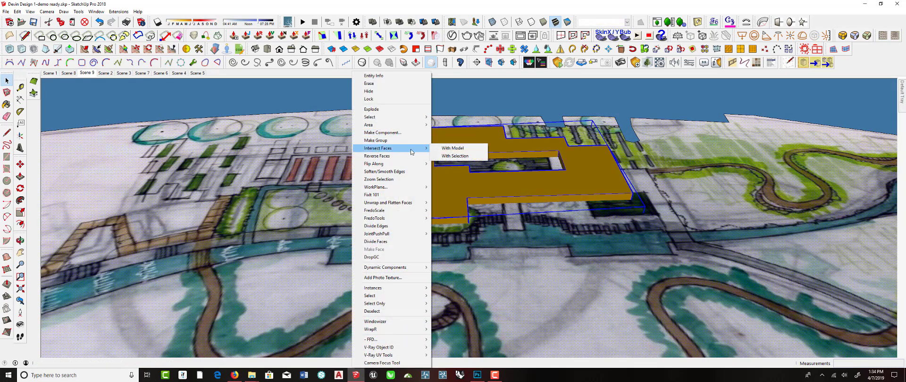
pyautogui.click(454, 156)
pyautogui.moveTo(514, 191); pyautogui.dragTo(438, 183, button='middle')
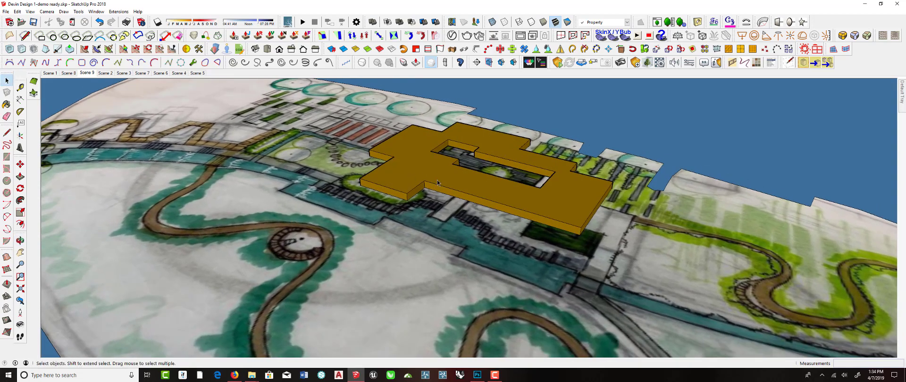
# Move the building mass about 103' straight up, clear of the flat site plan.
pyautogui.click(486, 189)
pyautogui.scroll(-8, 532, 211)
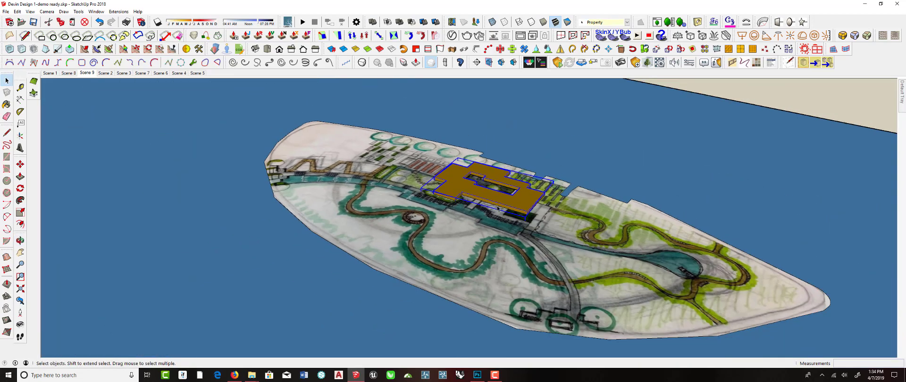
pyautogui.press('m')
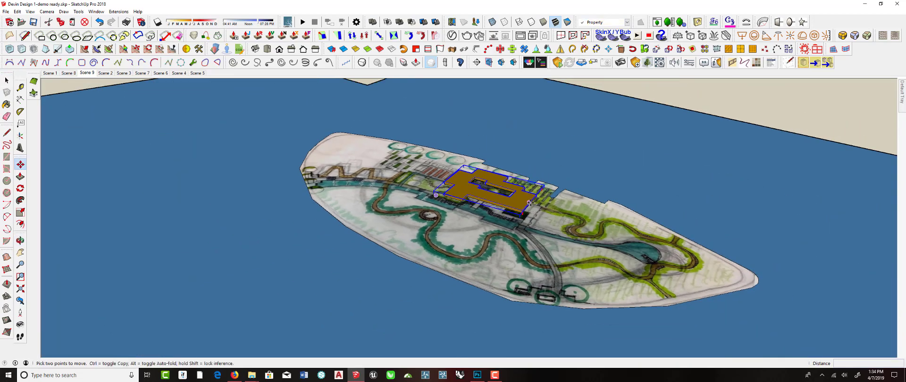
pyautogui.click(532, 207)
pyautogui.click(538, 118)
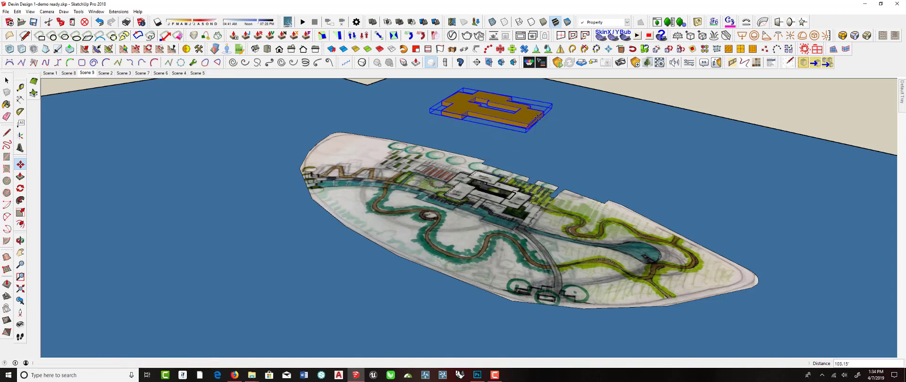
pyautogui.press('space')
# Switch to a display without textures and delete all the inner courtyard outline edges from the building footprint on the flat plan.
pyautogui.click(545, 21)
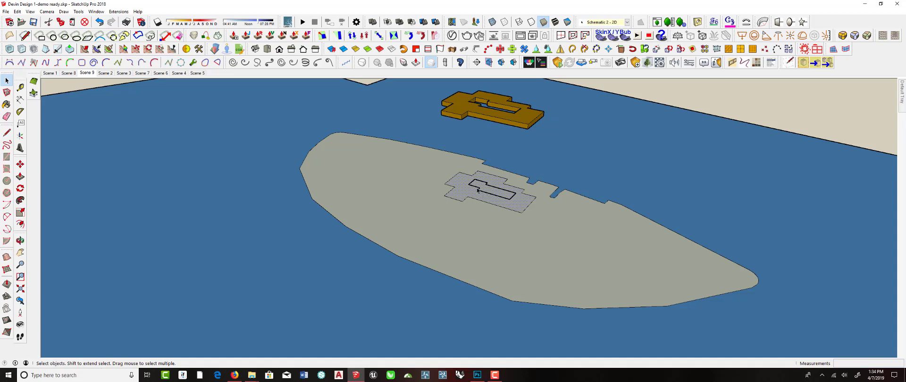
pyautogui.scroll(10, 478, 191)
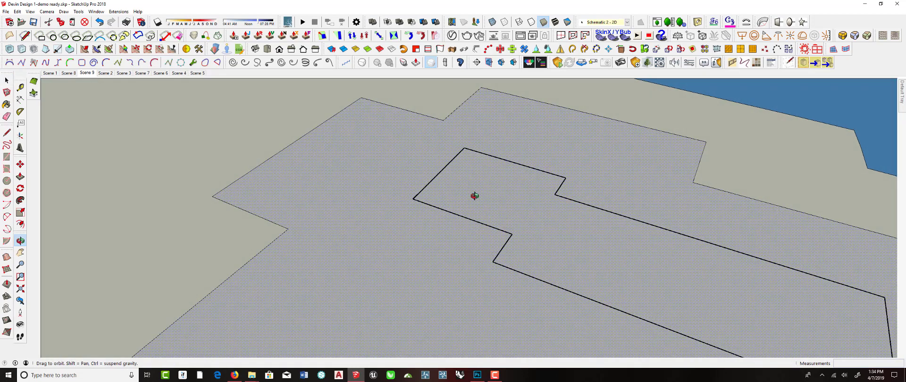
pyautogui.moveTo(475, 196); pyautogui.dragTo(488, 160, button='middle')
pyautogui.click(489, 156)
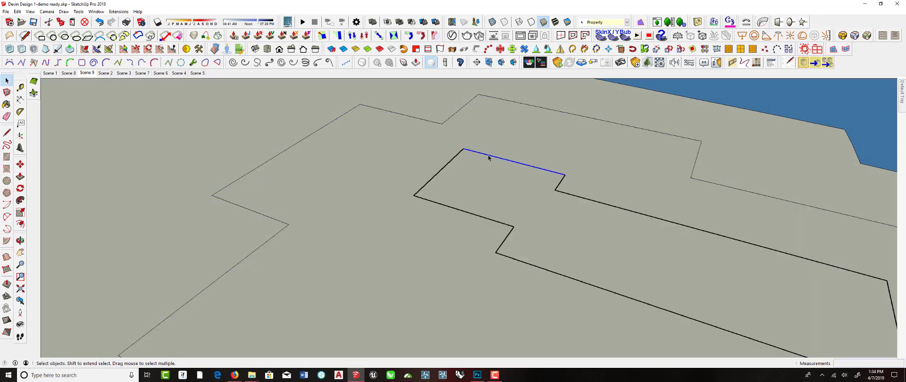
pyautogui.press('Delete')
pyautogui.click(574, 196)
pyautogui.press('Delete')
pyautogui.click(557, 191)
pyautogui.press('Delete')
pyautogui.click(474, 218)
pyautogui.press('Delete')
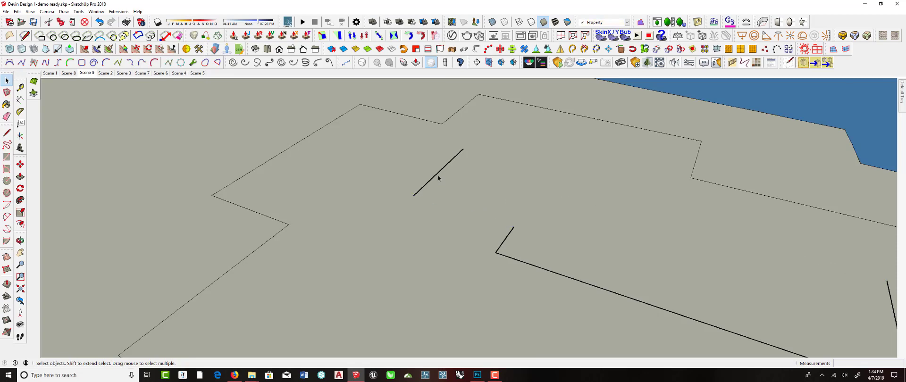
pyautogui.click(437, 174)
pyautogui.press('Delete')
pyautogui.click(508, 236)
pyautogui.press('Delete')
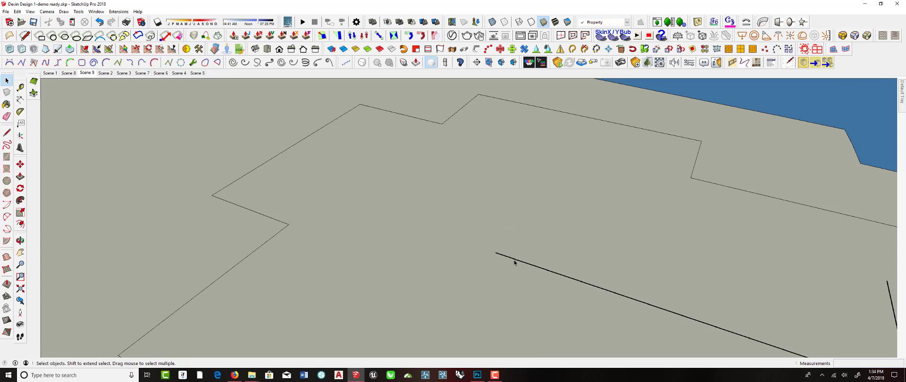
pyautogui.click(514, 260)
pyautogui.press('Delete')
pyautogui.scroll(-4, 431, 196)
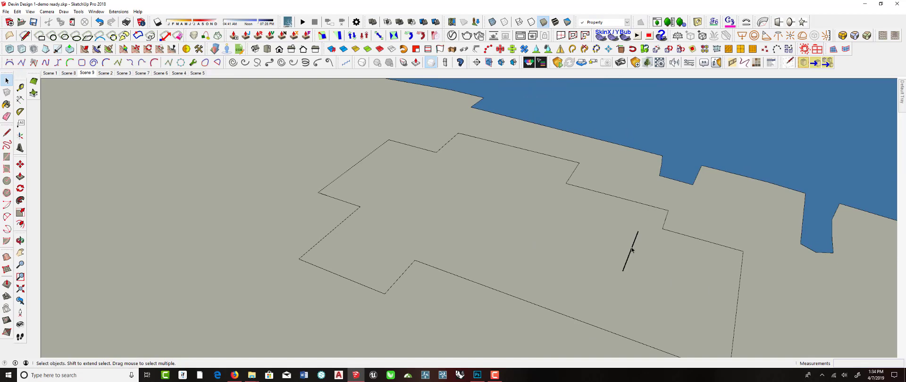
pyautogui.click(632, 251)
pyautogui.press('Delete')
# Check the cleaned-up building footprint face, restore the textured display and examine the drawn building layout on the flat plan.
pyautogui.scroll(-3, 533, 225)
pyautogui.moveTo(532, 225); pyautogui.dragTo(483, 228, button='middle')
pyautogui.click(483, 229)
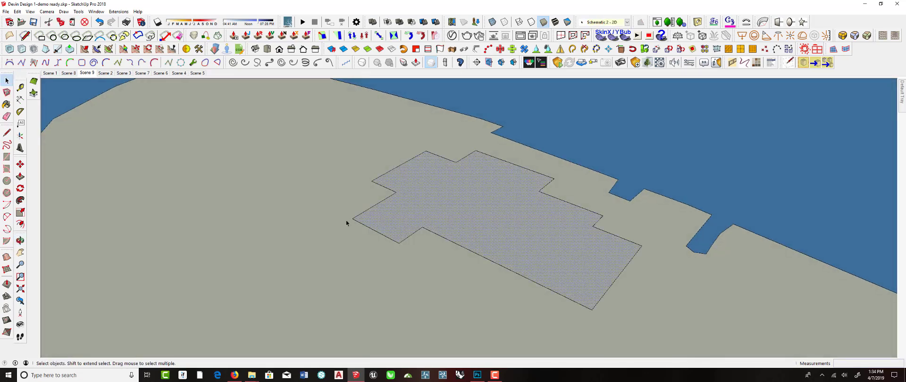
pyautogui.click(346, 223)
pyautogui.click(555, 22)
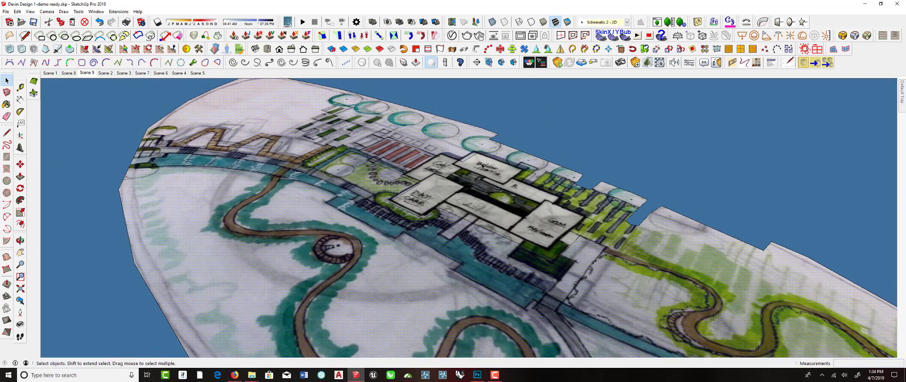
pyautogui.moveTo(483, 169); pyautogui.dragTo(455, 219, button='middle')
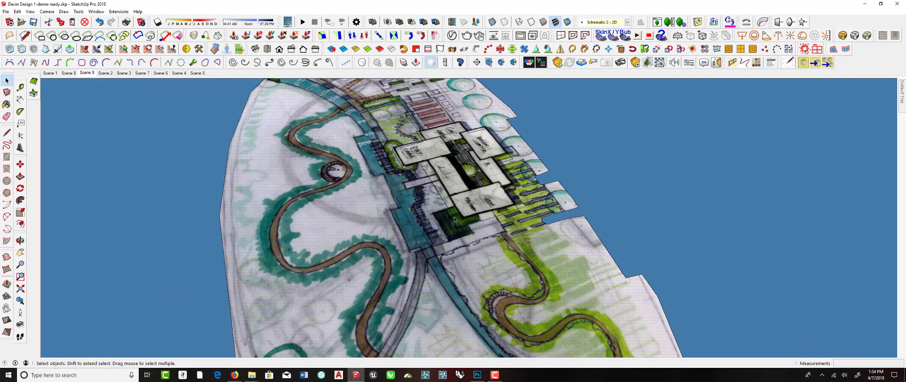
pyautogui.scroll(5, 405, 142)
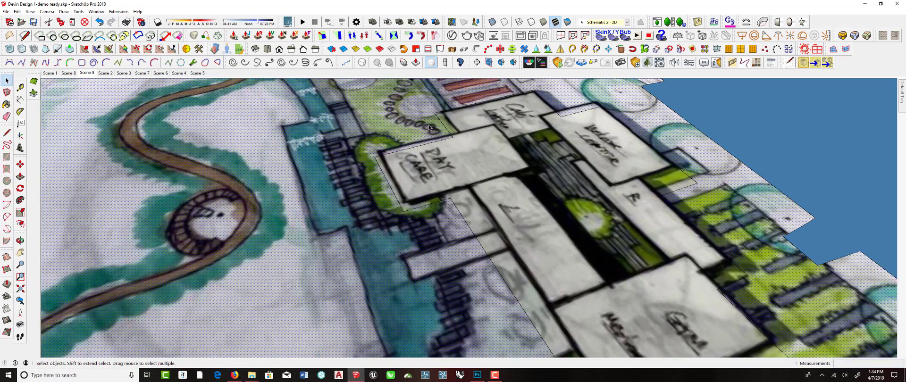
pyautogui.scroll(-6, 397, 177)
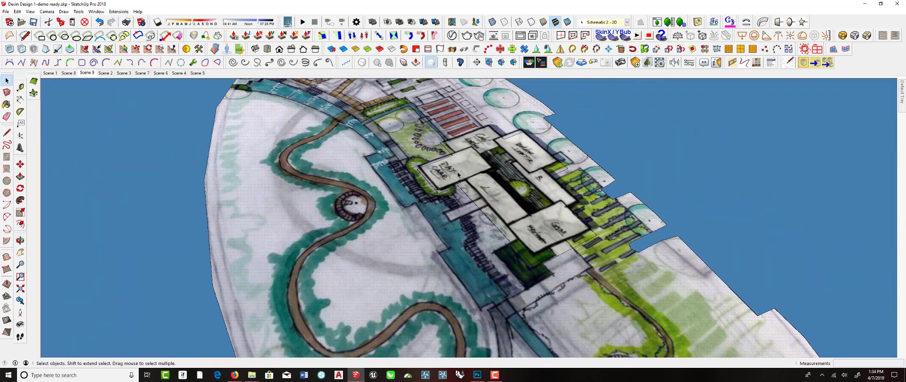
pyautogui.scroll(-2, 458, 173)
pyautogui.moveTo(414, 164); pyautogui.dragTo(558, 200, button='middle')
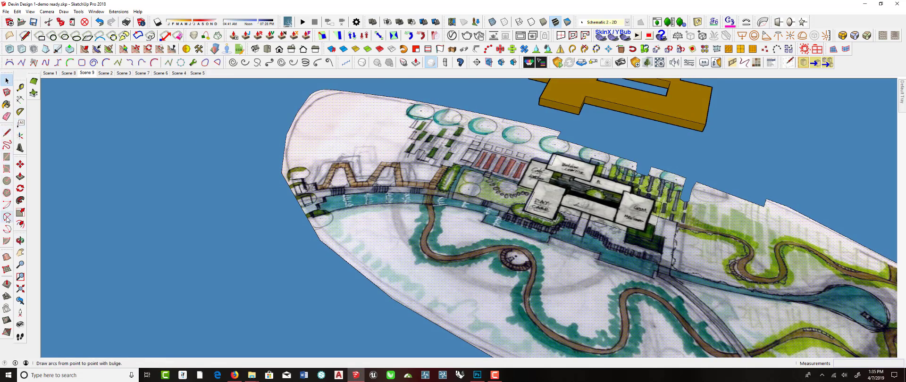
pyautogui.click(7, 218)
pyautogui.scroll(5, 285, 226)
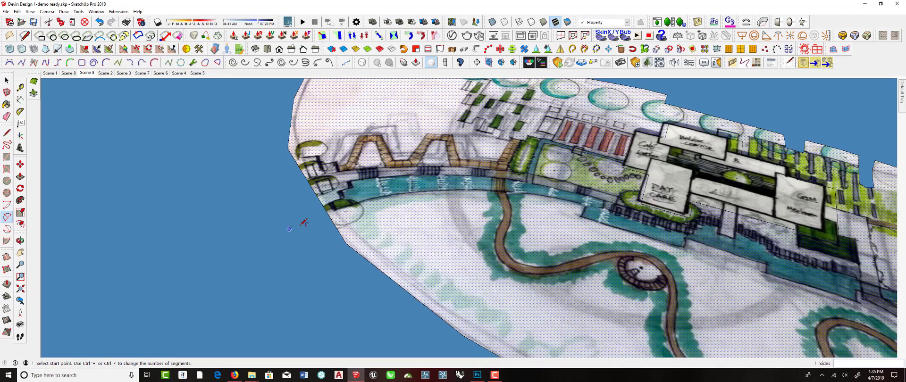
pyautogui.moveTo(326, 205); pyautogui.dragTo(417, 252, button='middle')
pyautogui.scroll(-2, 418, 252)
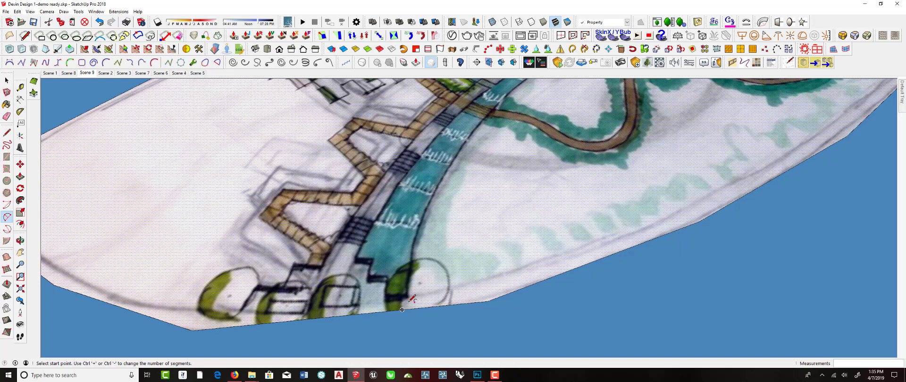
pyautogui.scroll(2, 414, 303)
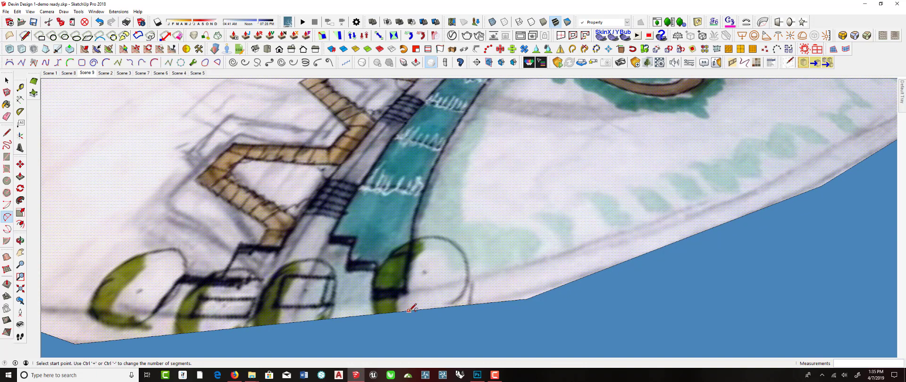
pyautogui.click(409, 310)
pyautogui.scroll(-2, 412, 283)
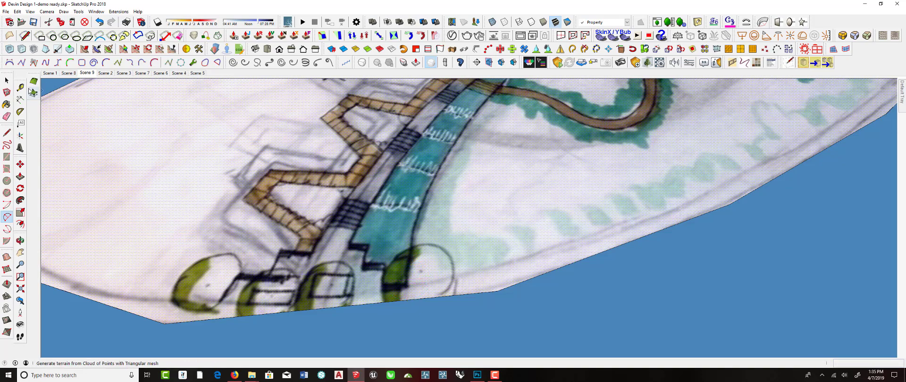
pyautogui.click(7, 81)
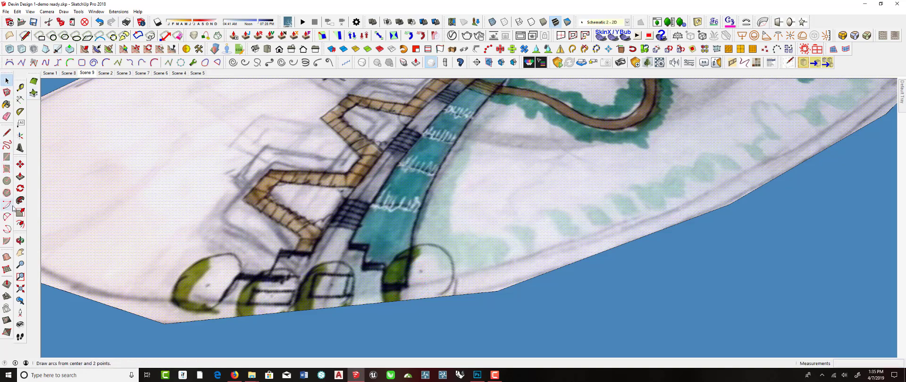
# Draw a 60-sided two-point arc along the water channel's lawn-side edge, from the plan boundary to the channel's first step, about 135' long with a 14.5' bulge.
pyautogui.click(8, 216)
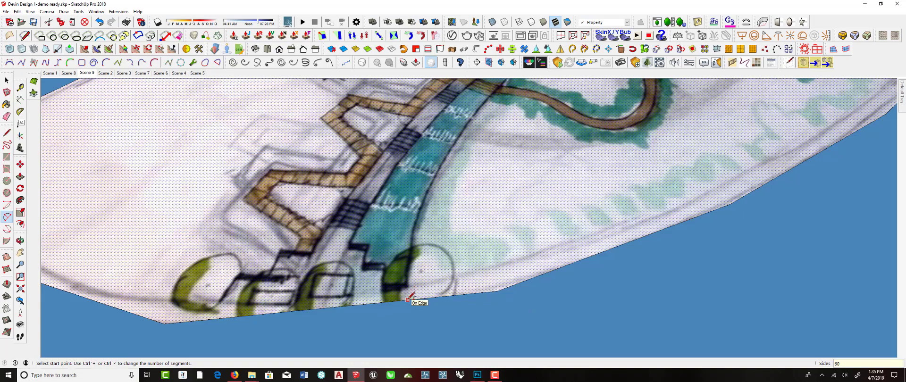
pyautogui.moveTo(456, 249); pyautogui.dragTo(249, 310, button='middle')
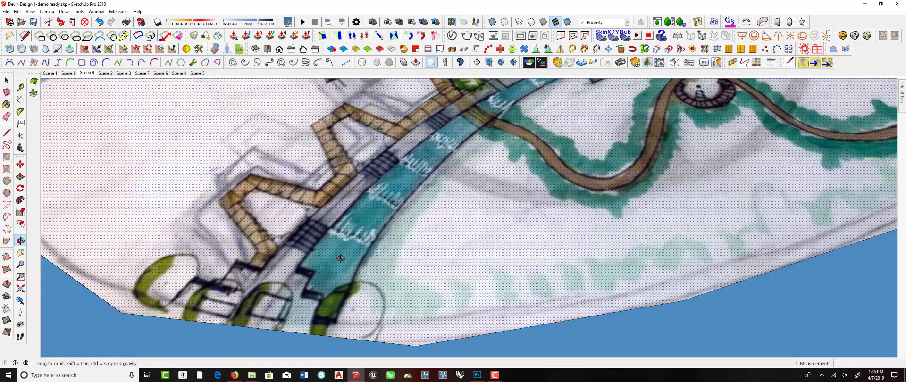
pyautogui.moveTo(340, 259); pyautogui.dragTo(389, 264, button='middle')
pyautogui.scroll(2, 661, 192)
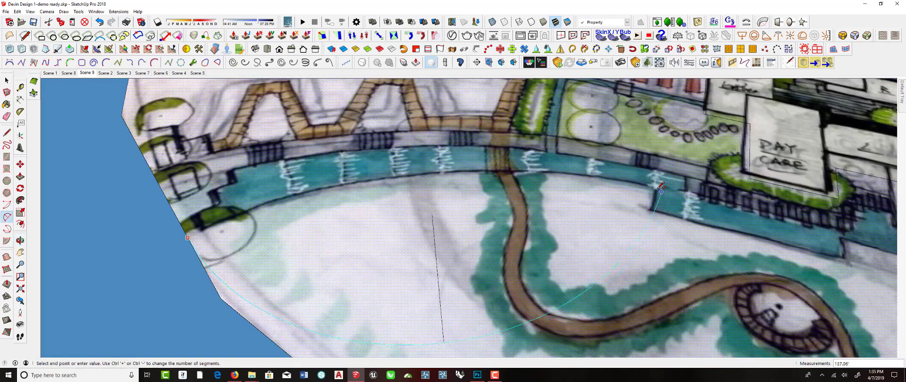
pyautogui.scroll(2, 660, 191)
pyautogui.moveTo(660, 191); pyautogui.dragTo(661, 220, button='middle')
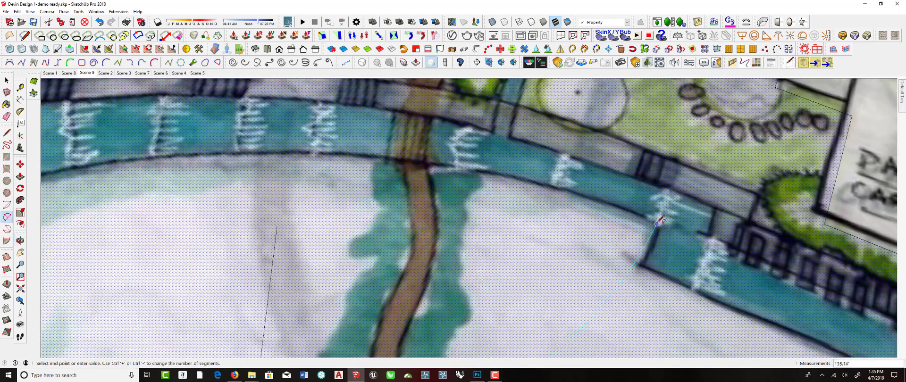
pyautogui.click(660, 222)
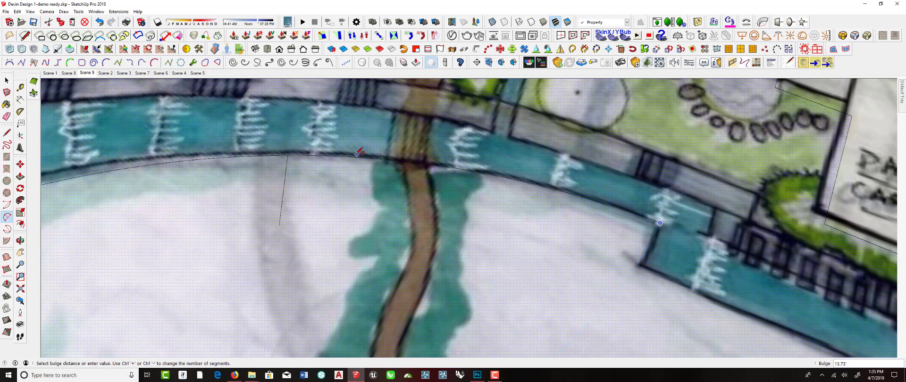
pyautogui.scroll(-3, 336, 154)
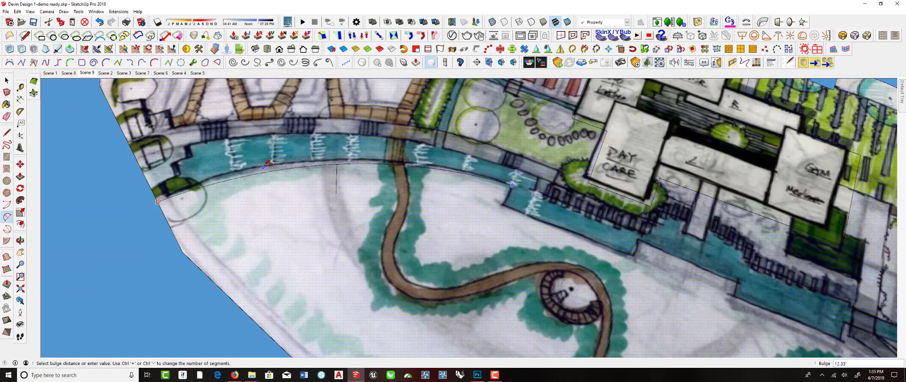
pyautogui.moveTo(359, 159); pyautogui.dragTo(399, 182, button='middle')
pyautogui.moveTo(329, 226); pyautogui.dragTo(315, 239, button='middle')
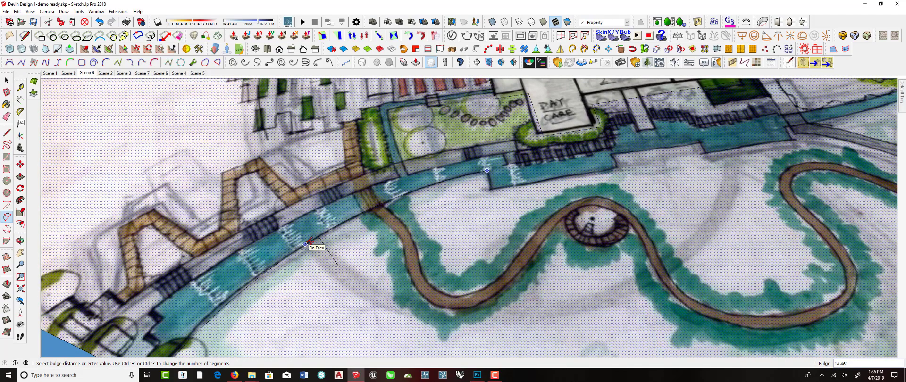
pyautogui.click(306, 243)
# Draw a second arc along the water channel's promenade-side edge, from the plan boundary to the channel's end near the day care decking.
pyautogui.moveTo(306, 243); pyautogui.dragTo(355, 279, button='middle')
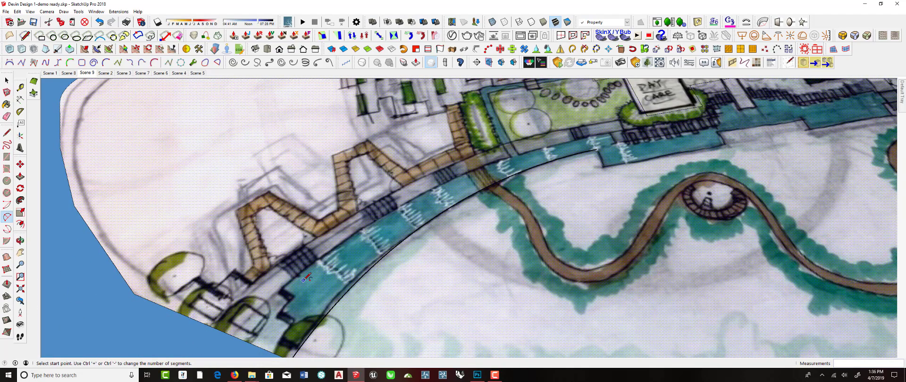
pyautogui.moveTo(290, 274); pyautogui.dragTo(387, 215, button='middle')
pyautogui.scroll(2, 387, 215)
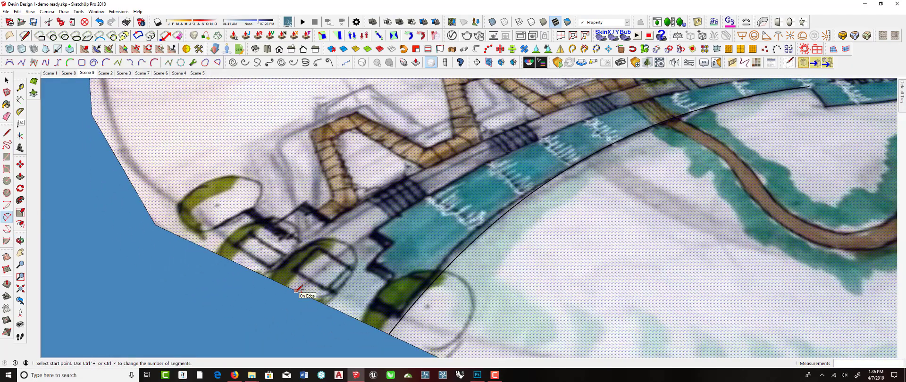
pyautogui.moveTo(298, 290); pyautogui.dragTo(355, 301, button='middle')
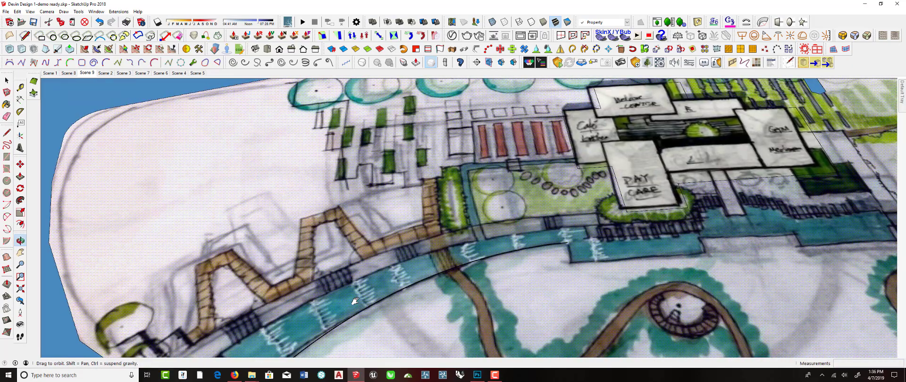
pyautogui.scroll(1, 482, 282)
pyautogui.scroll(1, 481, 282)
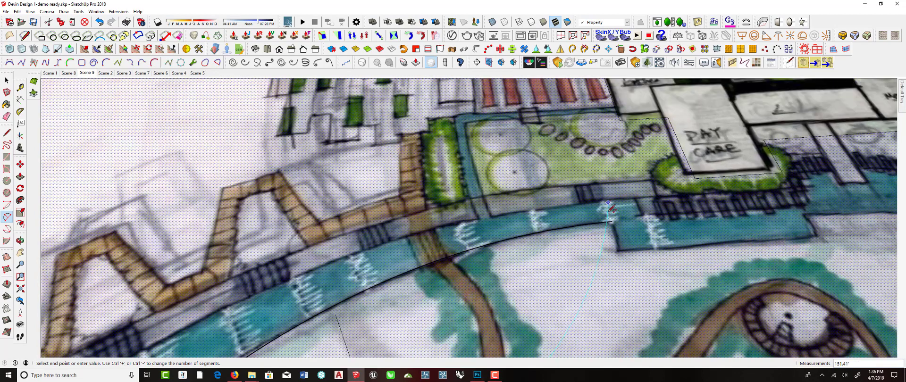
pyautogui.moveTo(609, 208); pyautogui.dragTo(647, 253, button='middle')
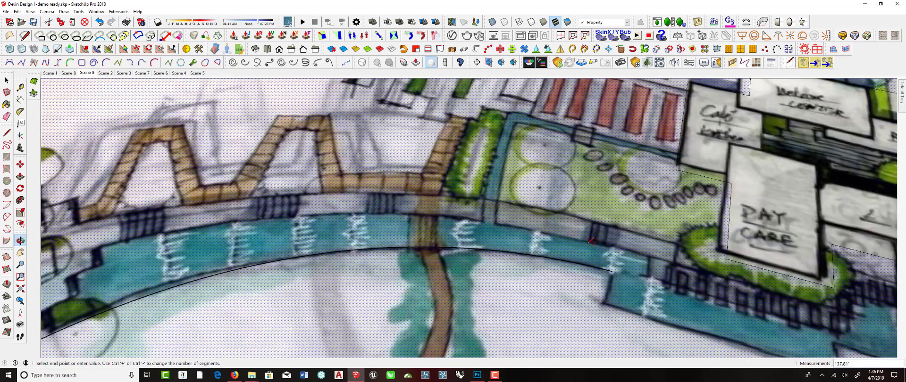
pyautogui.click(648, 257)
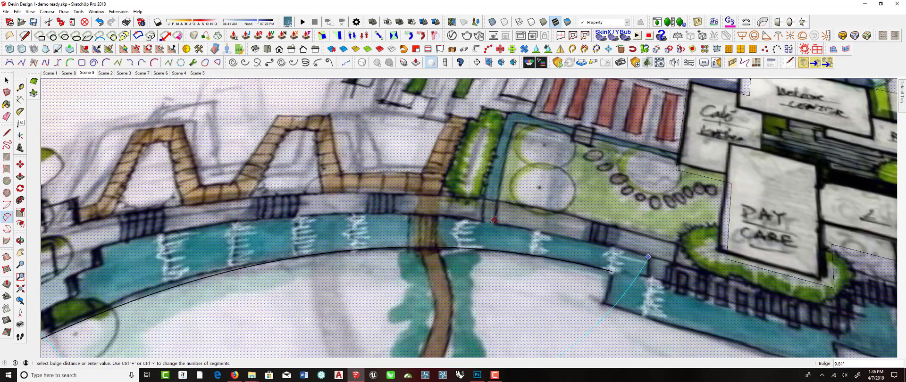
pyautogui.click(370, 213)
pyautogui.moveTo(369, 213); pyautogui.dragTo(432, 202, button='middle')
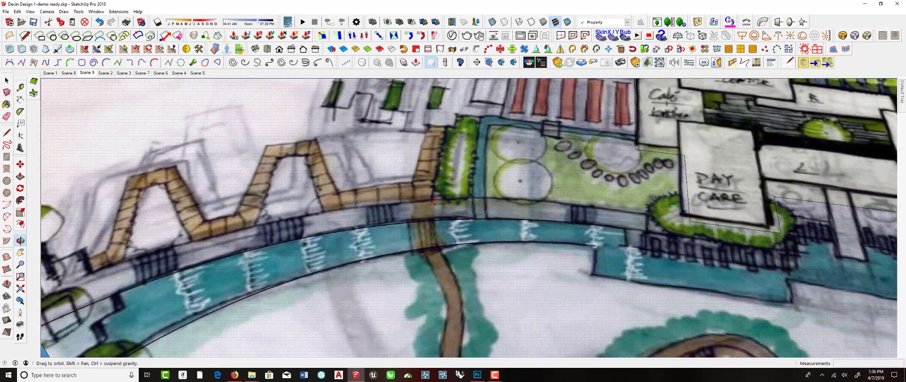
pyautogui.scroll(-3, 431, 202)
pyautogui.scroll(2, 550, 233)
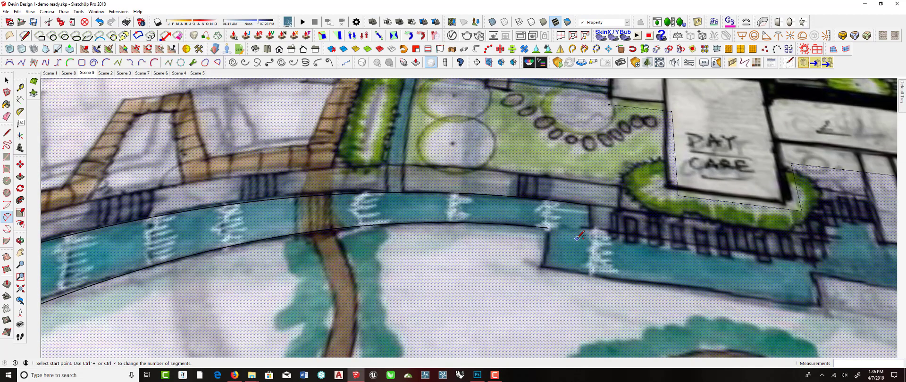
pyautogui.press('space')
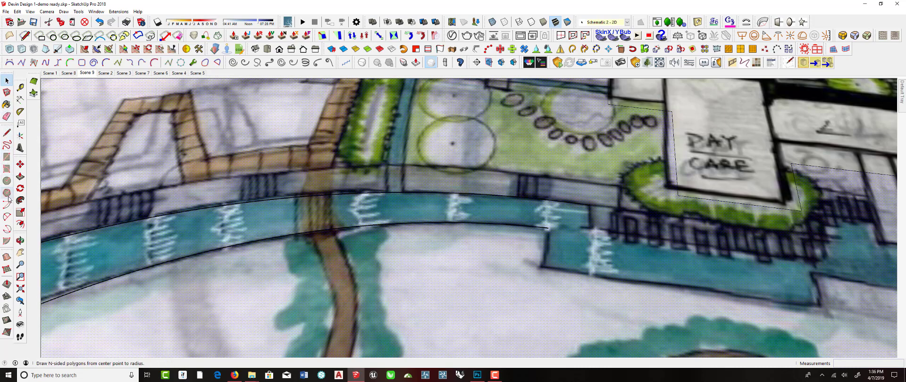
# Place guide lines along the stepped water edge, offset from the lakeside footprint edges of the day care and the connecting wing, the latter about 26.7' out.
pyautogui.click(20, 88)
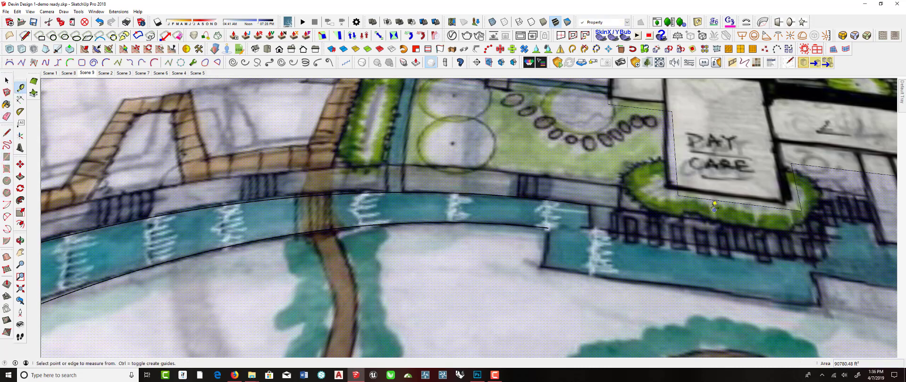
pyautogui.click(709, 197)
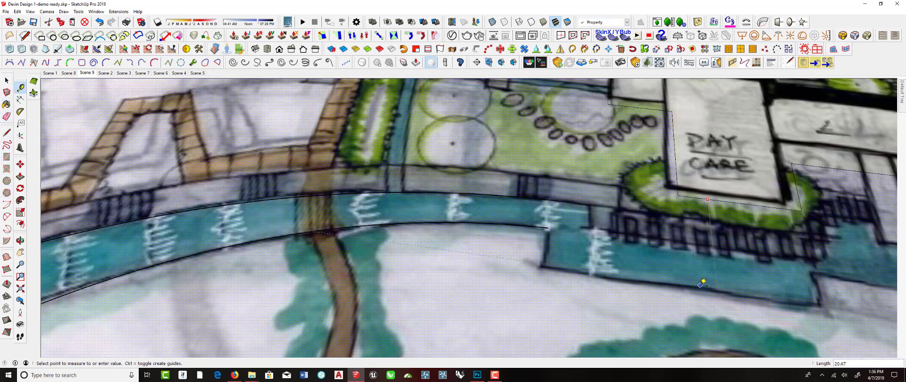
pyautogui.scroll(-3, 699, 278)
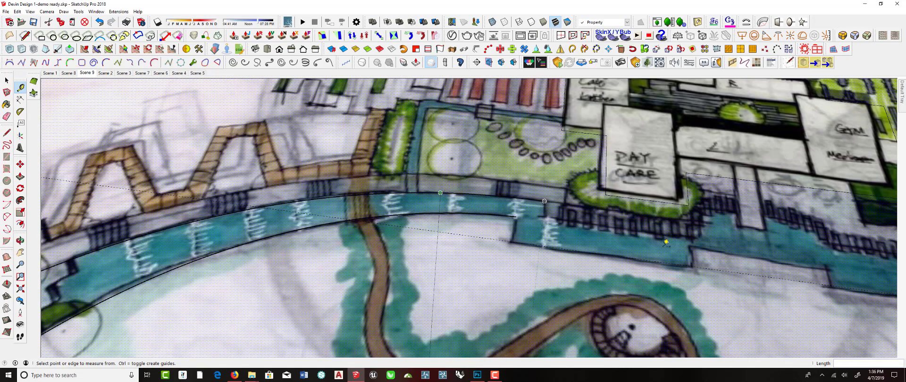
pyautogui.moveTo(613, 255); pyautogui.dragTo(583, 198, button='middle')
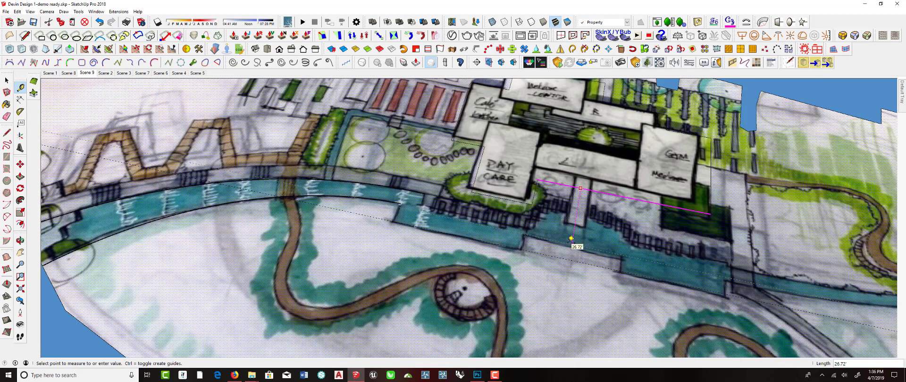
pyautogui.click(571, 238)
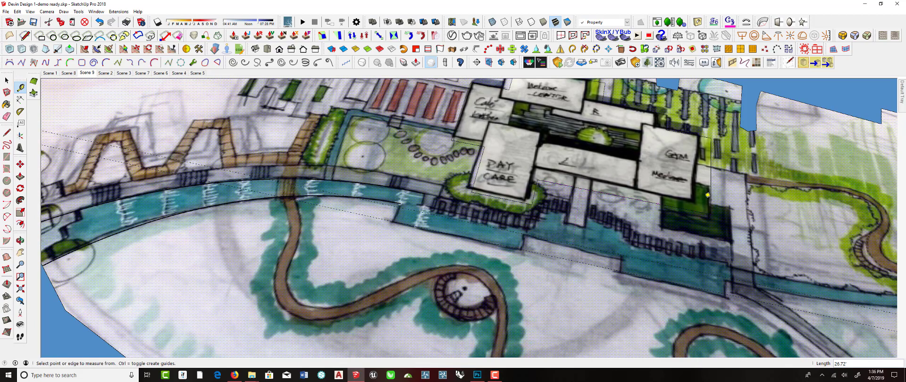
# Place guides along both sides of the walkway beside the gym, the first about 8' from the gym's footprint edge, and measure the walkway's width.
pyautogui.click(711, 196)
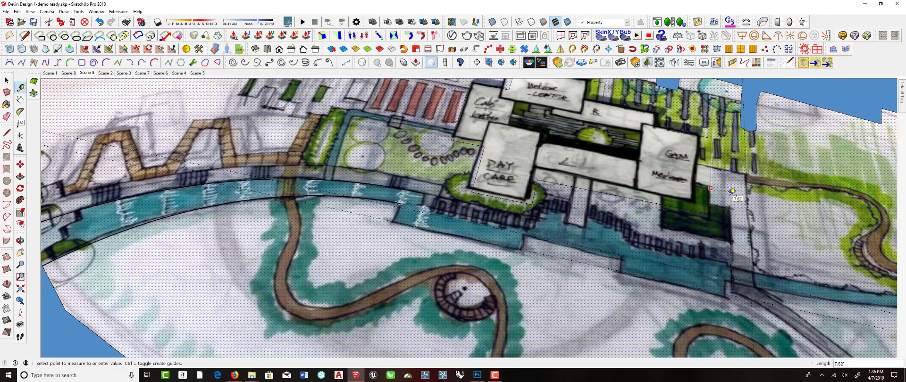
pyautogui.click(730, 194)
pyautogui.scroll(2, 742, 274)
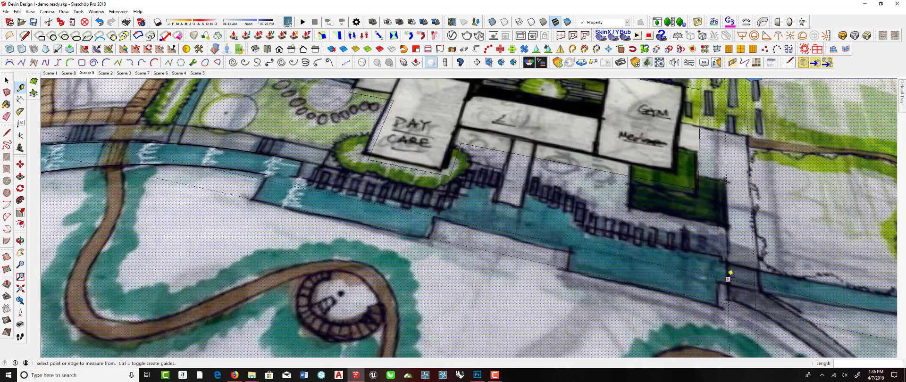
pyautogui.click(729, 279)
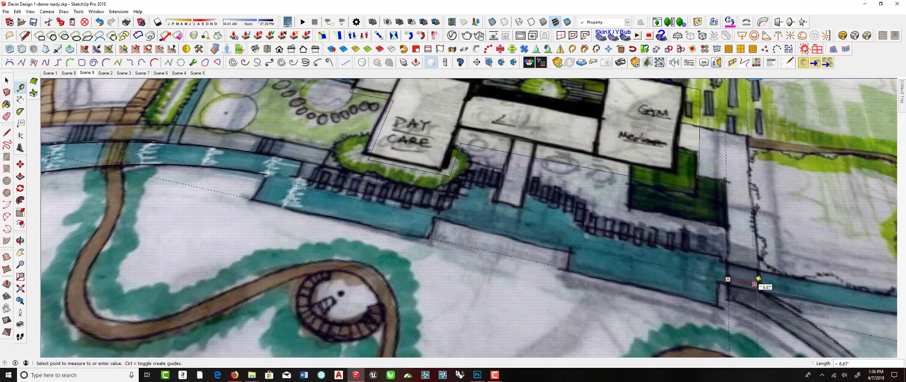
pyautogui.click(755, 282)
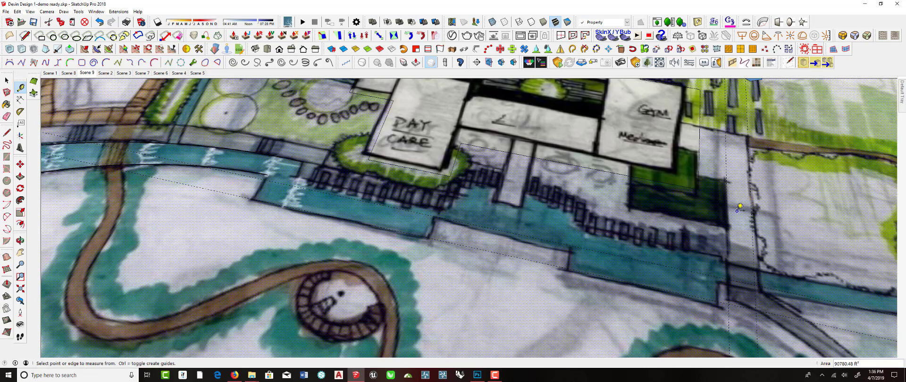
# Place a guide parallel to the day care's lakeside footprint edge, about 12.3' out, near the end of the channel's lawn-side arc.
pyautogui.scroll(-3, 530, 196)
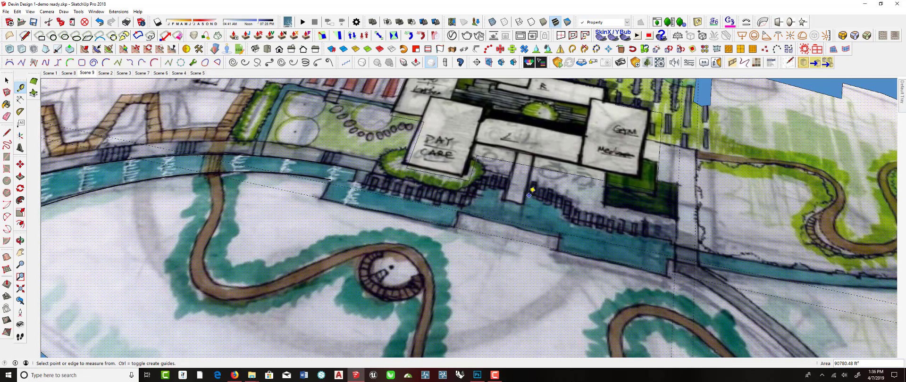
pyautogui.moveTo(530, 195); pyautogui.dragTo(506, 220, button='middle')
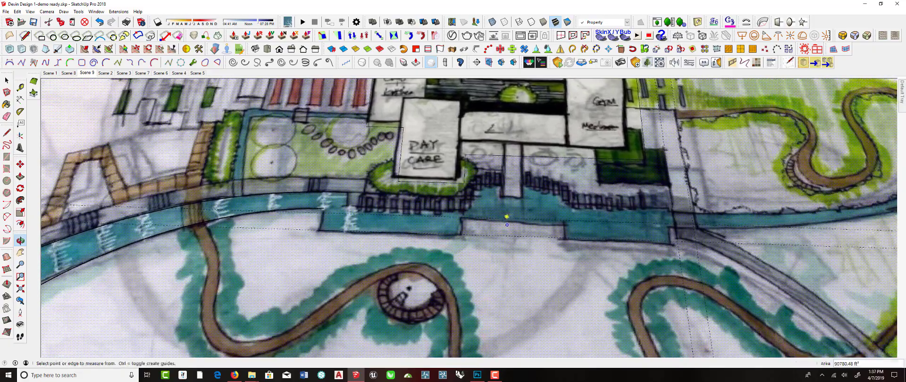
pyautogui.moveTo(373, 205); pyautogui.dragTo(226, 277, button='middle')
pyautogui.scroll(1, 440, 251)
pyautogui.scroll(3, 467, 242)
pyautogui.moveTo(601, 221); pyautogui.dragTo(470, 280, button='middle')
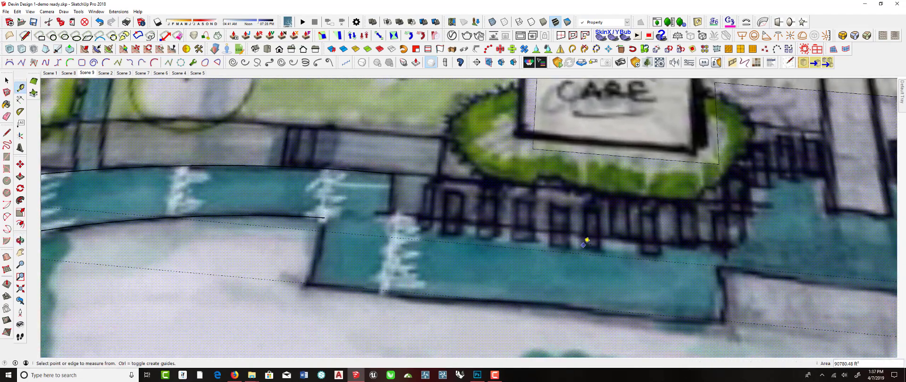
pyautogui.click(567, 151)
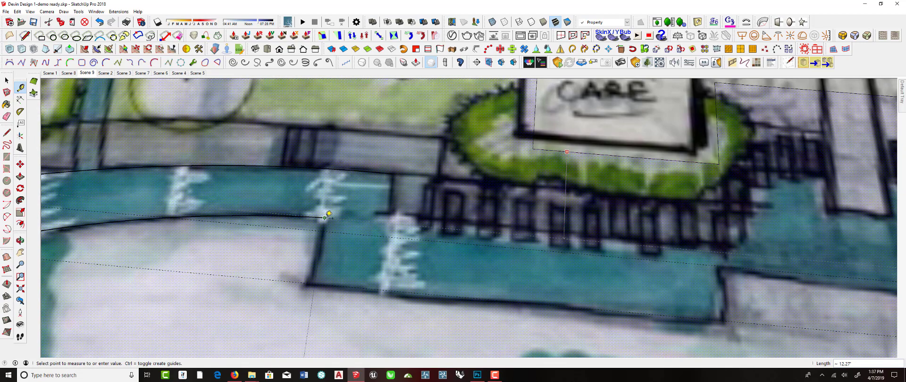
pyautogui.click(329, 214)
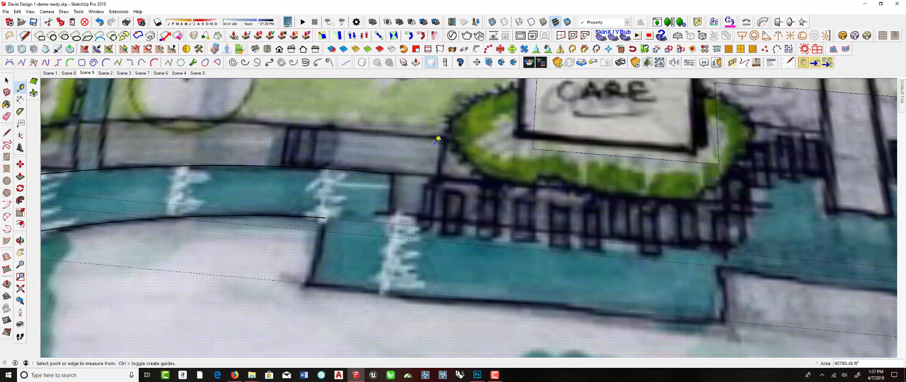
# Draw a line about 8.7' long from the lawn-side arc's end, perpendicular to the arc, to the channel's first outer step corner.
pyautogui.press('l')
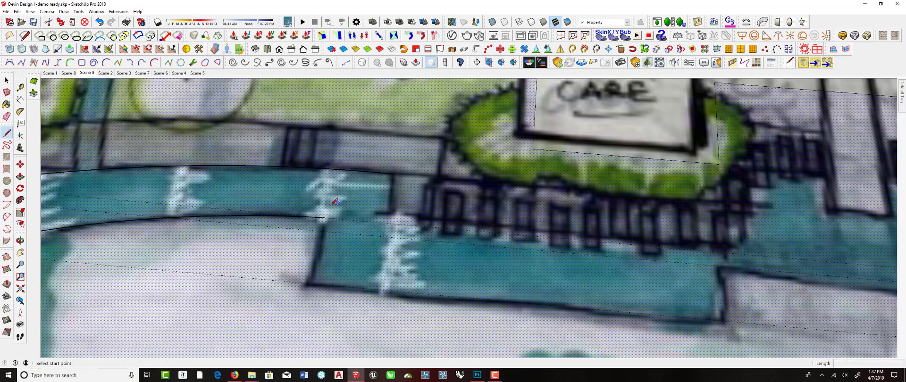
pyautogui.click(325, 217)
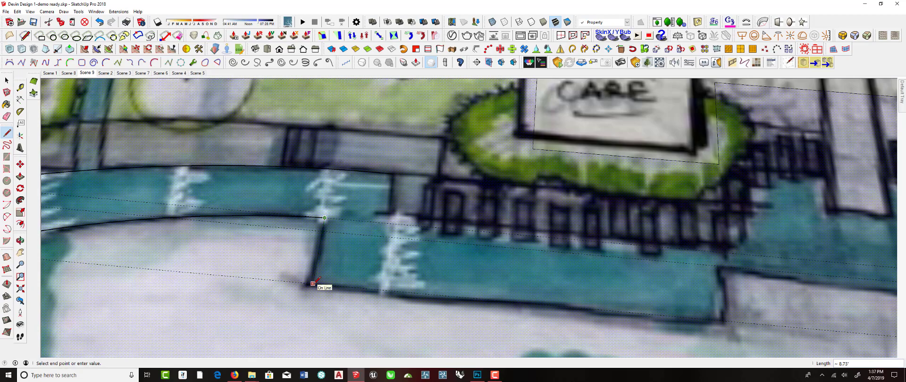
pyautogui.moveTo(313, 284); pyautogui.dragTo(425, 253, button='middle')
pyautogui.scroll(-2, 424, 253)
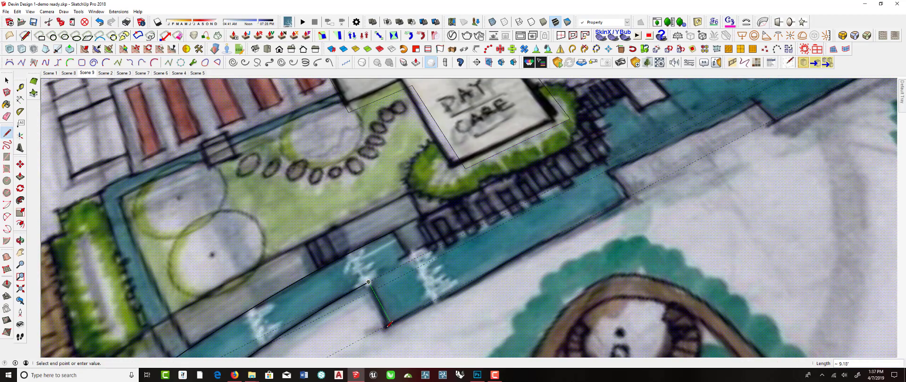
pyautogui.scroll(5, 388, 325)
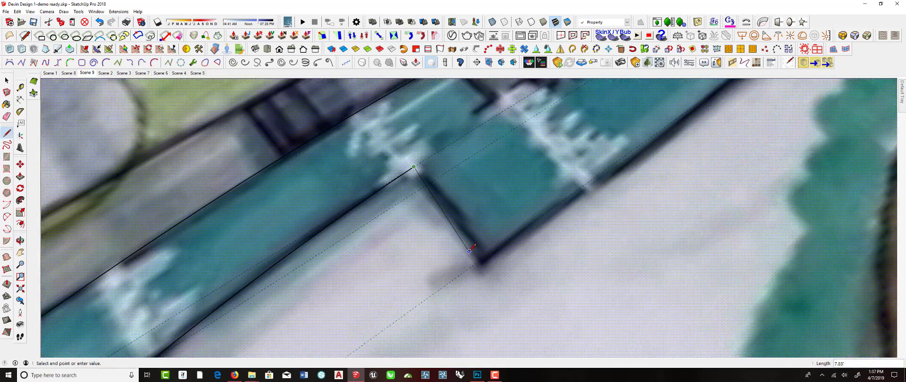
pyautogui.scroll(2, 472, 246)
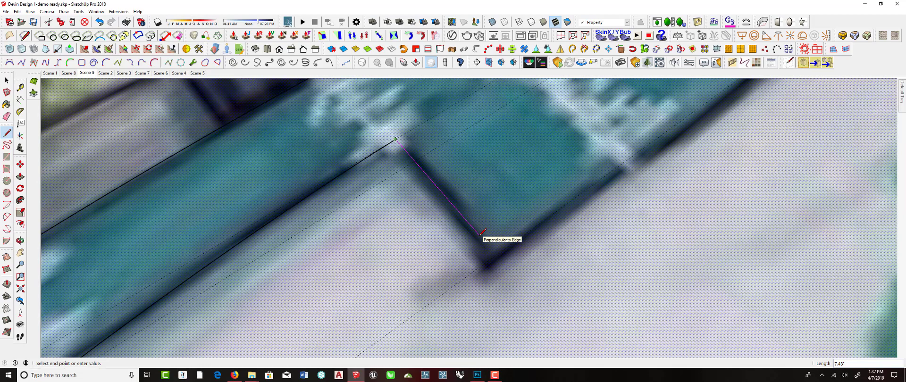
pyautogui.press('shift')
pyautogui.click(497, 254)
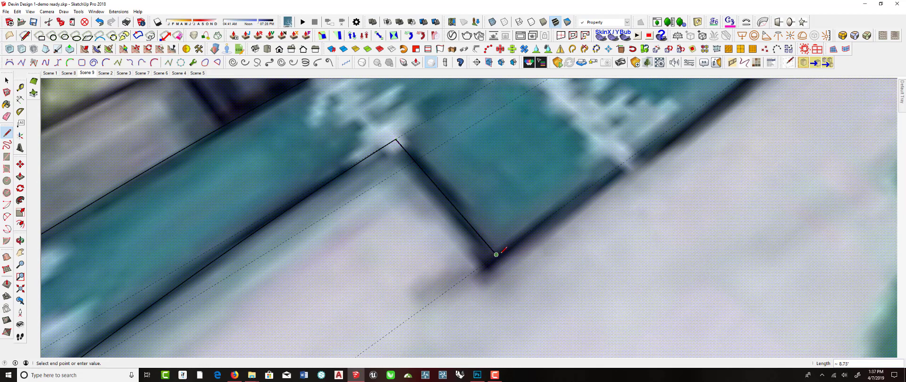
# Continue the line about 51.4' along the channel's lawn-side edge opposite the day care and turn it perpendicularly back to the inner corner.
pyautogui.scroll(-6, 409, 283)
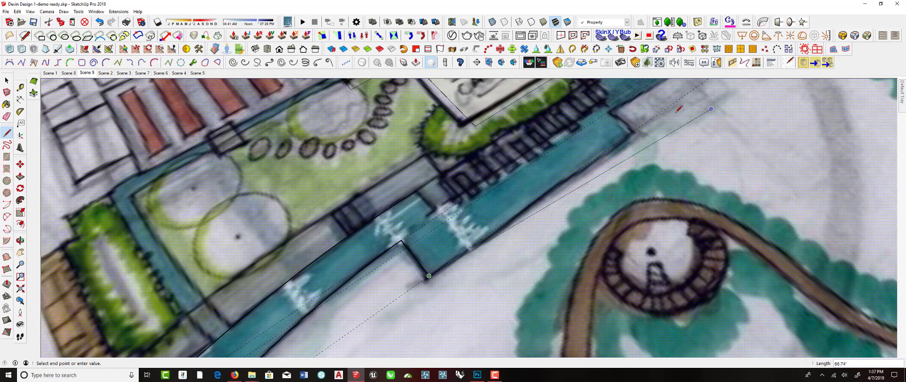
pyautogui.scroll(3, 636, 125)
pyautogui.scroll(1, 615, 141)
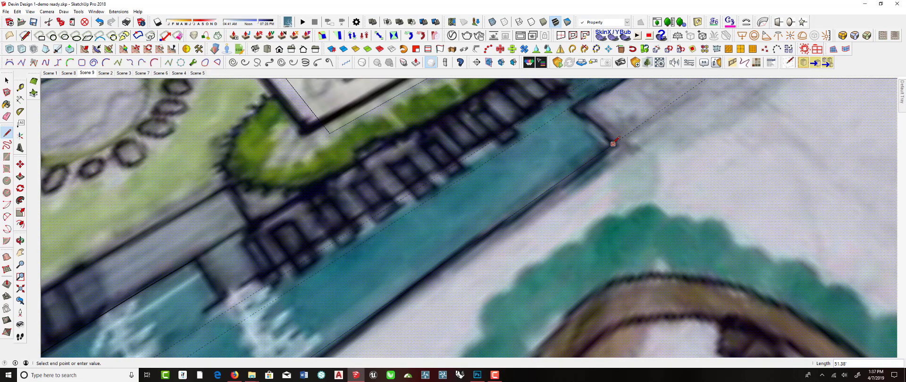
pyautogui.click(613, 143)
pyautogui.moveTo(578, 114); pyautogui.dragTo(472, 235, button='middle')
pyautogui.scroll(1, 472, 234)
pyautogui.scroll(1, 473, 235)
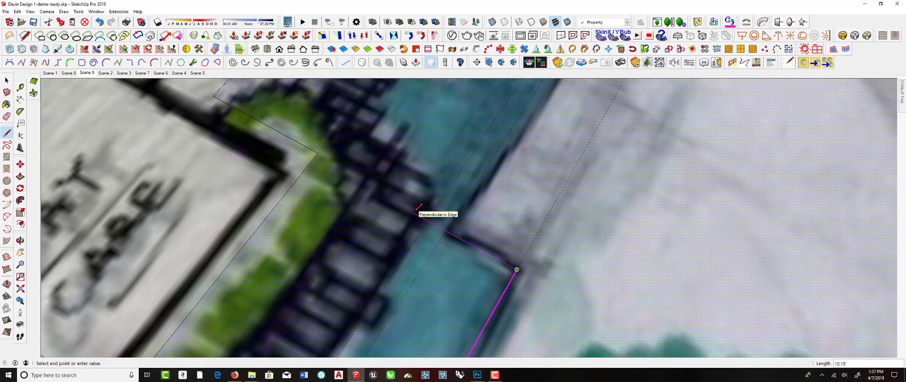
pyautogui.click(446, 231)
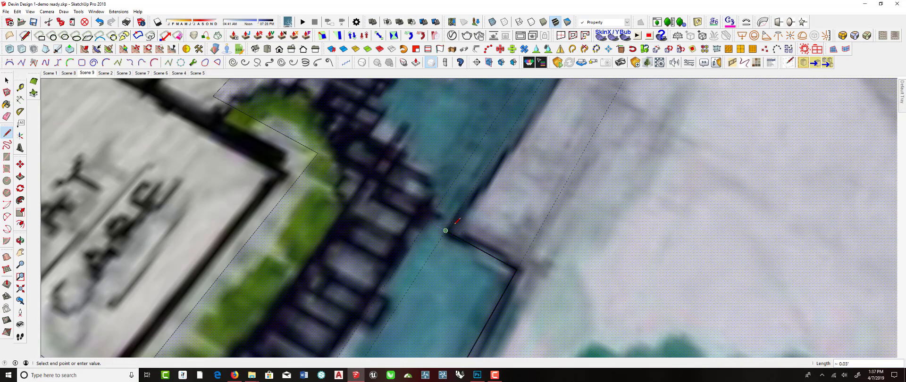
# Run the line about 37.9' along the recessed water edge and step it about 6.9' perpendicularly out to the outer guide.
pyautogui.scroll(-5, 456, 222)
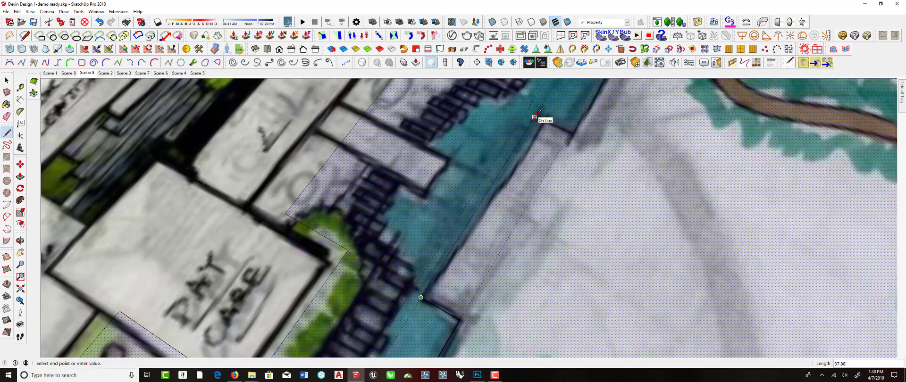
pyautogui.click(535, 116)
pyautogui.scroll(3, 569, 134)
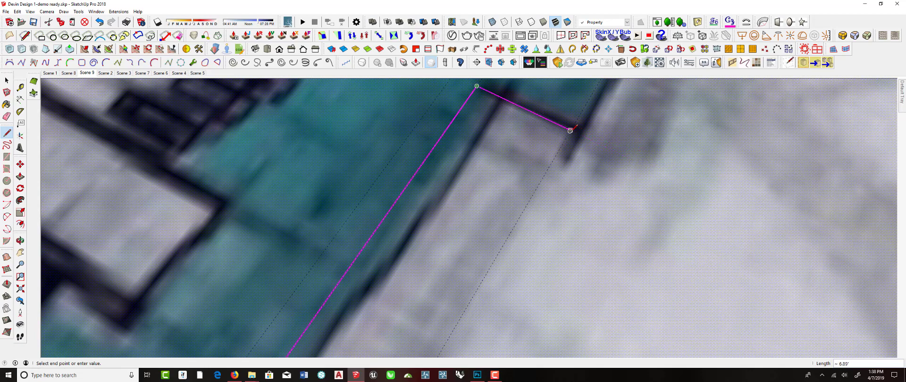
pyautogui.scroll(-6, 522, 221)
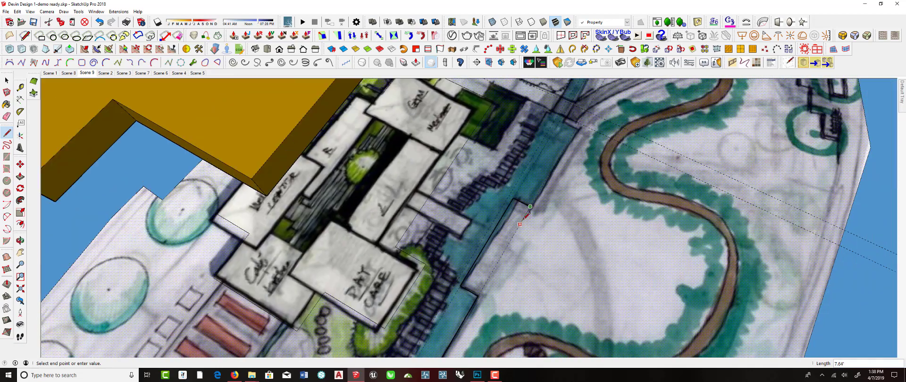
# Draw the outer water edge about 39' along the guide to the last step corner beside the gym walkway crossing.
pyautogui.scroll(-1, 522, 221)
pyautogui.scroll(6, 582, 129)
pyautogui.moveTo(581, 134)
pyautogui.mouseDown(button='middle')
pyautogui.moveTo(500, 261)
pyautogui.moveTo(447, 246)
pyautogui.mouseUp(button='middle')
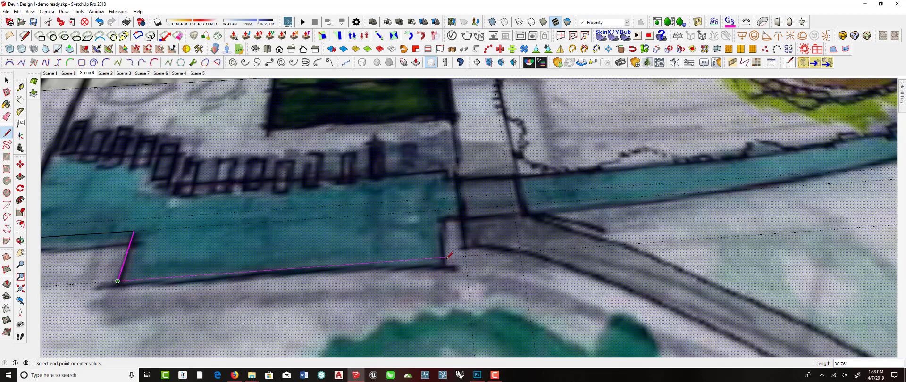
pyautogui.click(443, 257)
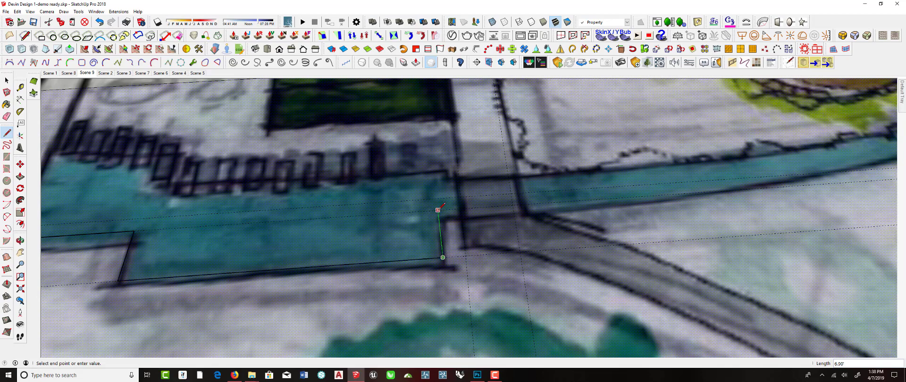
# Step the water edge perpendicularly back inward and add a segment about 2.8' long to the gym walkway's near edge.
pyautogui.scroll(4, 440, 210)
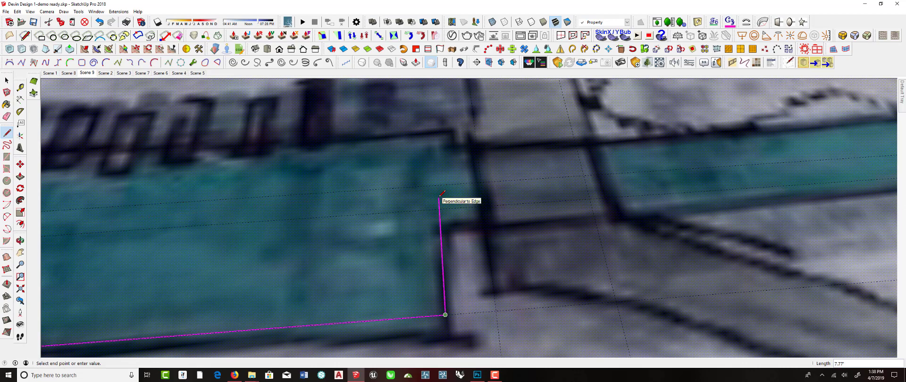
pyautogui.click(440, 209)
pyautogui.click(483, 206)
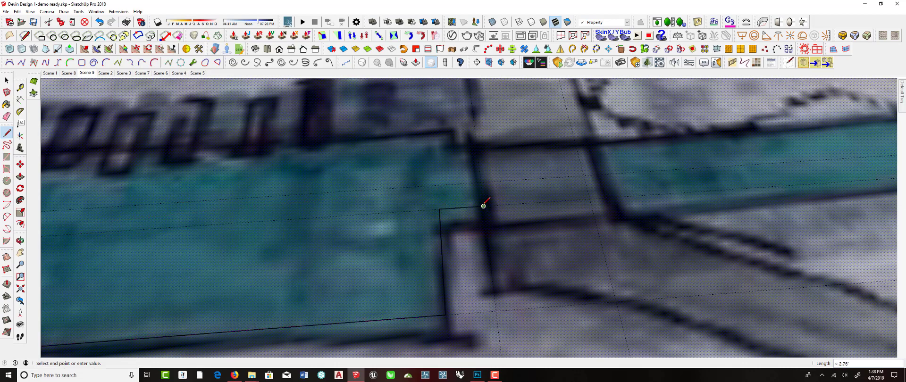
# Draw the water's end along the gym walkway and a line about 41.4' along the decking, aligned with the opposite step corner.
pyautogui.scroll(-2, 483, 205)
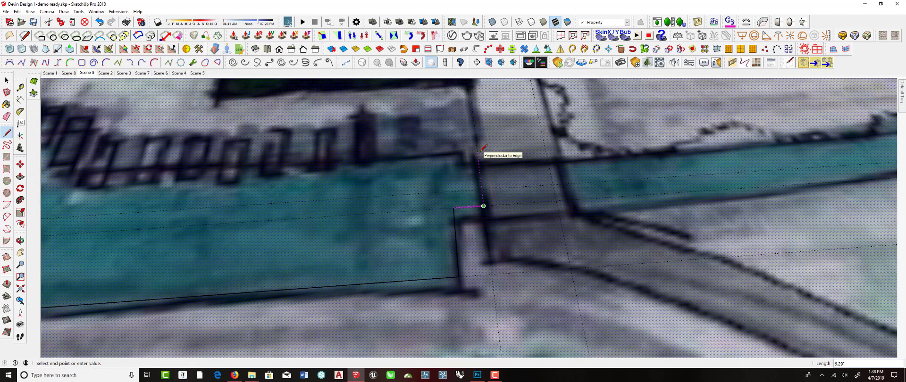
pyautogui.moveTo(482, 150)
pyautogui.mouseDown(button='middle')
pyautogui.moveTo(777, 196)
pyautogui.moveTo(673, 202)
pyautogui.mouseUp(button='middle')
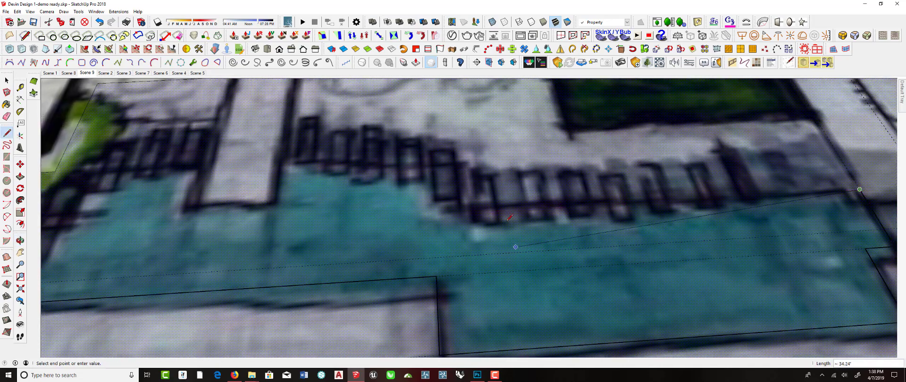
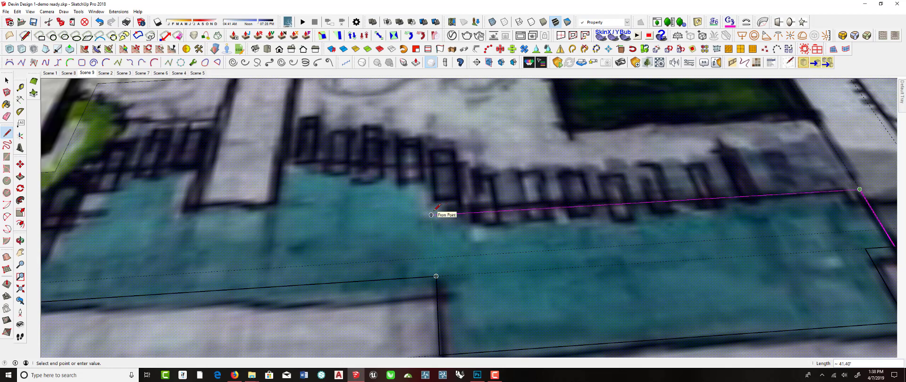
pyautogui.click(431, 215)
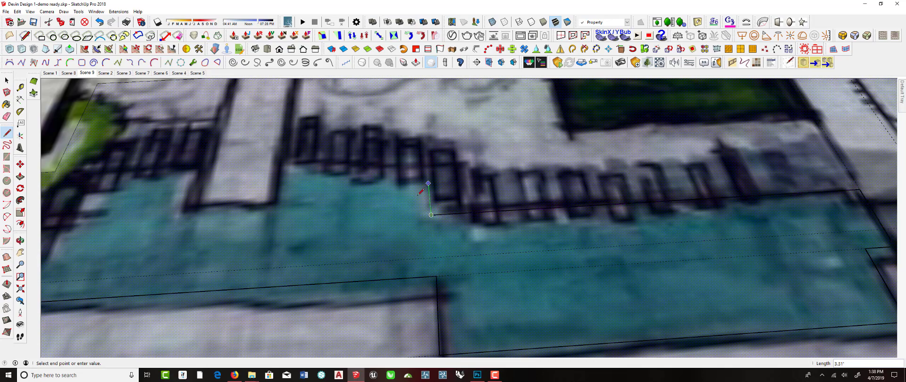
# Step the decking edge perpendicularly inward at its jog and extend it about 14.7' to the side of the projecting pier.
pyautogui.moveTo(419, 194); pyautogui.dragTo(388, 209, button='middle')
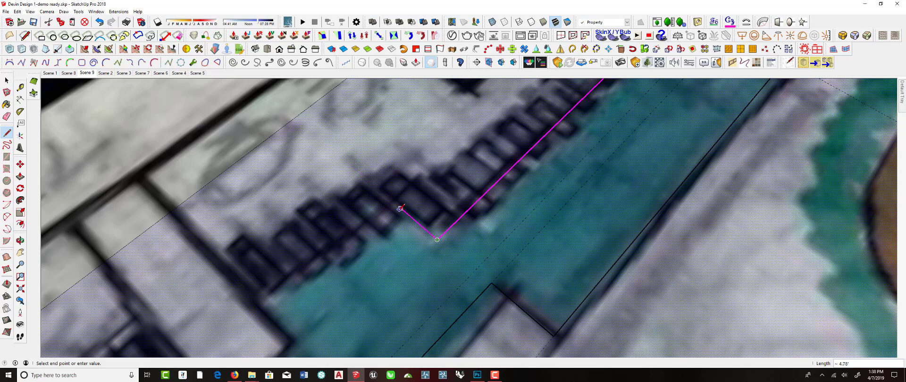
pyautogui.click(387, 196)
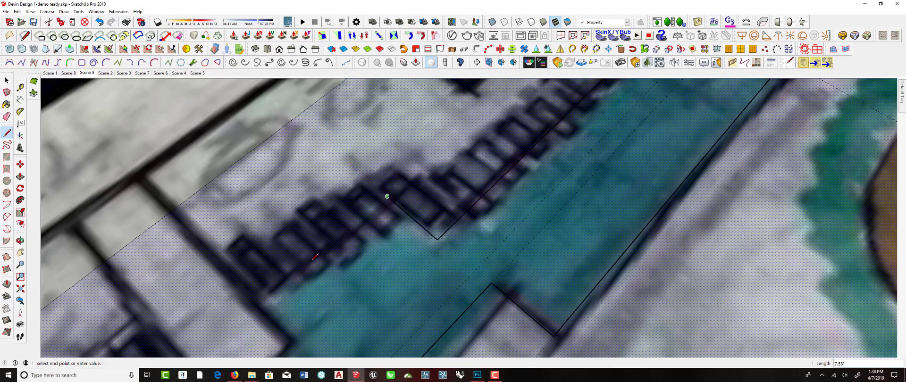
pyautogui.scroll(-5, 349, 235)
pyautogui.moveTo(349, 235); pyautogui.dragTo(401, 193, button='middle')
pyautogui.scroll(5, 400, 194)
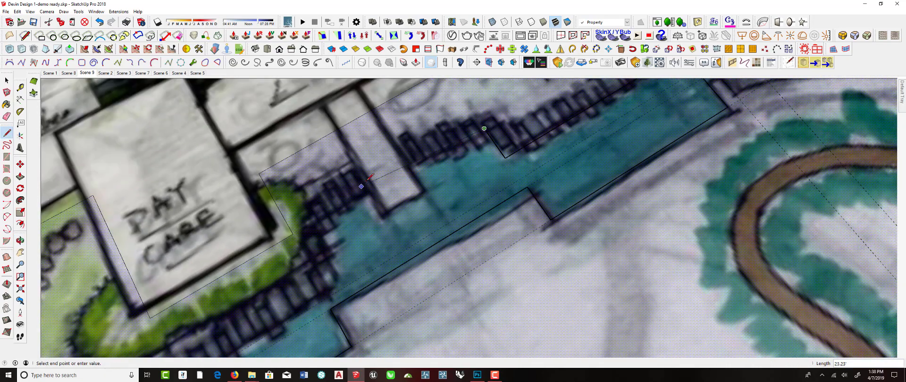
pyautogui.scroll(2, 416, 170)
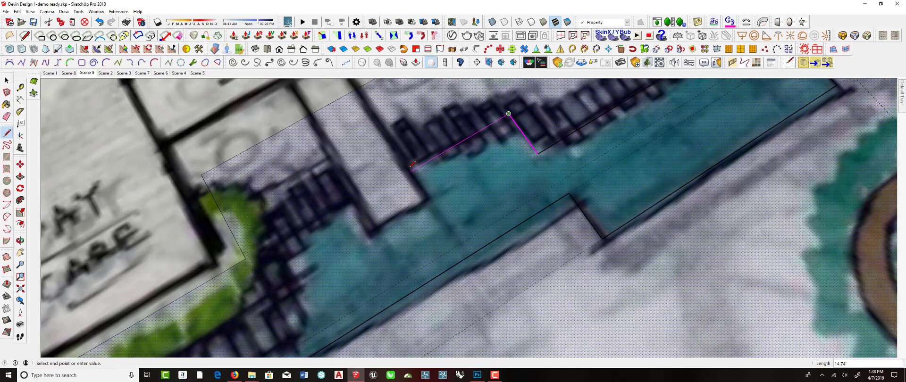
pyautogui.click(411, 170)
# Trace the pier's three water-facing sides, making both short sides about 4.3' long and the lakeside end about 8' long.
pyautogui.scroll(2, 426, 202)
pyautogui.moveTo(426, 201)
pyautogui.mouseDown(button='middle')
pyautogui.moveTo(492, 156)
pyautogui.moveTo(519, 155)
pyautogui.mouseUp(button='middle')
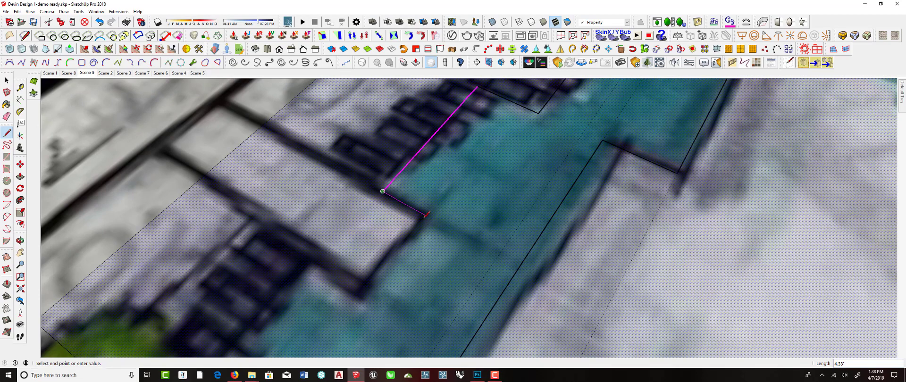
pyautogui.click(425, 215)
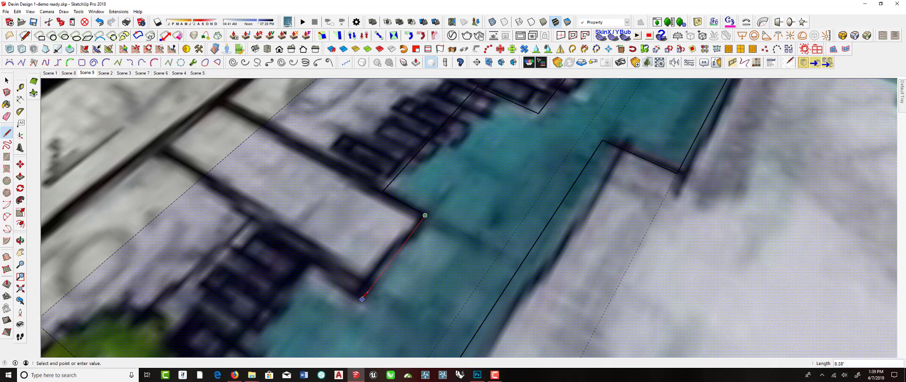
pyautogui.click(358, 293)
pyautogui.moveTo(254, 247)
pyautogui.mouseDown(button='middle')
pyautogui.moveTo(318, 222)
pyautogui.moveTo(342, 255)
pyautogui.moveTo(261, 250)
pyautogui.mouseUp(button='middle')
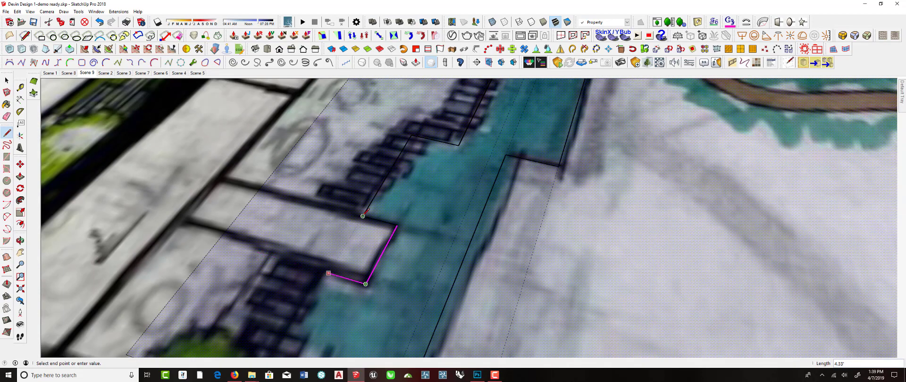
pyautogui.keyDown('shift'); pyautogui.click(363, 216); pyautogui.keyUp('shift')
# Extend the decking edge about 10.3' past the pier, then step it perpendicularly outward about 5.9' toward the water beside the day care.
pyautogui.scroll(-4, 383, 180)
pyautogui.moveTo(383, 180)
pyautogui.mouseDown(button='middle')
pyautogui.moveTo(348, 201)
pyautogui.moveTo(380, 173)
pyautogui.mouseUp(button='middle')
pyautogui.scroll(2, 381, 173)
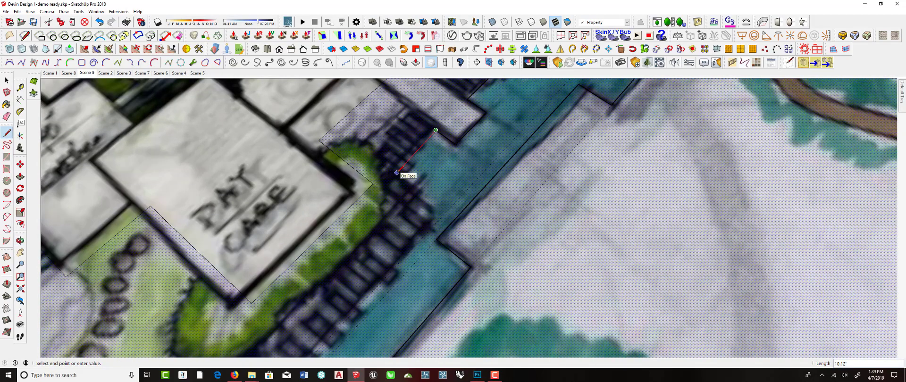
pyautogui.scroll(2, 396, 173)
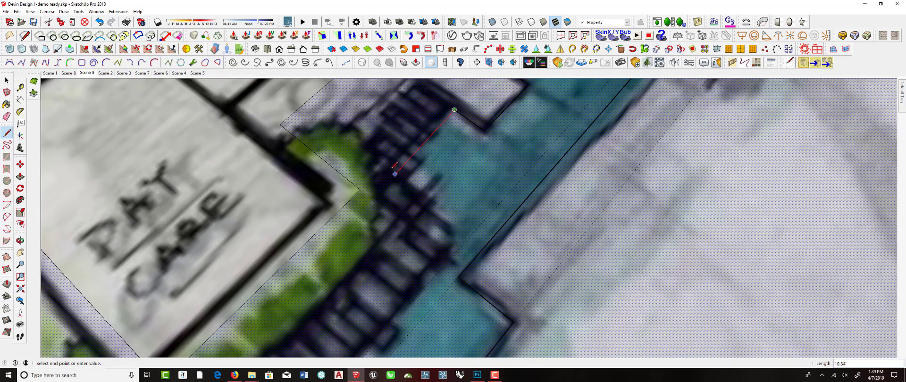
pyautogui.click(393, 165)
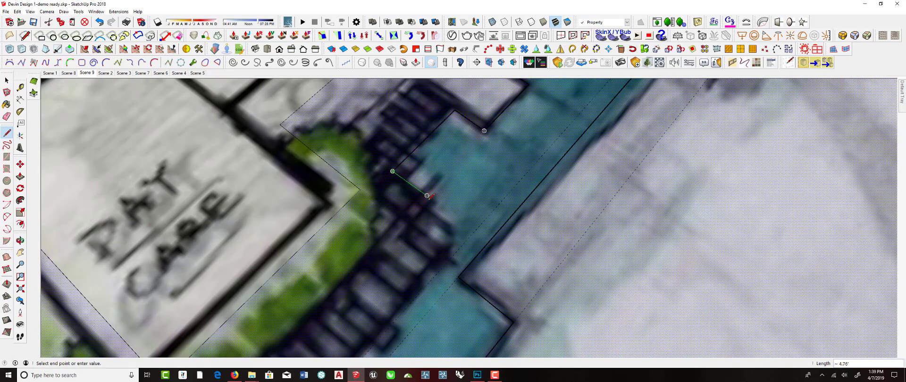
pyautogui.scroll(-2, 429, 197)
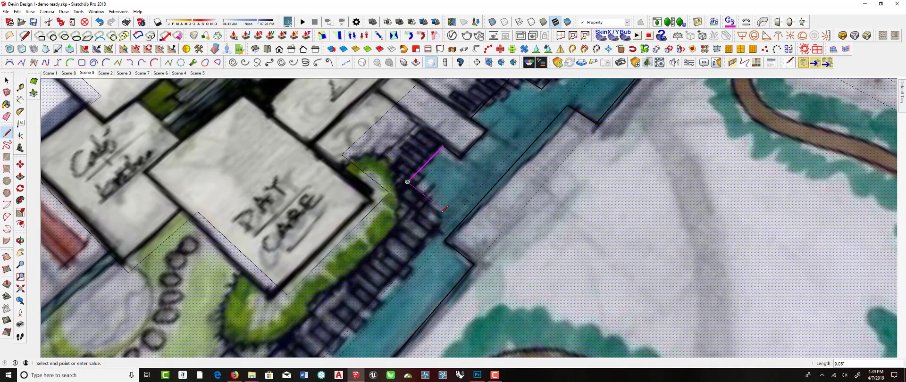
pyautogui.scroll(2, 432, 206)
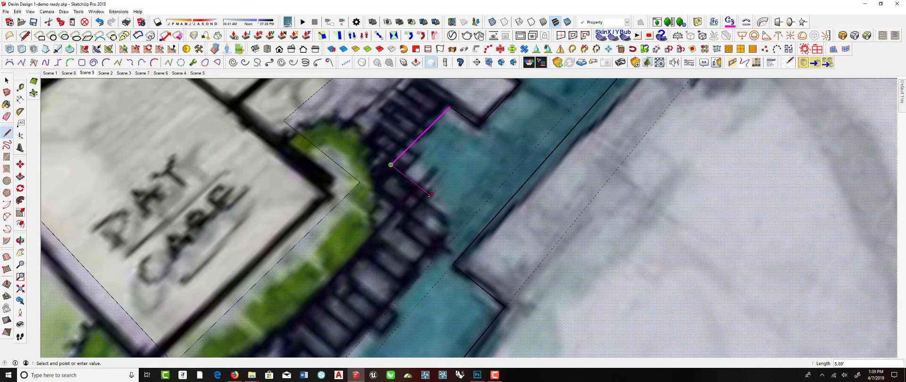
pyautogui.click(429, 195)
# Trace the small jog in the decking edge near the day care corner, going inward along the decking and perpendicularly back toward the water.
pyautogui.scroll(2, 407, 220)
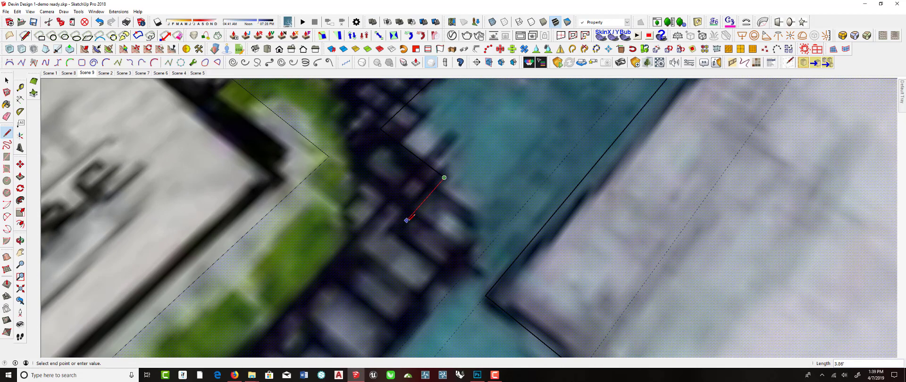
pyautogui.click(398, 227)
pyautogui.scroll(-5, 450, 236)
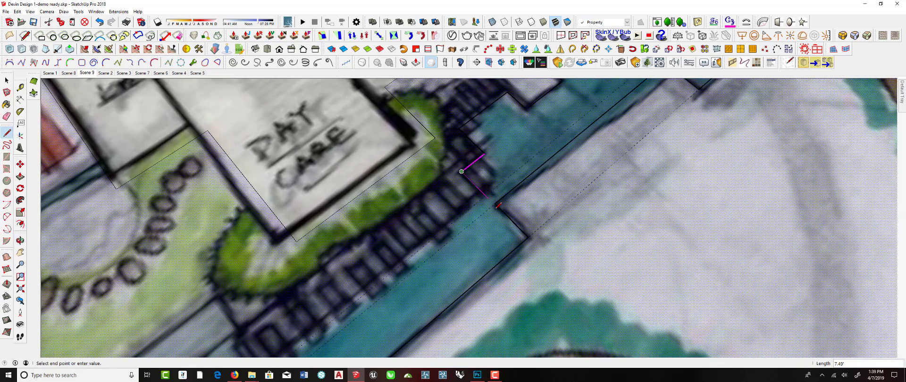
pyautogui.scroll(2, 476, 187)
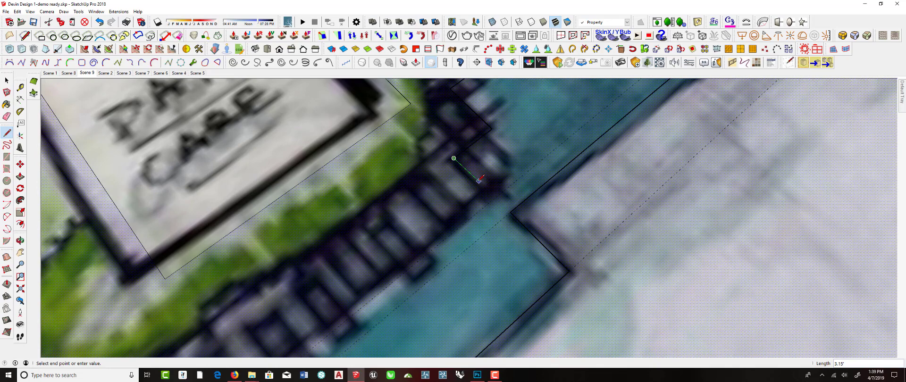
pyautogui.scroll(2, 466, 182)
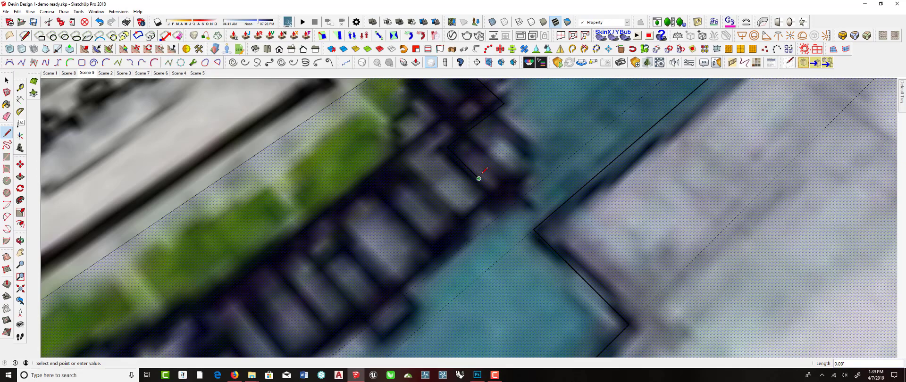
# Continue the edge along the decking beside the day care planting, then step it perpendicularly outward about 2.5' to the water side.
pyautogui.scroll(-3, 509, 160)
pyautogui.moveTo(509, 150); pyautogui.dragTo(515, 184, button='middle')
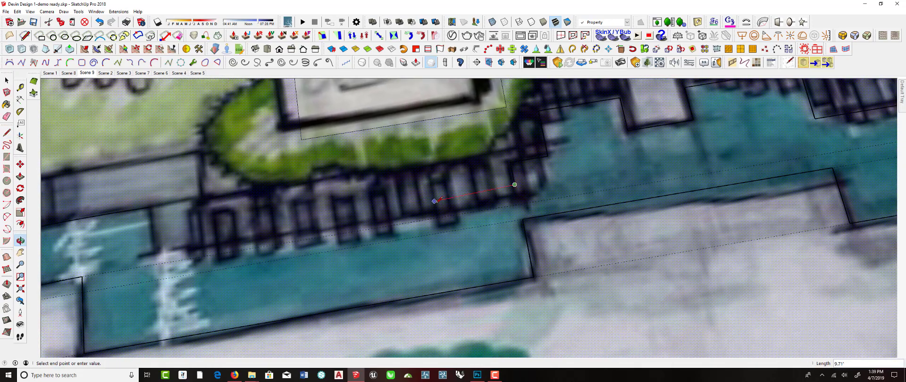
pyautogui.click(395, 205)
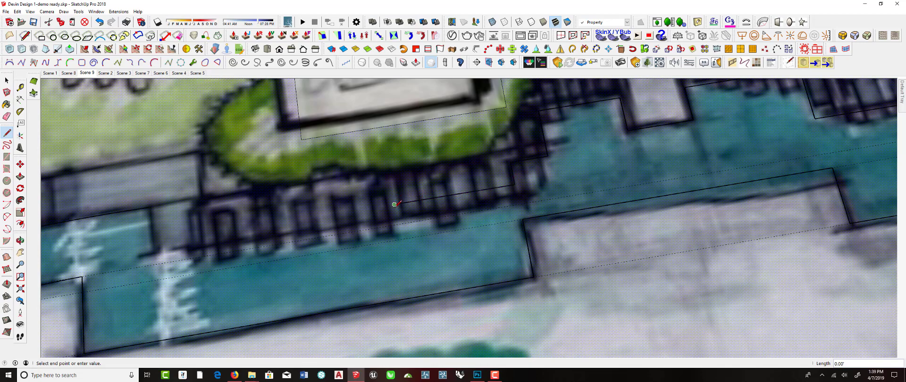
pyautogui.moveTo(398, 223); pyautogui.dragTo(400, 231, button='middle')
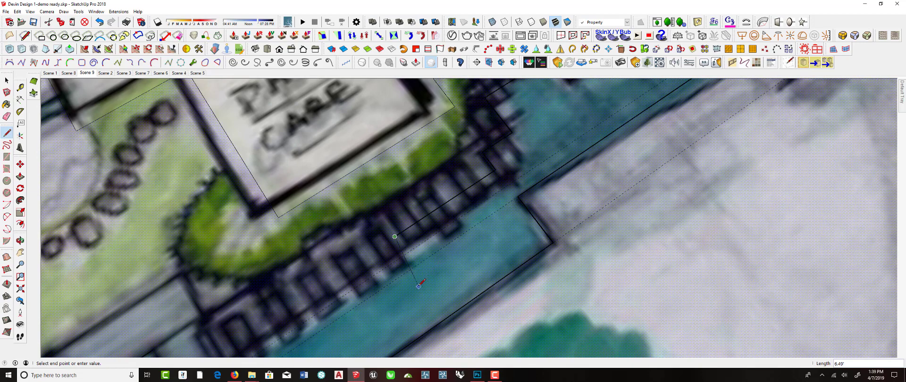
pyautogui.moveTo(359, 215); pyautogui.dragTo(438, 281, button='middle')
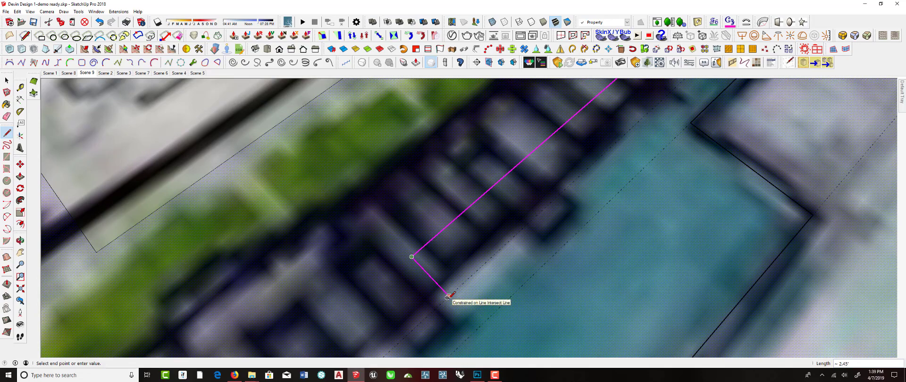
pyautogui.click(449, 296)
# Draw the water edge along the rest of the decking to the walkway and close the outline at the upper channel's corner.
pyautogui.scroll(-5, 495, 191)
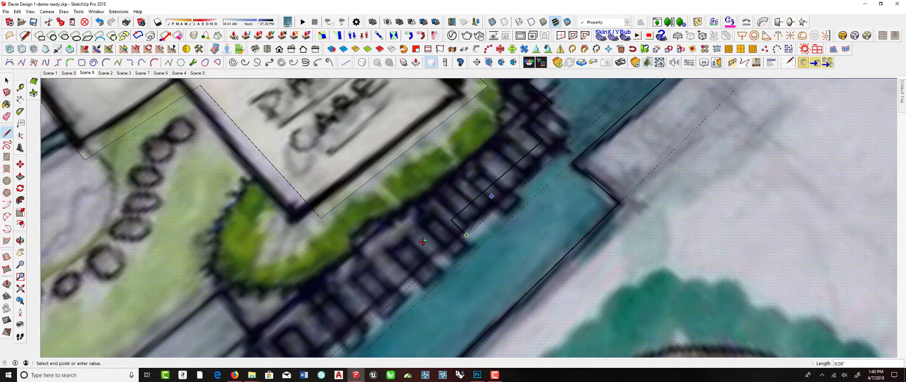
pyautogui.moveTo(491, 208); pyautogui.dragTo(526, 210, button='middle')
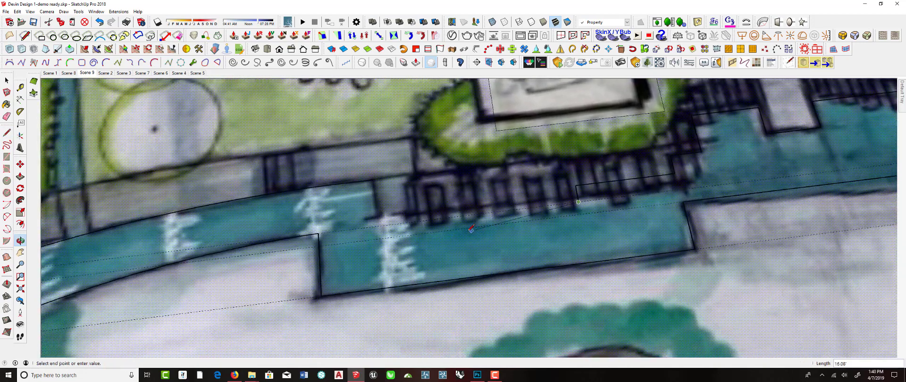
pyautogui.click(379, 226)
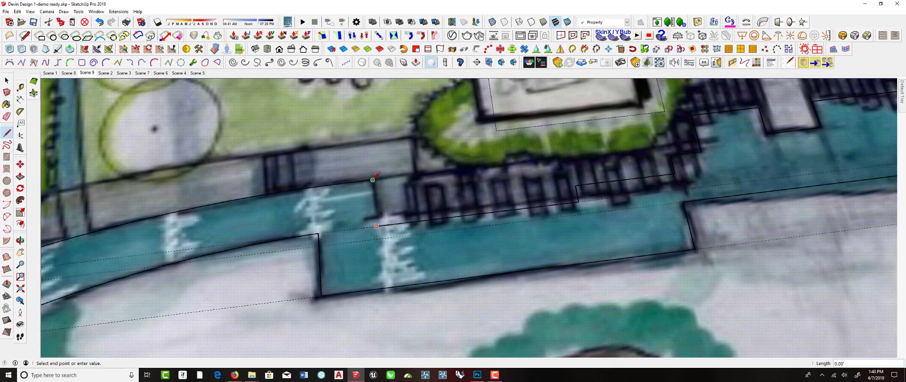
pyautogui.click(373, 180)
pyautogui.press('space')
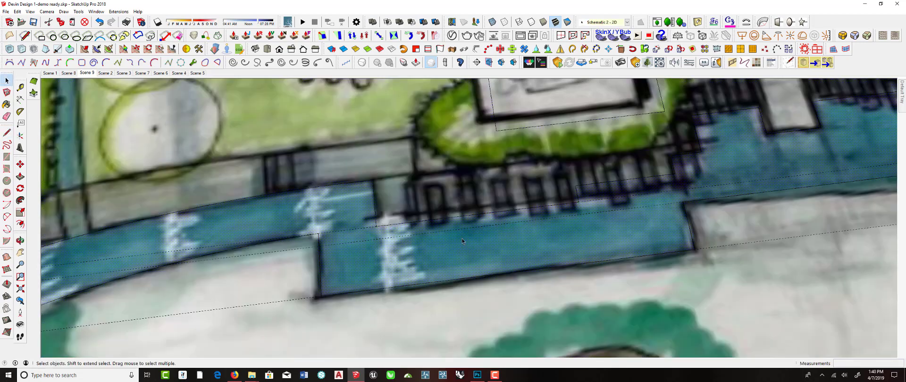
# Group the closed water channel's face and edges, displaying the model in shaded style without textures.
pyautogui.scroll(-3, 463, 241)
pyautogui.moveTo(463, 242); pyautogui.dragTo(415, 216, button='middle')
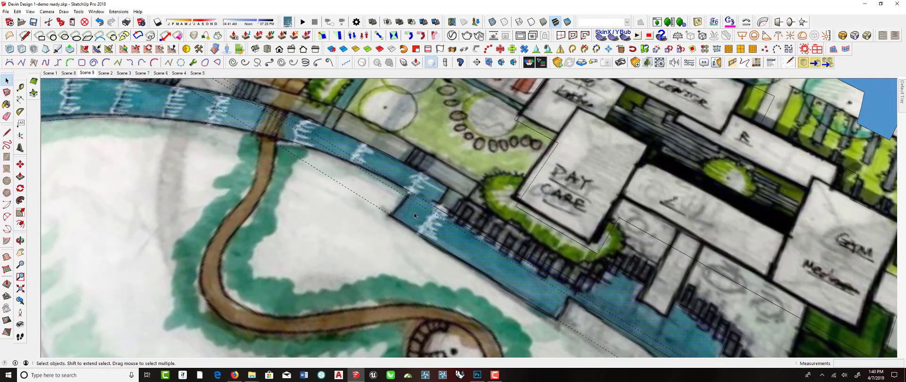
pyautogui.doubleClick(414, 216)
pyautogui.scroll(-3, 414, 216)
pyautogui.click(544, 22)
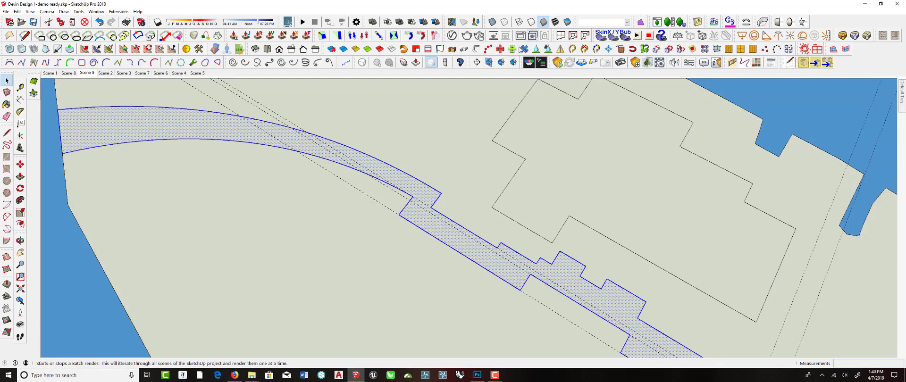
pyautogui.scroll(-4, 389, 259)
pyautogui.moveTo(388, 259); pyautogui.dragTo(356, 193, button='middle')
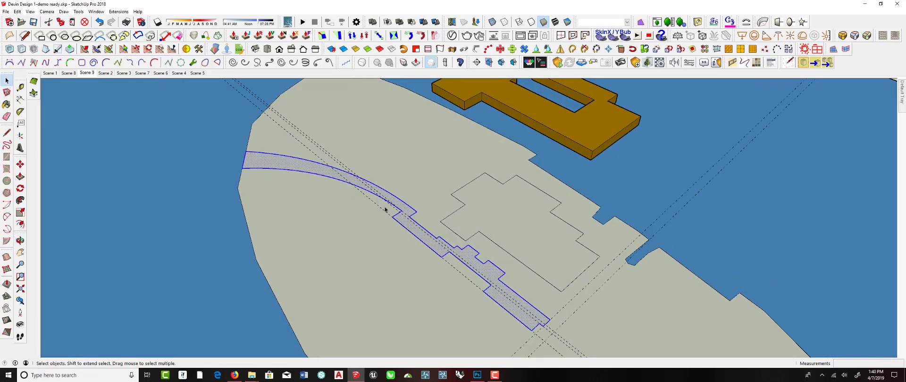
pyautogui.rightClick(299, 167)
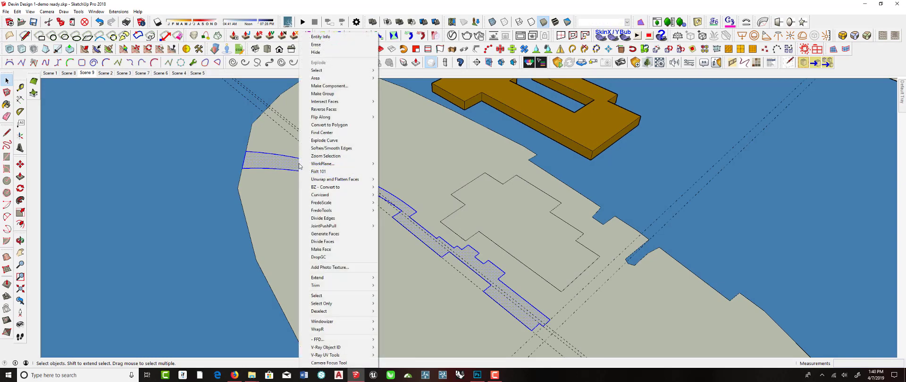
pyautogui.click(319, 98)
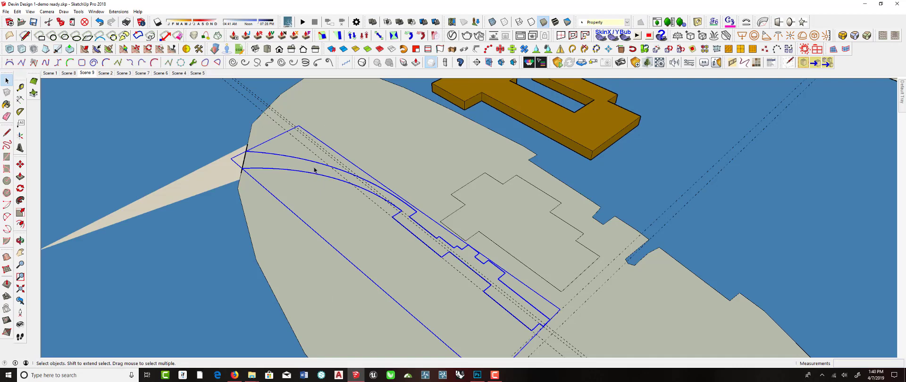
# Open the water channel group for editing and display the plan texture on its face again.
pyautogui.doubleClick(314, 170)
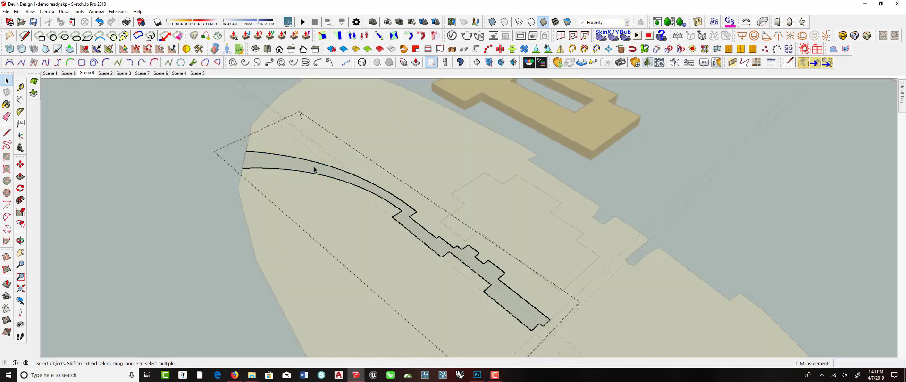
pyautogui.click(555, 22)
pyautogui.moveTo(280, 172); pyautogui.dragTo(412, 223, button='middle')
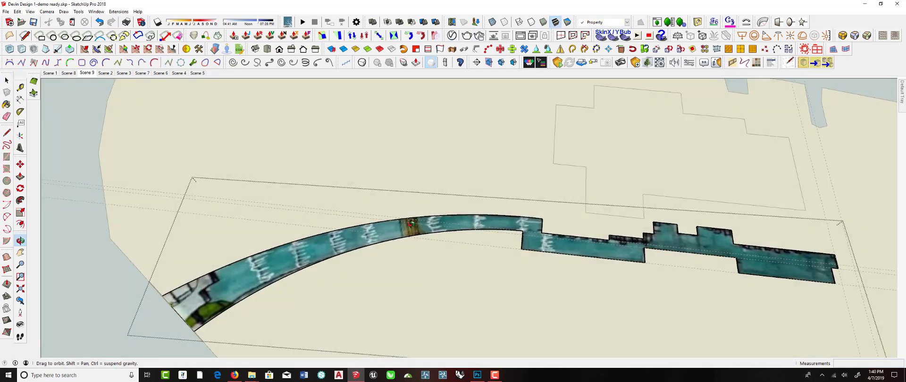
pyautogui.moveTo(546, 181); pyautogui.dragTo(294, 254, button='middle')
pyautogui.scroll(5, 306, 218)
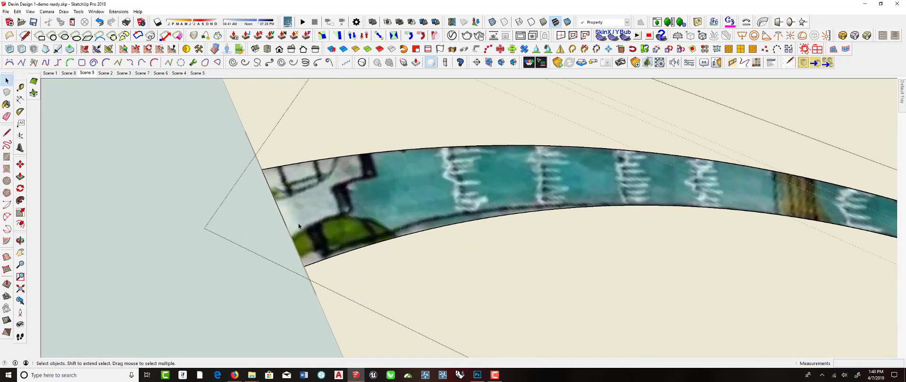
# Trace the stepped edge of the paved corner with lines, from the strip's end edge to its outer curved edge.
pyautogui.press('l')
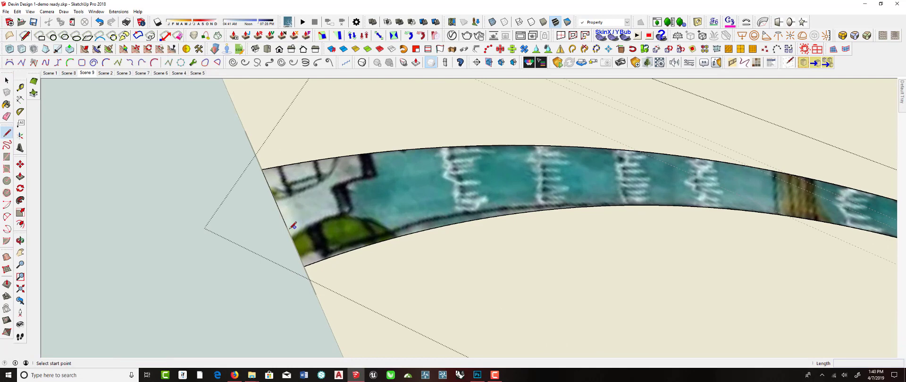
pyautogui.click(288, 229)
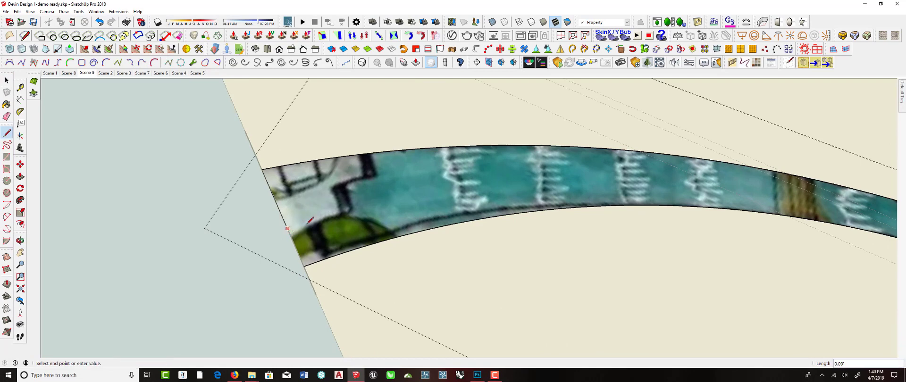
pyautogui.click(341, 212)
pyautogui.click(334, 186)
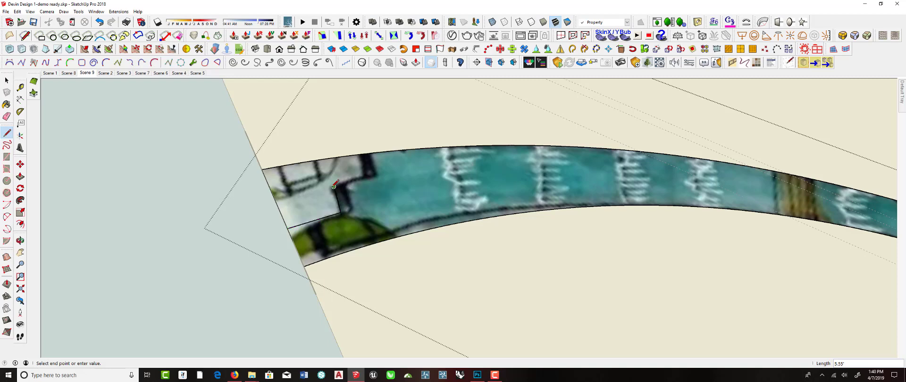
pyautogui.click(377, 174)
pyautogui.click(373, 153)
pyautogui.press('space')
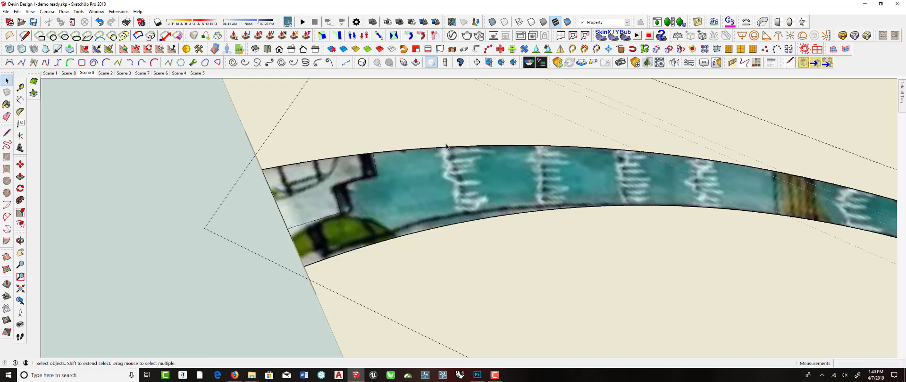
# Draw straight dividing lines across the curved strip at the first four white hatch marks.
pyautogui.press('l')
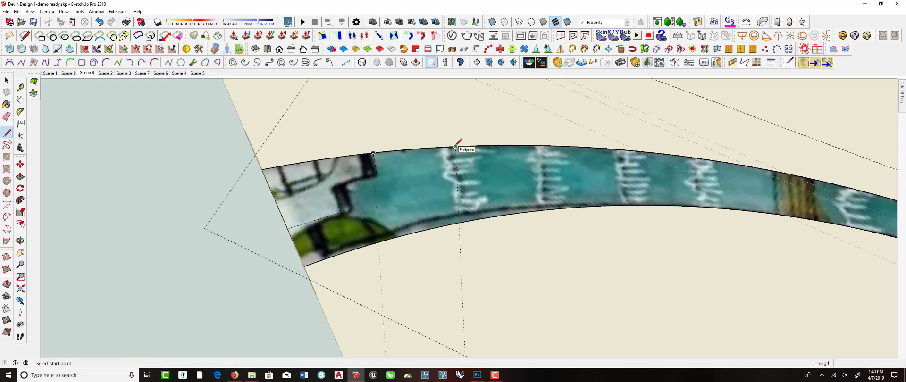
pyautogui.click(455, 146)
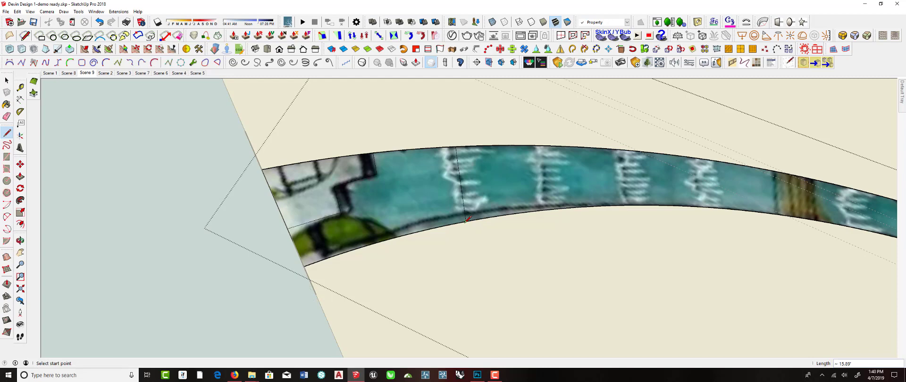
pyautogui.click(546, 209)
pyautogui.click(702, 207)
pyautogui.moveTo(456, 159); pyautogui.dragTo(662, 175, button='middle')
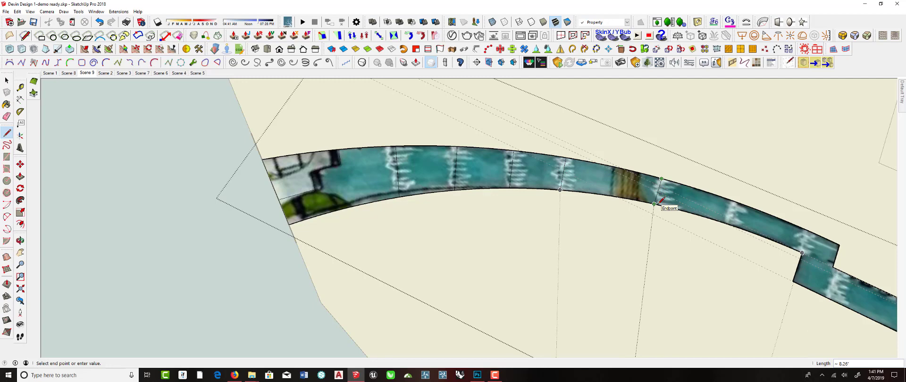
# Draw dividing lines across the strip at the next white hatch marks, from beyond the brown band past the stepped offset.
pyautogui.scroll(2, 661, 201)
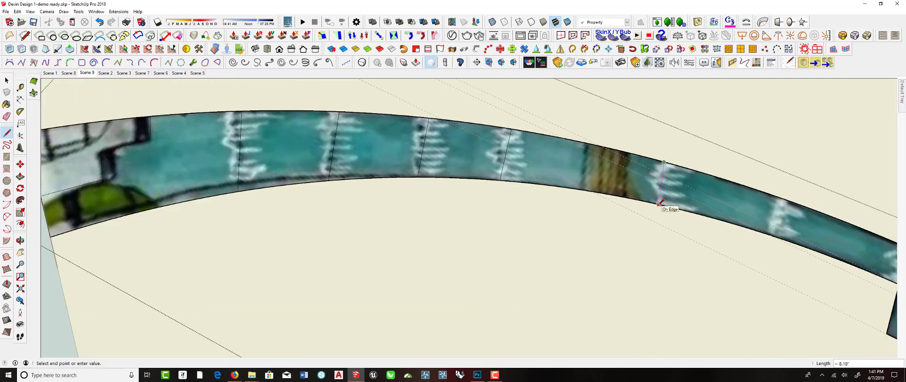
pyautogui.scroll(1, 660, 203)
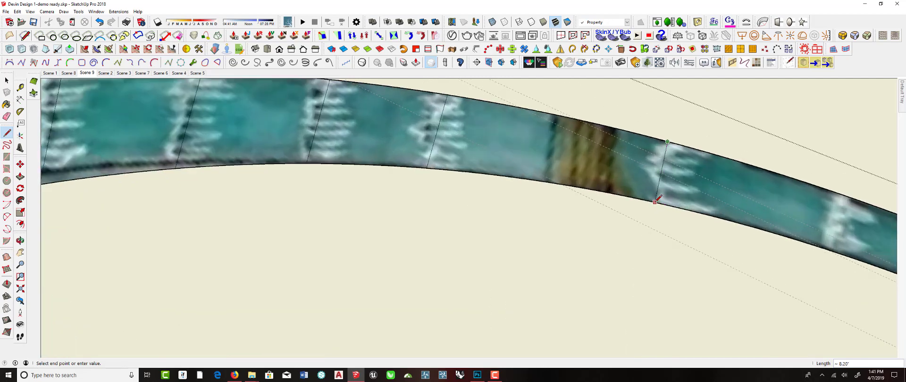
pyautogui.scroll(-3, 496, 189)
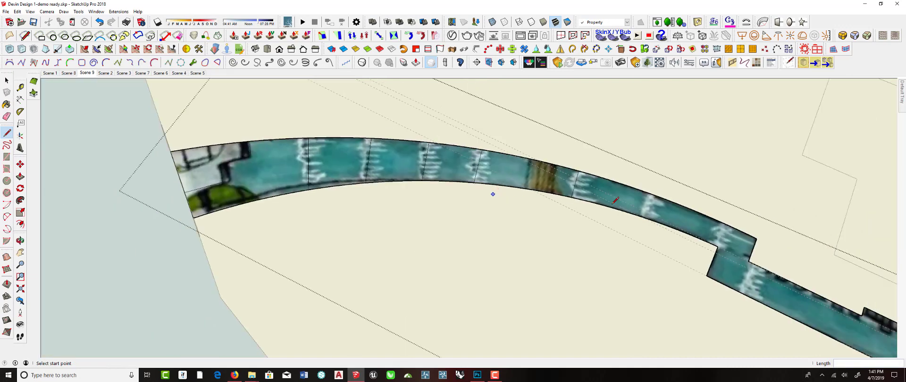
pyautogui.scroll(2, 656, 197)
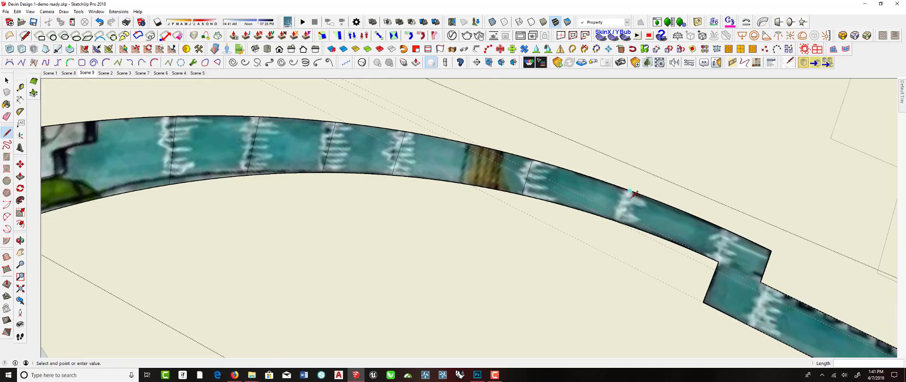
pyautogui.scroll(2, 625, 218)
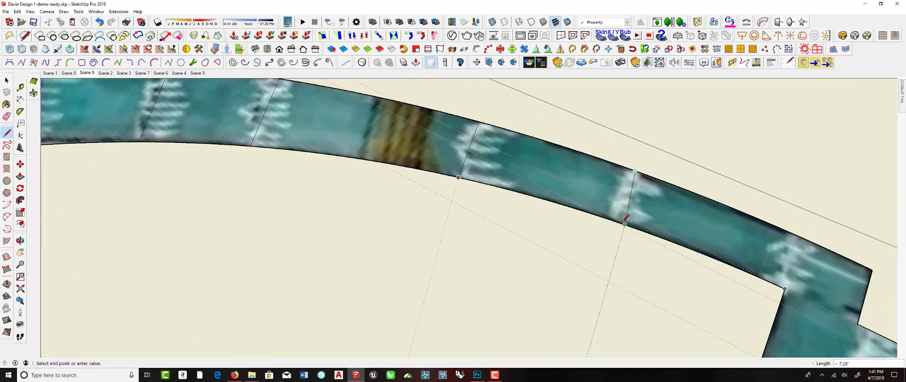
pyautogui.click(618, 222)
pyautogui.scroll(-3, 681, 203)
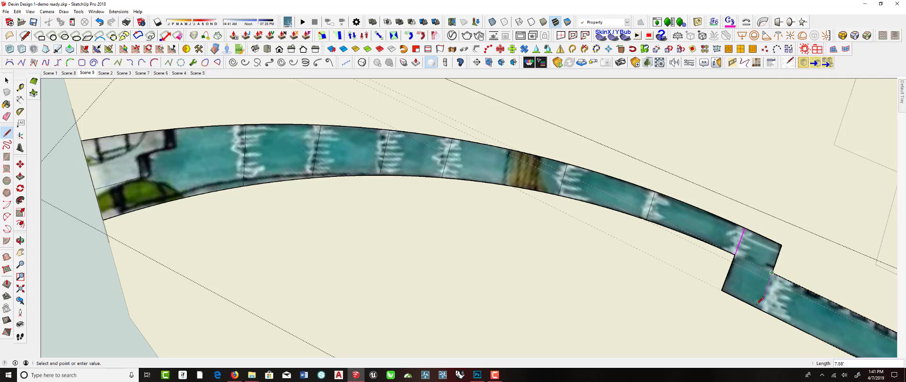
pyautogui.scroll(-8, 628, 231)
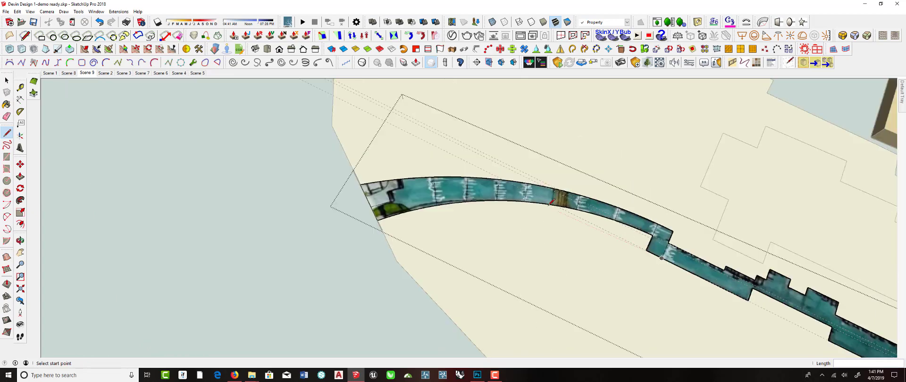
# Delete the paved corner face outside the stepped line at the strip's end.
pyautogui.moveTo(633, 232); pyautogui.dragTo(526, 190, button='middle')
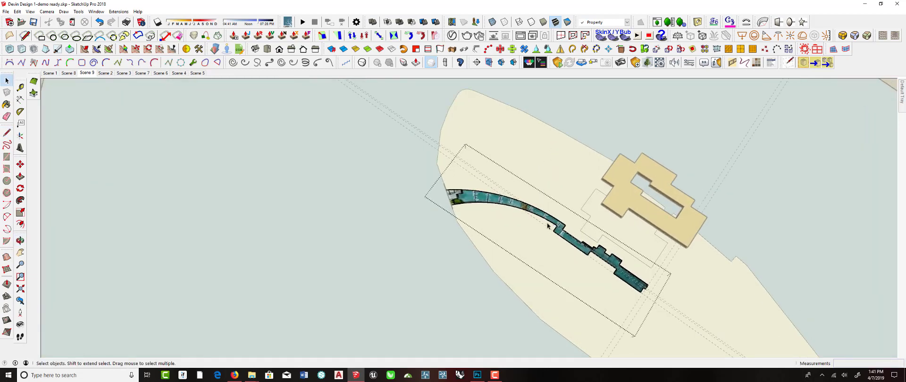
pyautogui.moveTo(547, 226); pyautogui.dragTo(402, 219, button='middle')
pyautogui.scroll(5, 465, 177)
pyautogui.scroll(3, 402, 218)
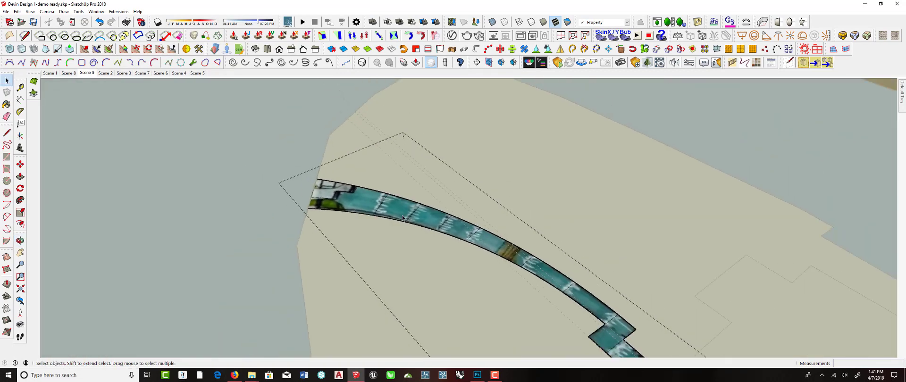
pyautogui.scroll(-2, 399, 218)
pyautogui.tripleClick(373, 208)
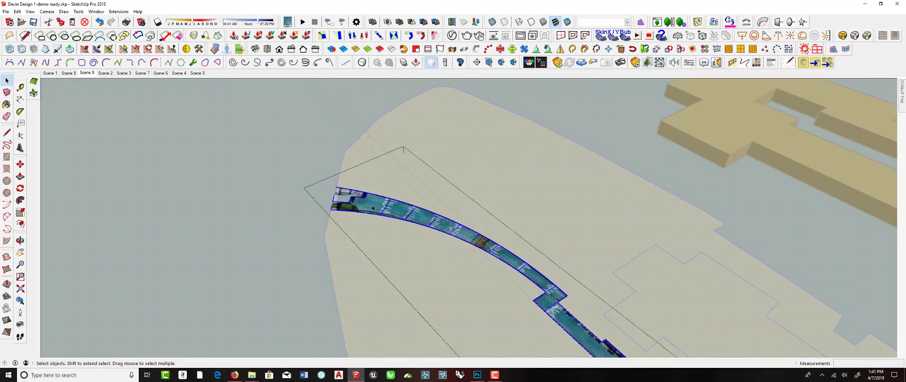
pyautogui.scroll(3, 372, 204)
pyautogui.click(370, 204)
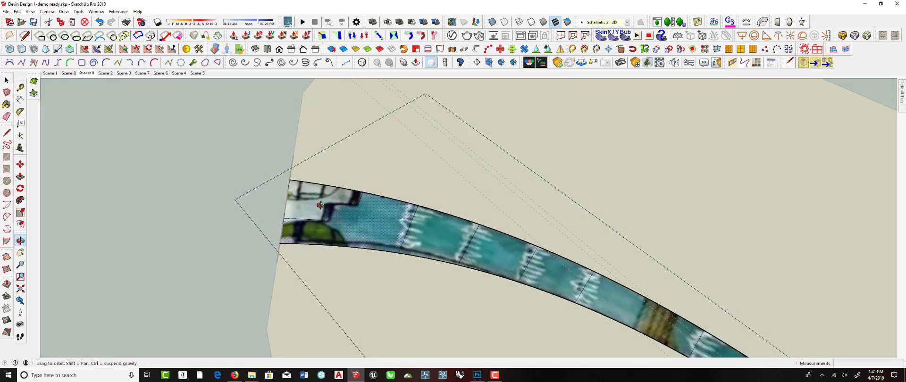
pyautogui.scroll(1, 325, 204)
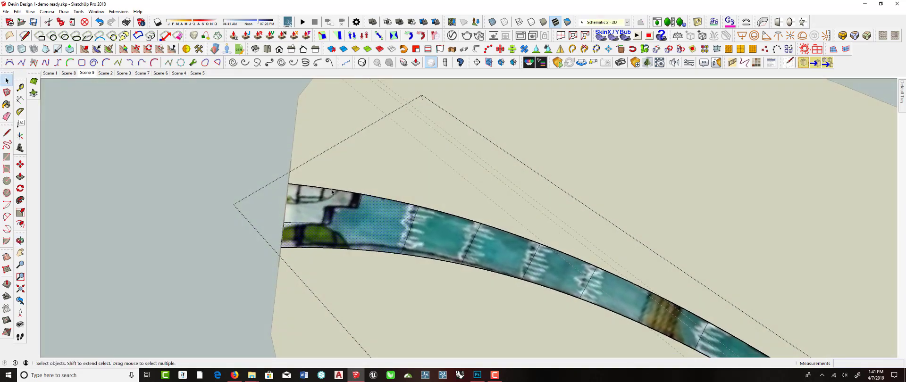
pyautogui.scroll(-2, 332, 193)
pyautogui.click(332, 194)
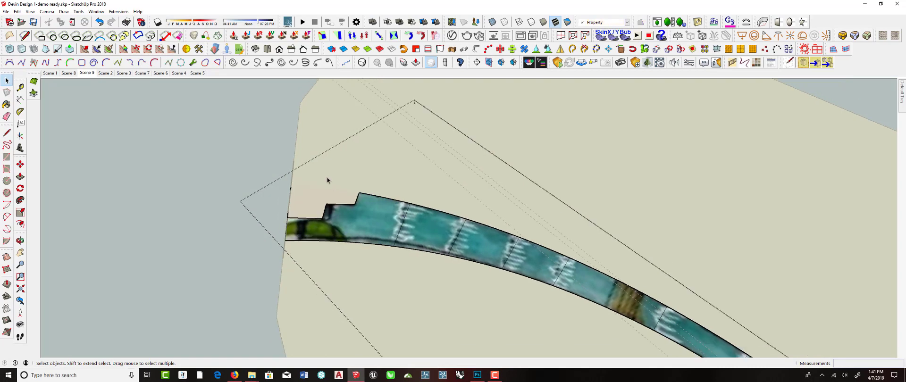
# Push/Pull the strip's end section up about 12.7 feet and repeat that height on the next three sections.
pyautogui.scroll(-2, 349, 198)
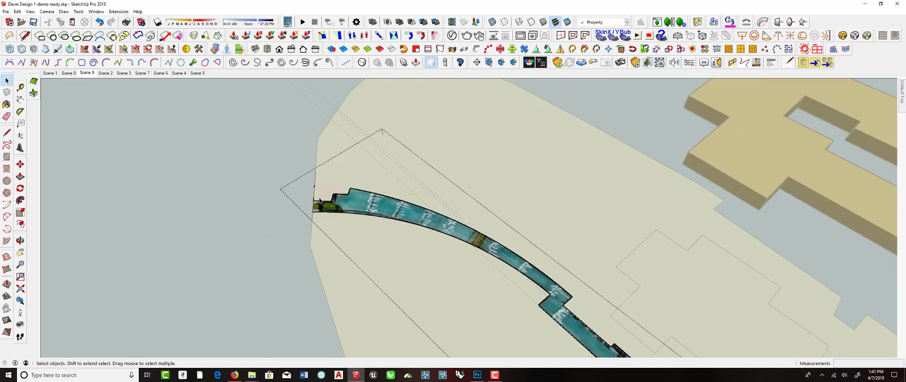
pyautogui.scroll(3, 319, 201)
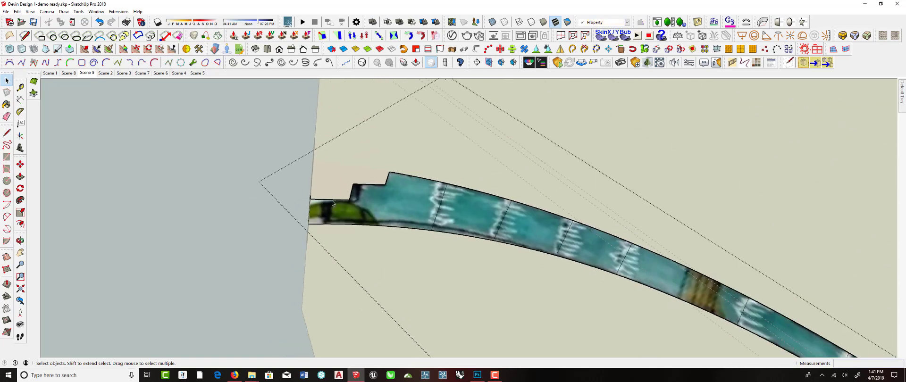
pyautogui.scroll(-4, 333, 203)
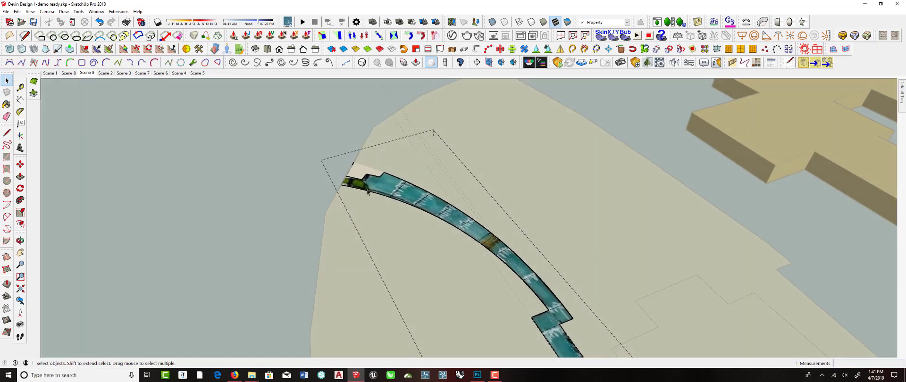
pyautogui.press('p')
pyautogui.click(369, 193)
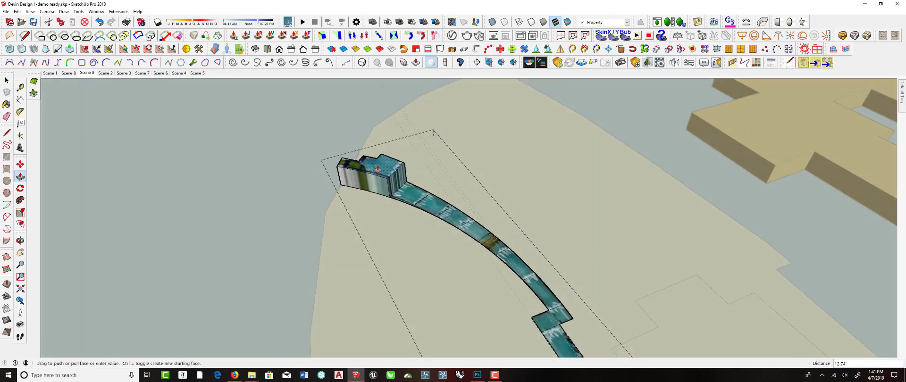
pyautogui.click(378, 168)
pyautogui.doubleClick(412, 197)
pyautogui.doubleClick(433, 208)
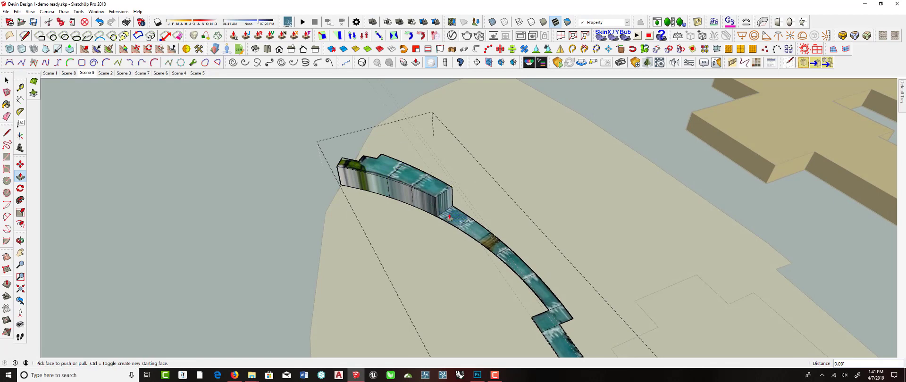
pyautogui.doubleClick(450, 218)
# Raise the remaining sections of the strip to the same height with Push/Pull and leave the group.
pyautogui.click(473, 233)
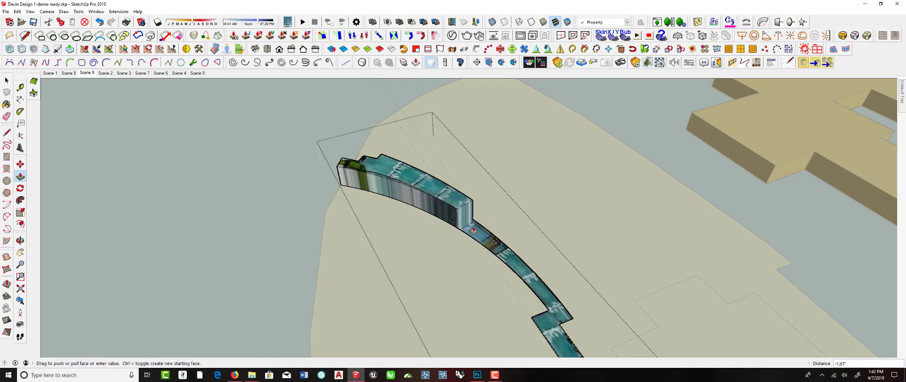
pyautogui.click(454, 206)
pyautogui.doubleClick(516, 267)
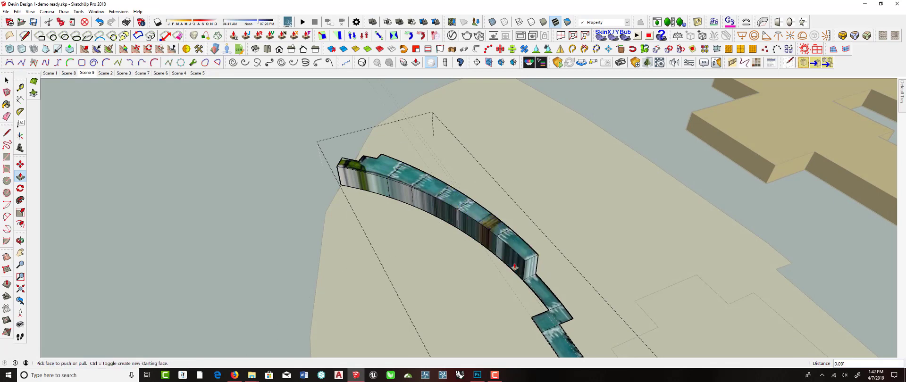
pyautogui.doubleClick(539, 292)
pyautogui.doubleClick(559, 317)
pyautogui.doubleClick(556, 338)
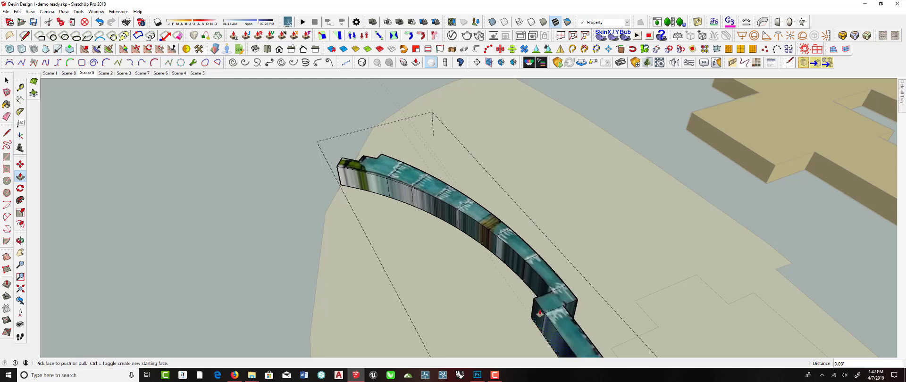
pyautogui.scroll(-4, 415, 199)
pyautogui.moveTo(415, 200); pyautogui.dragTo(367, 191, button='middle')
pyautogui.scroll(4, 435, 234)
pyautogui.moveTo(435, 235); pyautogui.dragTo(516, 221, button='middle')
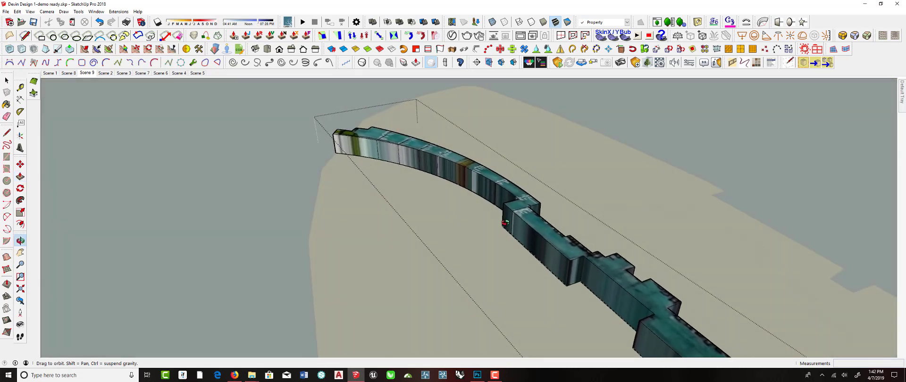
pyautogui.click(6, 82)
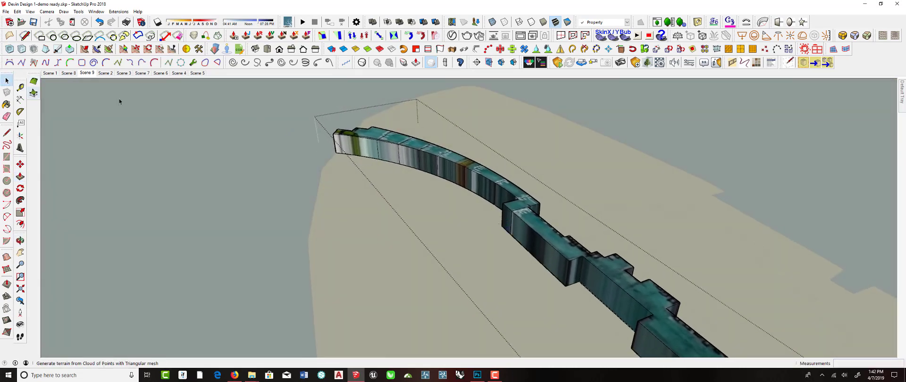
pyautogui.click(552, 129)
# Move the extruded building group straight down, well below the site plane.
pyautogui.scroll(-3, 472, 163)
pyautogui.moveTo(493, 244); pyautogui.dragTo(552, 190, button='middle')
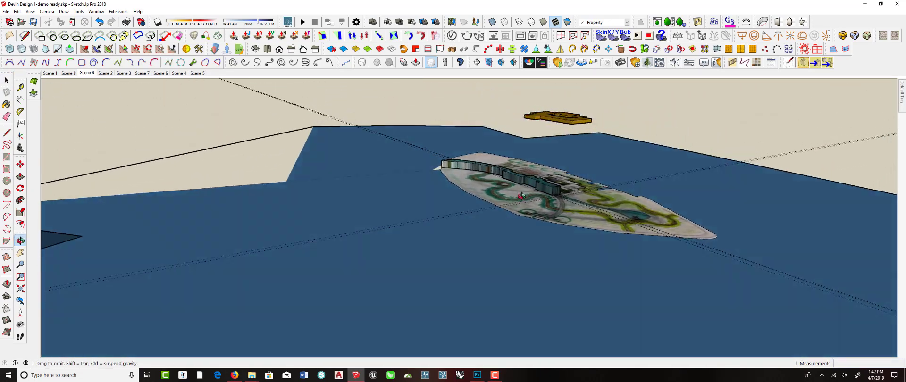
pyautogui.click(553, 191)
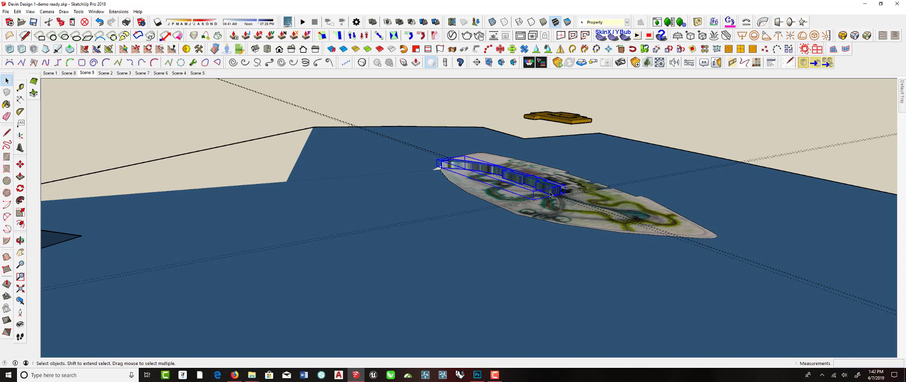
pyautogui.scroll(-5, 551, 193)
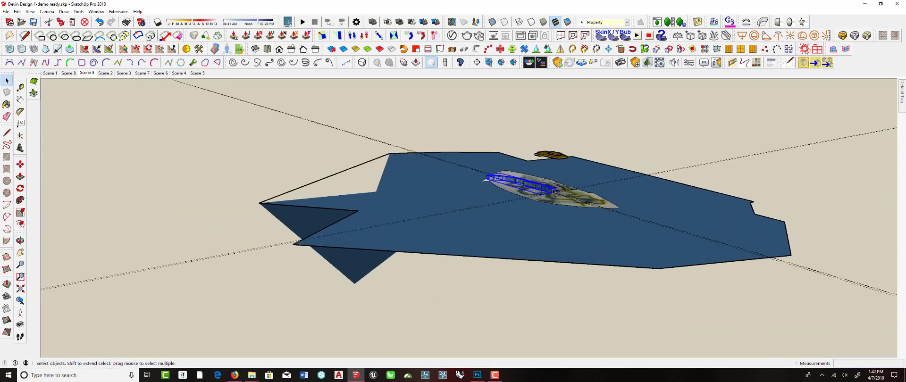
pyautogui.press('m')
pyautogui.click(552, 190)
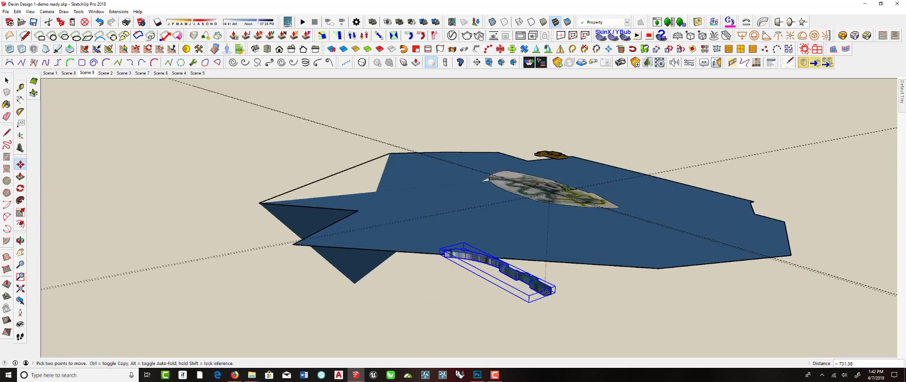
pyautogui.click(553, 296)
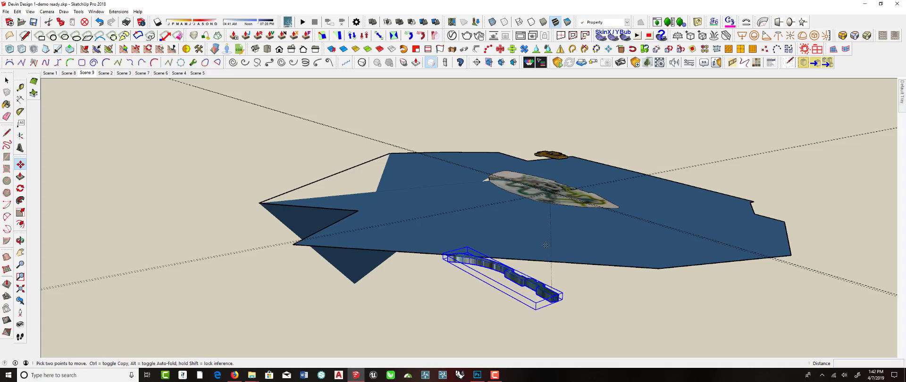
# Undo the building group's downward move and try to drop the group with DropGC.
pyautogui.hotkey('ctrl', 'z')
pyautogui.press('space')
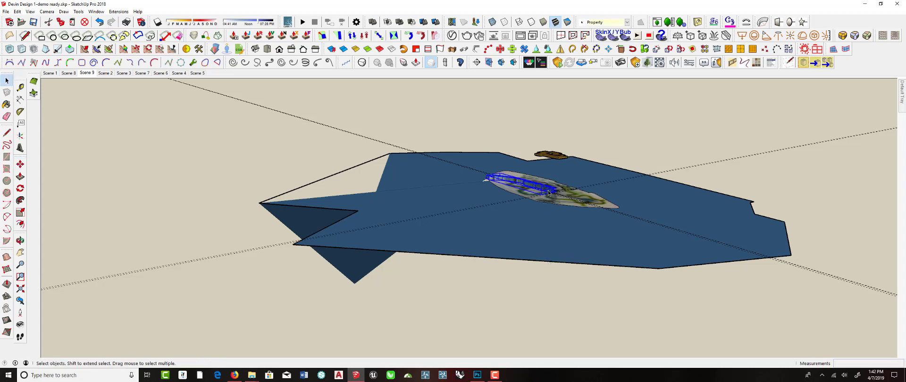
pyautogui.rightClick(546, 191)
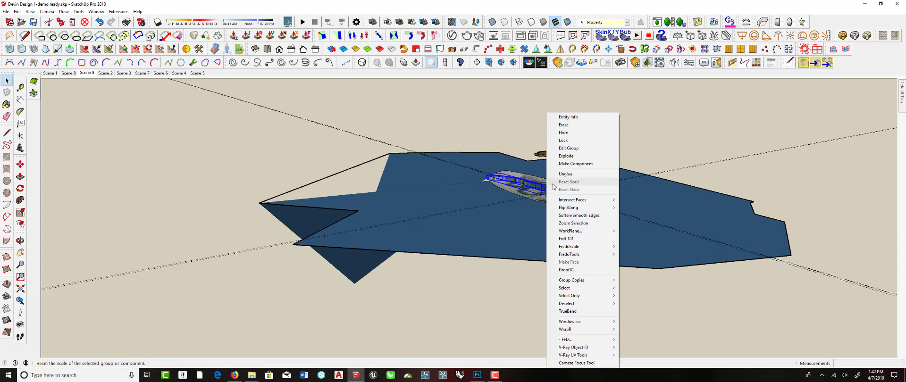
pyautogui.click(566, 270)
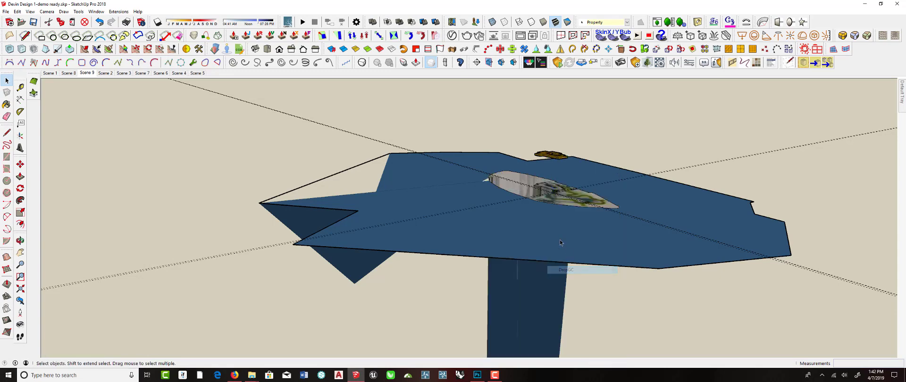
# Select the building group on the site plane and copy it straight down about 321 feet, below the plane.
pyautogui.click(477, 182)
pyautogui.scroll(3, 522, 198)
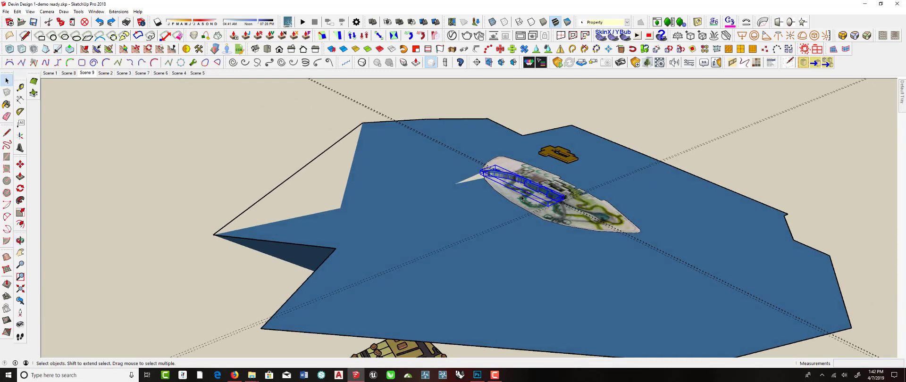
pyautogui.click(477, 182)
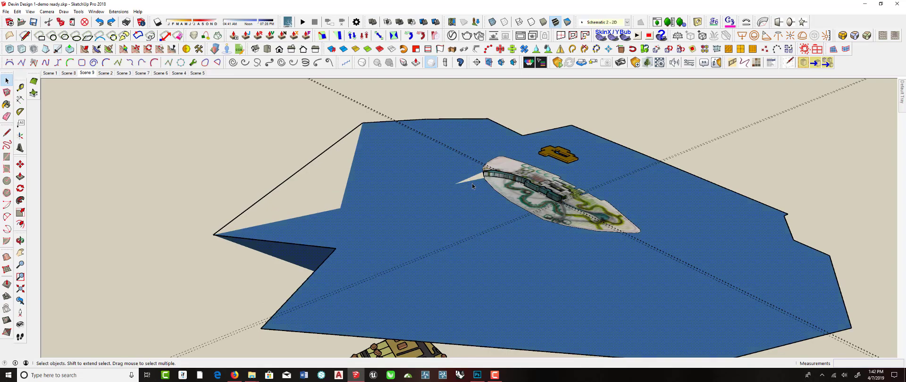
pyautogui.scroll(2, 482, 182)
pyautogui.scroll(3, 488, 179)
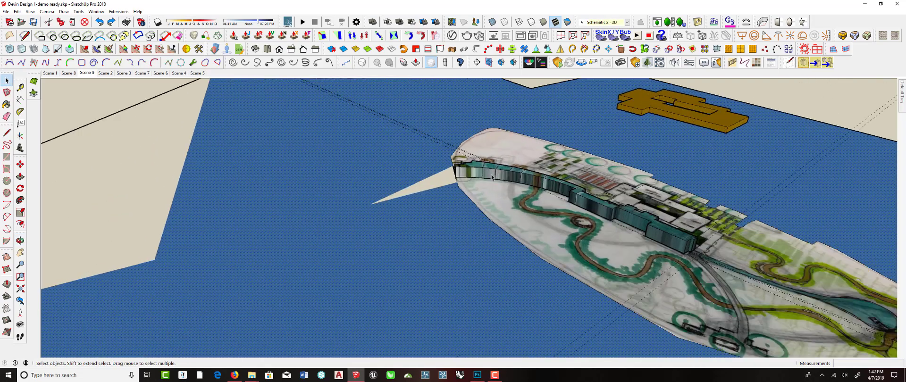
pyautogui.click(491, 175)
pyautogui.moveTo(492, 175); pyautogui.dragTo(545, 200, button='middle')
pyautogui.scroll(-4, 545, 200)
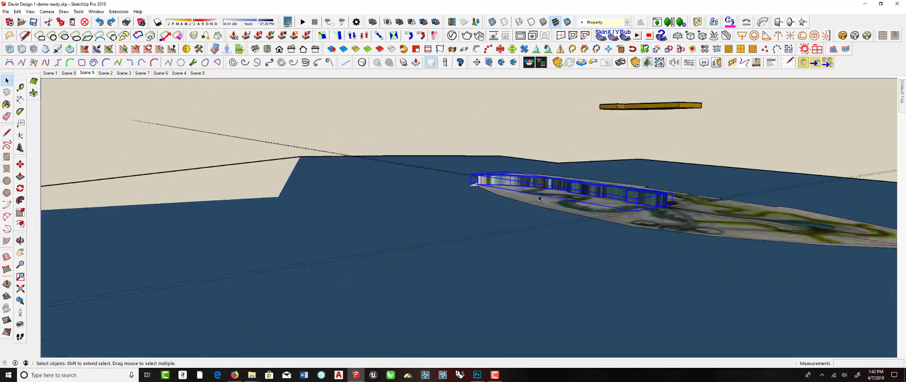
pyautogui.scroll(-3, 616, 201)
pyautogui.moveTo(612, 195)
pyautogui.mouseDown(button='middle')
pyautogui.moveTo(583, 191)
pyautogui.moveTo(596, 193)
pyautogui.mouseUp(button='middle')
pyautogui.press('m')
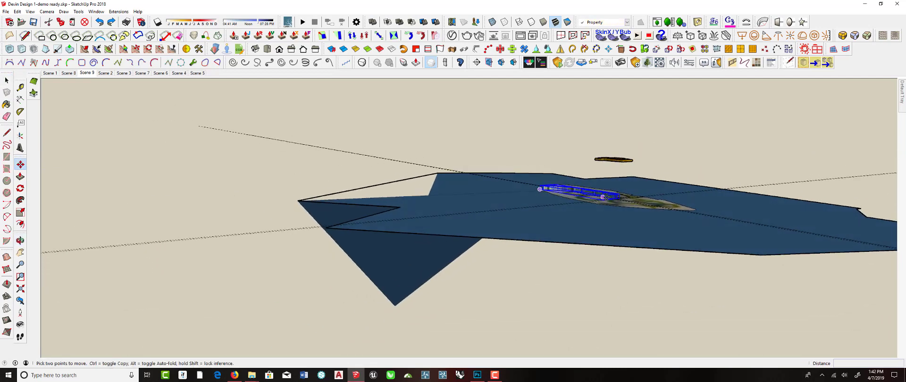
pyautogui.click(606, 197)
pyautogui.press('ctrl')
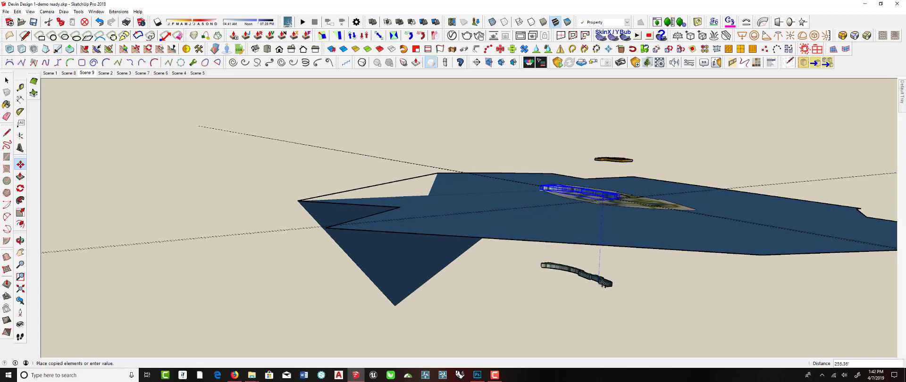
pyautogui.click(599, 304)
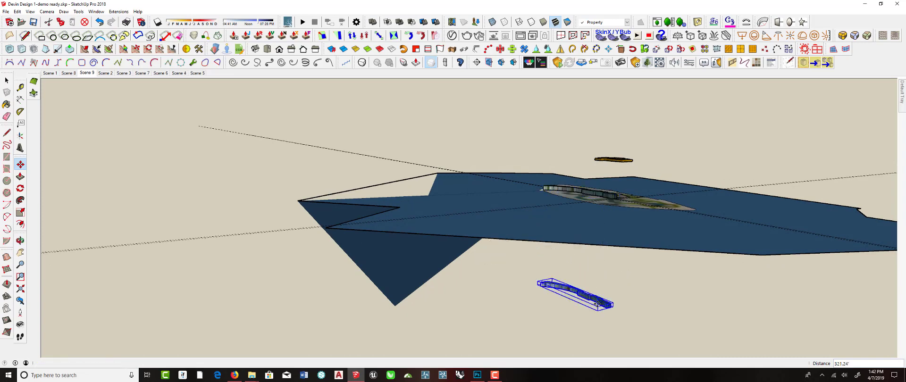
# Drop the copied building group onto the city model below with DropGC.
pyautogui.press('space')
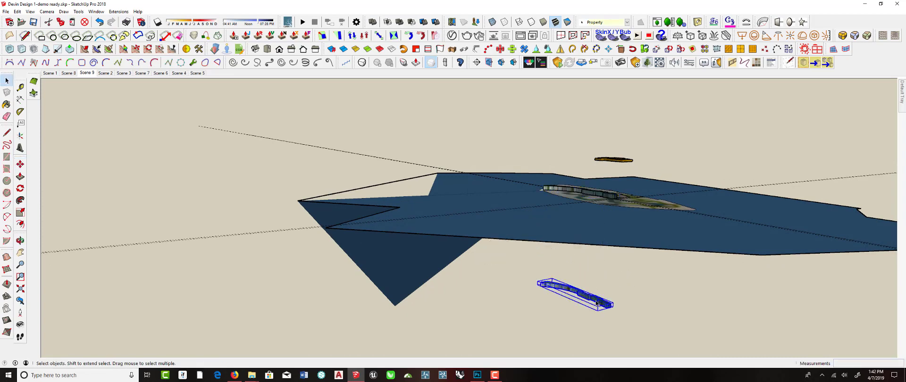
pyautogui.rightClick(597, 304)
pyautogui.click(616, 204)
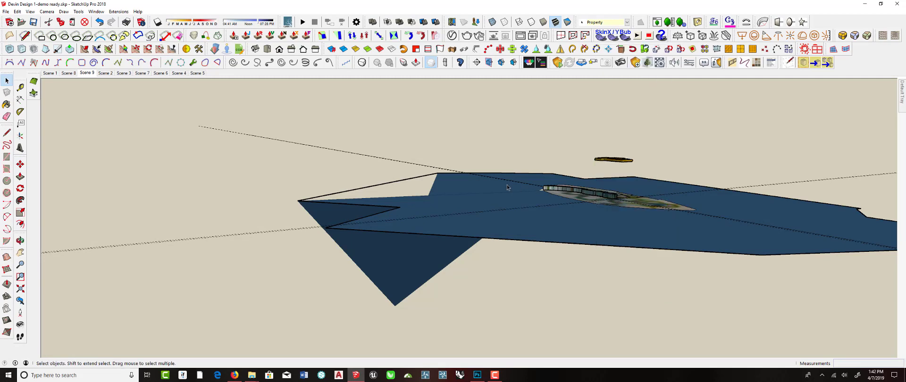
# Erase the large blue plane around the site sketch and delete its leftover boundary lines.
pyautogui.scroll(-10, 507, 186)
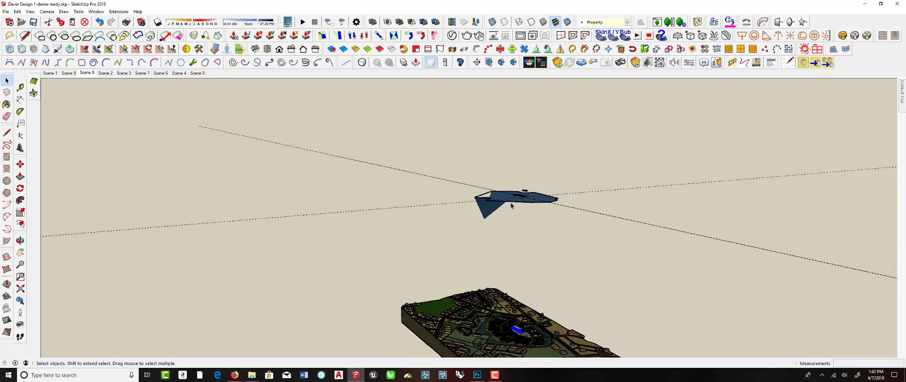
pyautogui.moveTo(511, 205); pyautogui.dragTo(590, 226, button='middle')
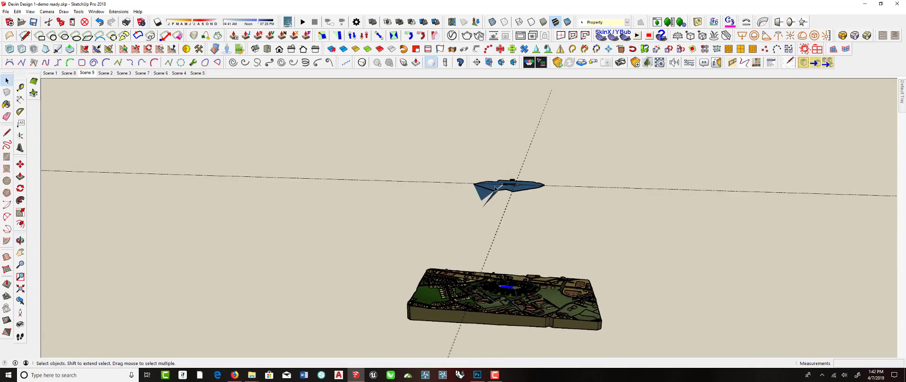
pyautogui.scroll(6, 496, 188)
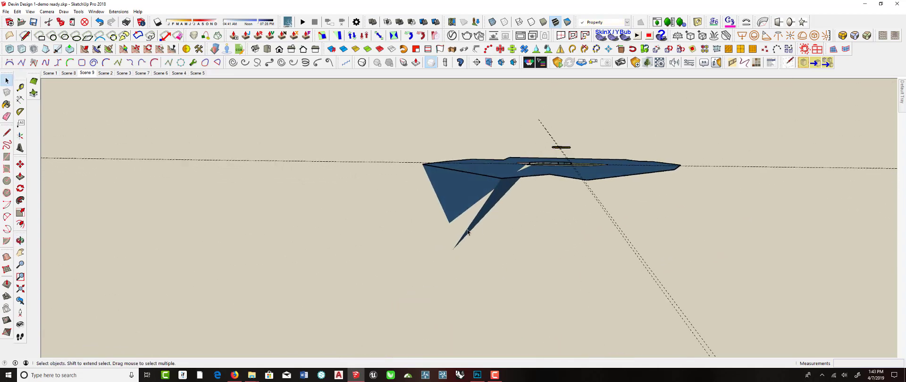
pyautogui.moveTo(480, 217); pyautogui.dragTo(491, 255, button='middle')
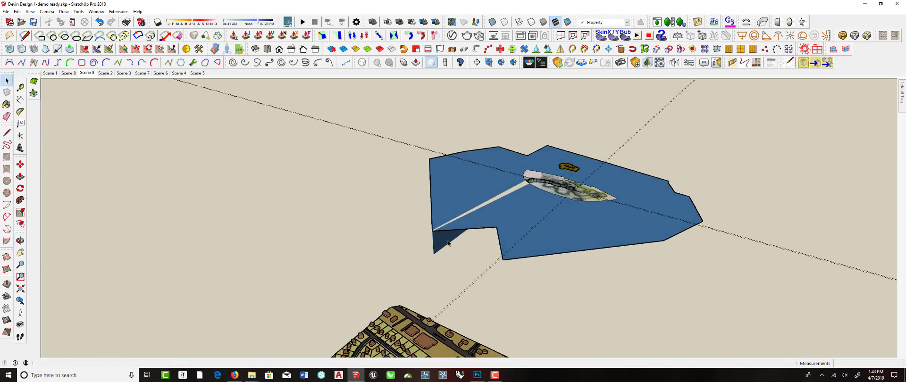
pyautogui.press('e')
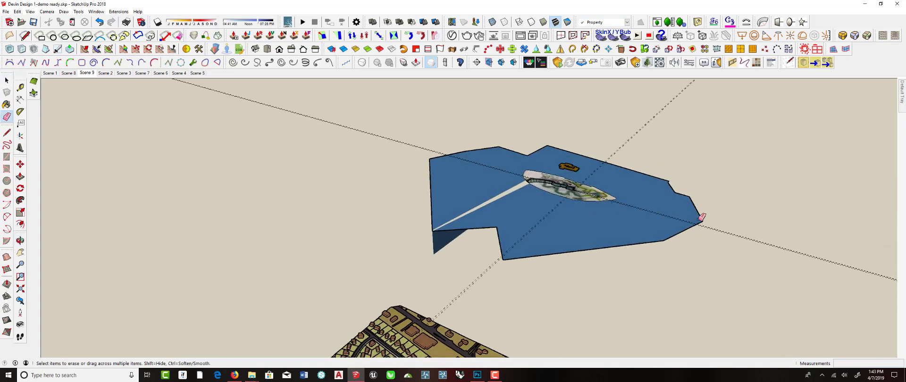
pyautogui.moveTo(700, 220)
pyautogui.mouseDown()
pyautogui.moveTo(695, 195)
pyautogui.moveTo(670, 227)
pyautogui.mouseUp()
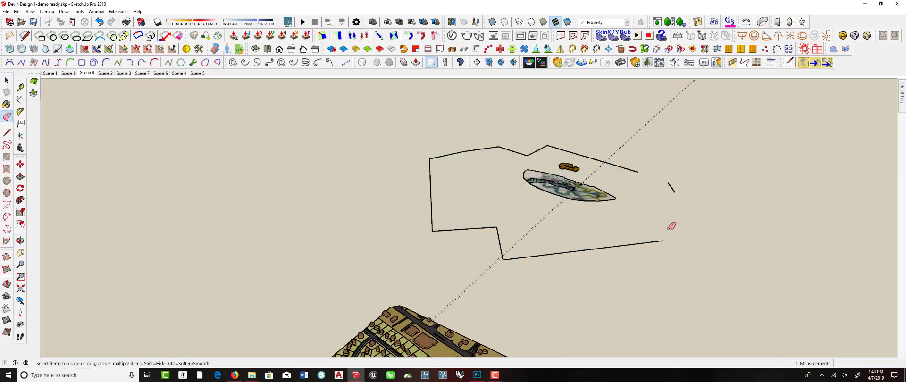
pyautogui.press('space')
pyautogui.tripleClick(663, 242)
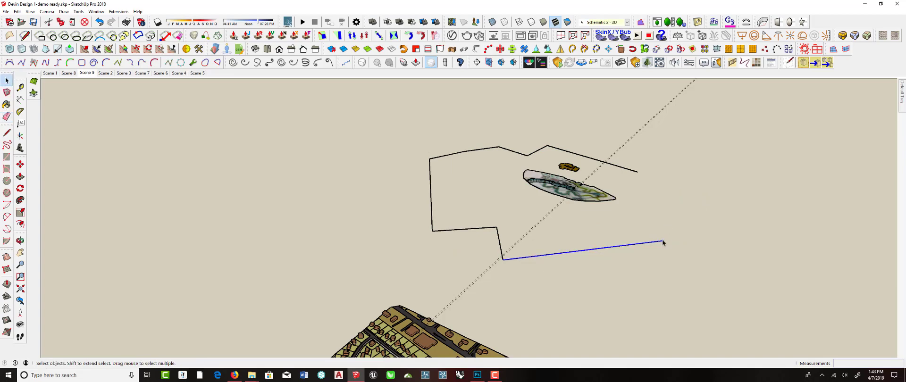
pyautogui.press('Delete')
# Move the dropped building strip in the city model straight down about 12.5 feet into the ground.
pyautogui.press('o')
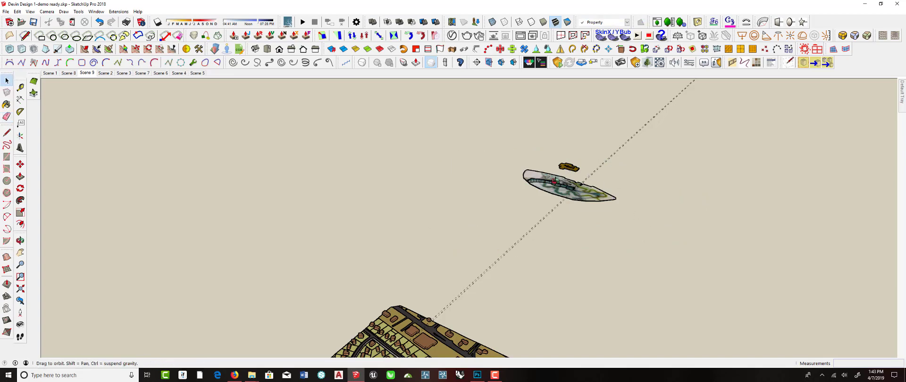
pyautogui.moveTo(665, 233); pyautogui.dragTo(519, 166)
pyautogui.moveTo(520, 166); pyautogui.dragTo(534, 186, button='middle')
pyautogui.scroll(-6, 534, 186)
pyautogui.scroll(10, 536, 282)
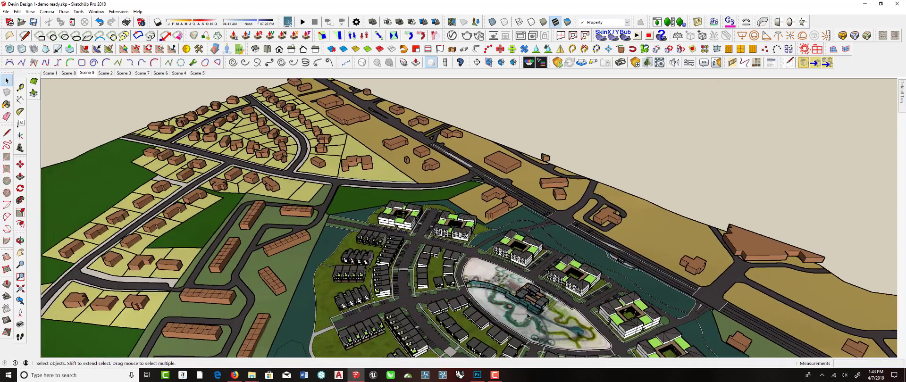
pyautogui.moveTo(529, 317); pyautogui.dragTo(621, 243, button='middle')
pyautogui.scroll(8, 519, 257)
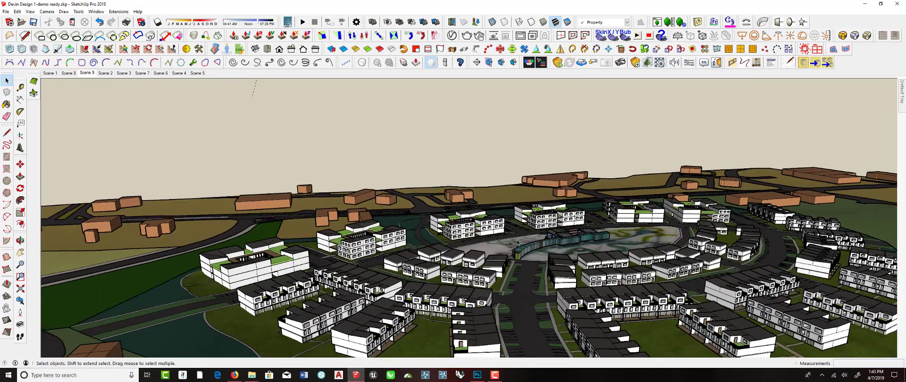
pyautogui.scroll(10, 518, 257)
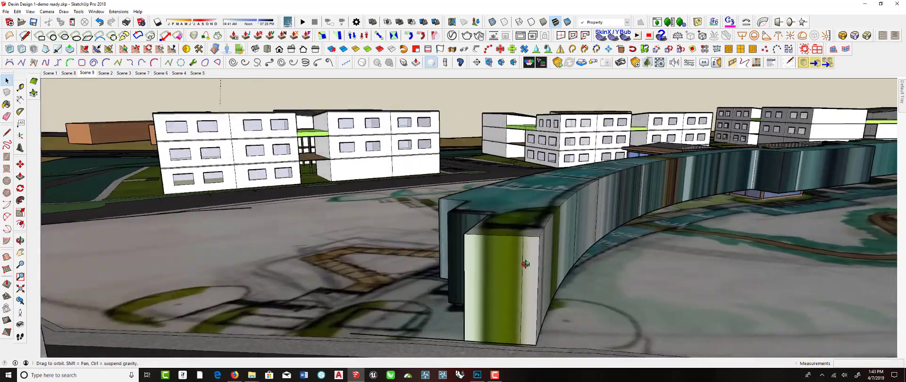
pyautogui.moveTo(529, 255); pyautogui.dragTo(507, 227, button='middle')
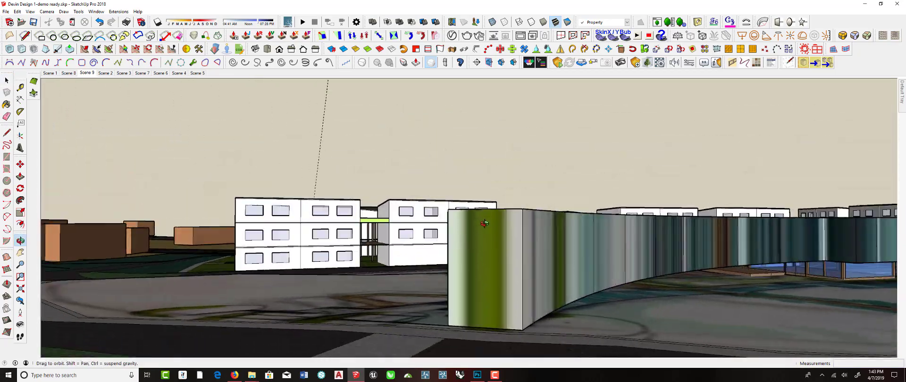
pyautogui.click(506, 228)
pyautogui.press('m')
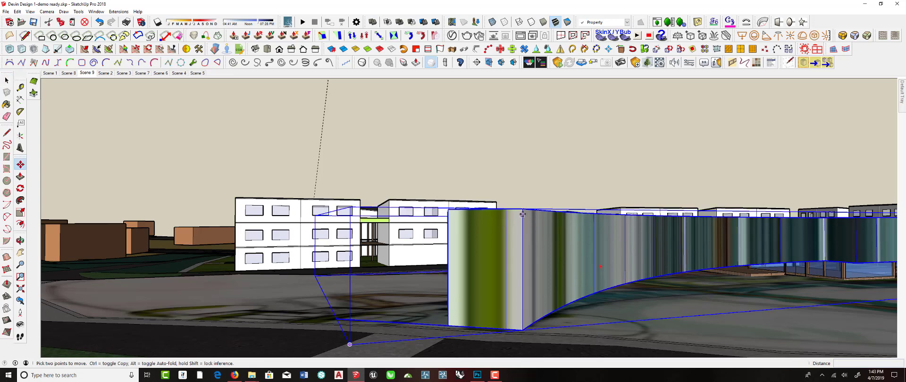
pyautogui.click(522, 213)
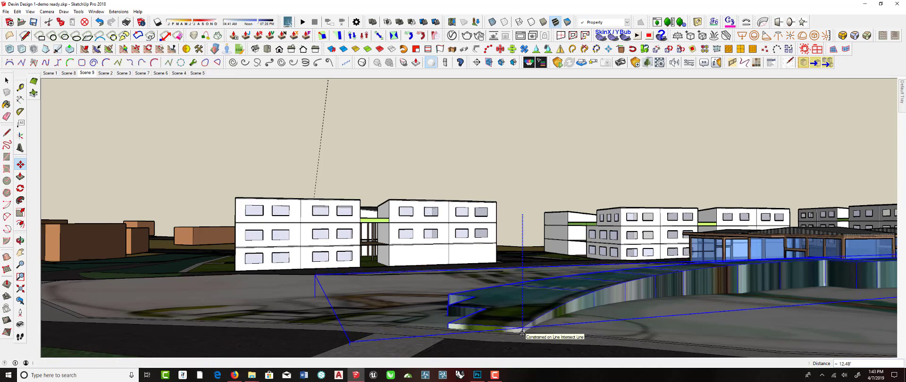
# Open the sunken building group for editing and lower the roof sections near its street end by about 1 foot per step with Push/Pull.
pyautogui.moveTo(555, 290); pyautogui.dragTo(590, 266, button='middle')
pyautogui.scroll(-3, 590, 265)
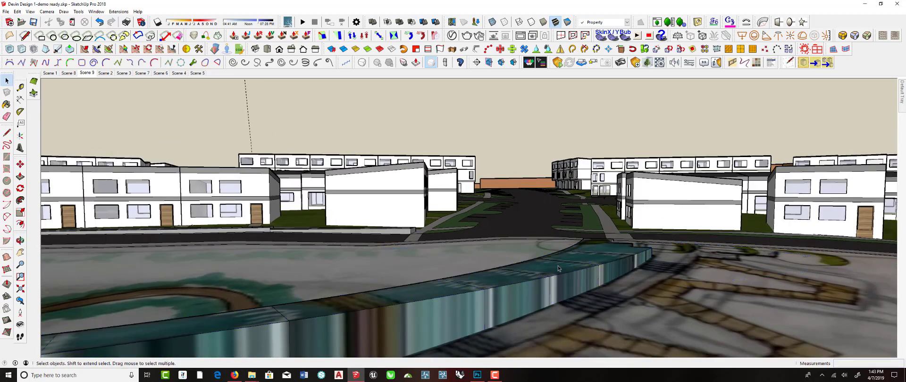
pyautogui.moveTo(554, 261); pyautogui.dragTo(555, 276, button='middle')
pyautogui.press('space')
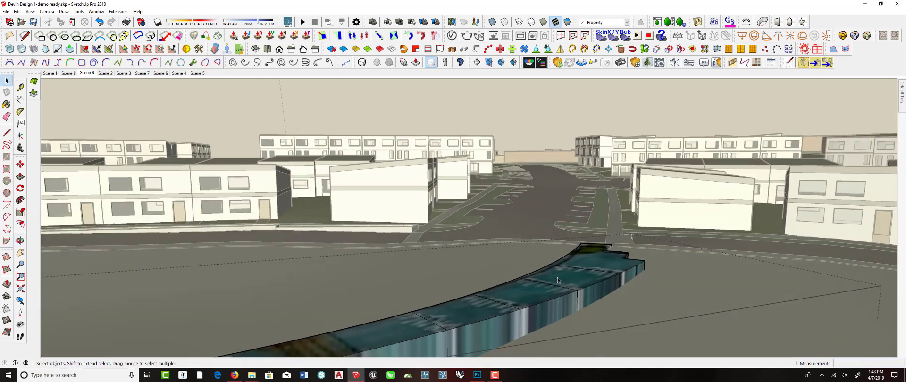
pyautogui.press('p')
pyautogui.moveTo(564, 273); pyautogui.dragTo(589, 285)
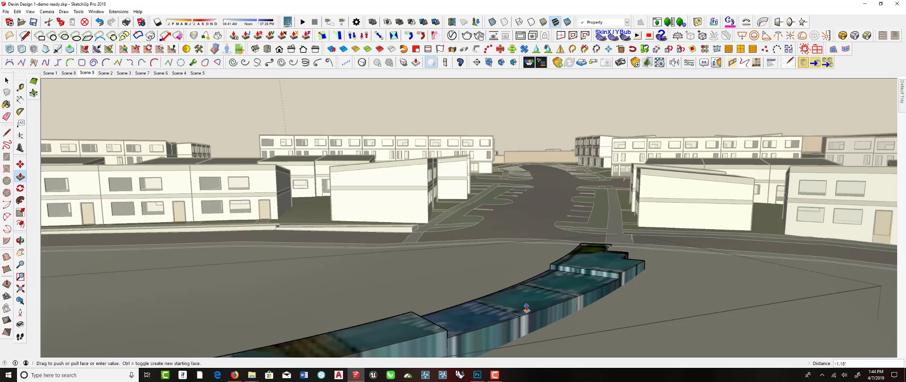
pyautogui.moveTo(531, 305); pyautogui.dragTo(540, 309)
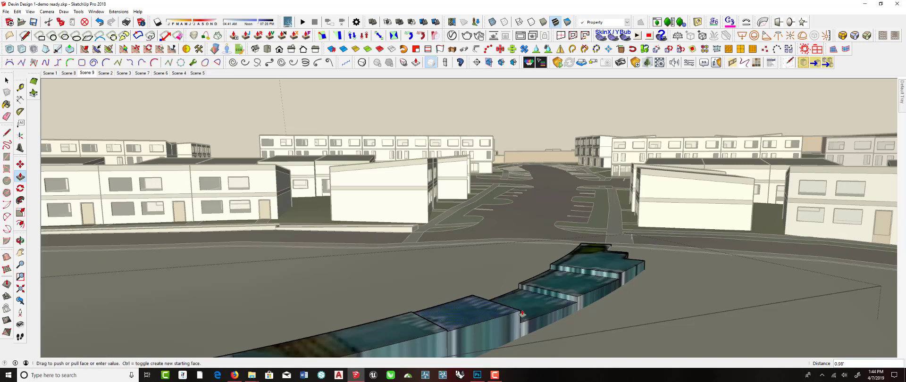
# Push the following roof sections further along the curve down, one of them by about 2.25 feet.
pyautogui.scroll(-2, 469, 265)
pyautogui.moveTo(468, 293)
pyautogui.mouseDown(button='middle')
pyautogui.moveTo(459, 273)
pyautogui.moveTo(485, 290)
pyautogui.mouseUp(button='middle')
pyautogui.moveTo(485, 291); pyautogui.dragTo(517, 287)
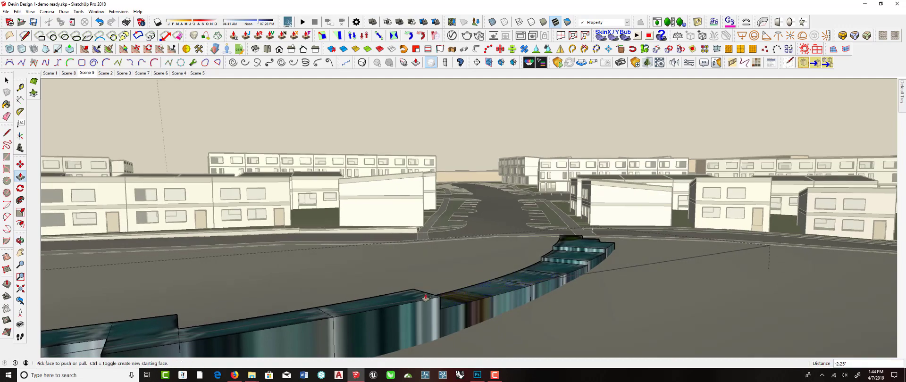
# Fine-tune the heights of the stepped roof sections near the street end with Push/Pull, lowering one by about 0.5 feet.
pyautogui.moveTo(425, 298); pyautogui.dragTo(541, 279, button='middle')
pyautogui.moveTo(551, 275); pyautogui.dragTo(551, 293)
pyautogui.moveTo(600, 259); pyautogui.dragTo(599, 265)
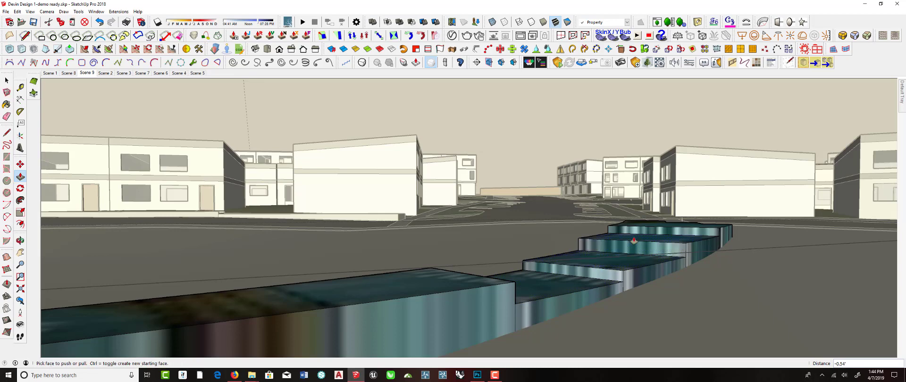
pyautogui.moveTo(636, 240); pyautogui.dragTo(636, 243)
pyautogui.moveTo(606, 265); pyautogui.dragTo(606, 261)
pyautogui.moveTo(534, 294); pyautogui.dragTo(532, 294)
# Continue the stepped roof towards the tall end, lowering the next sections by about 5.9 feet and a further 0.7 feet.
pyautogui.moveTo(532, 294); pyautogui.dragTo(473, 277, button='middle')
pyautogui.moveTo(473, 273); pyautogui.dragTo(470, 279)
pyautogui.moveTo(377, 274); pyautogui.dragTo(392, 297)
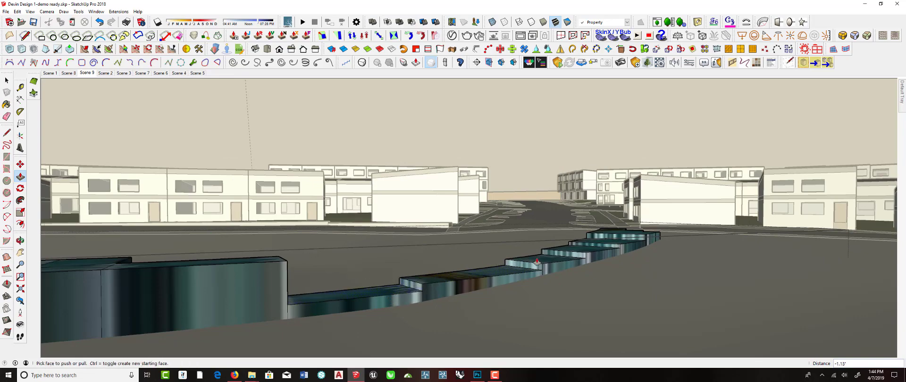
pyautogui.moveTo(392, 298); pyautogui.dragTo(786, 282, button='middle')
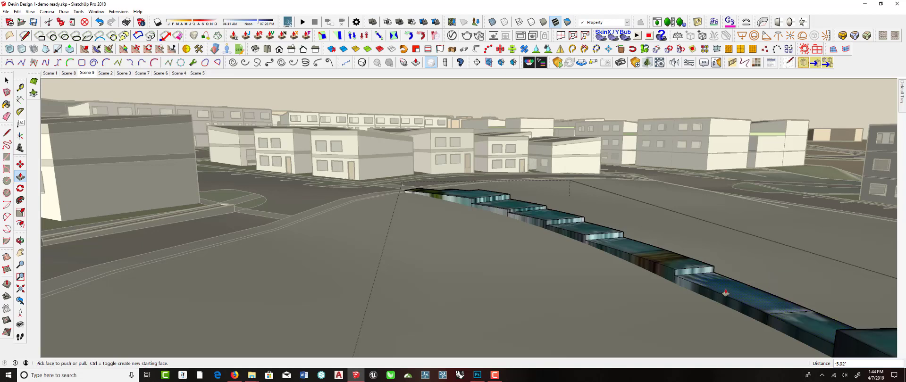
pyautogui.moveTo(796, 322); pyautogui.dragTo(800, 329)
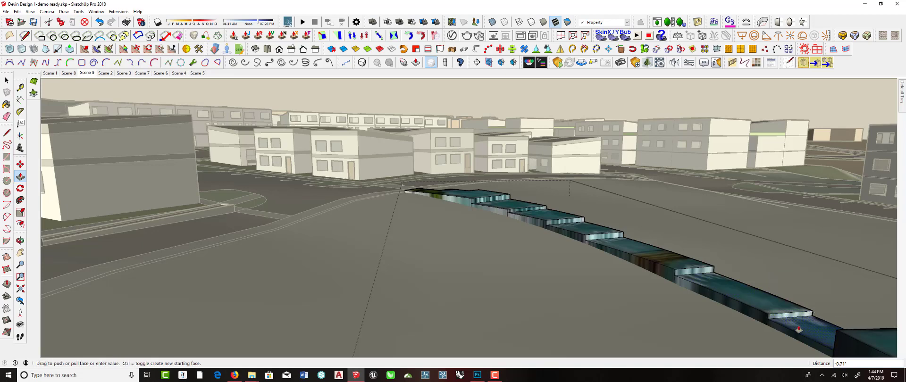
# Push the remaining roof sections at the tall end down with Push/Pull, lowering one by about 6.5 feet.
pyautogui.moveTo(799, 329); pyautogui.dragTo(714, 244, button='middle')
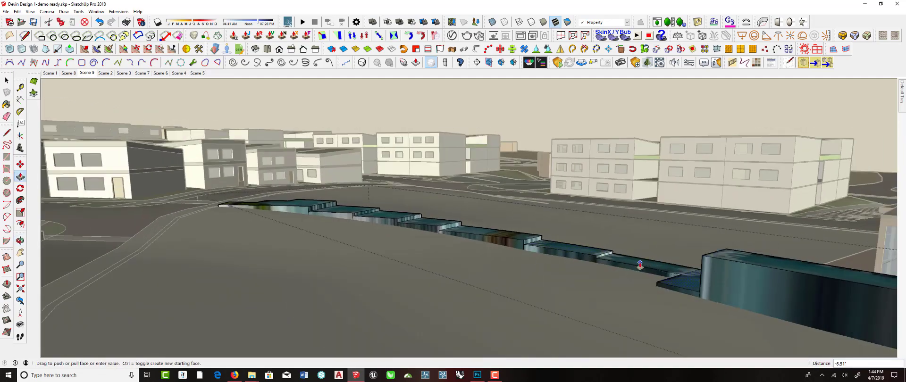
pyautogui.click(640, 266)
pyautogui.moveTo(689, 282); pyautogui.dragTo(567, 298, button='middle')
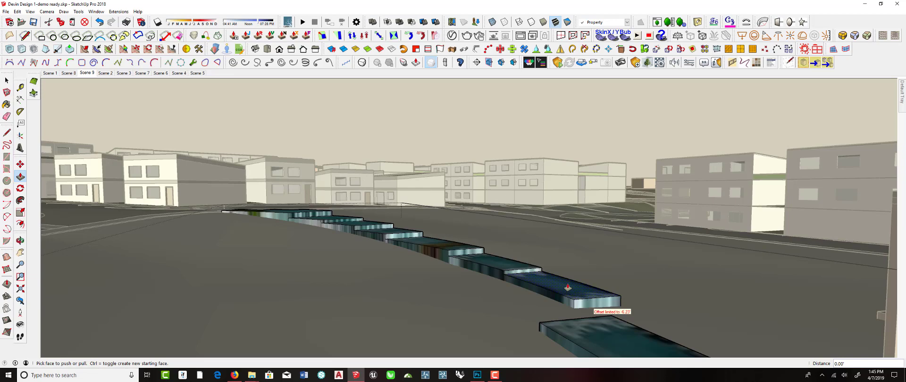
pyautogui.click(599, 331)
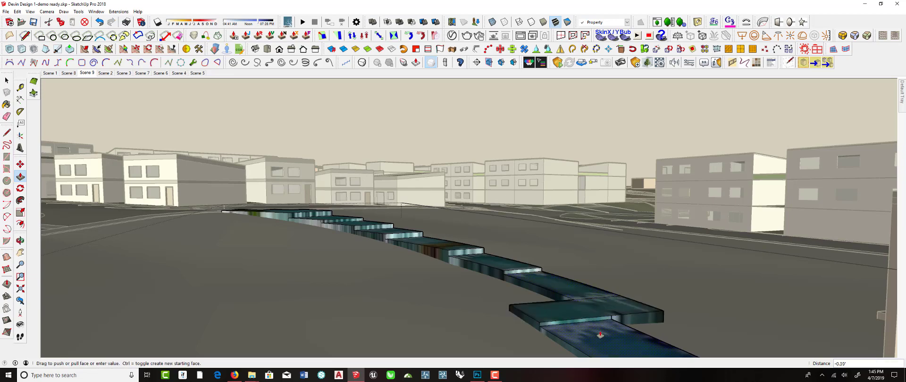
pyautogui.moveTo(601, 335); pyautogui.dragTo(512, 274, button='middle')
pyautogui.click(512, 274)
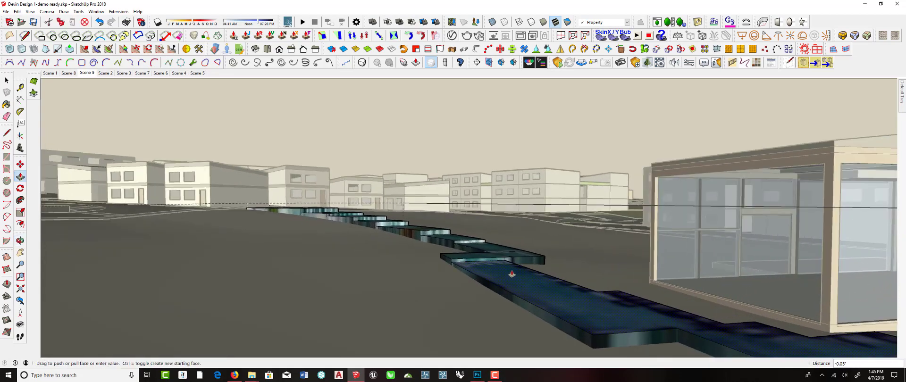
# Raise the two roof sections before the wide platform with Push/Pull, by about 0.59 feet and about 0.3 feet.
pyautogui.moveTo(512, 274); pyautogui.dragTo(608, 273, button='middle')
pyautogui.click(580, 274)
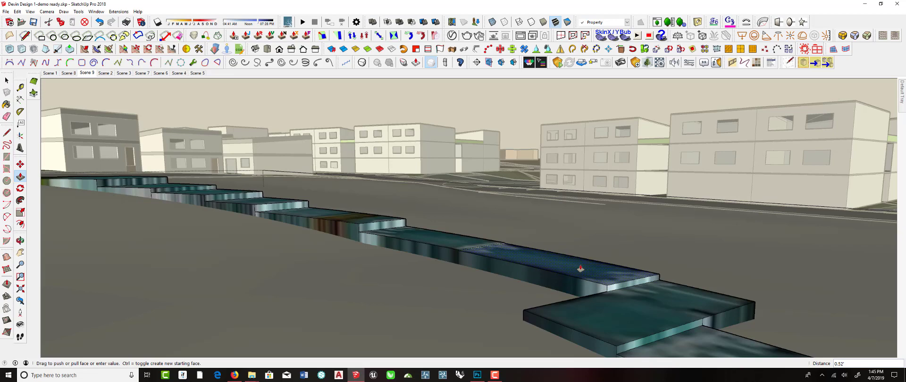
pyautogui.click(580, 265)
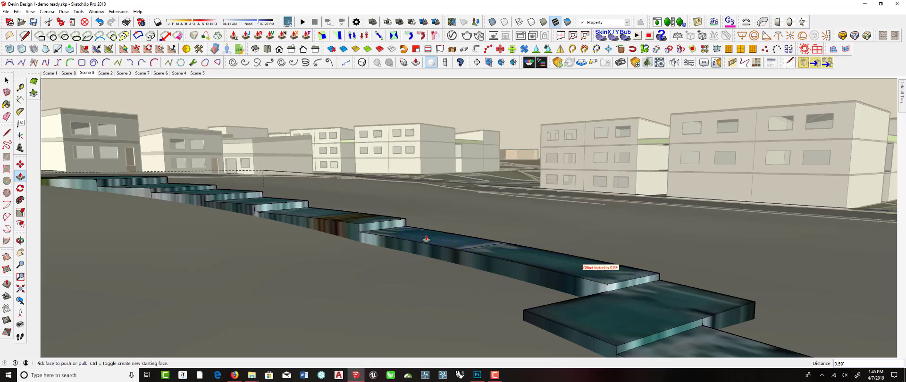
pyautogui.click(426, 238)
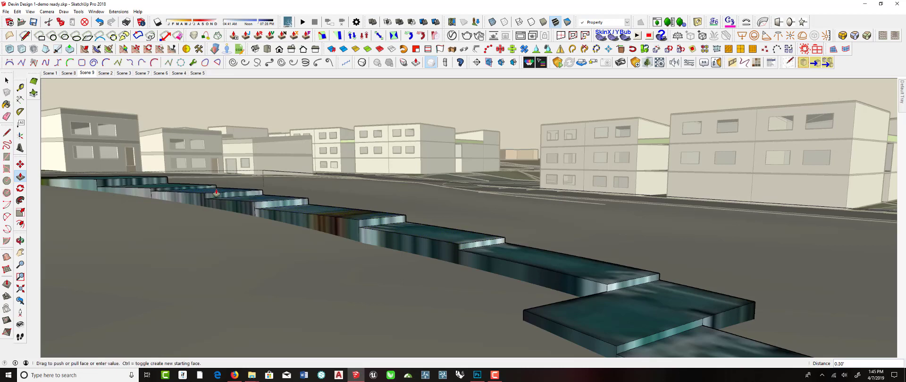
# Even out the steps along the curve by raising the individual roof sections about 0.15 to 0.3 feet each.
pyautogui.click(191, 193)
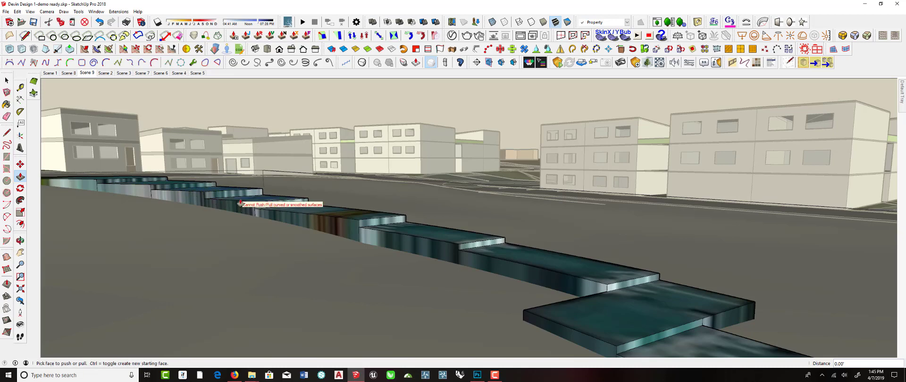
pyautogui.click(241, 200)
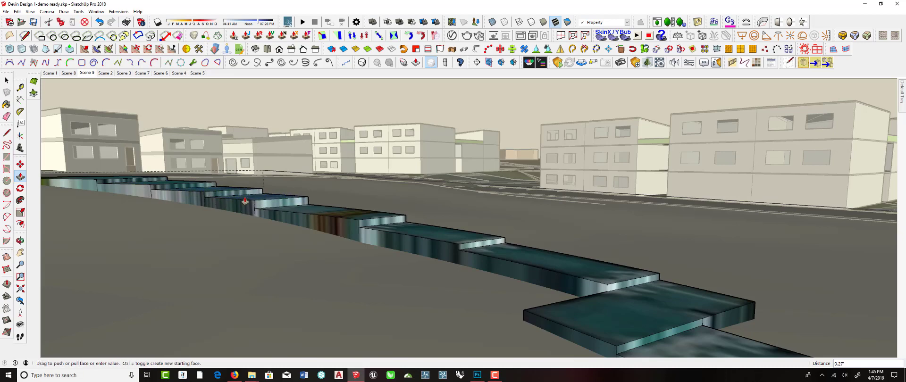
pyautogui.click(290, 217)
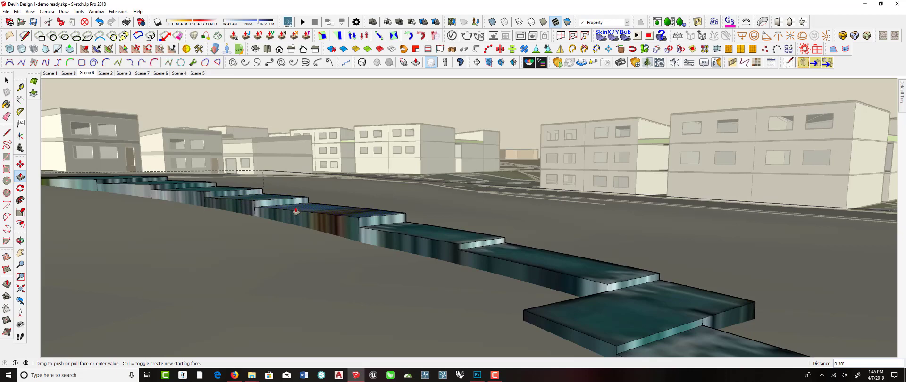
pyautogui.click(397, 230)
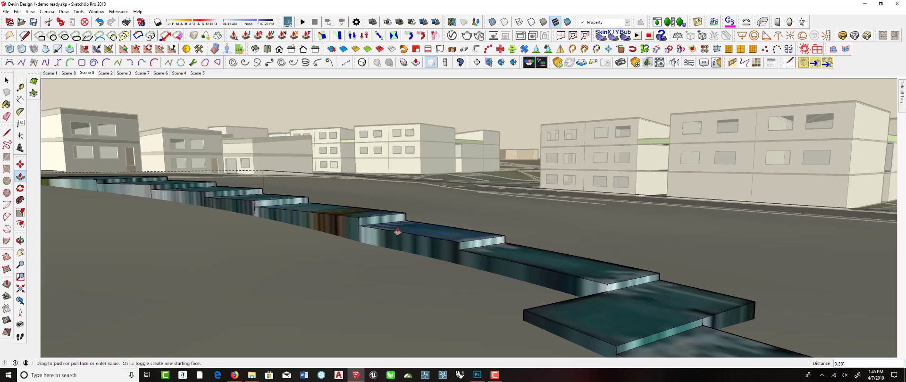
pyautogui.click(398, 232)
pyautogui.click(527, 258)
pyautogui.click(524, 257)
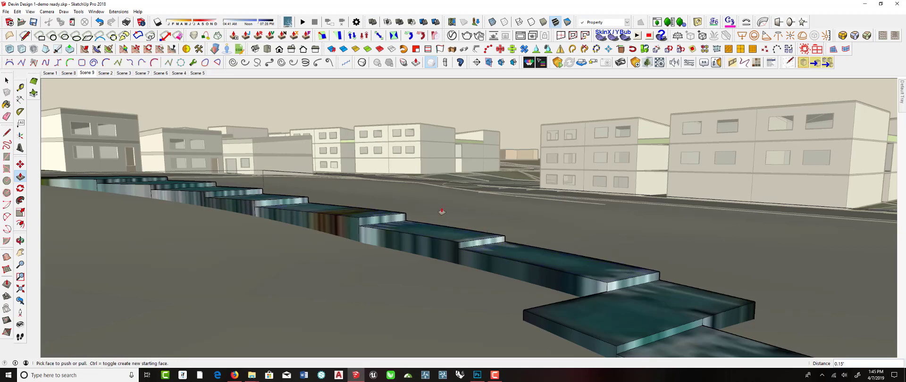
# Leave the building group and select the terrain surface around the stepped strip.
pyautogui.scroll(-5, 441, 211)
pyautogui.moveTo(439, 211)
pyautogui.mouseDown(button='middle')
pyautogui.moveTo(381, 243)
pyautogui.moveTo(392, 204)
pyautogui.moveTo(381, 251)
pyautogui.moveTo(395, 224)
pyautogui.moveTo(434, 240)
pyautogui.moveTo(551, 257)
pyautogui.moveTo(673, 253)
pyautogui.moveTo(543, 253)
pyautogui.moveTo(564, 200)
pyautogui.moveTo(601, 205)
pyautogui.moveTo(612, 219)
pyautogui.moveTo(613, 206)
pyautogui.moveTo(500, 233)
pyautogui.moveTo(474, 204)
pyautogui.mouseUp(button='middle')
pyautogui.scroll(3, 383, 252)
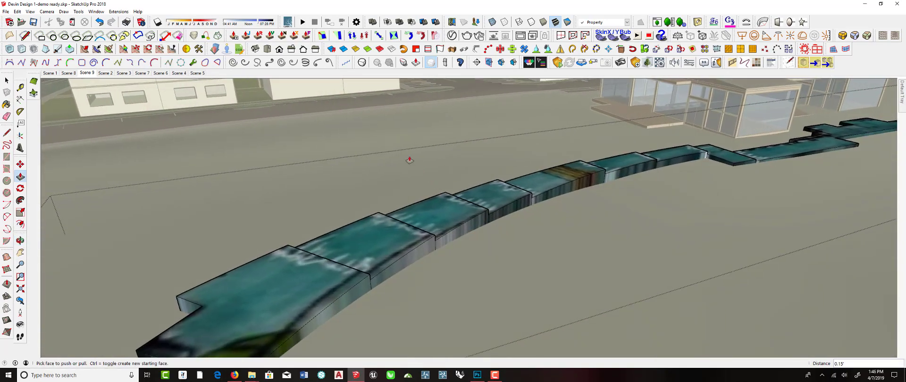
pyautogui.moveTo(409, 160); pyautogui.dragTo(582, 246, button='middle')
pyautogui.moveTo(633, 192); pyautogui.dragTo(371, 178, button='middle')
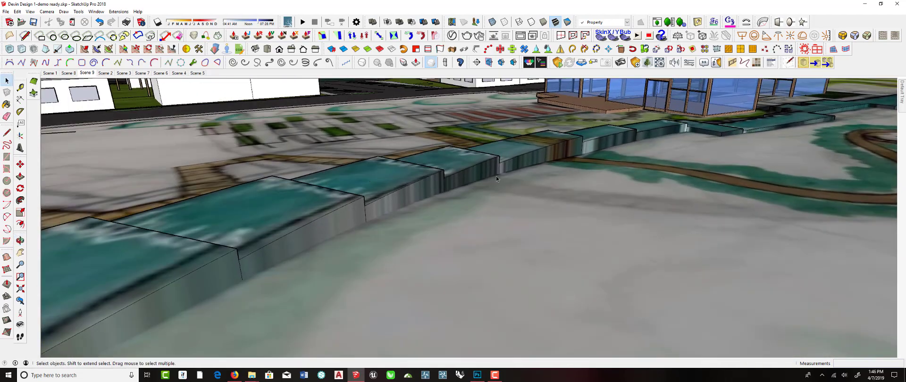
pyautogui.moveTo(565, 147); pyautogui.dragTo(576, 184, button='middle')
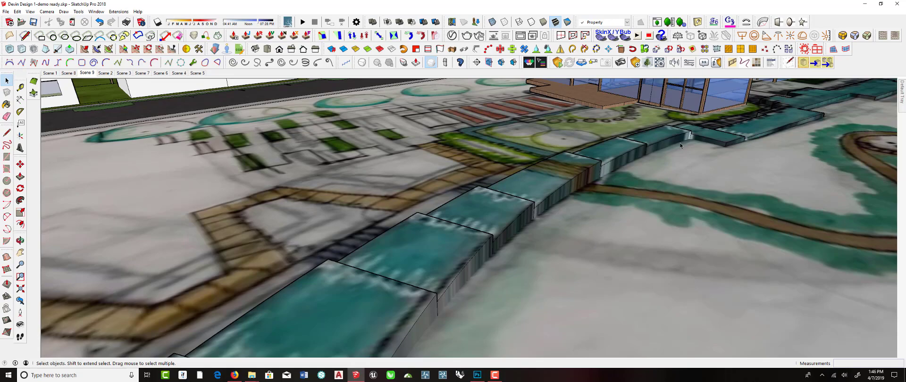
pyautogui.moveTo(560, 197); pyautogui.dragTo(511, 239, button='middle')
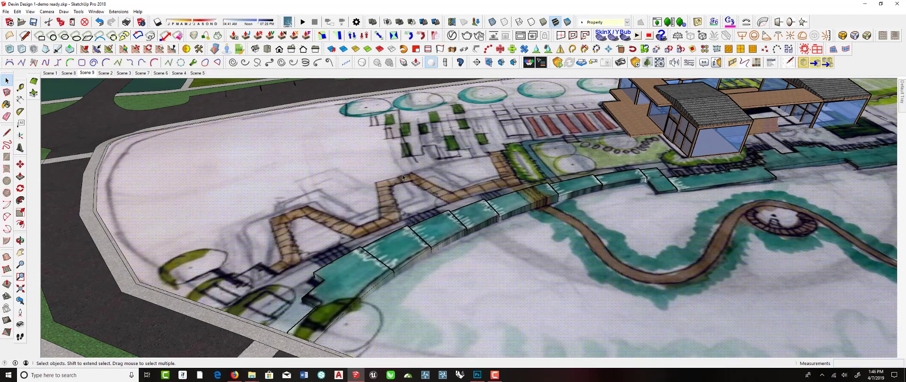
# Show hidden geometry and brush-select the terrain faces along the strip's outer curve, from the wide platform to the street end.
pyautogui.click(30, 11)
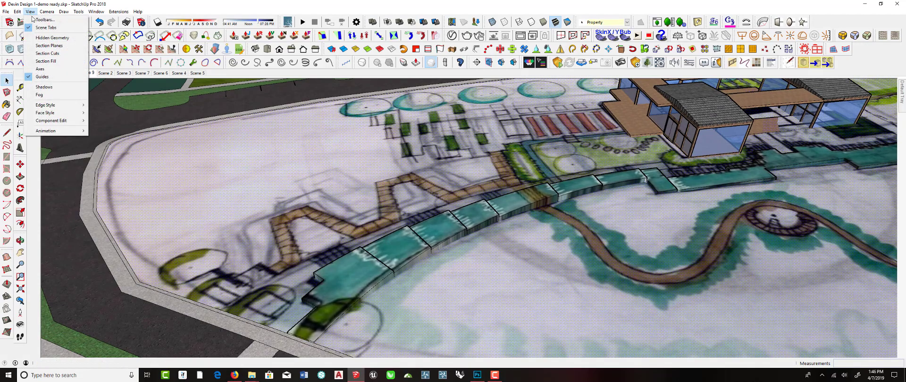
pyautogui.click(52, 37)
pyautogui.moveTo(518, 232)
pyautogui.mouseDown(button='middle')
pyautogui.moveTo(514, 220)
pyautogui.moveTo(473, 233)
pyautogui.moveTo(475, 242)
pyautogui.mouseUp(button='middle')
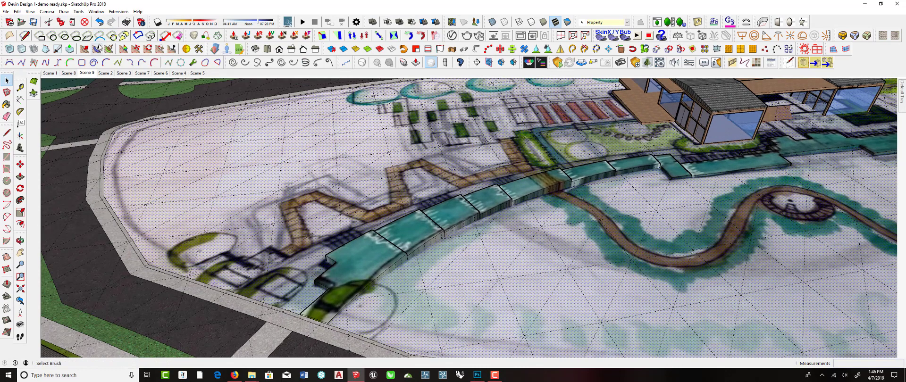
pyautogui.click(459, 246)
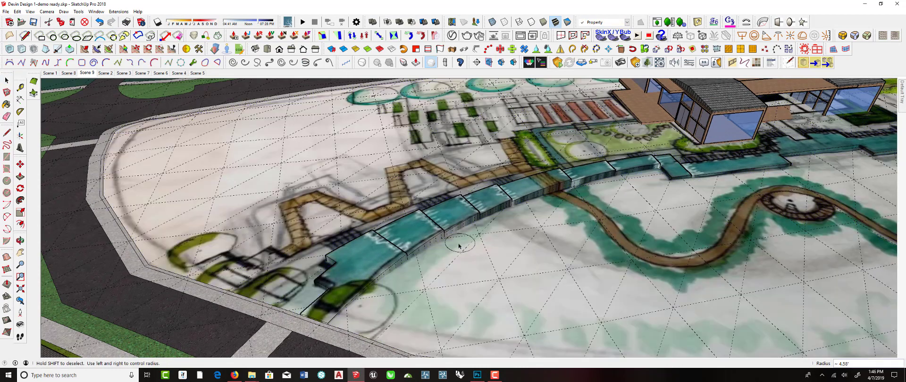
pyautogui.moveTo(437, 255)
pyautogui.mouseDown()
pyautogui.moveTo(427, 268)
pyautogui.moveTo(443, 255)
pyautogui.mouseUp()
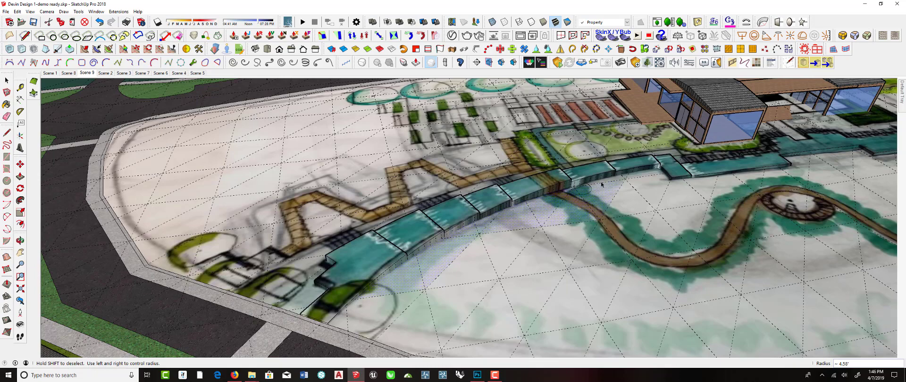
pyautogui.moveTo(631, 179)
pyautogui.mouseDown()
pyautogui.moveTo(648, 179)
pyautogui.moveTo(612, 196)
pyautogui.mouseUp()
pyautogui.moveTo(513, 233); pyautogui.dragTo(456, 260)
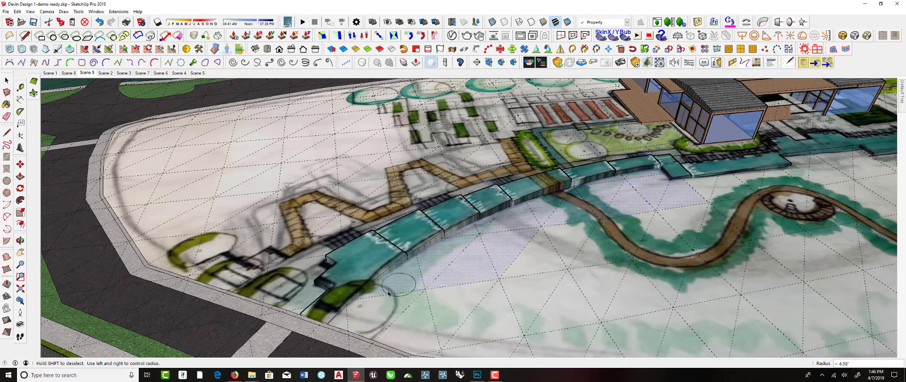
pyautogui.moveTo(389, 294); pyautogui.dragTo(348, 311)
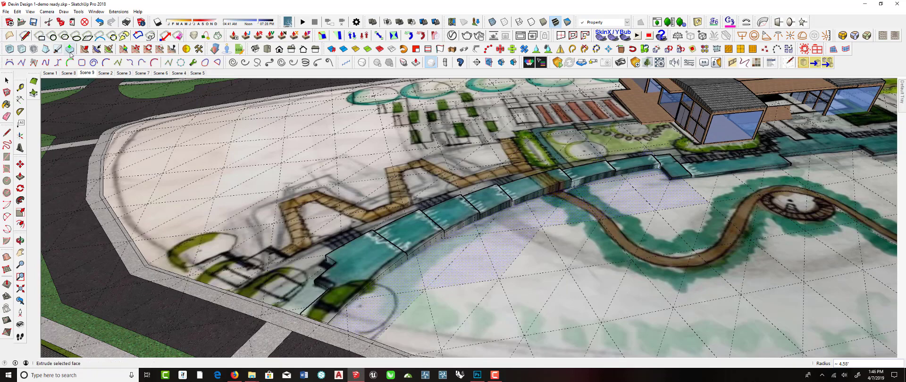
# Subdivide the selected terrain faces twice and, with hidden geometry off, repaint them with the surrounding site-plan material.
pyautogui.click(21, 49)
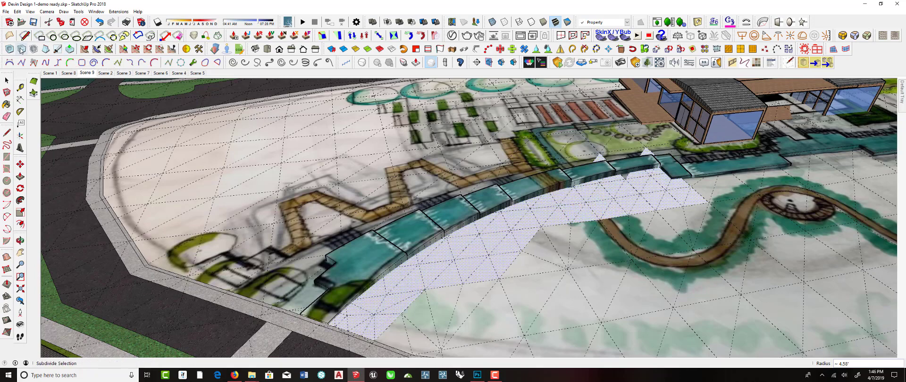
pyautogui.click(21, 49)
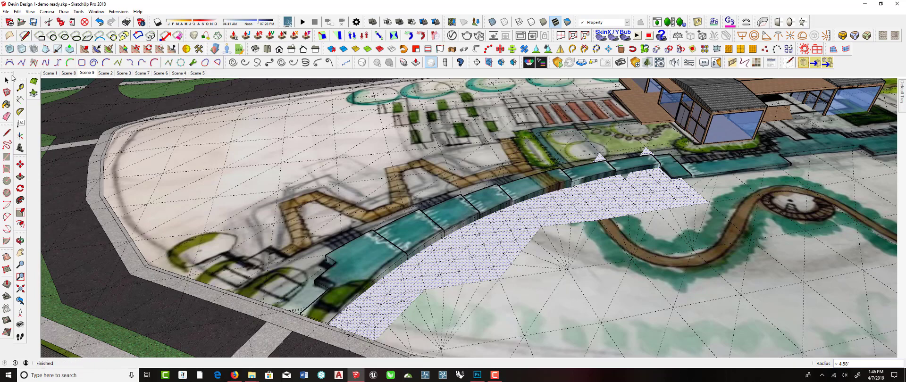
pyautogui.click(11, 80)
pyautogui.click(29, 11)
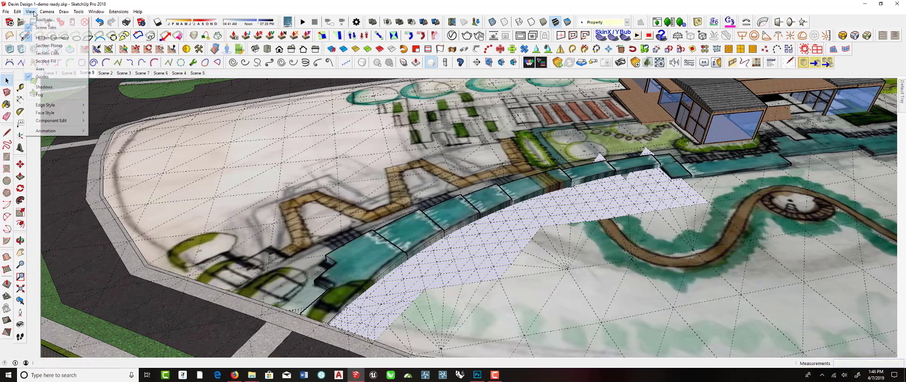
pyautogui.click(47, 40)
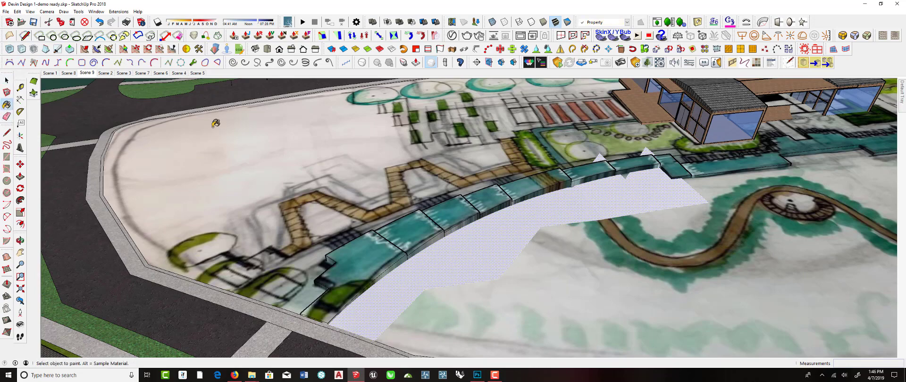
pyautogui.click(562, 216)
pyautogui.press('space')
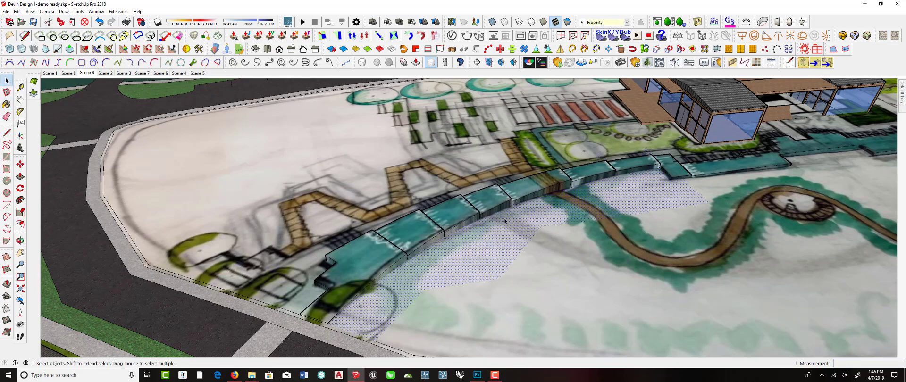
# Show hidden geometry again, clear the selection and set the terrain brush to SCULPT mode beside the stepped strip.
pyautogui.click(31, 12)
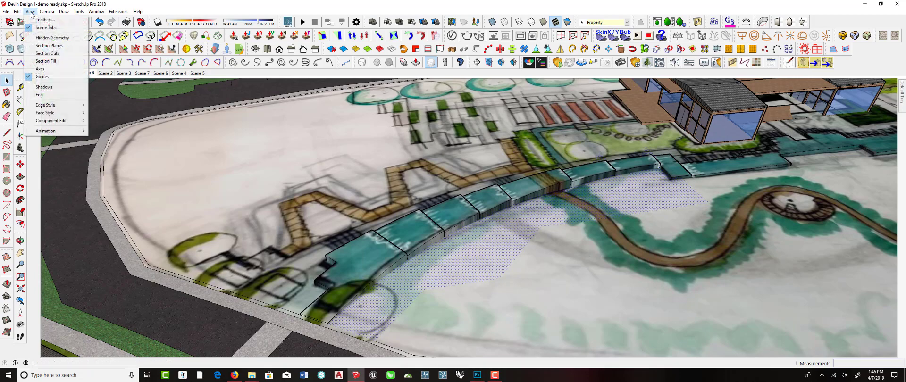
pyautogui.click(47, 39)
pyautogui.scroll(3, 462, 180)
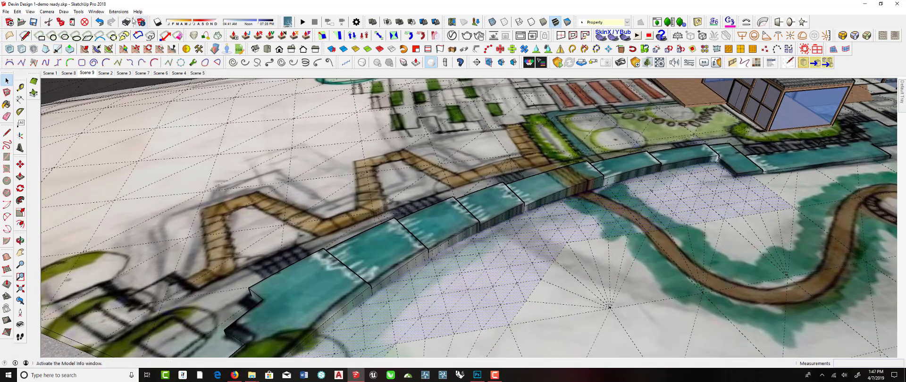
pyautogui.moveTo(558, 248)
pyautogui.mouseDown(button='middle')
pyautogui.moveTo(557, 213)
pyautogui.moveTo(542, 222)
pyautogui.mouseUp(button='middle')
pyautogui.scroll(3, 534, 217)
pyautogui.press('Escape')
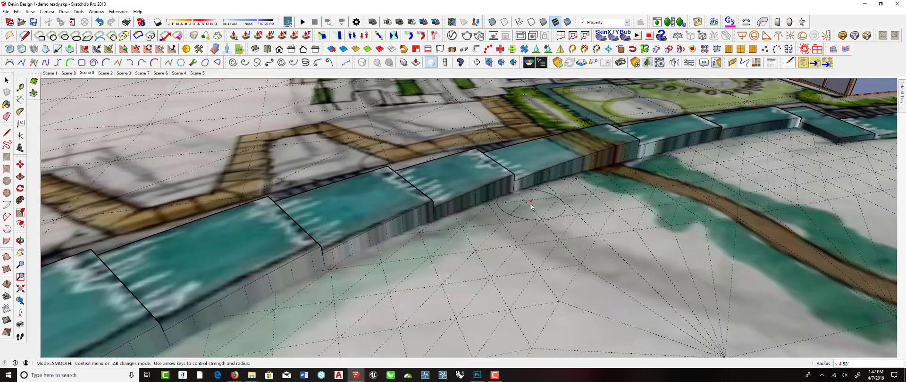
pyautogui.rightClick(557, 197)
pyautogui.click(562, 201)
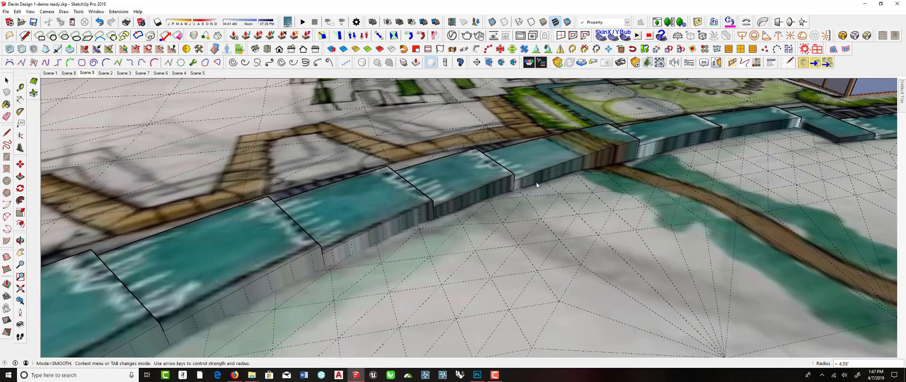
pyautogui.press('Tab')
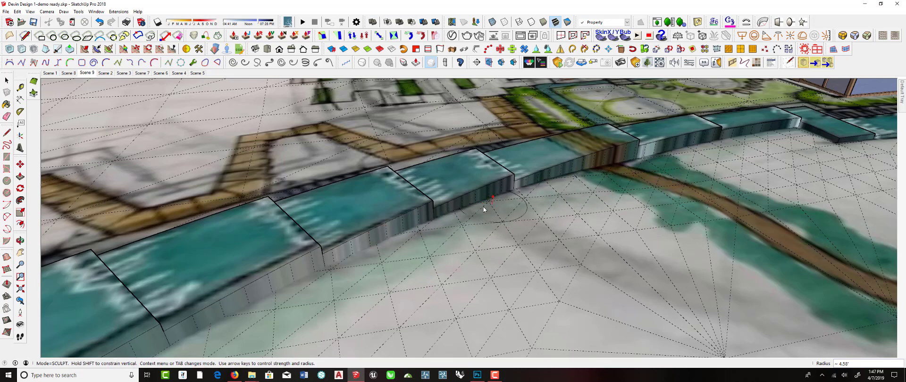
# Sculpt the terrain up against the strip's outer wall beside the brown path crossing, undoing the unwanted strokes and resculpting there.
pyautogui.moveTo(484, 209); pyautogui.dragTo(358, 254)
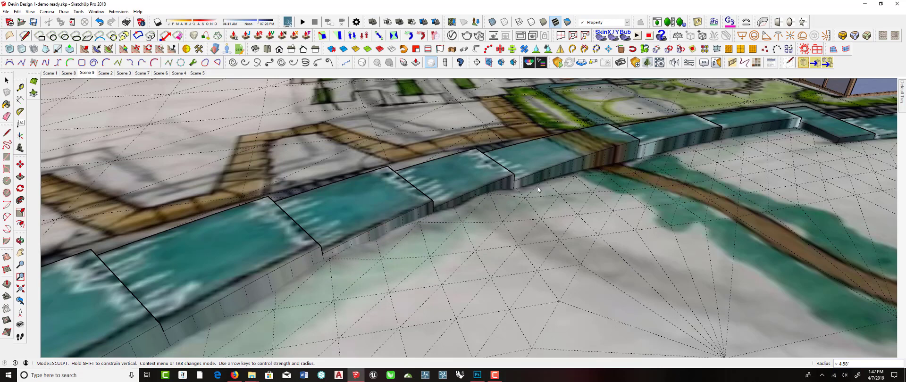
pyautogui.moveTo(537, 186)
pyautogui.mouseDown()
pyautogui.moveTo(672, 161)
pyautogui.moveTo(575, 212)
pyautogui.moveTo(448, 252)
pyautogui.moveTo(573, 183)
pyautogui.moveTo(565, 179)
pyautogui.mouseUp()
pyautogui.hotkey('ctrl', 'z')
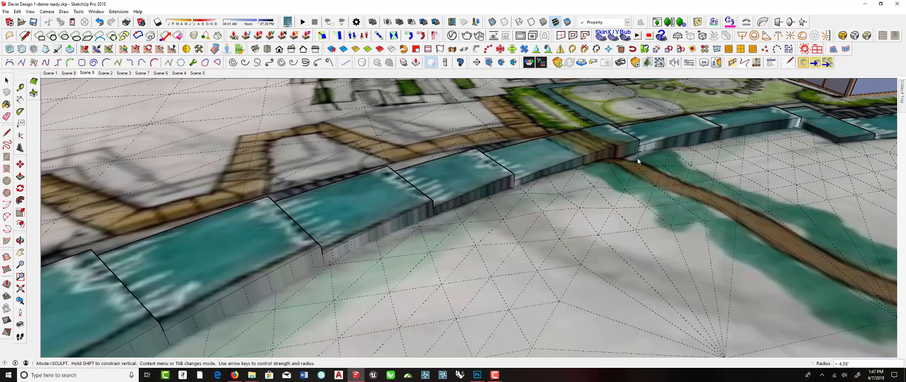
pyautogui.hotkey('ctrl', 'z')
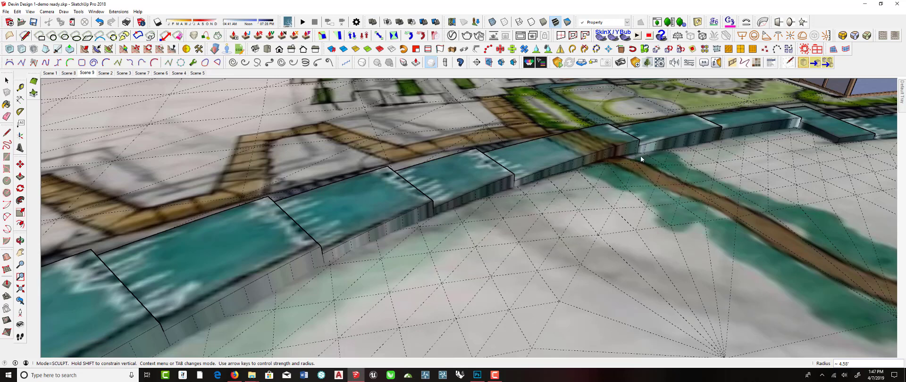
pyautogui.moveTo(584, 171)
pyautogui.mouseDown()
pyautogui.moveTo(475, 214)
pyautogui.moveTo(541, 187)
pyautogui.mouseUp()
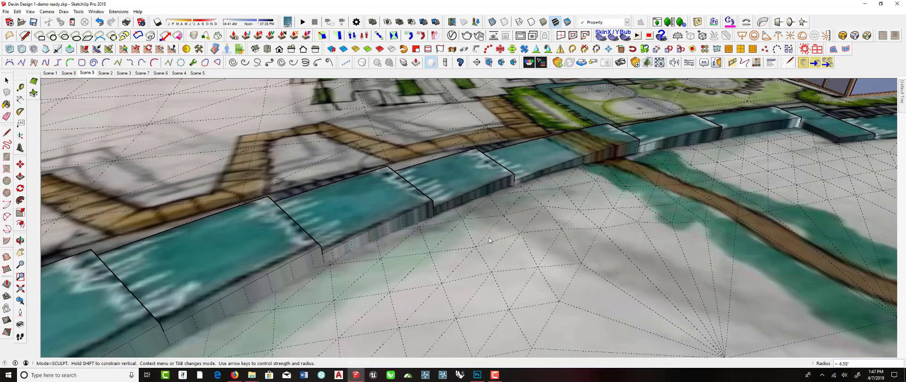
# Raise the terrain along the strip's outer wall further towards the street end with the SCULPT brush.
pyautogui.press('o')
pyautogui.moveTo(551, 195)
pyautogui.mouseDown(button='middle')
pyautogui.moveTo(441, 204)
pyautogui.moveTo(440, 229)
pyautogui.mouseUp(button='middle')
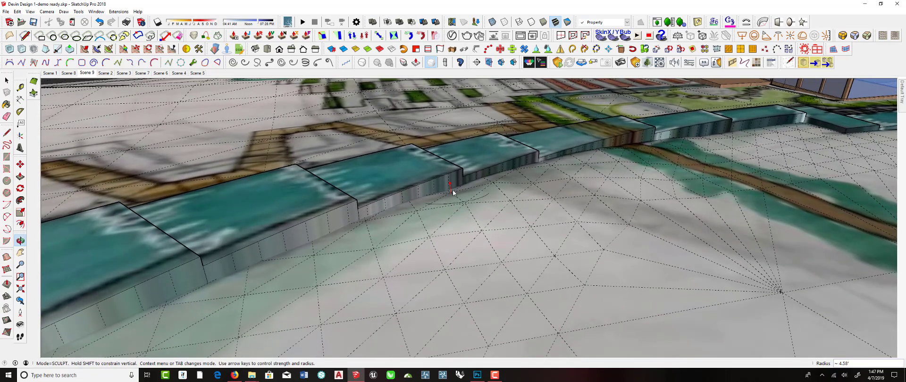
pyautogui.moveTo(398, 216)
pyautogui.mouseDown()
pyautogui.moveTo(157, 299)
pyautogui.moveTo(215, 292)
pyautogui.mouseUp()
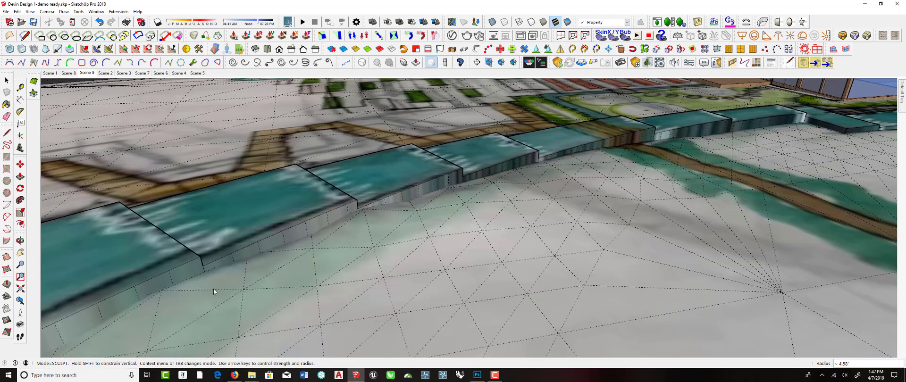
pyautogui.moveTo(447, 192); pyautogui.dragTo(418, 203)
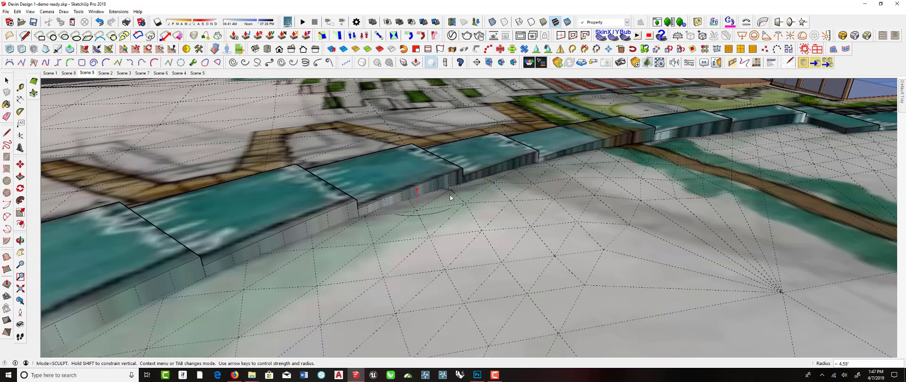
# Sculpt the terrain beside the brown path where it leaves the stepped strip.
pyautogui.moveTo(585, 169); pyautogui.dragTo(623, 199, button='middle')
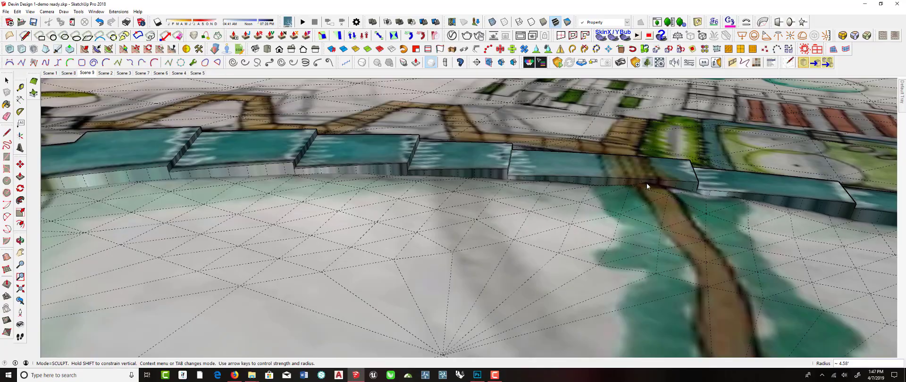
pyautogui.moveTo(647, 183)
pyautogui.mouseDown(button='middle')
pyautogui.moveTo(659, 159)
pyautogui.moveTo(666, 201)
pyautogui.mouseUp(button='middle')
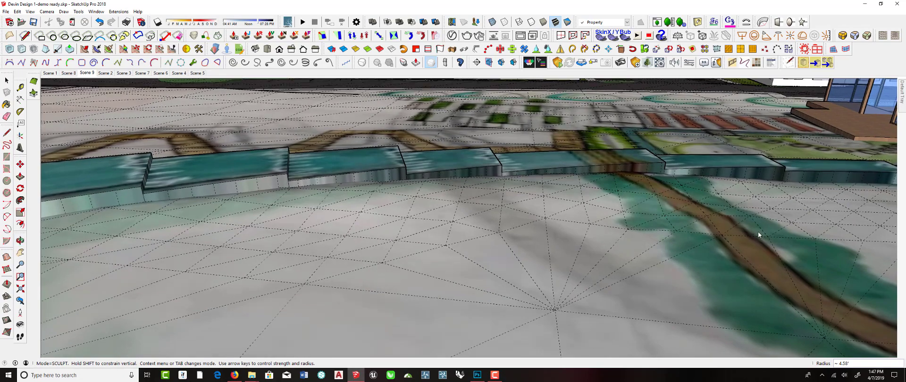
pyautogui.moveTo(758, 235); pyautogui.dragTo(712, 207)
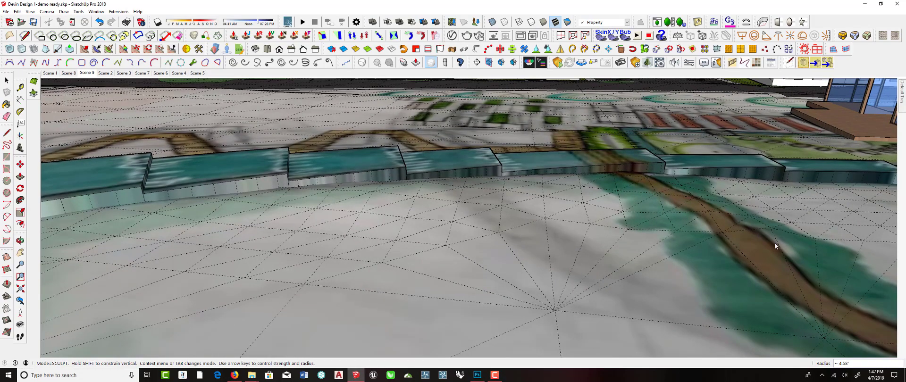
# Switch the terrain brush to SMOOTH mode beside the brown path and enlarge its radius to 7.74'.
pyautogui.moveTo(572, 203)
pyautogui.mouseDown(button='middle')
pyautogui.moveTo(688, 200)
pyautogui.moveTo(599, 148)
pyautogui.moveTo(573, 180)
pyautogui.mouseUp(button='middle')
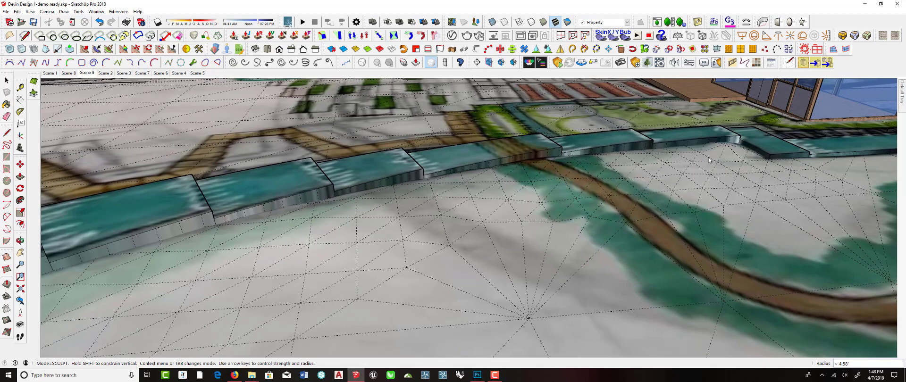
pyautogui.moveTo(486, 226)
pyautogui.mouseDown(button='middle')
pyautogui.moveTo(571, 175)
pyautogui.moveTo(655, 169)
pyautogui.mouseUp(button='middle')
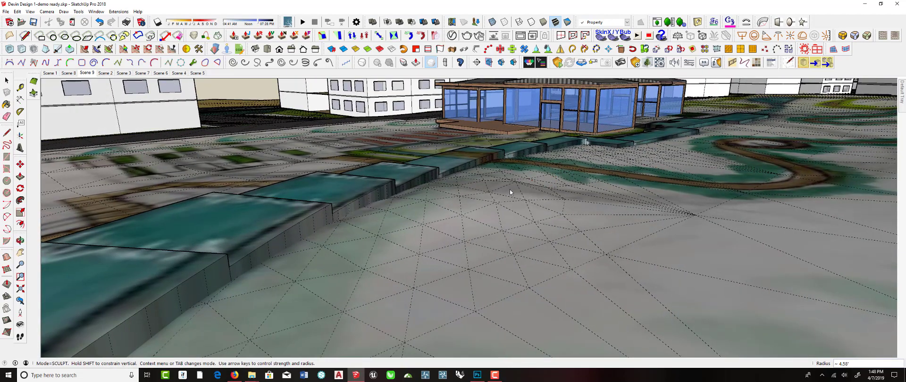
pyautogui.moveTo(523, 187)
pyautogui.mouseDown(button='middle')
pyautogui.moveTo(518, 180)
pyautogui.moveTo(491, 197)
pyautogui.mouseUp(button='middle')
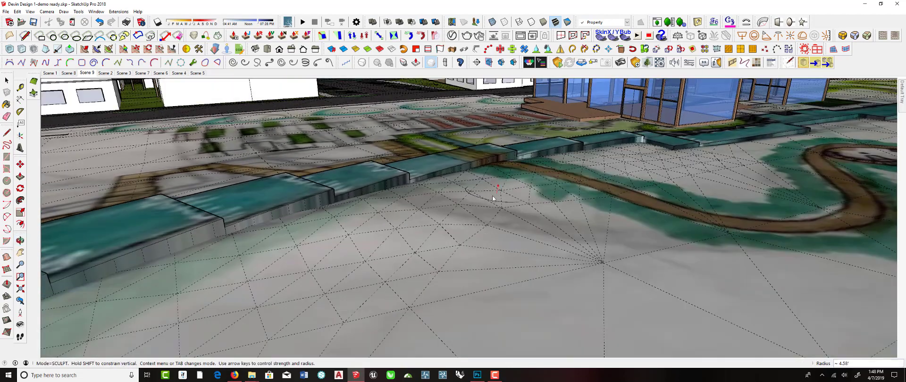
pyautogui.rightClick(520, 194)
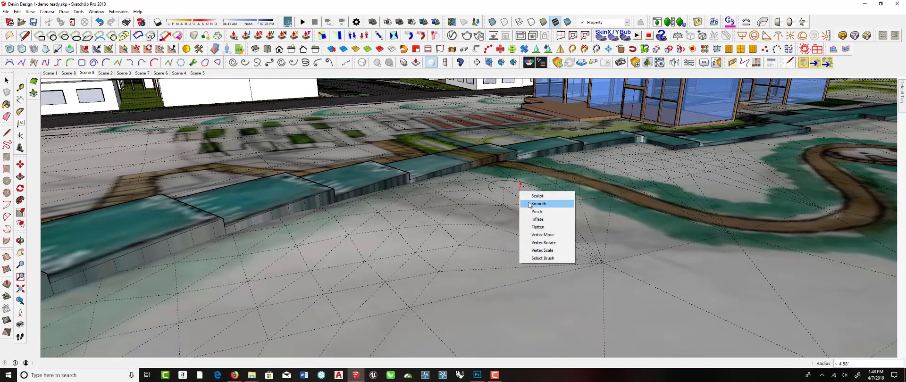
pyautogui.click(538, 204)
pyautogui.press('Right')
pyautogui.press('Right')
pyautogui.press('Right')
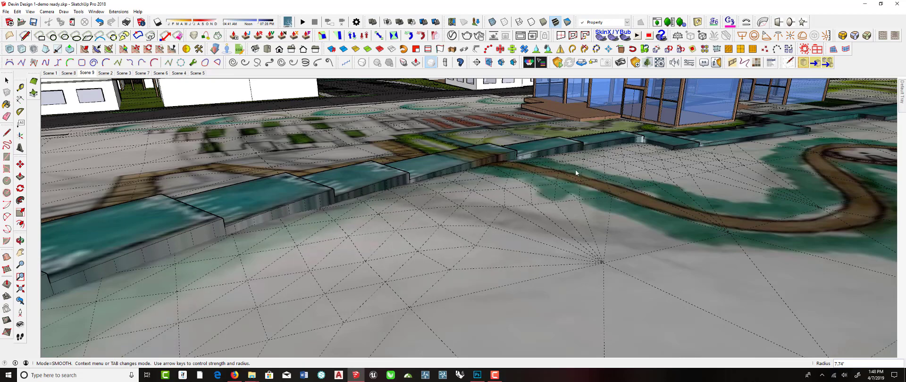
# Examine how the terrain meets the stepped strip's walls on both sides and across the whole site.
pyautogui.moveTo(576, 173); pyautogui.dragTo(456, 194, button='middle')
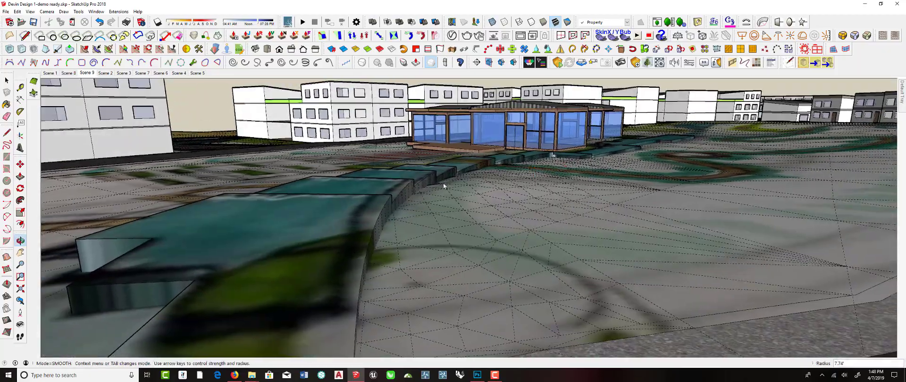
pyautogui.moveTo(534, 165); pyautogui.dragTo(418, 111, button='middle')
pyautogui.scroll(3, 418, 141)
pyautogui.moveTo(418, 144); pyautogui.dragTo(544, 132, button='middle')
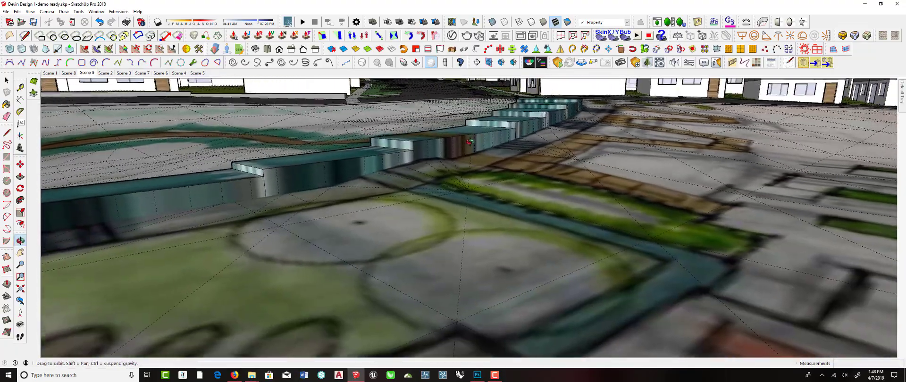
pyautogui.scroll(2, 544, 133)
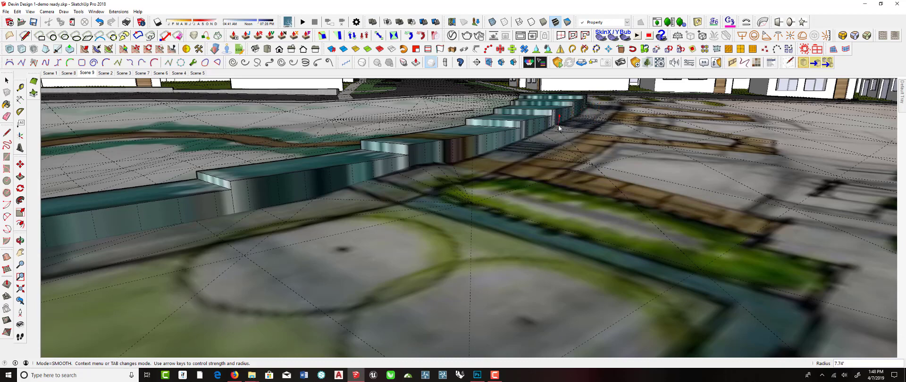
pyautogui.moveTo(593, 144); pyautogui.dragTo(664, 153, button='middle')
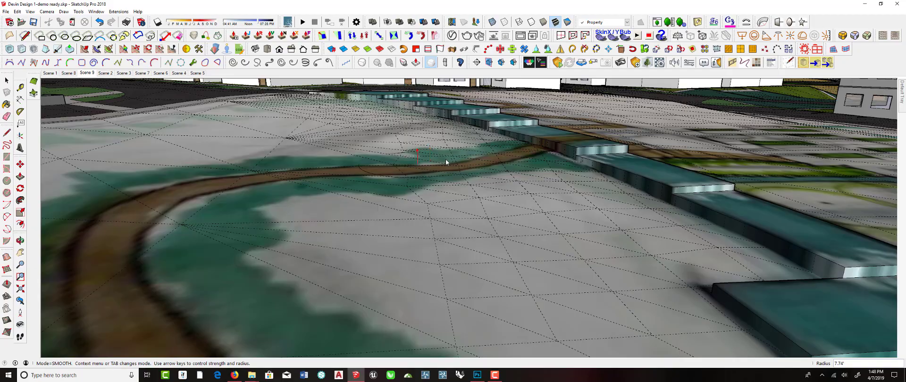
pyautogui.moveTo(600, 137); pyautogui.dragTo(409, 218, button='middle')
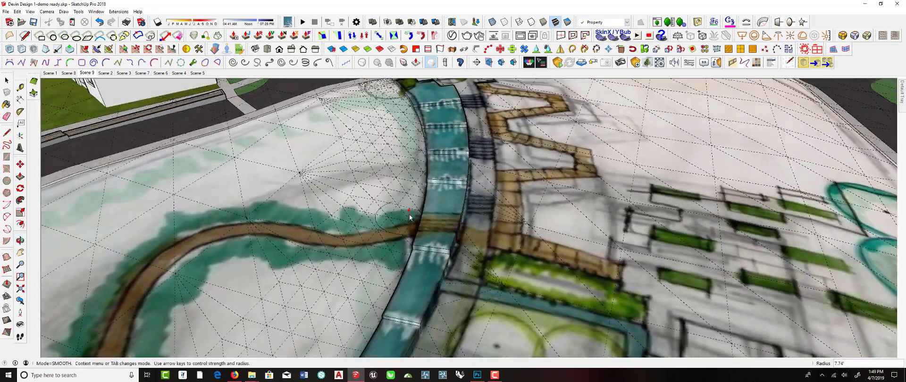
pyautogui.scroll(-4, 447, 195)
pyautogui.moveTo(447, 195); pyautogui.dragTo(465, 172, button='middle')
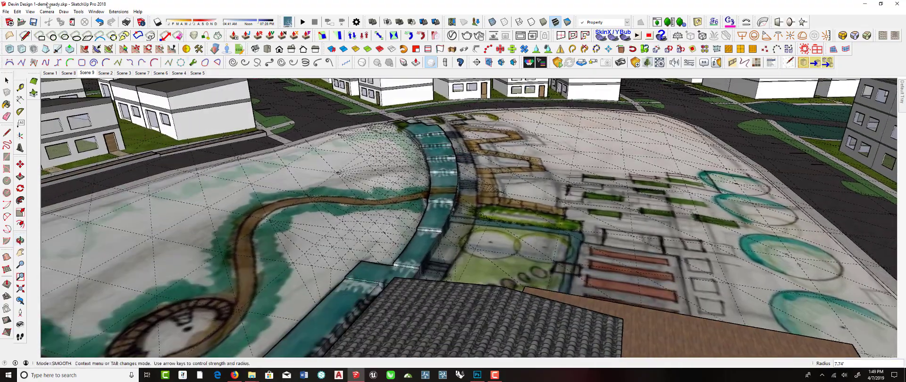
# Turn off hidden geometry and open the stepped strip's group for editing at the long basin beside the glass pavilion.
pyautogui.click(30, 11)
pyautogui.click(44, 39)
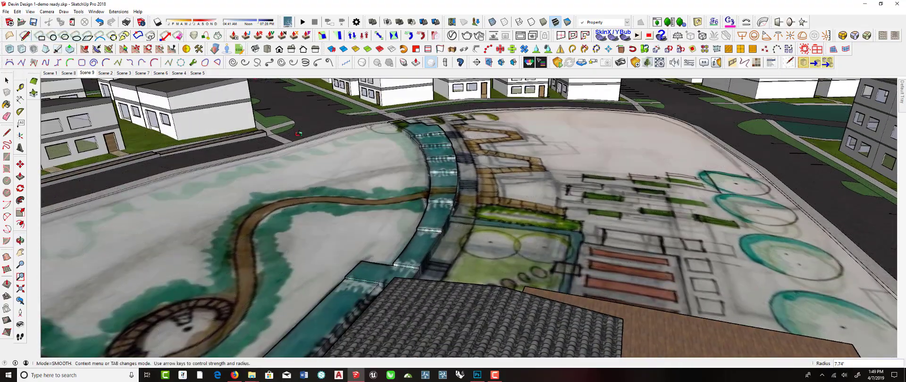
pyautogui.moveTo(298, 133); pyautogui.dragTo(295, 60, button='middle')
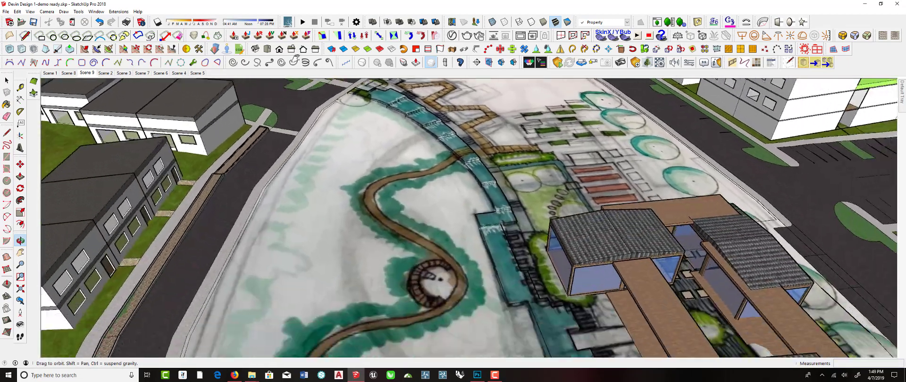
pyautogui.scroll(10, 490, 240)
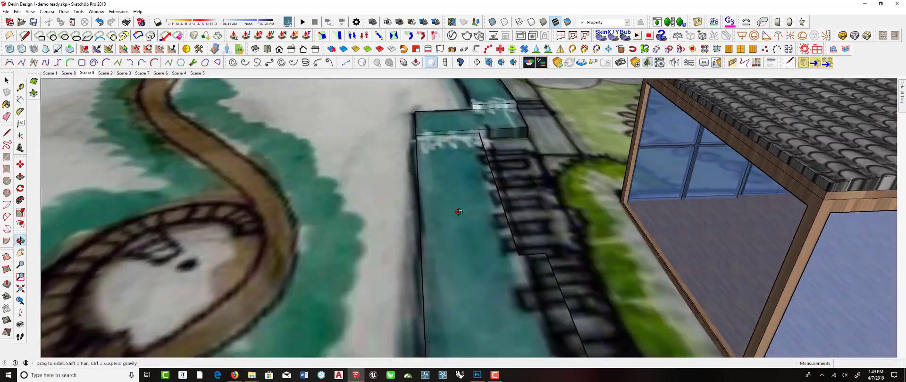
pyautogui.press('space')
pyautogui.click(451, 221)
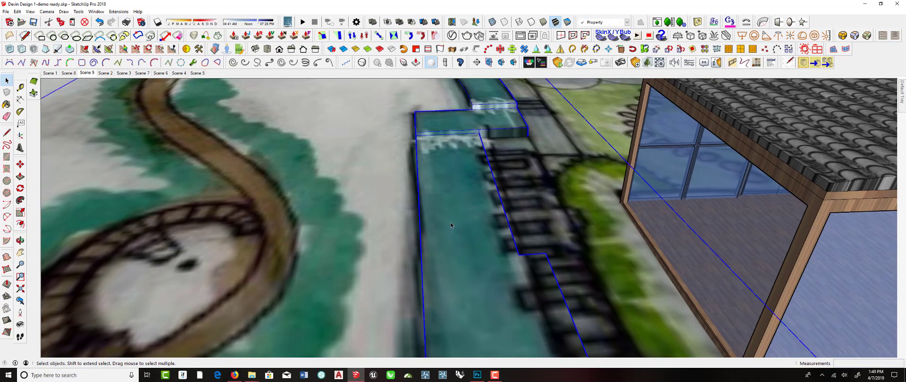
pyautogui.doubleClick(451, 222)
pyautogui.moveTo(450, 223); pyautogui.dragTo(397, 194, button='middle')
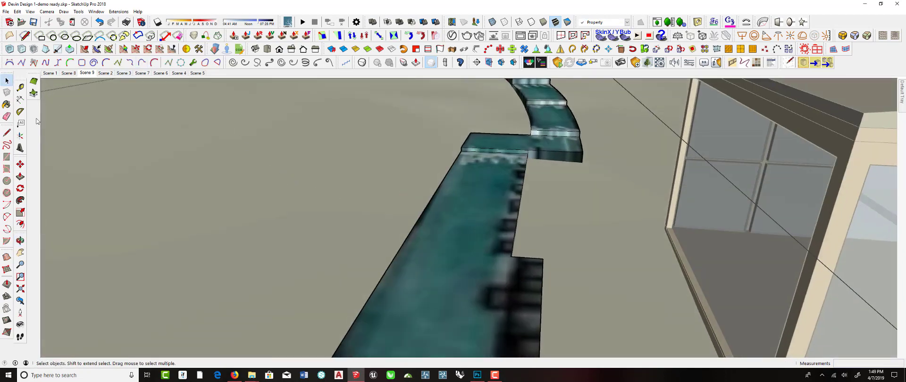
# Offset the long basin's top face inward to leave a narrow rim and push the inner face down about 0.42'.
pyautogui.click(20, 224)
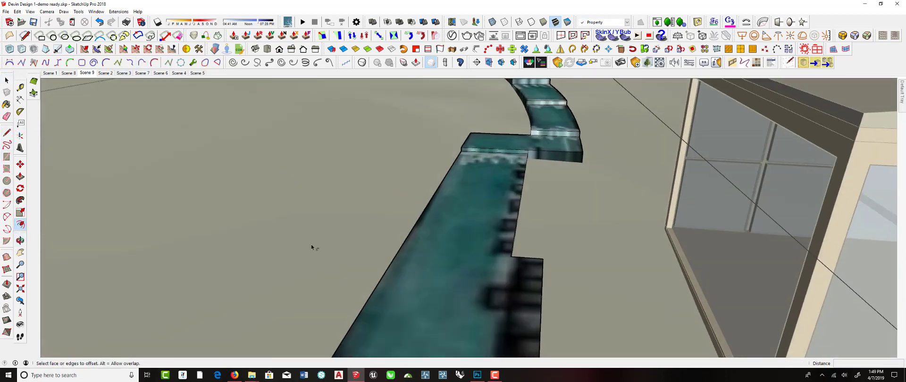
pyautogui.click(415, 237)
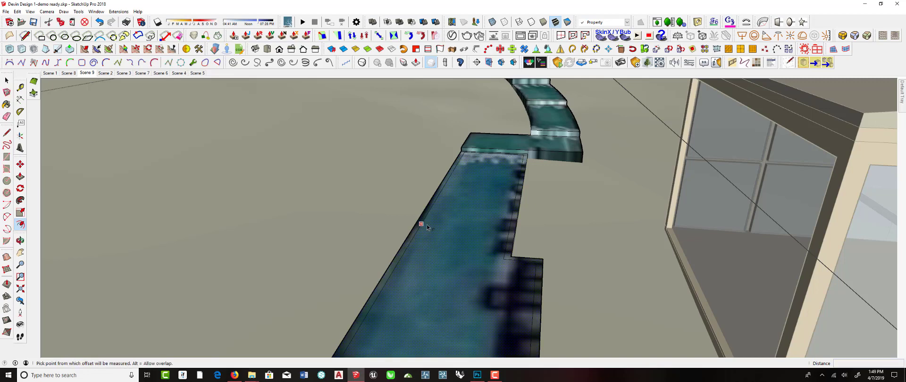
pyautogui.press('space')
pyautogui.press('p')
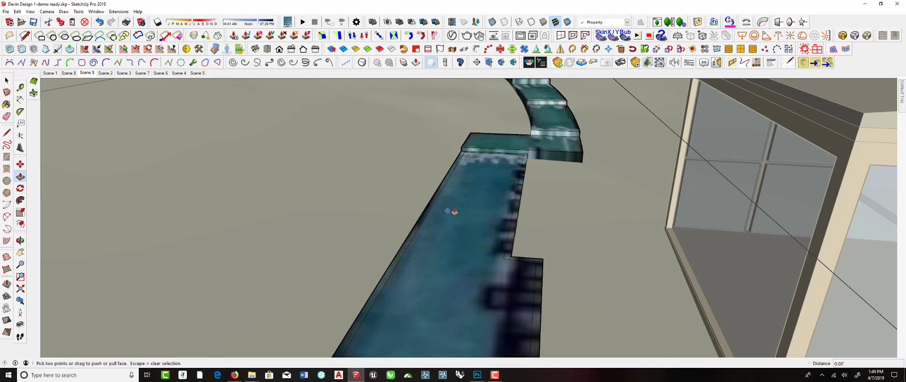
pyautogui.click(463, 199)
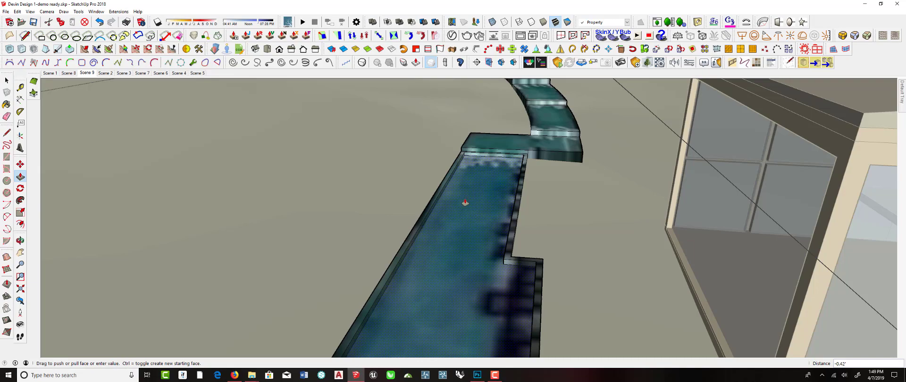
pyautogui.click(465, 202)
# Offset the top face of the wide basin above the long basin inward by about 0.5' to outline its rim.
pyautogui.moveTo(465, 202); pyautogui.dragTo(499, 350, button='middle')
pyautogui.scroll(4, 445, 241)
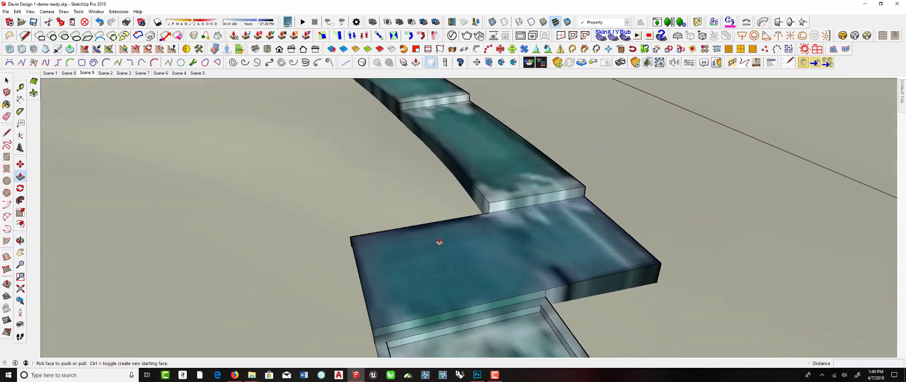
pyautogui.scroll(1, 439, 242)
pyautogui.click(21, 225)
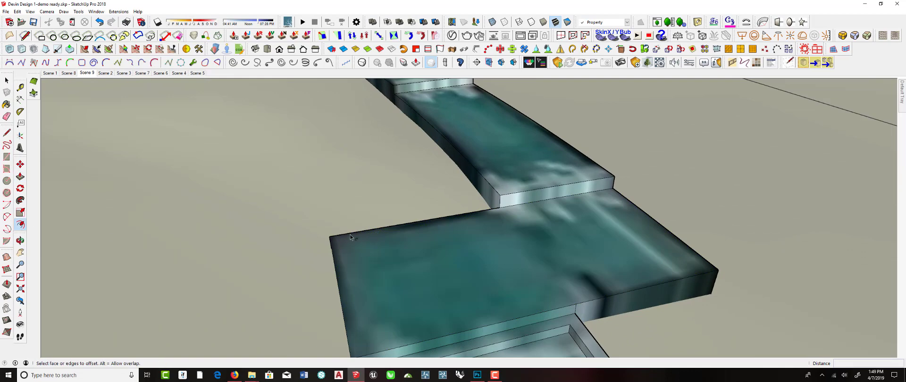
pyautogui.click(373, 230)
pyautogui.click(370, 241)
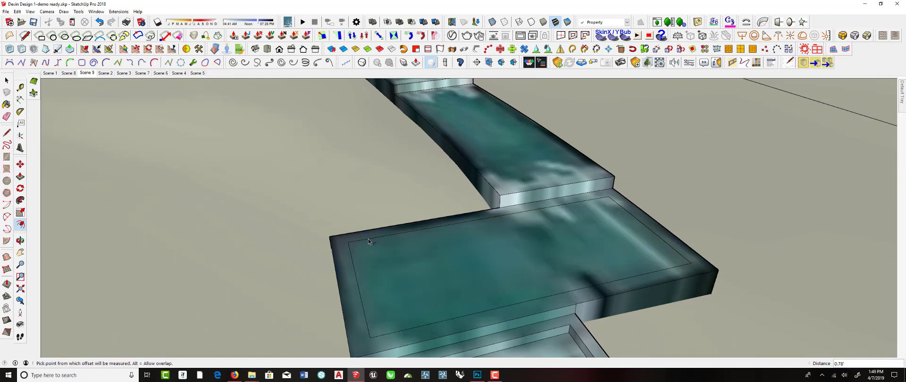
pyautogui.press('Return')
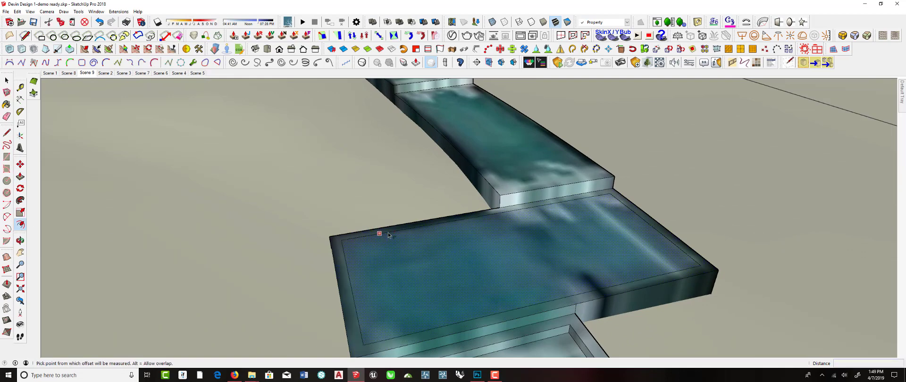
# Draw short edges across the long basin's rim and step wall at the corner nearest the glass pavilion, in line with the inner corner.
pyautogui.scroll(-1, 380, 232)
pyautogui.moveTo(432, 317)
pyautogui.mouseDown(button='middle')
pyautogui.moveTo(447, 285)
pyautogui.moveTo(452, 300)
pyautogui.mouseUp(button='middle')
pyautogui.press('l')
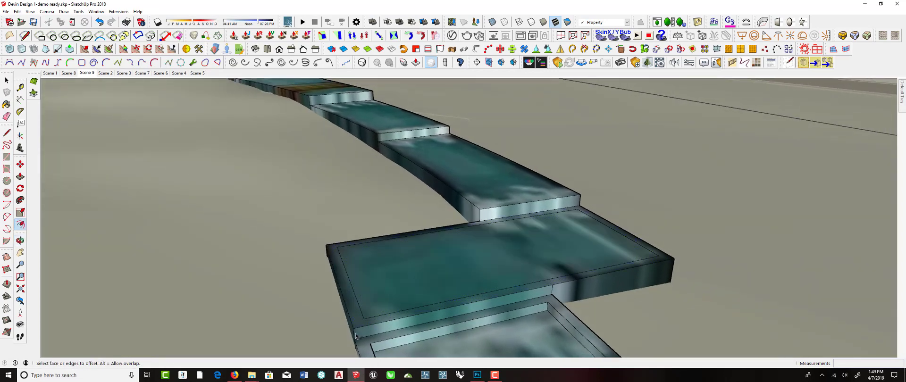
pyautogui.scroll(5, 554, 302)
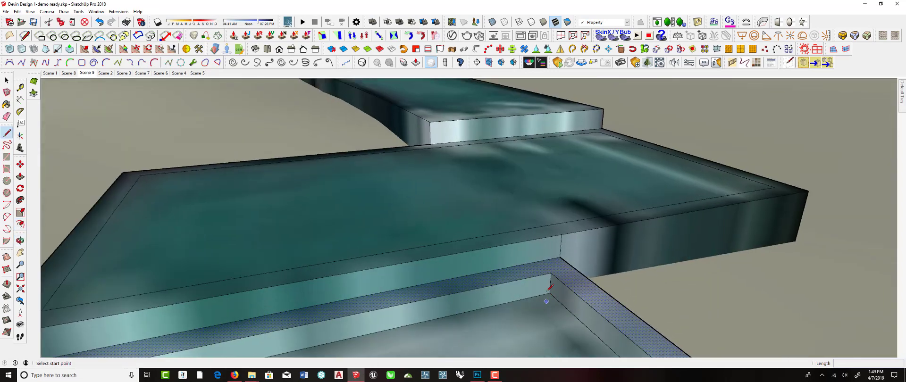
pyautogui.moveTo(553, 263); pyautogui.dragTo(568, 295, button='middle')
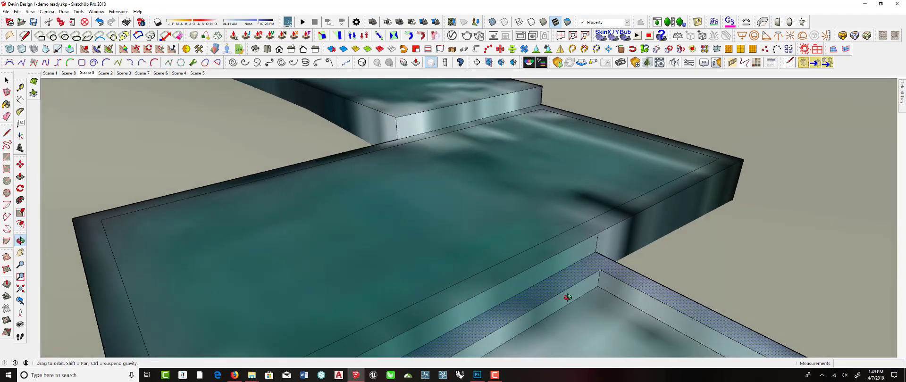
pyautogui.click(598, 267)
pyautogui.click(586, 256)
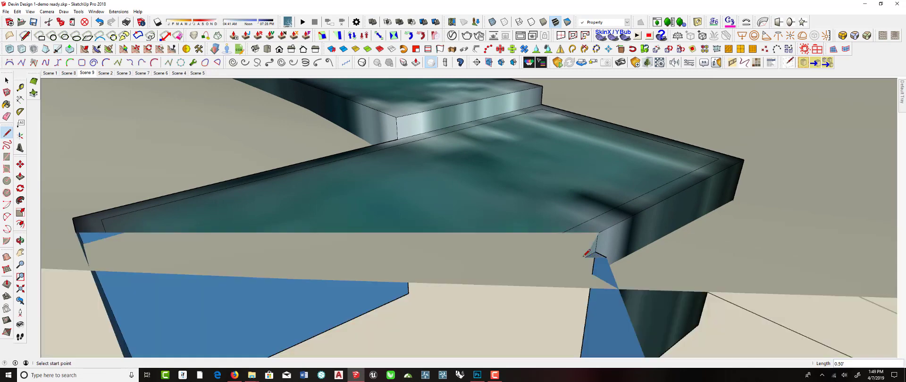
pyautogui.moveTo(581, 258)
pyautogui.mouseDown(button='middle')
pyautogui.moveTo(573, 265)
pyautogui.moveTo(580, 261)
pyautogui.mouseUp(button='middle')
pyautogui.click(581, 261)
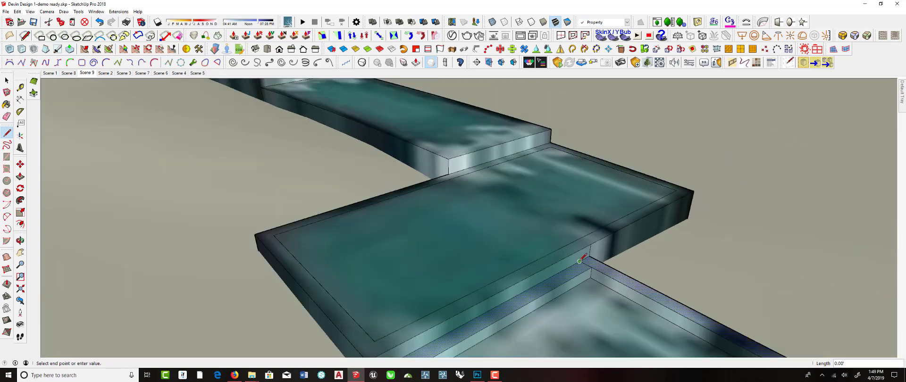
pyautogui.click(581, 250)
# Draw matching short edges at the opposite end of the rim below the step and delete the stray edge at that corner.
pyautogui.scroll(-2, 453, 295)
pyautogui.click(415, 351)
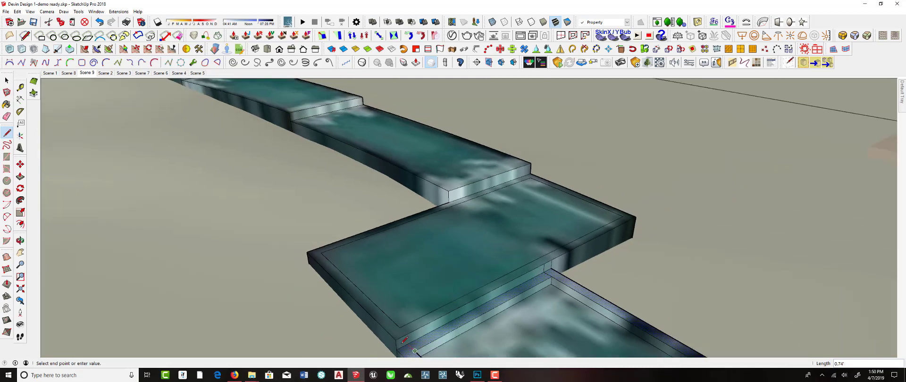
pyautogui.click(406, 345)
pyautogui.click(407, 345)
pyautogui.click(408, 332)
pyautogui.click(406, 334)
pyautogui.scroll(-10, 407, 325)
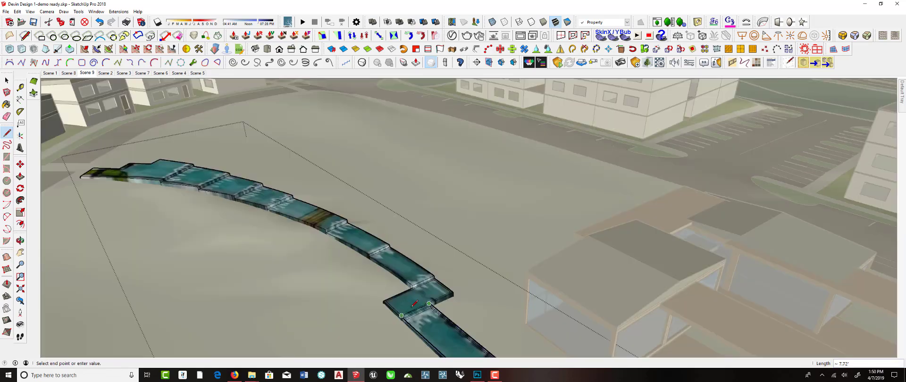
pyautogui.moveTo(361, 305); pyautogui.dragTo(416, 333, button='middle')
pyautogui.scroll(4, 525, 263)
pyautogui.scroll(8, 583, 258)
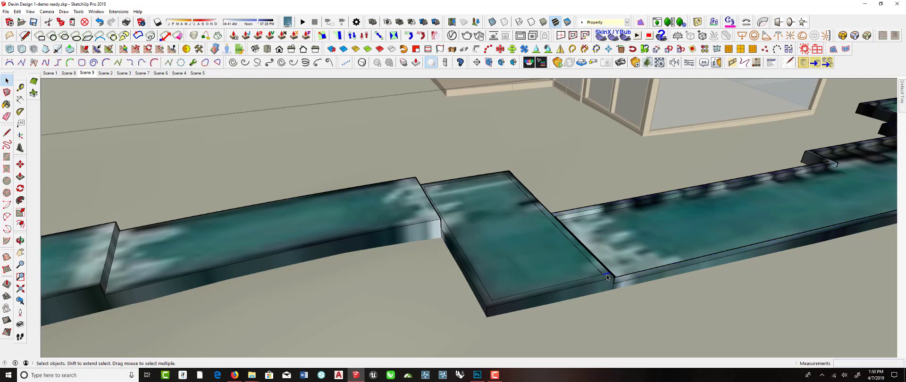
pyautogui.press('Delete')
# Draw a 0.50' edge across the wide basin's rim from its inset corner to the step edge facing the long basin.
pyautogui.press('l')
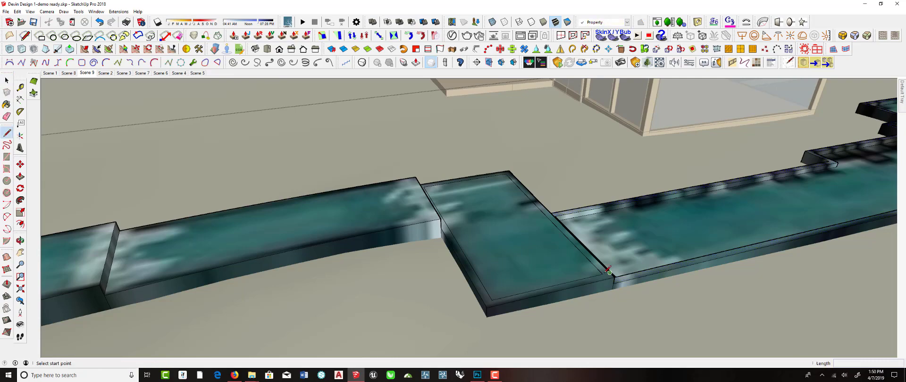
pyautogui.click(602, 274)
pyautogui.moveTo(603, 274); pyautogui.dragTo(427, 292, button='middle')
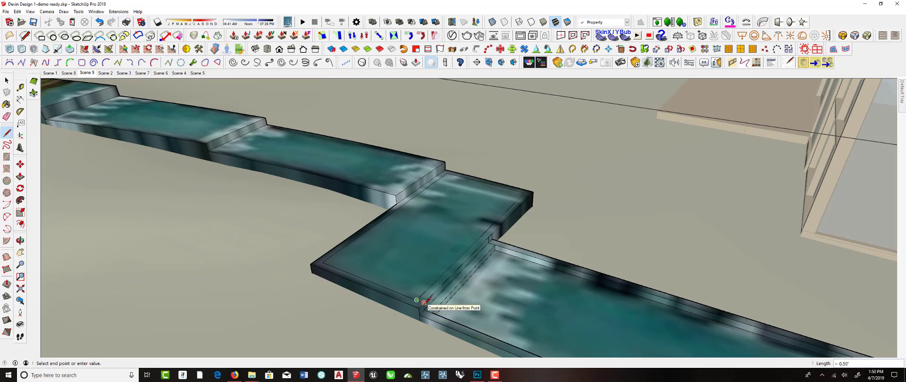
pyautogui.scroll(4, 425, 300)
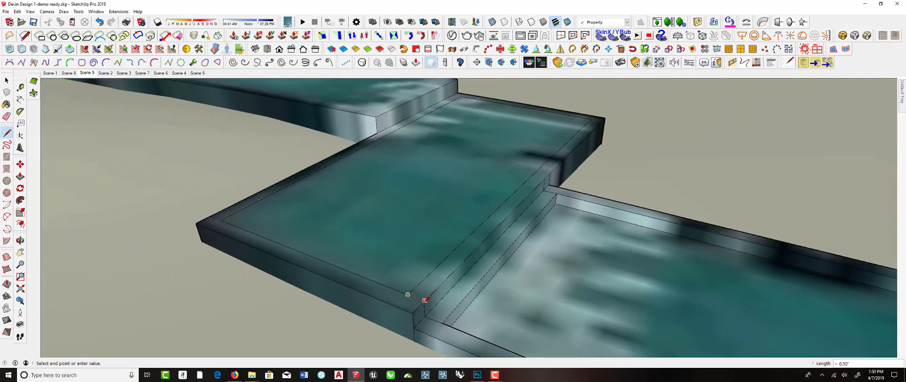
pyautogui.click(424, 302)
pyautogui.press('space')
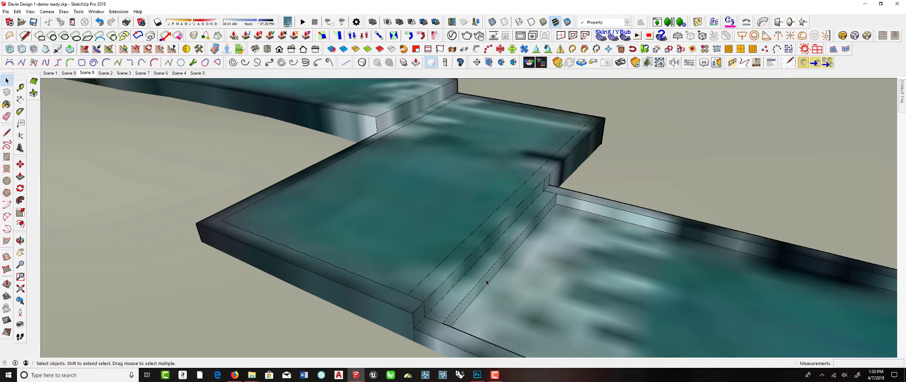
# Push the long basin's rim strip beneath the step wall down 0.42' to the basin floor.
pyautogui.press('p')
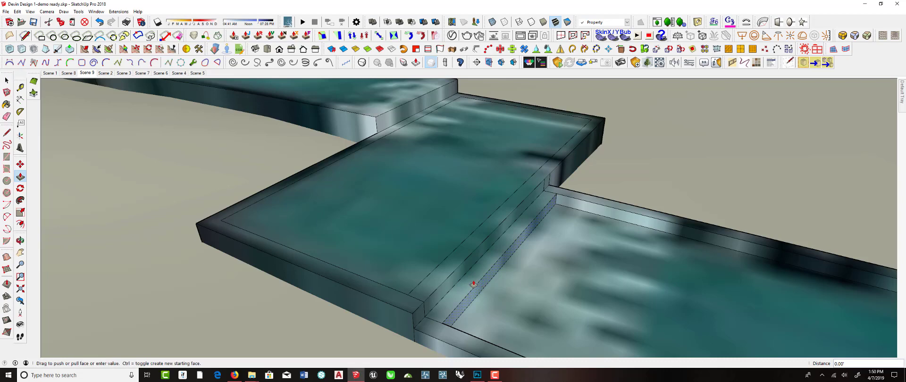
pyautogui.click(474, 285)
pyautogui.moveTo(539, 235); pyautogui.dragTo(447, 244, button='middle')
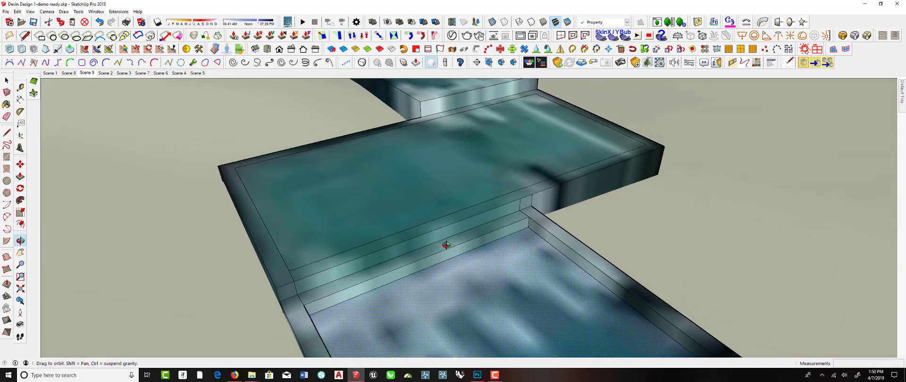
pyautogui.click(355, 284)
pyautogui.click(356, 299)
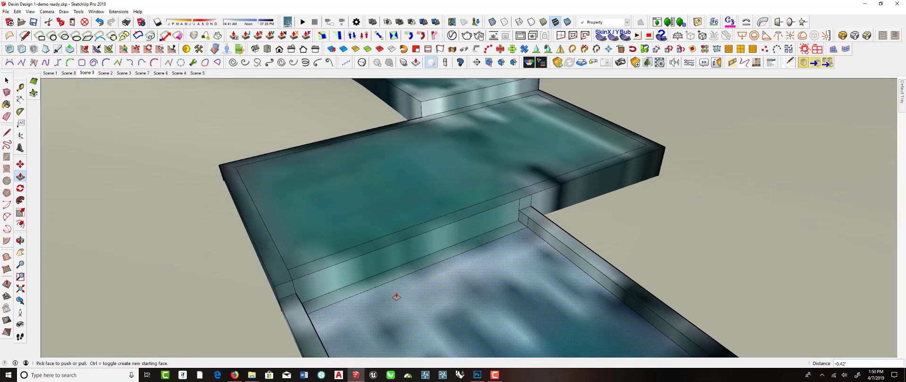
pyautogui.click(333, 270)
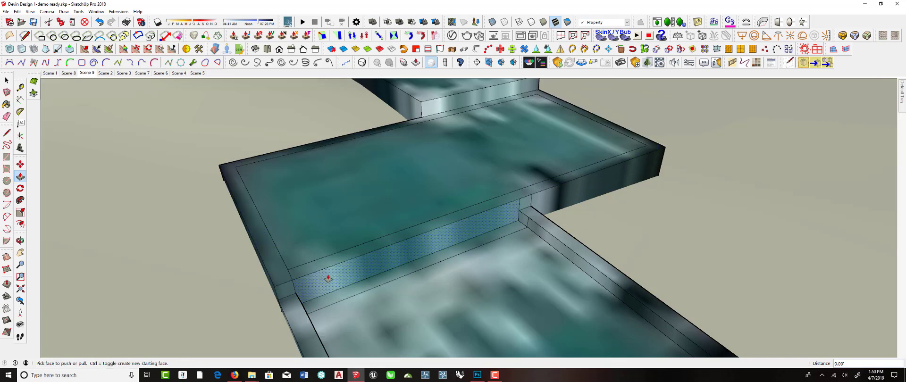
pyautogui.press('Escape')
# Draw a 0.50' edge across the wide basin's rim at the pavilion-side end of the step to close off the overflow strip.
pyautogui.press('l')
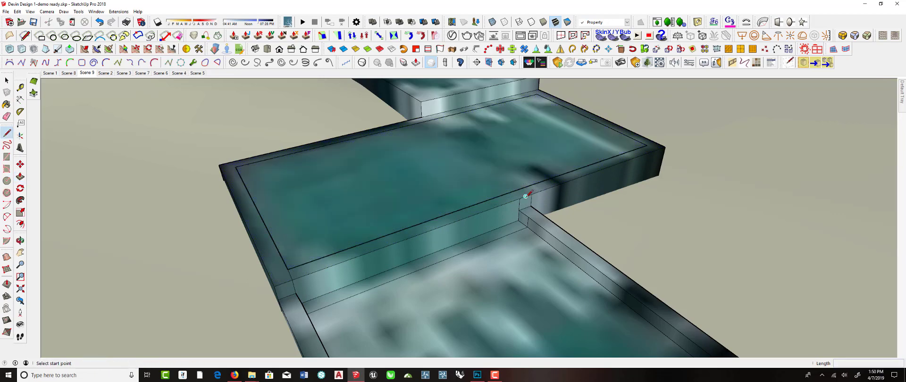
pyautogui.moveTo(486, 196); pyautogui.dragTo(492, 208, button='middle')
pyautogui.click(523, 203)
pyautogui.press('Escape')
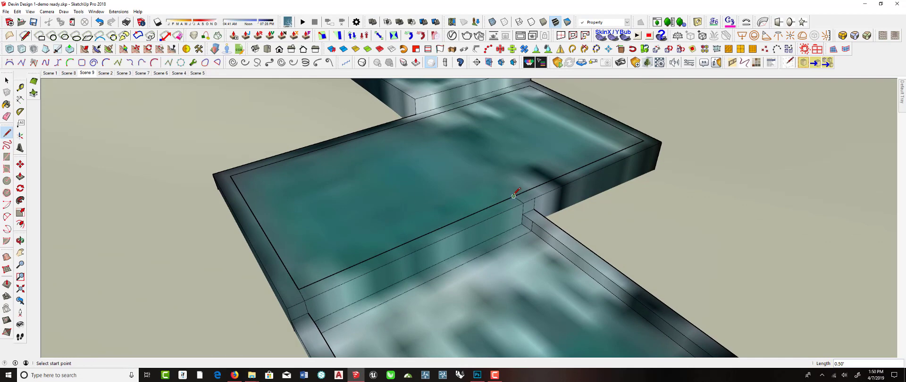
# Push the wide basin's rim strip above the step down 0.89' and recess its inner face 0.29'.
pyautogui.press('space')
pyautogui.press('p')
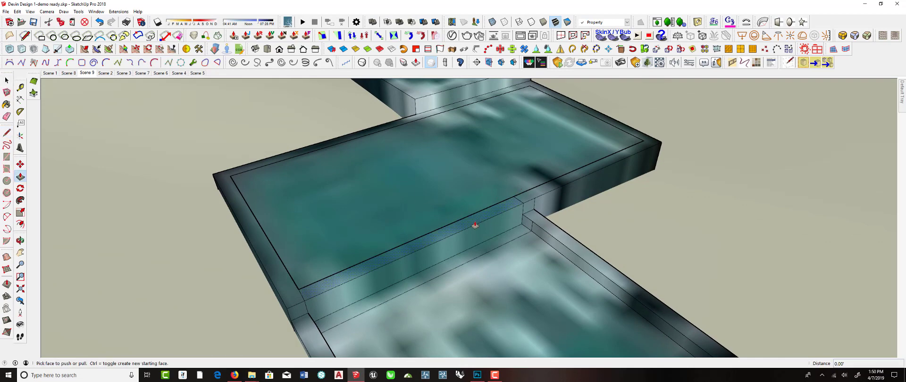
pyautogui.click(471, 234)
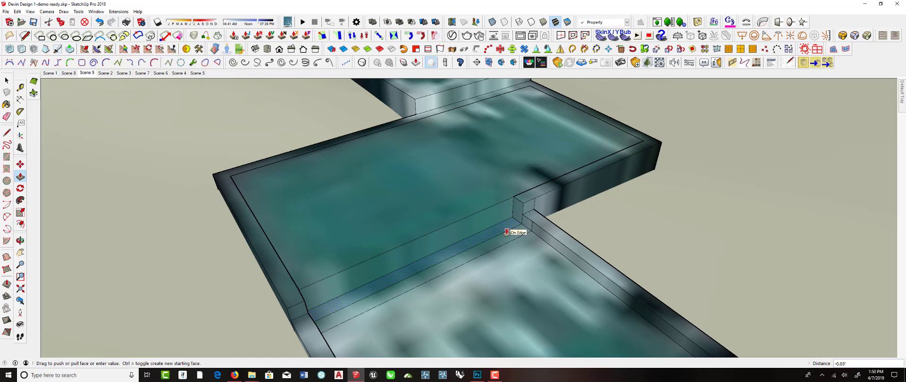
pyautogui.click(507, 232)
pyautogui.click(477, 194)
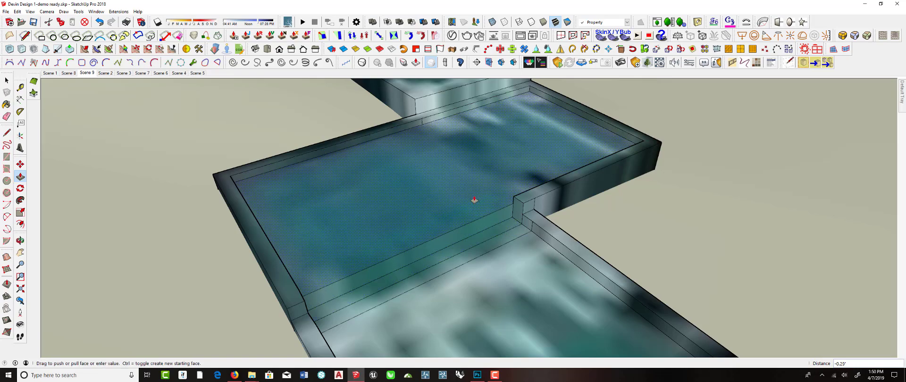
# Examine the recessed basins from several angles and their fit within the textured site, including the terrain around the brown path.
pyautogui.moveTo(475, 200); pyautogui.dragTo(394, 180, button='middle')
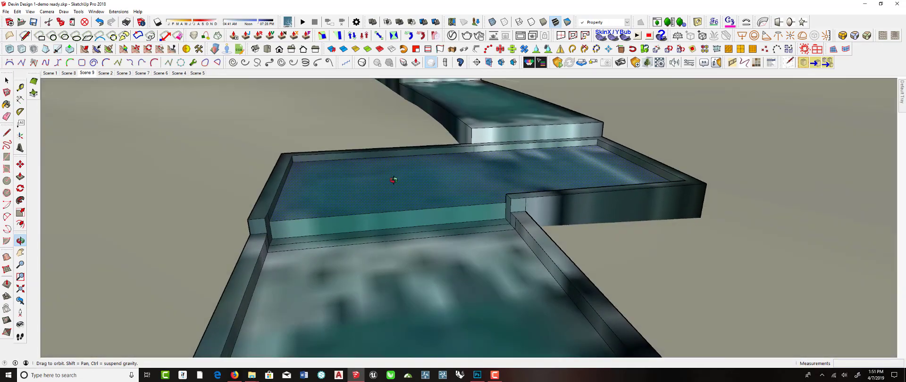
pyautogui.scroll(-4, 394, 180)
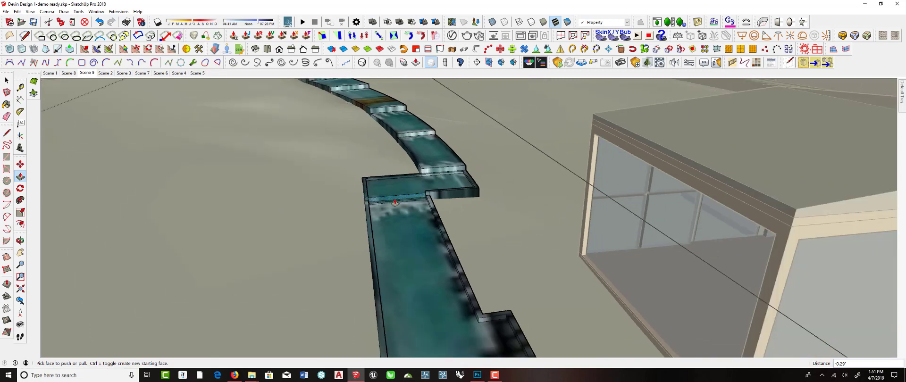
pyautogui.moveTo(395, 200); pyautogui.dragTo(404, 176, button='middle')
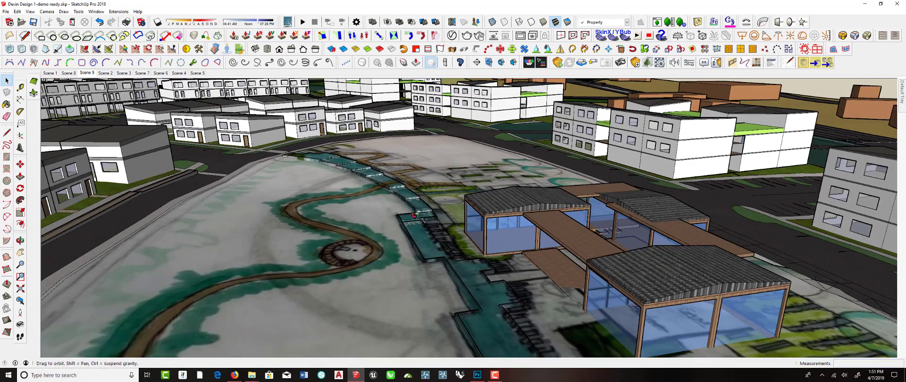
pyautogui.moveTo(414, 216); pyautogui.dragTo(442, 246, button='middle')
pyautogui.scroll(3, 400, 170)
pyautogui.scroll(-6, 420, 181)
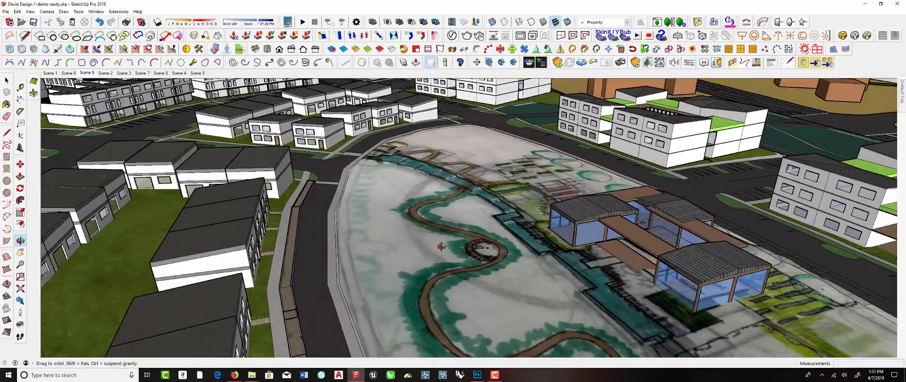
pyautogui.moveTo(484, 214); pyautogui.dragTo(469, 174, button='middle')
pyautogui.moveTo(310, 267); pyautogui.dragTo(412, 194, button='middle')
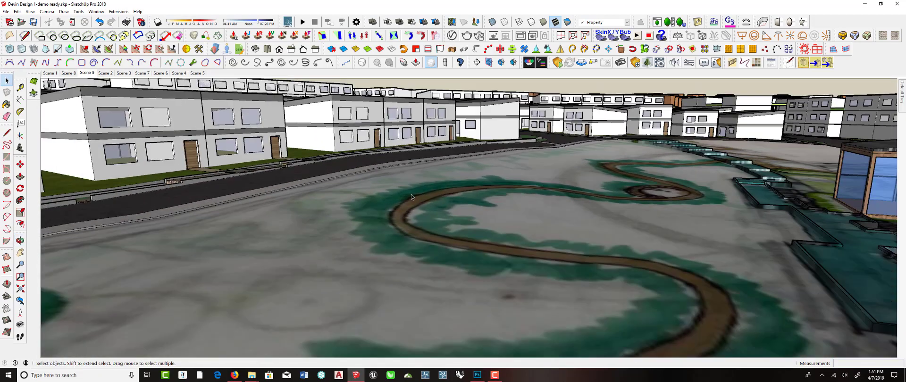
# Turn on hidden geometry, then select the terrain around the brown path's large bend with a 7.74' brush and subdivide it.
pyautogui.click(30, 12)
pyautogui.click(52, 37)
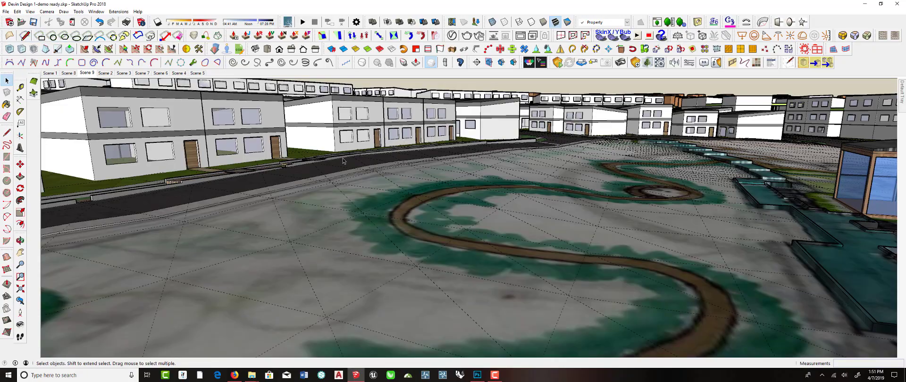
pyautogui.moveTo(441, 192); pyautogui.dragTo(458, 196, button='middle')
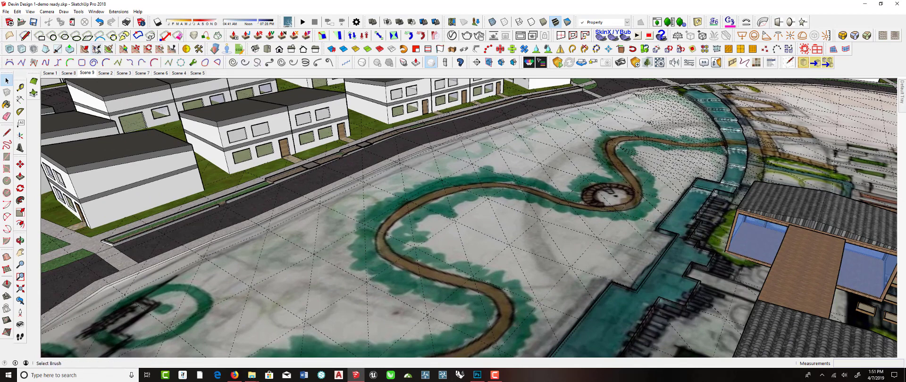
pyautogui.press('b')
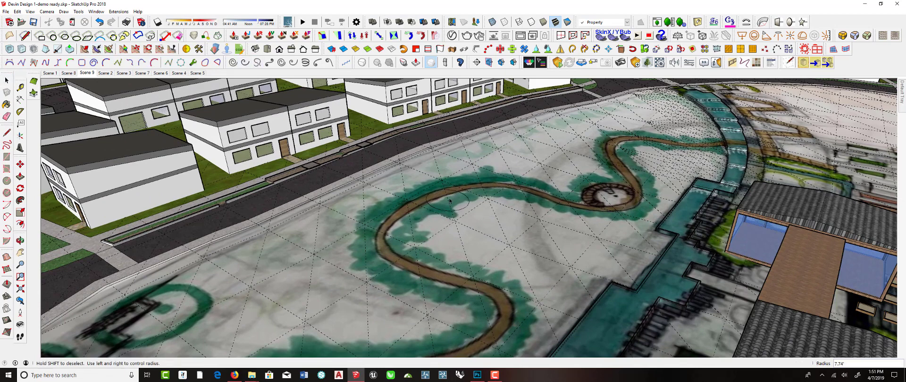
pyautogui.moveTo(454, 198)
pyautogui.mouseDown()
pyautogui.moveTo(411, 190)
pyautogui.moveTo(351, 239)
pyautogui.moveTo(421, 242)
pyautogui.moveTo(516, 191)
pyautogui.moveTo(477, 171)
pyautogui.moveTo(427, 166)
pyautogui.moveTo(436, 246)
pyautogui.moveTo(387, 282)
pyautogui.moveTo(370, 266)
pyautogui.moveTo(352, 267)
pyautogui.moveTo(359, 284)
pyautogui.moveTo(387, 285)
pyautogui.moveTo(359, 291)
pyautogui.mouseUp()
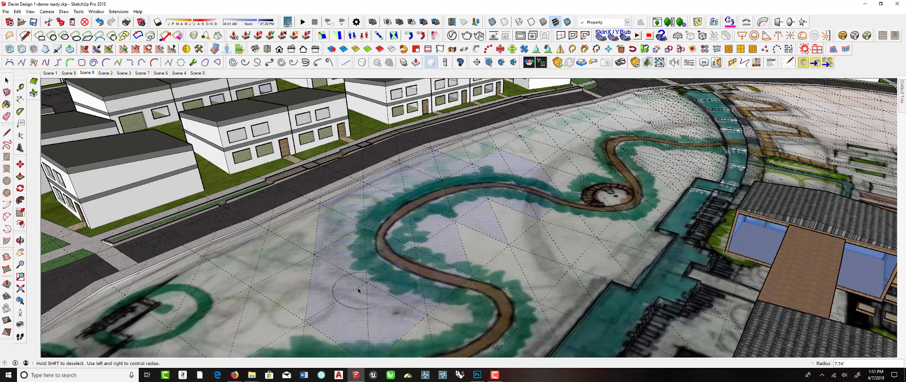
pyautogui.click(23, 49)
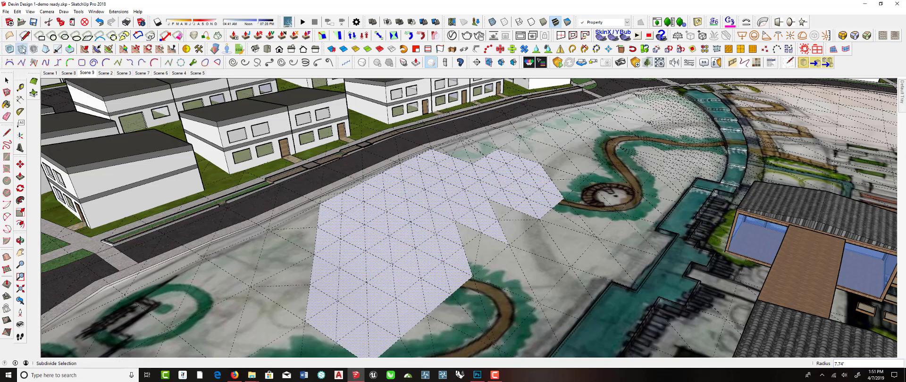
# Subdivide the selected terrain around the brown path's large bend once more.
pyautogui.click(23, 50)
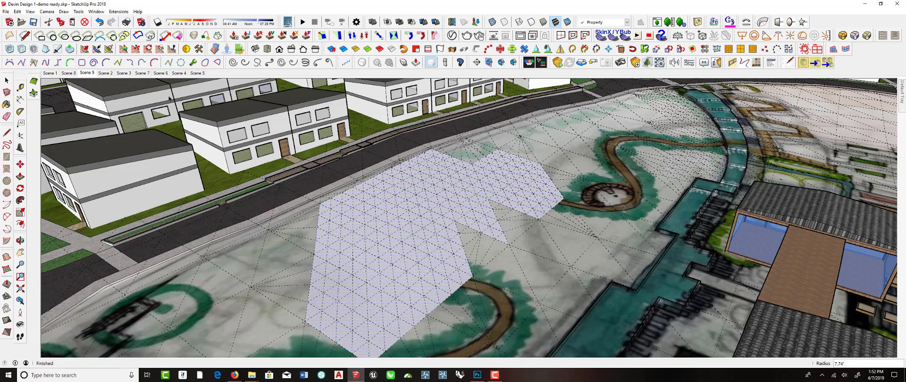
pyautogui.scroll(-3, 463, 143)
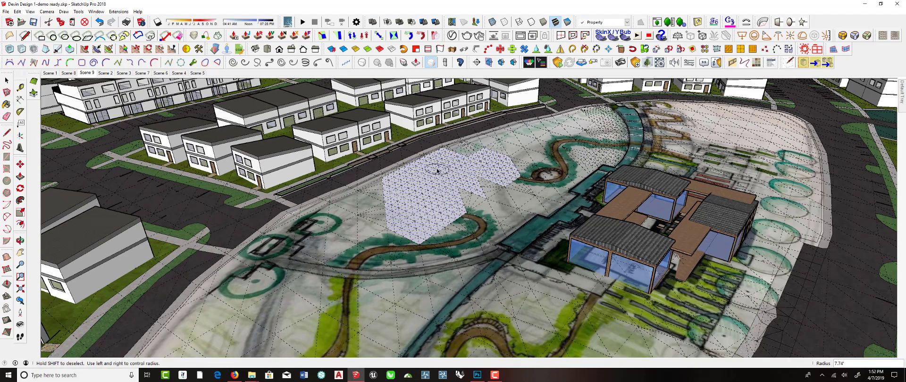
pyautogui.scroll(2, 439, 164)
# Turn off hidden geometry and paint the selected blank terrain faces with the site plan texture.
pyautogui.click(29, 12)
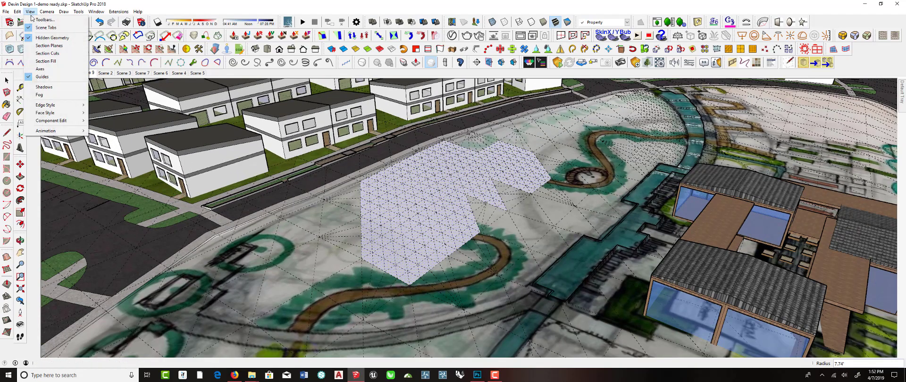
pyautogui.click(42, 38)
pyautogui.click(7, 105)
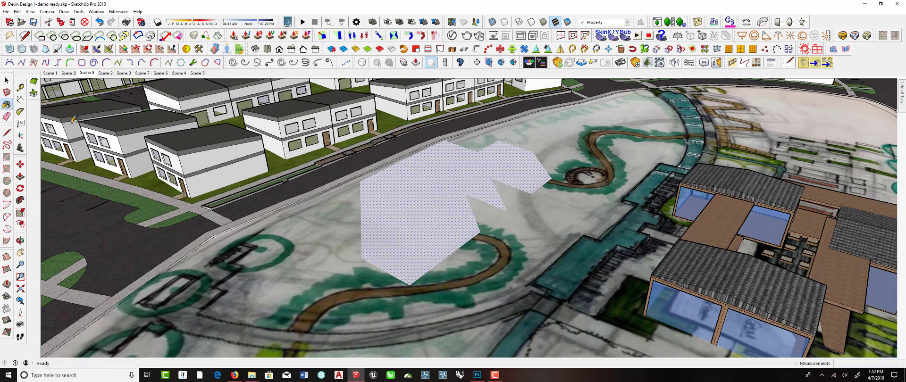
pyautogui.click(381, 206)
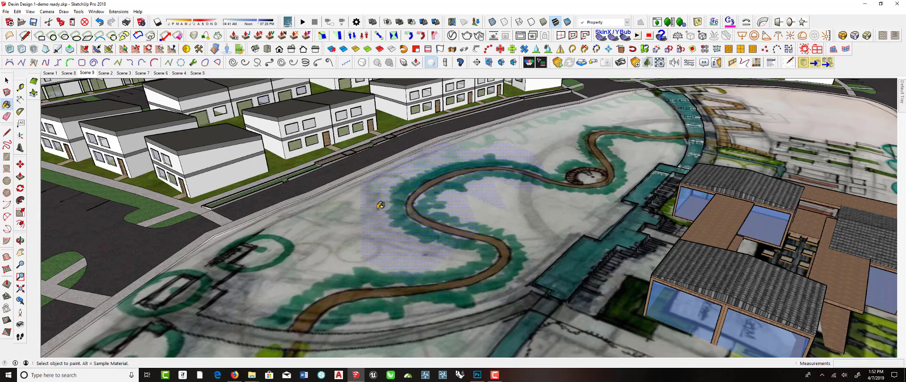
# Start terrain sculpting in Smooth mode, clear the face selection and turn hidden geometry back on.
pyautogui.click(84, 50)
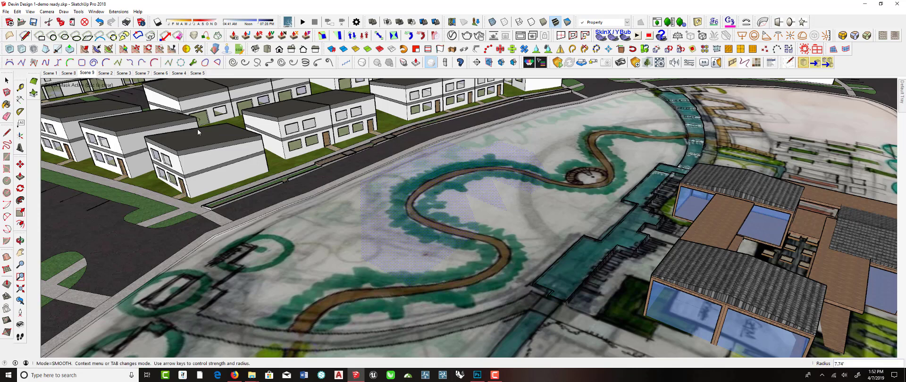
pyautogui.press('Escape')
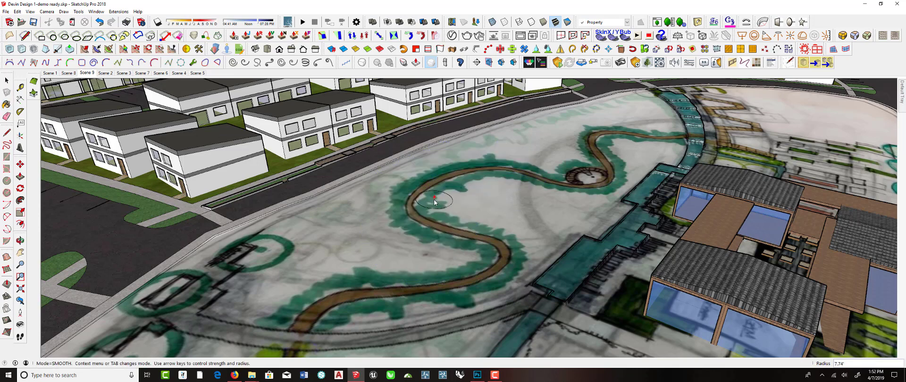
pyautogui.click(30, 12)
pyautogui.click(52, 37)
# Reduce the brush radius to about 4.33' and brush-select the terrain faces along the brown path's large bend.
pyautogui.scroll(5, 411, 198)
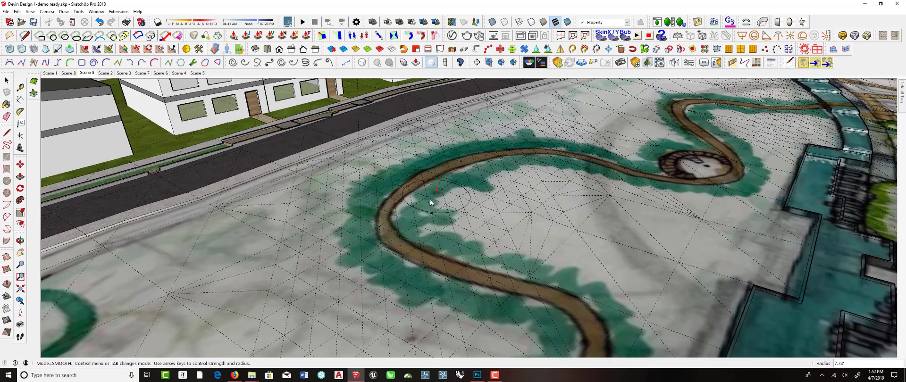
pyautogui.moveTo(406, 203)
pyautogui.mouseDown(button='middle')
pyautogui.moveTo(435, 166)
pyautogui.moveTo(493, 166)
pyautogui.moveTo(482, 163)
pyautogui.moveTo(488, 150)
pyautogui.moveTo(478, 193)
pyautogui.moveTo(472, 167)
pyautogui.moveTo(473, 193)
pyautogui.moveTo(440, 225)
pyautogui.mouseUp(button='middle')
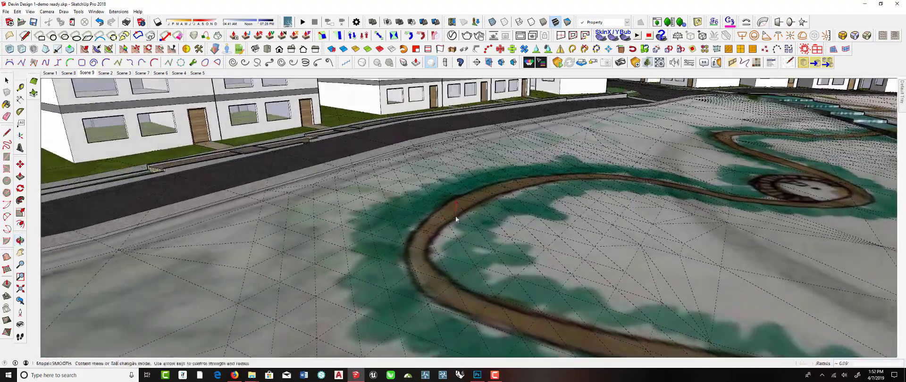
pyautogui.press('Left')
pyautogui.press('Left')
pyautogui.press('Left')
pyautogui.press('Tab')
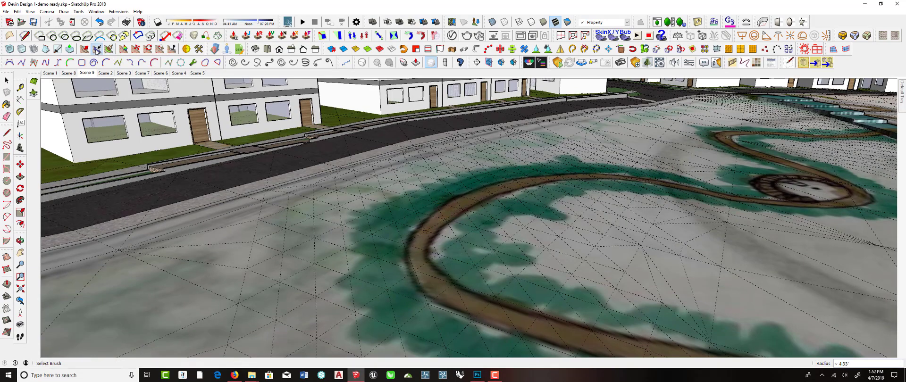
pyautogui.moveTo(425, 257); pyautogui.dragTo(462, 206)
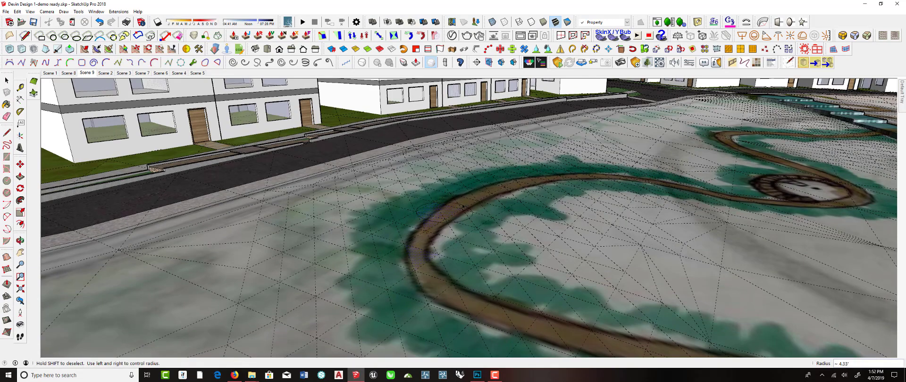
pyautogui.moveTo(574, 181); pyautogui.dragTo(575, 180)
pyautogui.moveTo(439, 225); pyautogui.dragTo(392, 241)
pyautogui.moveTo(415, 280); pyautogui.dragTo(455, 219)
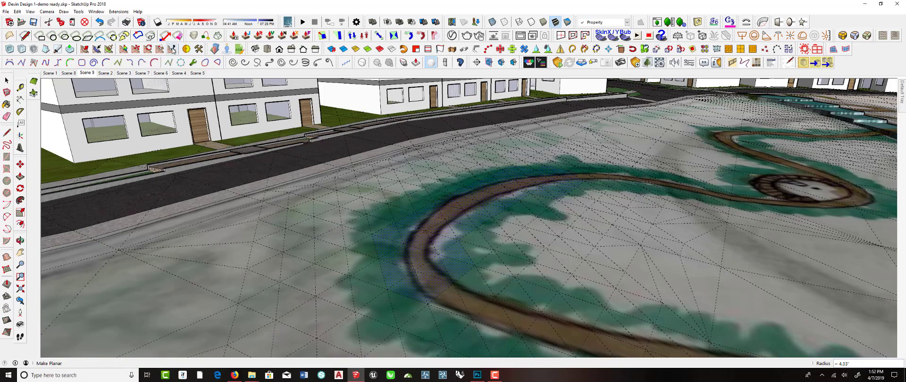
# Make the selected faces along the path bend planar in the XY plane.
pyautogui.click(178, 50)
pyautogui.click(486, 184)
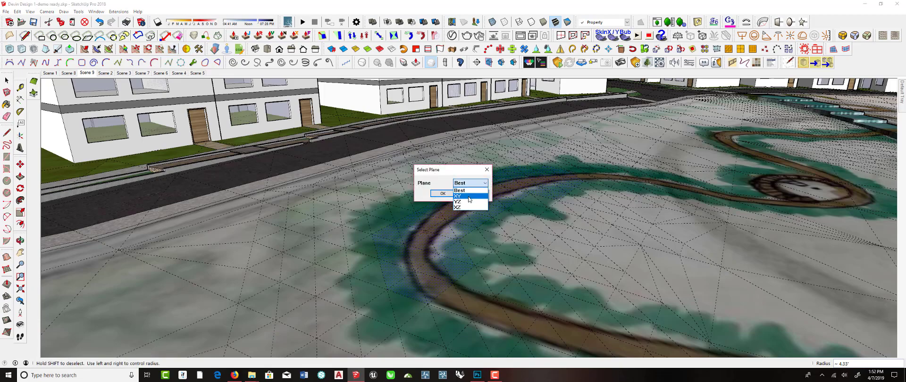
pyautogui.click(467, 196)
pyautogui.click(444, 193)
# Clear the selection and smooth the terrain around the brown path's large bend with the 4.33' brush.
pyautogui.moveTo(445, 193); pyautogui.dragTo(479, 243, button='middle')
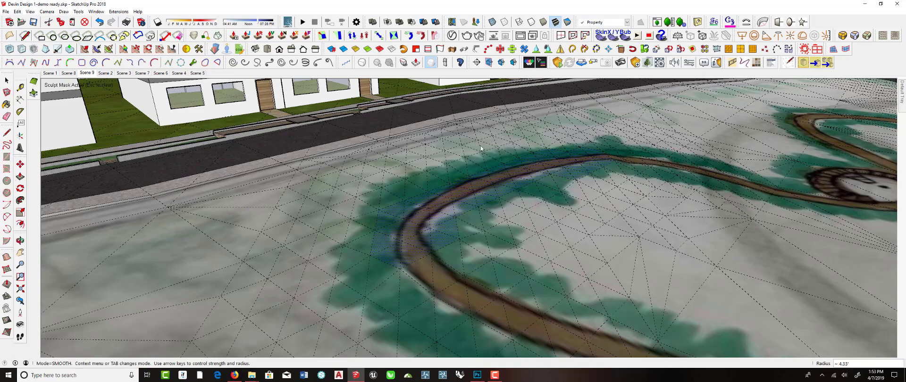
pyautogui.moveTo(550, 178); pyautogui.dragTo(587, 189, button='middle')
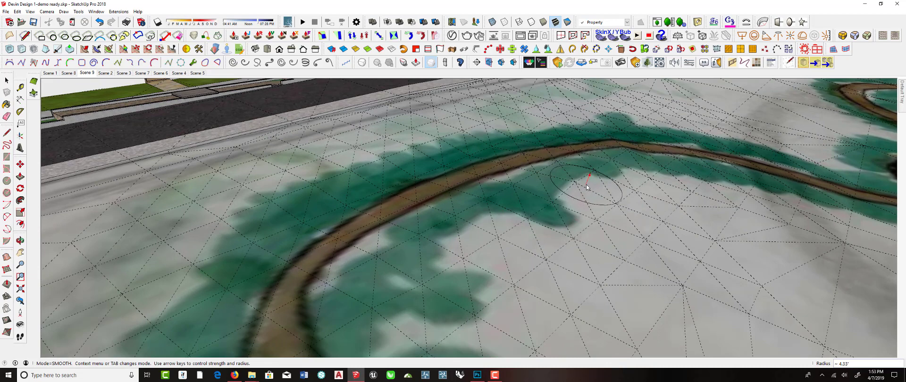
pyautogui.rightClick(586, 186)
pyautogui.click(597, 198)
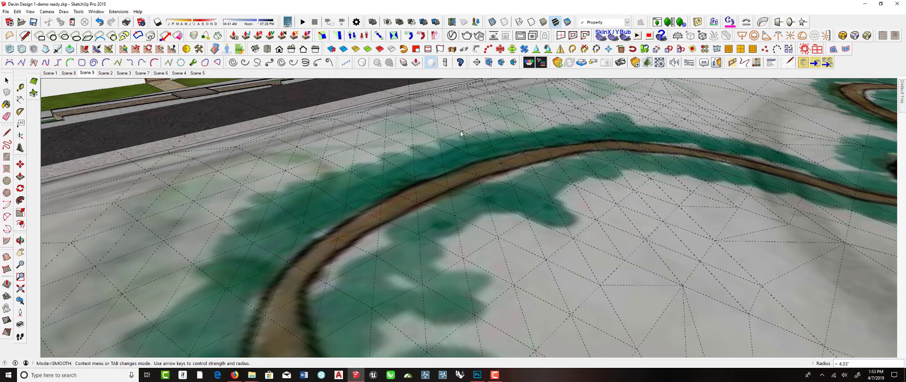
pyautogui.moveTo(502, 126); pyautogui.dragTo(458, 147, button='middle')
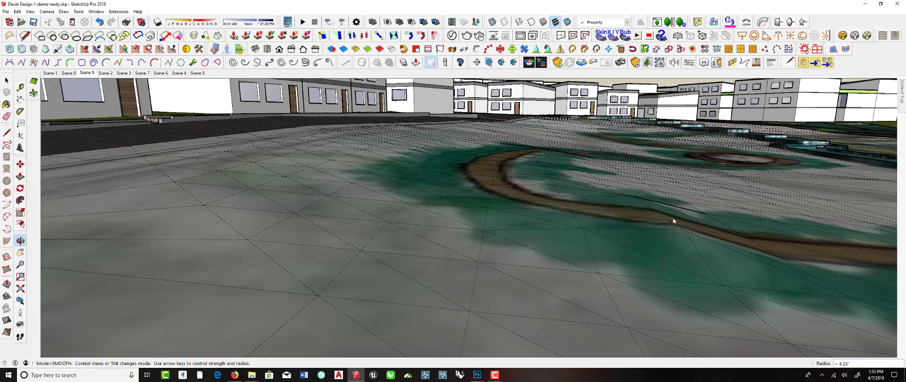
pyautogui.moveTo(672, 217); pyautogui.dragTo(536, 244, button='middle')
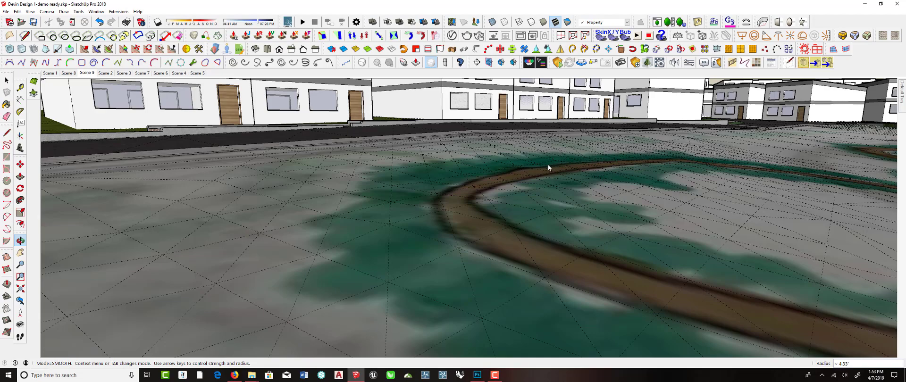
pyautogui.moveTo(545, 187); pyautogui.dragTo(523, 197, button='middle')
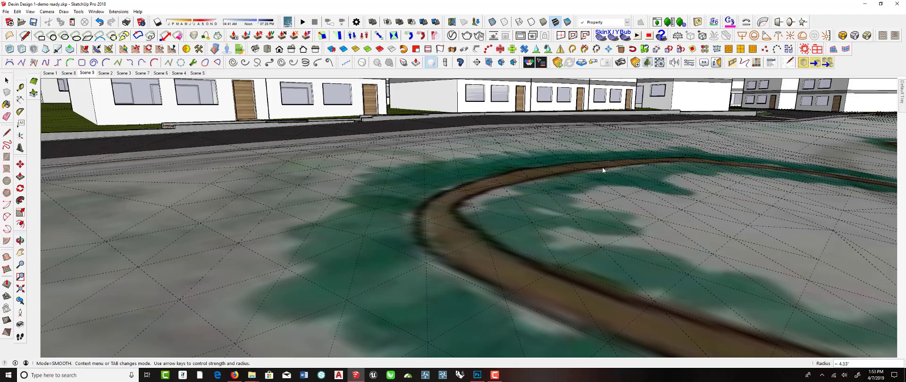
pyautogui.moveTo(451, 185); pyautogui.dragTo(522, 197, button='middle')
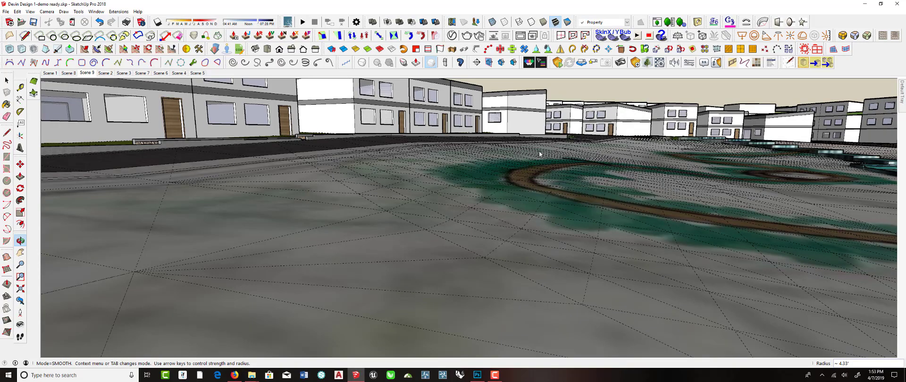
pyautogui.moveTo(559, 150); pyautogui.dragTo(401, 170, button='middle')
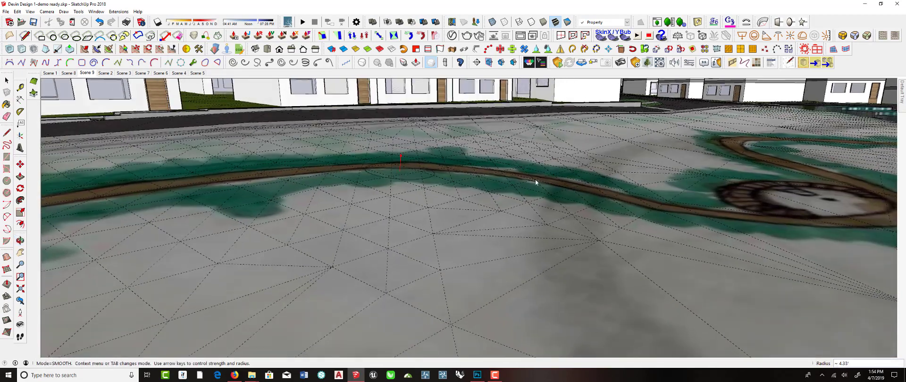
# Switch the brush to Sculpt mode and sculpt the terrain beside the path between the large bend and the round plaza.
pyautogui.rightClick(656, 212)
pyautogui.click(663, 211)
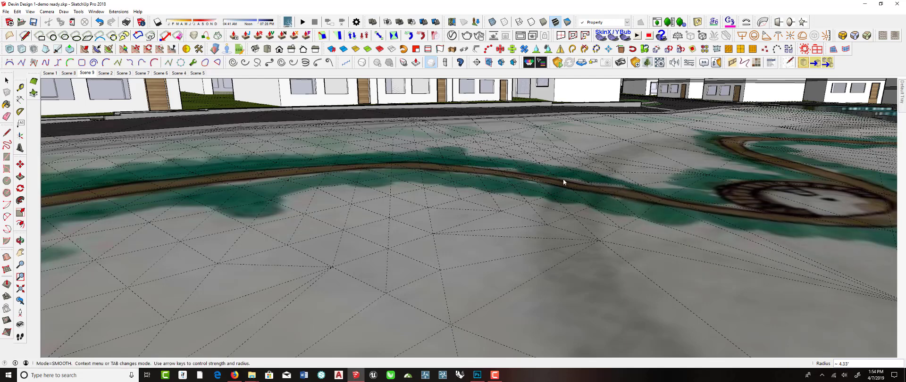
pyautogui.press('Tab')
pyautogui.press('Tab')
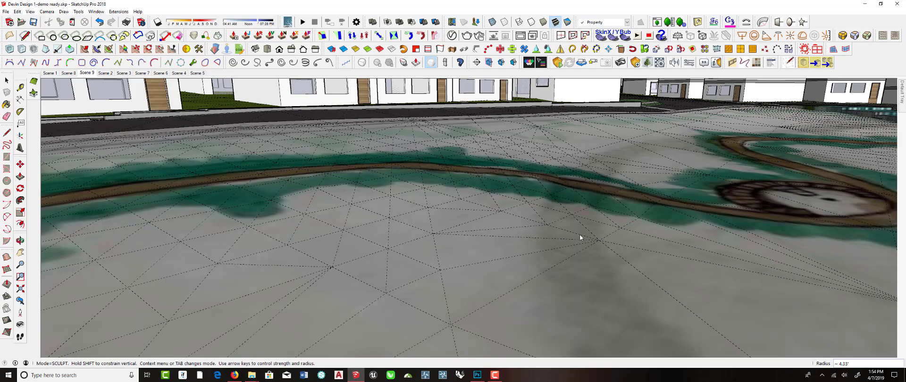
pyautogui.moveTo(580, 236); pyautogui.dragTo(657, 226, button='middle')
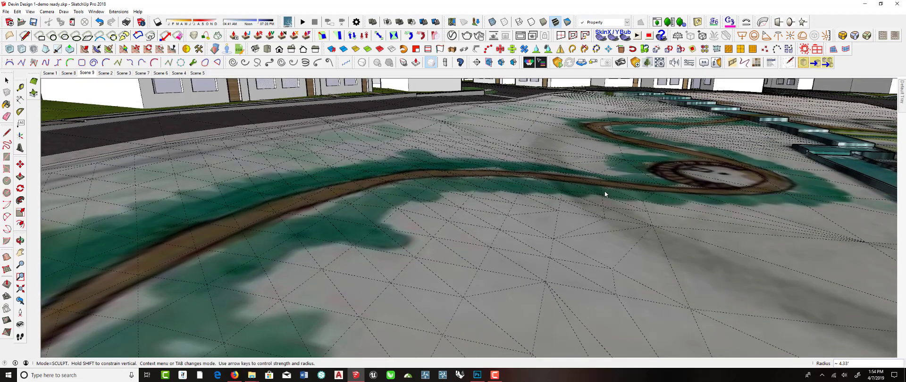
pyautogui.moveTo(563, 230); pyautogui.dragTo(449, 211)
# Switch the brush to Smooth mode and smooth the terrain along the brown path from the round plaza back around the bend.
pyautogui.moveTo(449, 211)
pyautogui.mouseDown(button='middle')
pyautogui.moveTo(469, 166)
pyautogui.moveTo(529, 224)
pyautogui.mouseUp(button='middle')
pyautogui.scroll(5, 469, 166)
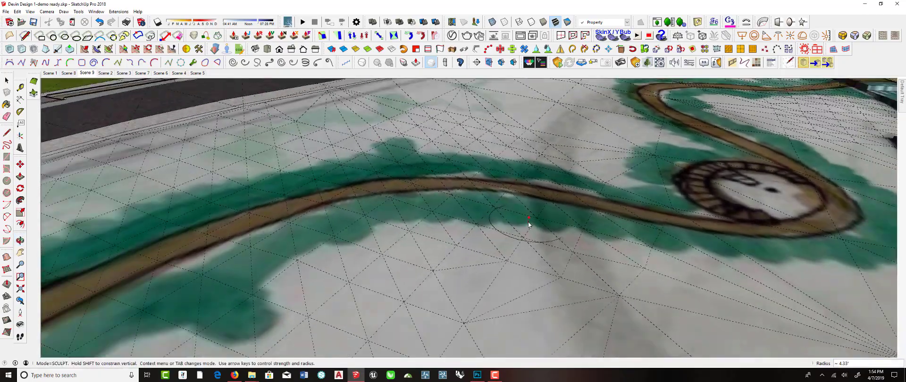
pyautogui.rightClick(529, 222)
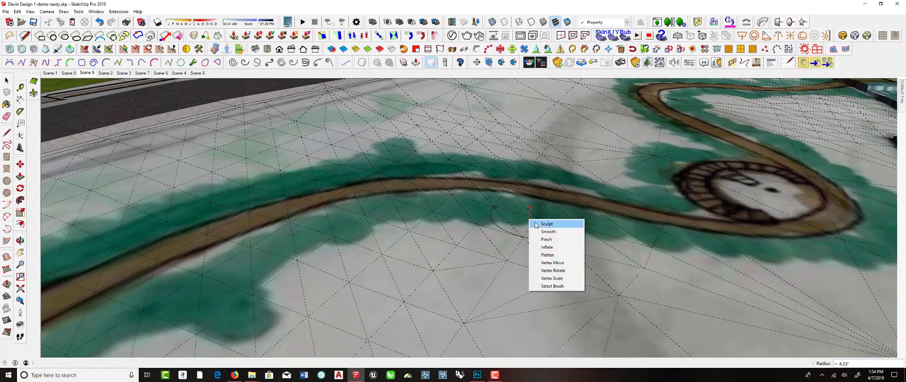
pyautogui.click(547, 231)
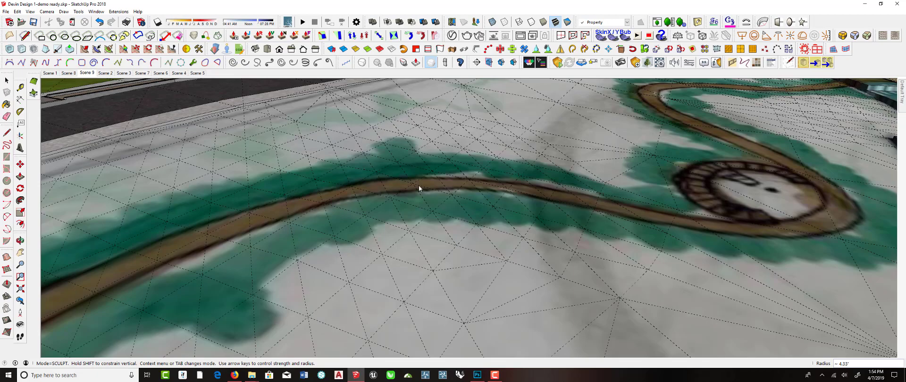
pyautogui.moveTo(419, 187)
pyautogui.mouseDown(button='middle')
pyautogui.moveTo(456, 148)
pyautogui.moveTo(477, 160)
pyautogui.mouseUp(button='middle')
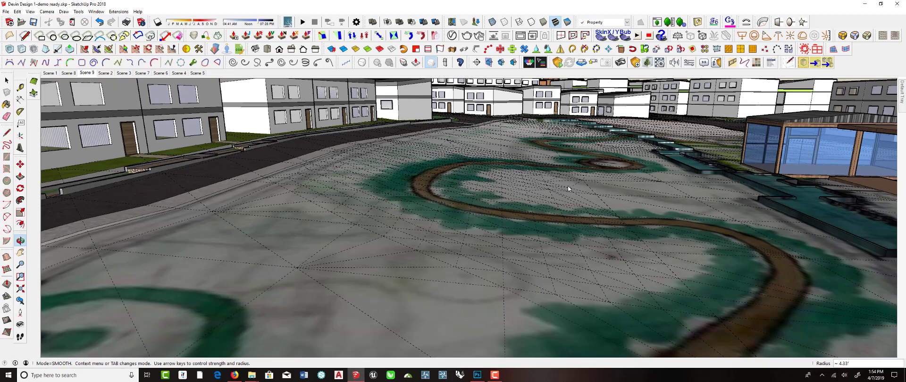
pyautogui.moveTo(460, 188); pyautogui.dragTo(418, 180, button='middle')
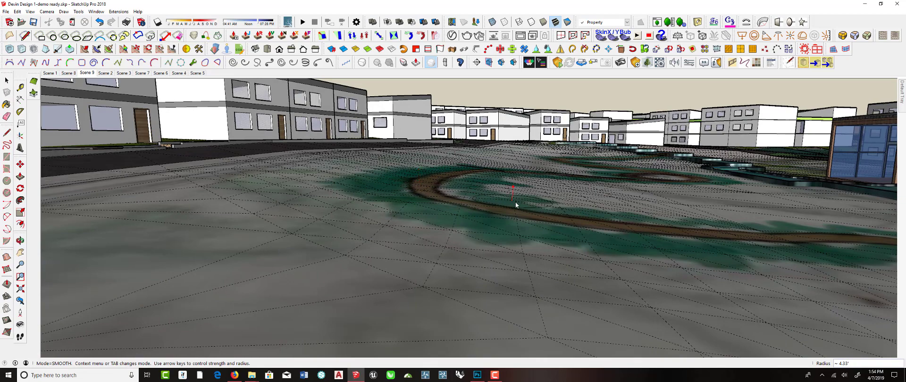
pyautogui.moveTo(498, 210); pyautogui.dragTo(358, 206, button='middle')
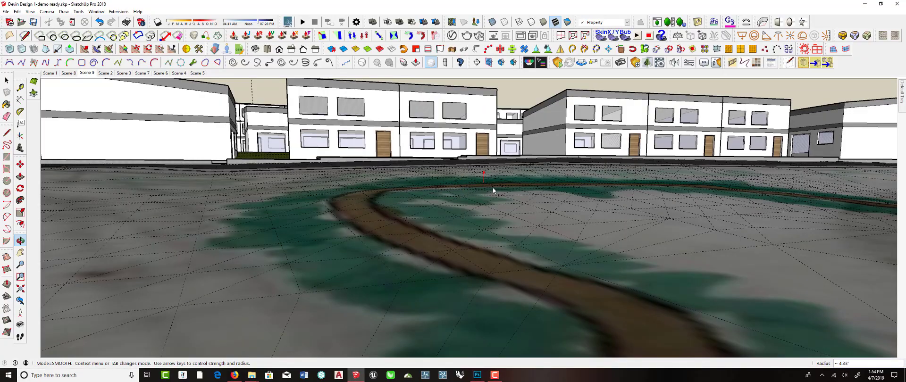
pyautogui.moveTo(494, 191); pyautogui.dragTo(455, 165, button='middle')
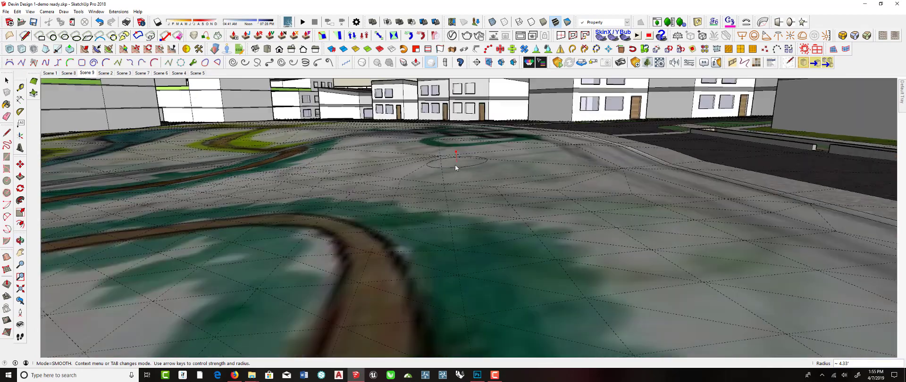
pyautogui.scroll(1, 439, 179)
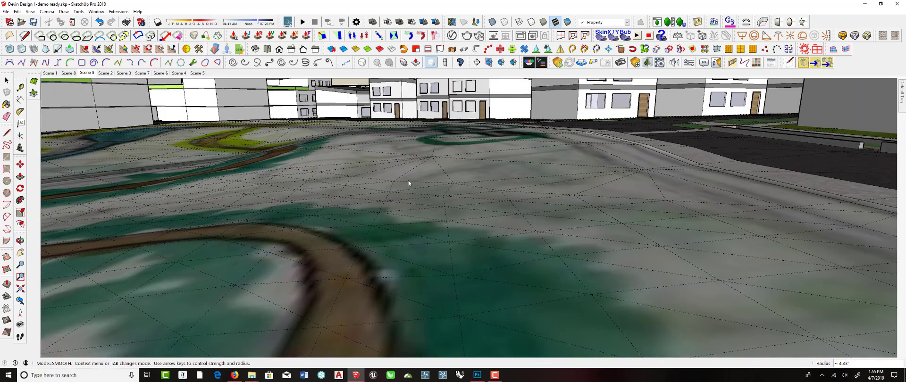
# Brush-select the terrain faces along the grey walkway around its crossing with the brown path and subdivide them.
pyautogui.moveTo(370, 172)
pyautogui.mouseDown(button='middle')
pyautogui.moveTo(306, 160)
pyautogui.moveTo(488, 158)
pyautogui.moveTo(536, 172)
pyautogui.moveTo(435, 127)
pyautogui.moveTo(401, 141)
pyautogui.moveTo(522, 157)
pyautogui.moveTo(407, 196)
pyautogui.mouseUp(button='middle')
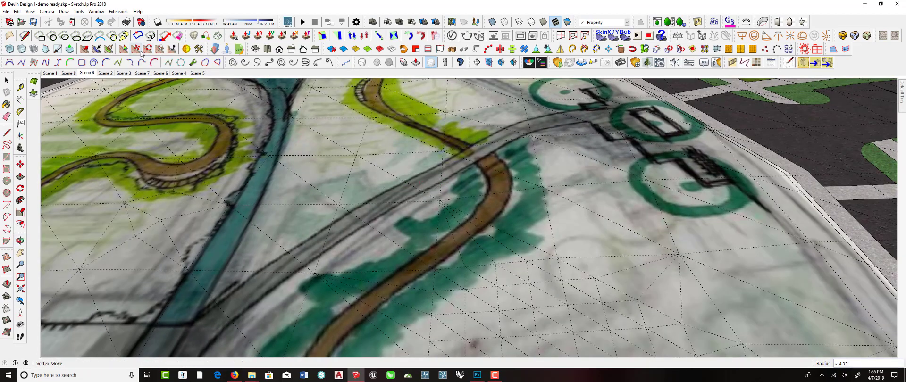
pyautogui.click(100, 50)
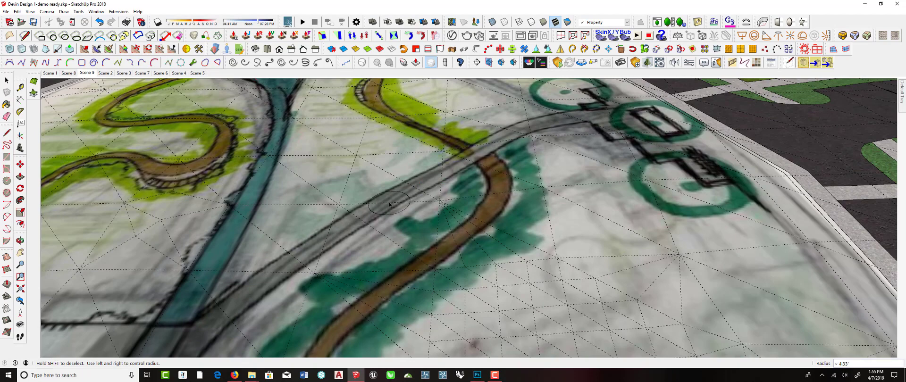
pyautogui.moveTo(385, 200); pyautogui.dragTo(479, 155)
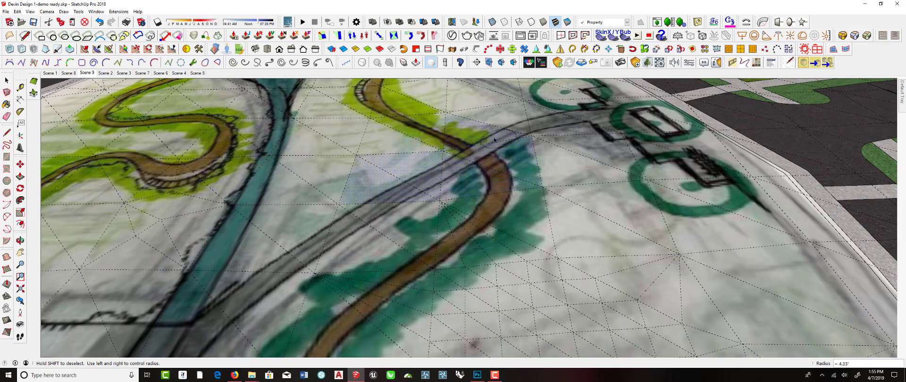
pyautogui.moveTo(331, 218)
pyautogui.mouseDown()
pyautogui.moveTo(363, 190)
pyautogui.moveTo(323, 212)
pyautogui.moveTo(411, 227)
pyautogui.moveTo(474, 202)
pyautogui.mouseUp()
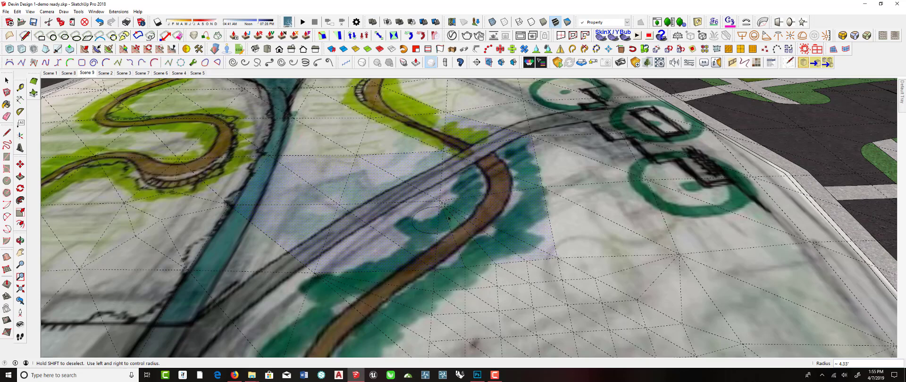
pyautogui.moveTo(414, 160)
pyautogui.mouseDown()
pyautogui.moveTo(461, 123)
pyautogui.moveTo(506, 124)
pyautogui.moveTo(548, 140)
pyautogui.mouseUp()
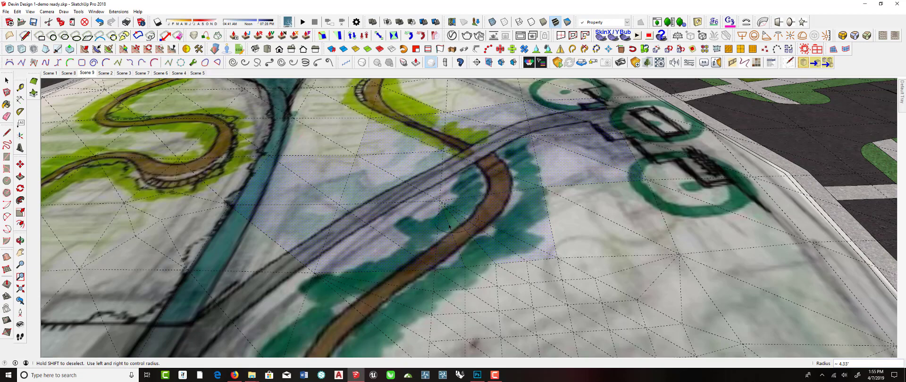
pyautogui.click(23, 50)
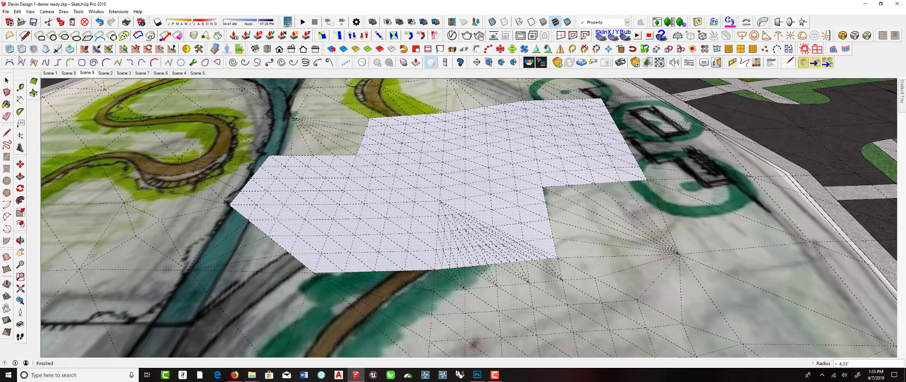
# Repaint the subdivided faces with the site drawing texture while hidden geometry is off, and turn hidden geometry back on.
pyautogui.click(30, 11)
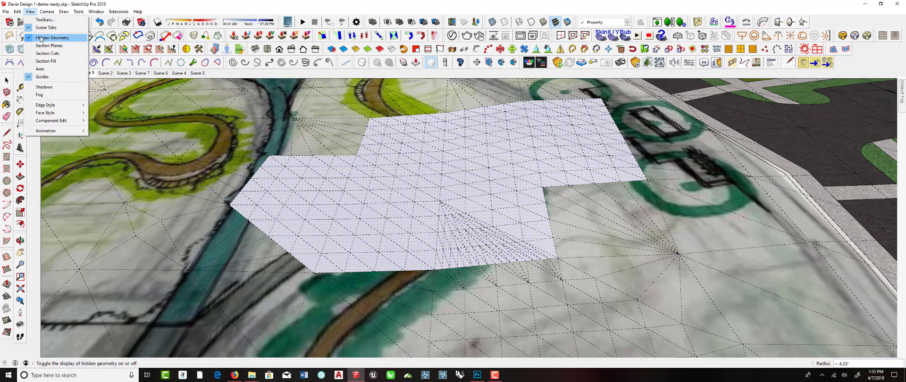
pyautogui.click(47, 38)
pyautogui.click(7, 105)
pyautogui.click(326, 166)
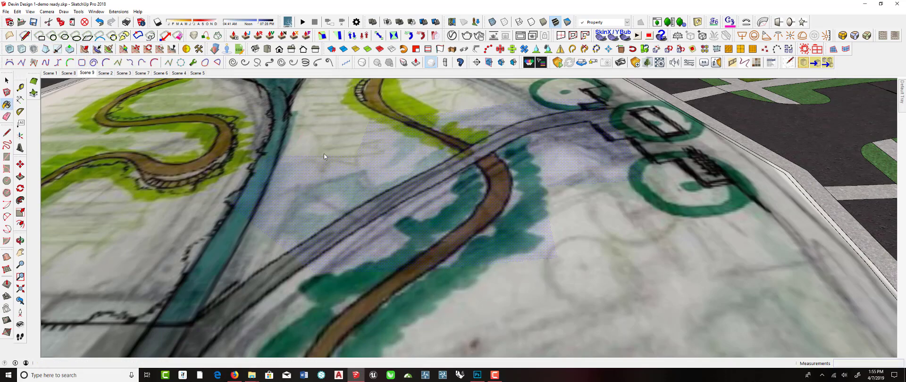
pyautogui.moveTo(330, 153)
pyautogui.mouseDown(button='middle')
pyautogui.moveTo(430, 116)
pyautogui.moveTo(426, 124)
pyautogui.mouseUp(button='middle')
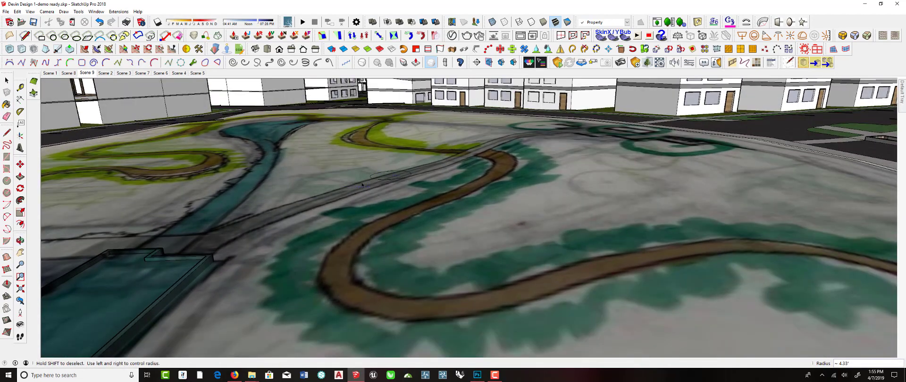
pyautogui.click(46, 12)
pyautogui.moveTo(31, 13)
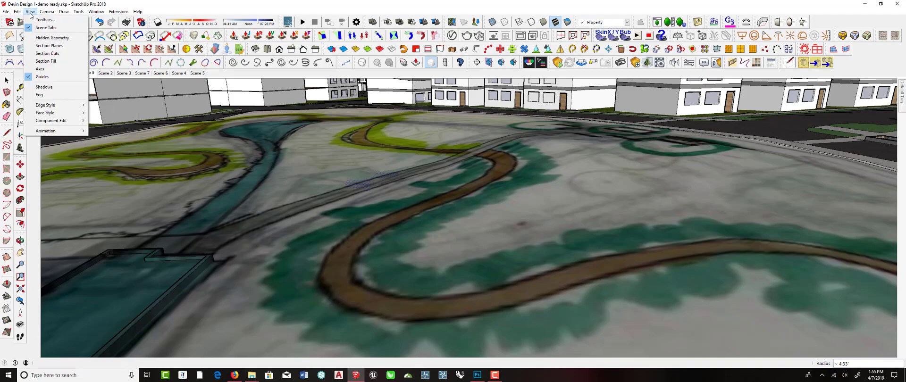
pyautogui.click(41, 38)
# Brush-select the faces along the walkway at the path crossing with an 8.40' radius and make them planar using the Best plane.
pyautogui.scroll(3, 361, 221)
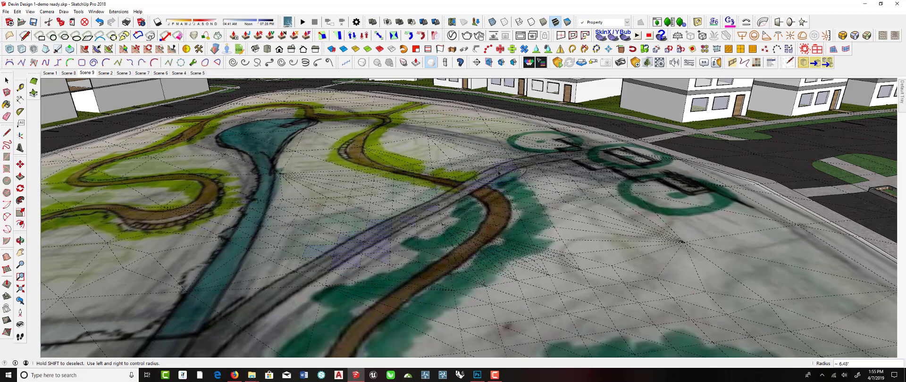
pyautogui.press('Right')
pyautogui.moveTo(445, 206)
pyautogui.mouseDown(button='middle')
pyautogui.moveTo(583, 163)
pyautogui.moveTo(428, 198)
pyautogui.mouseUp(button='middle')
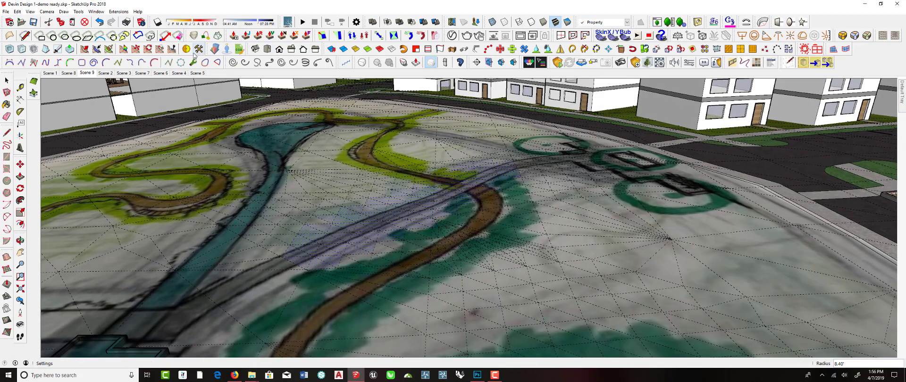
pyautogui.click(171, 49)
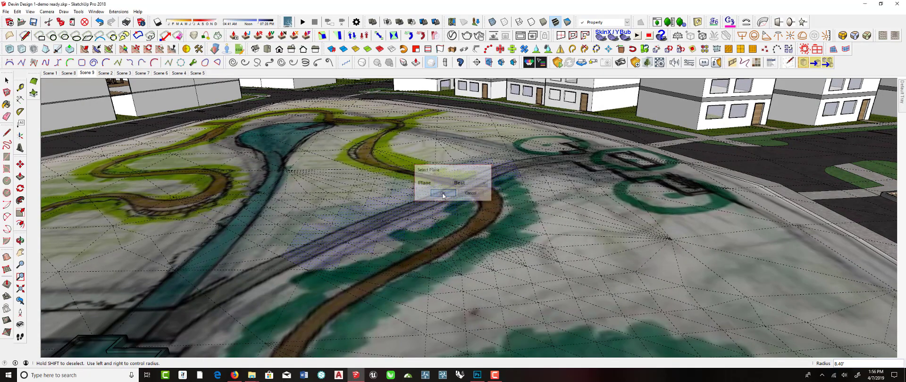
pyautogui.click(459, 196)
# Switch the brush to Smooth mode and smooth the flattened terrain around the walkway and brown path crossing.
pyautogui.moveTo(459, 197); pyautogui.dragTo(466, 236, button='middle')
pyautogui.scroll(3, 436, 156)
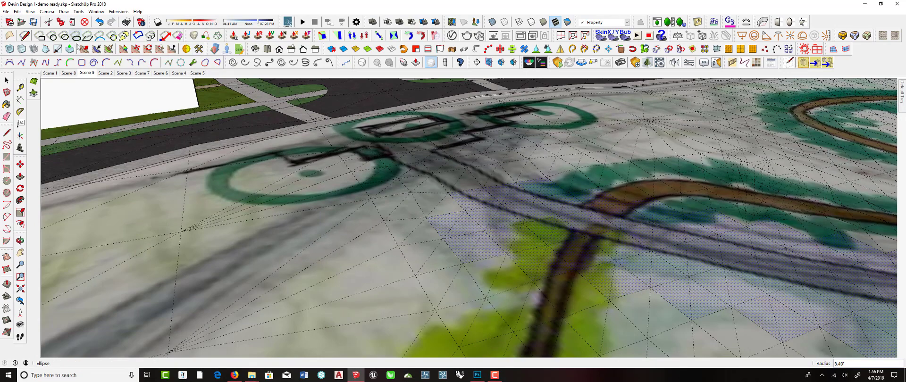
pyautogui.rightClick(518, 207)
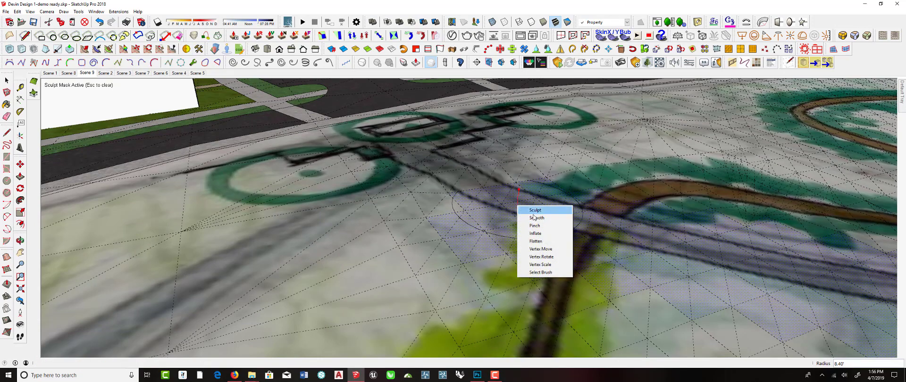
pyautogui.click(536, 218)
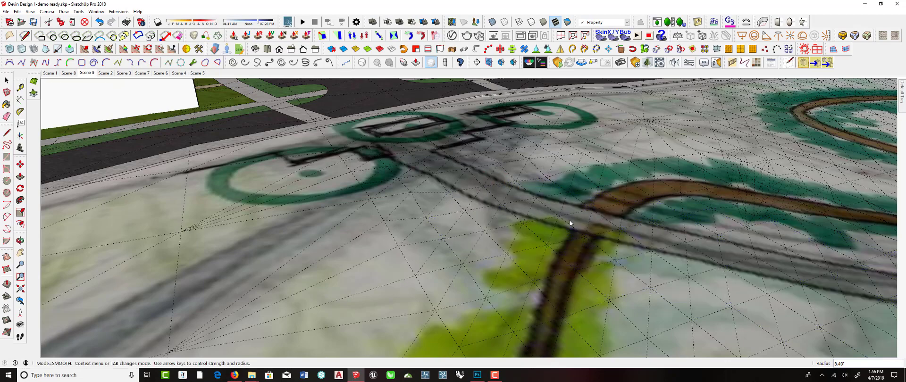
pyautogui.moveTo(571, 223); pyautogui.dragTo(540, 178, button='middle')
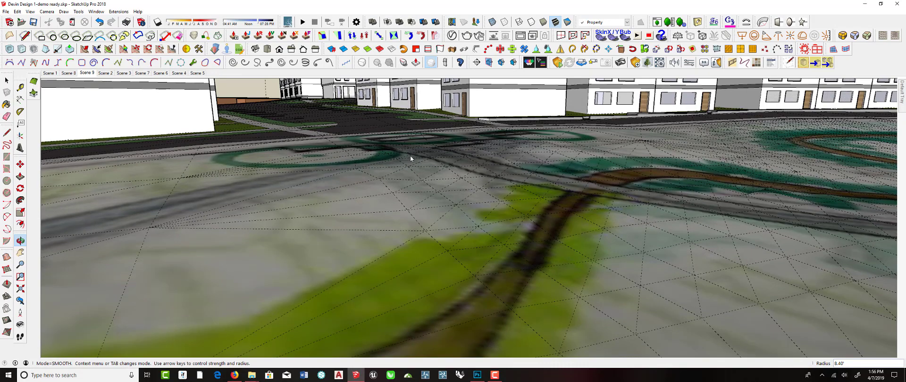
# Switch the brush to Sculpt mode and sculpt the terrain along the walkway between the crossing and the green rings.
pyautogui.rightClick(524, 185)
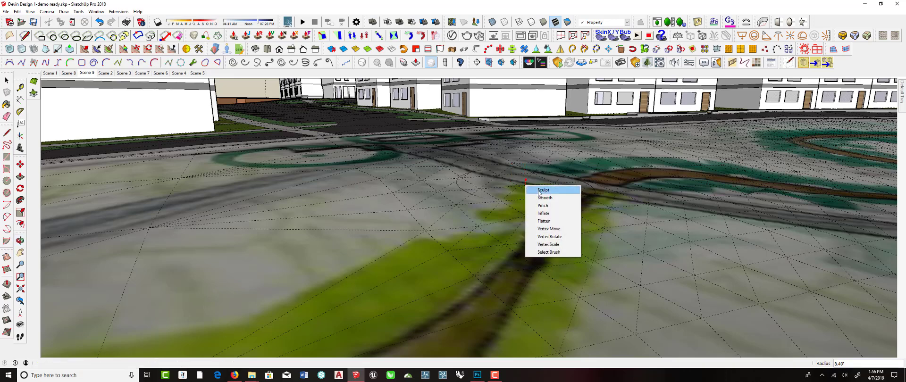
pyautogui.click(539, 191)
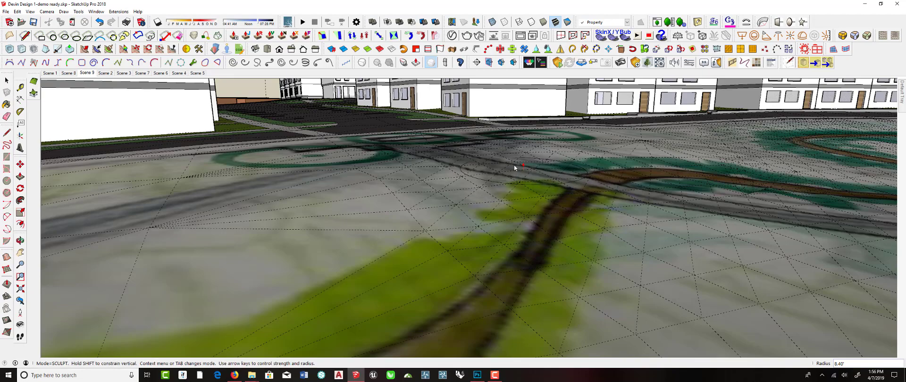
pyautogui.scroll(3, 548, 194)
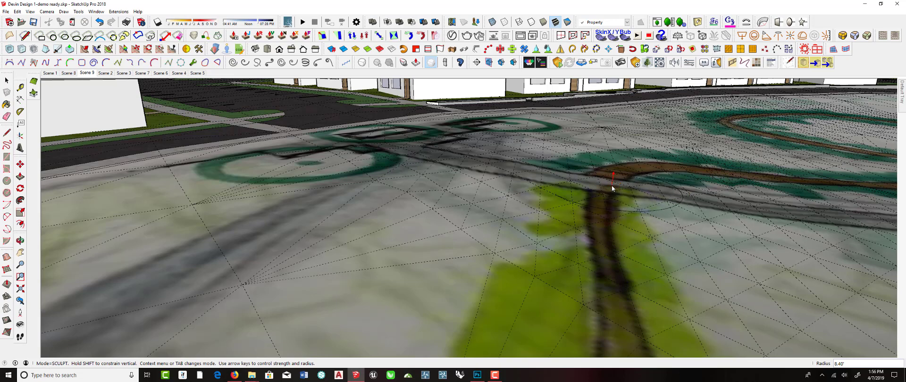
# Return the brush to Smooth mode and blend the sculpted terrain beside the walkway and the lime-edged path.
pyautogui.rightClick(613, 187)
pyautogui.click(620, 200)
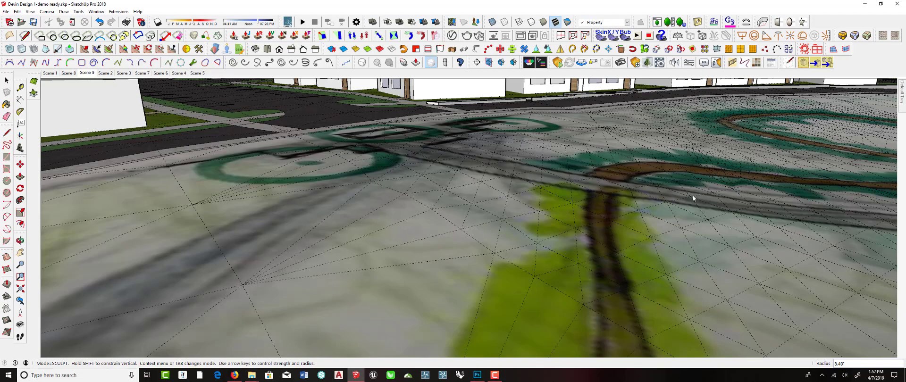
pyautogui.moveTo(613, 180)
pyautogui.mouseDown(button='middle')
pyautogui.moveTo(615, 155)
pyautogui.moveTo(603, 163)
pyautogui.moveTo(383, 165)
pyautogui.moveTo(234, 194)
pyautogui.moveTo(373, 182)
pyautogui.moveTo(605, 188)
pyautogui.mouseUp(button='middle')
pyautogui.scroll(3, 602, 164)
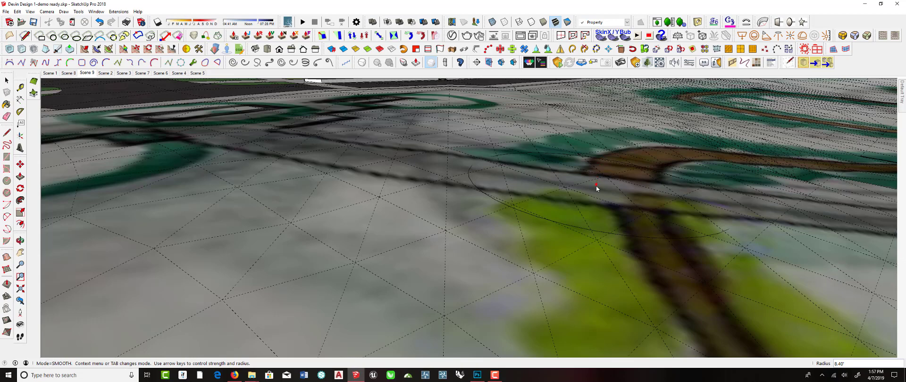
# Set the brush back to Sculpt mode and reshape the walkway's terrain just before the brown path crossing.
pyautogui.rightClick(597, 188)
pyautogui.click(614, 191)
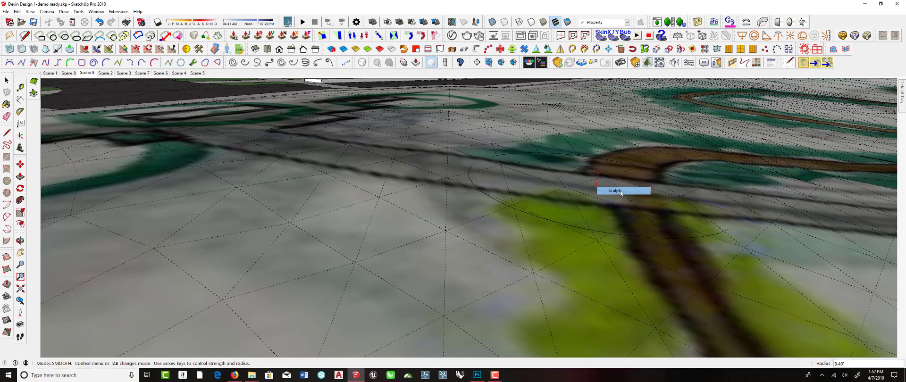
pyautogui.press('Tab')
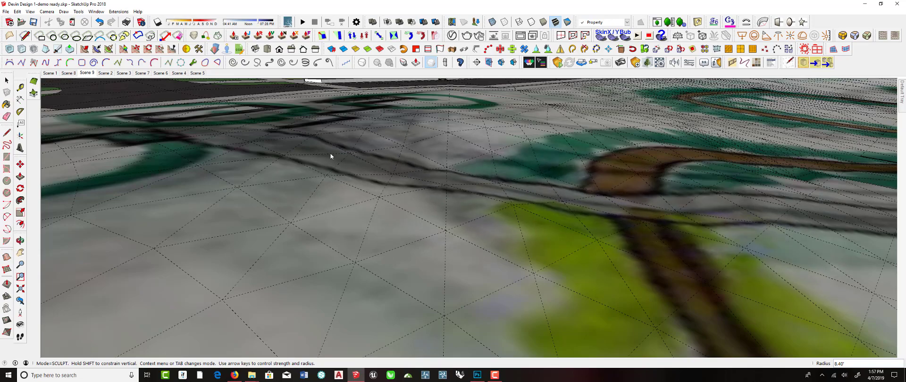
pyautogui.moveTo(335, 155)
pyautogui.mouseDown(button='middle')
pyautogui.moveTo(459, 180)
pyautogui.moveTo(351, 180)
pyautogui.moveTo(642, 191)
pyautogui.moveTo(623, 192)
pyautogui.mouseUp(button='middle')
pyautogui.moveTo(508, 207)
pyautogui.mouseDown(button='middle')
pyautogui.moveTo(447, 202)
pyautogui.moveTo(464, 212)
pyautogui.mouseUp(button='middle')
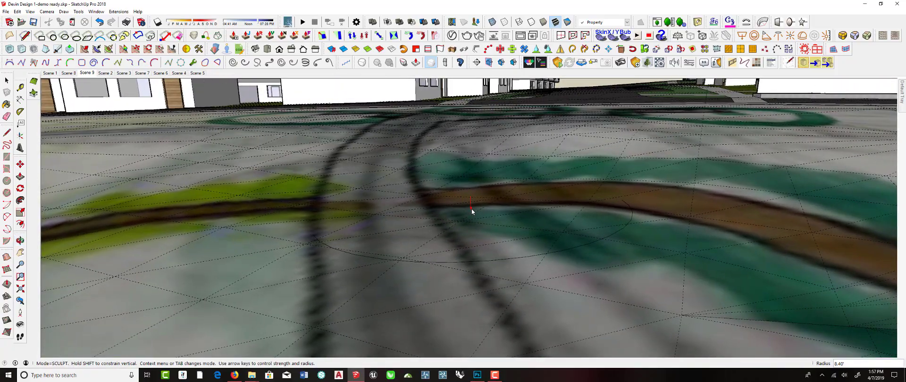
# Set the brush to Smooth mode and even out the walkway surface where the brown path crosses it.
pyautogui.rightClick(474, 209)
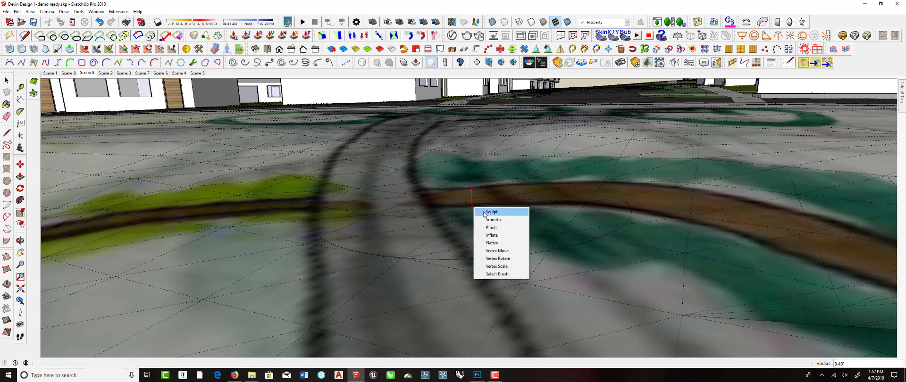
pyautogui.click(491, 220)
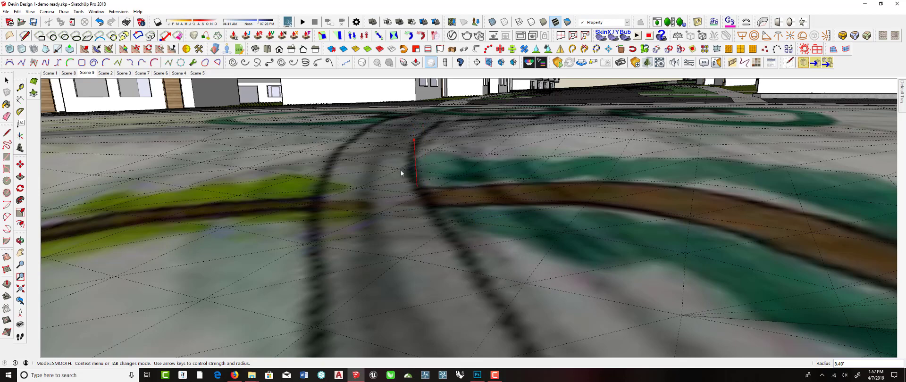
pyautogui.press('space')
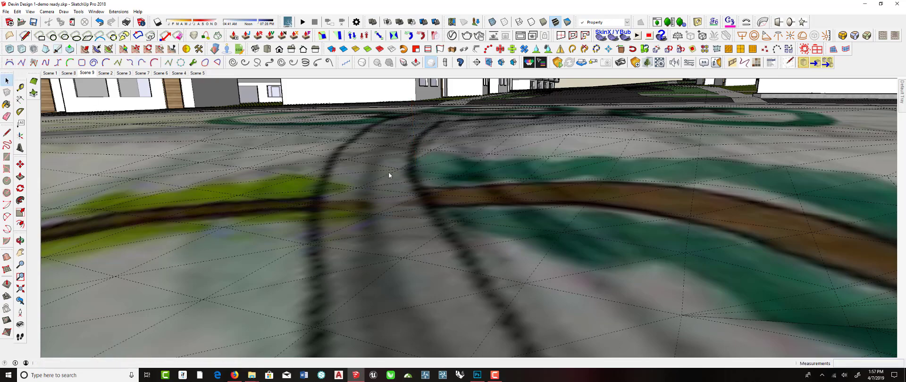
pyautogui.scroll(-3, 471, 200)
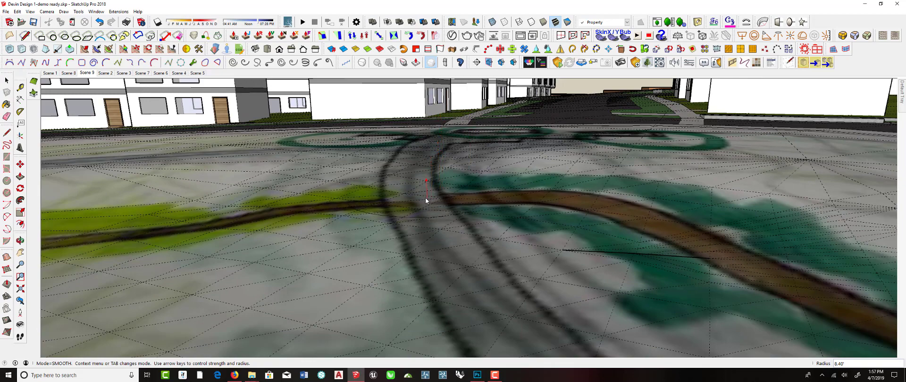
pyautogui.rightClick(426, 198)
pyautogui.click(444, 211)
# Examine the terrain at low angle around the walkway crossing, and from above along the lime-edged path and the pond.
pyautogui.moveTo(403, 201); pyautogui.dragTo(461, 187, button='middle')
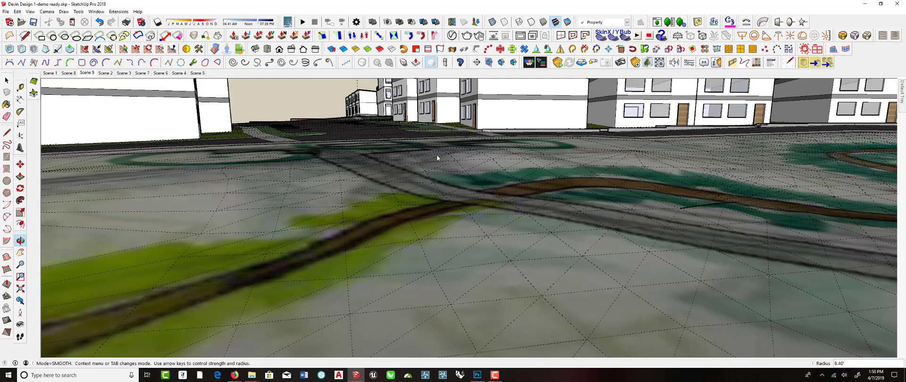
pyautogui.moveTo(550, 205); pyautogui.dragTo(573, 222, button='middle')
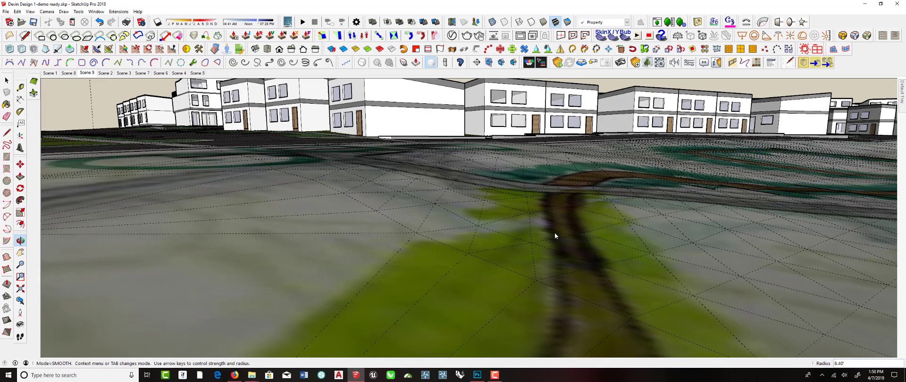
pyautogui.moveTo(588, 245); pyautogui.dragTo(521, 229, button='middle')
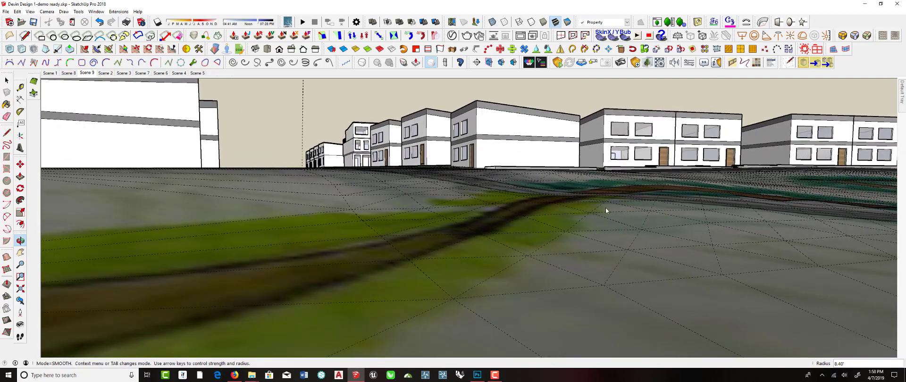
pyautogui.moveTo(606, 210); pyautogui.dragTo(607, 234, button='middle')
pyautogui.scroll(5, 641, 177)
pyautogui.moveTo(643, 173); pyautogui.dragTo(436, 157, button='middle')
pyautogui.moveTo(489, 141); pyautogui.dragTo(471, 183, button='middle')
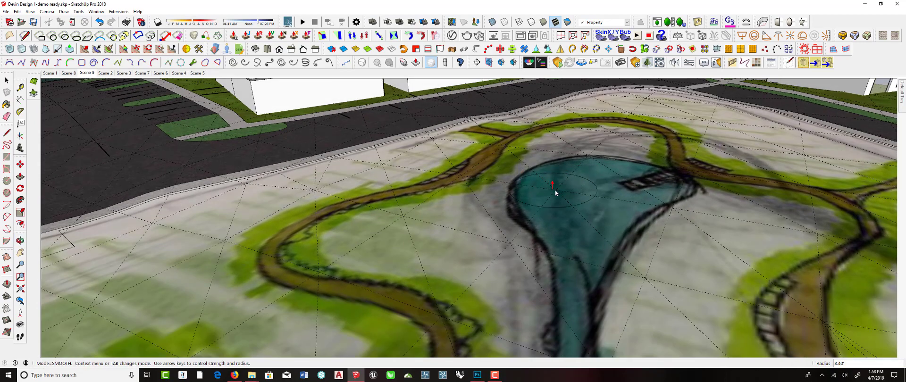
pyautogui.scroll(-5, 563, 180)
pyautogui.moveTo(565, 193); pyautogui.dragTo(579, 228, button='middle')
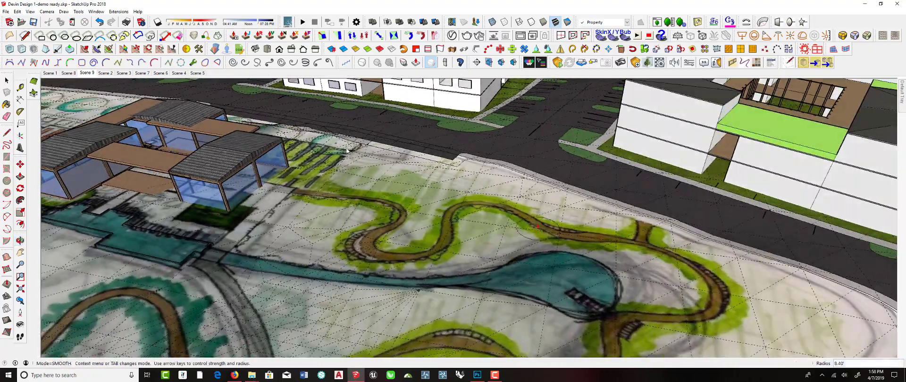
pyautogui.click(46, 11)
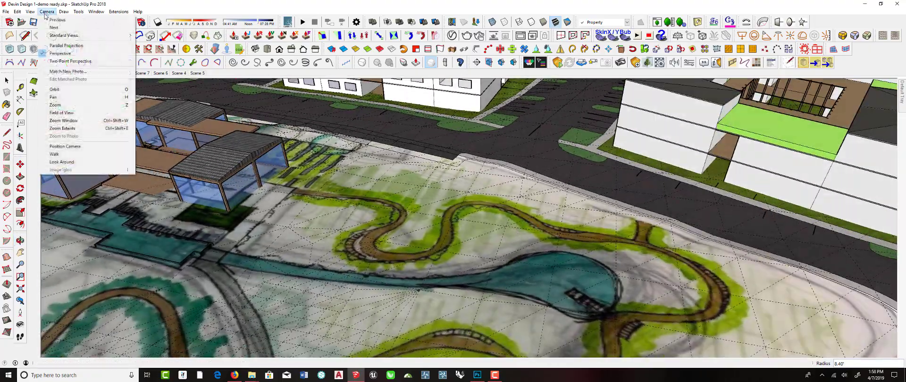
# Look over the whole neighbourhood model around the landscape site, and find the separate flat copy of the site sketch.
pyautogui.moveTo(31, 12)
pyautogui.click(38, 40)
pyautogui.scroll(-6, 470, 243)
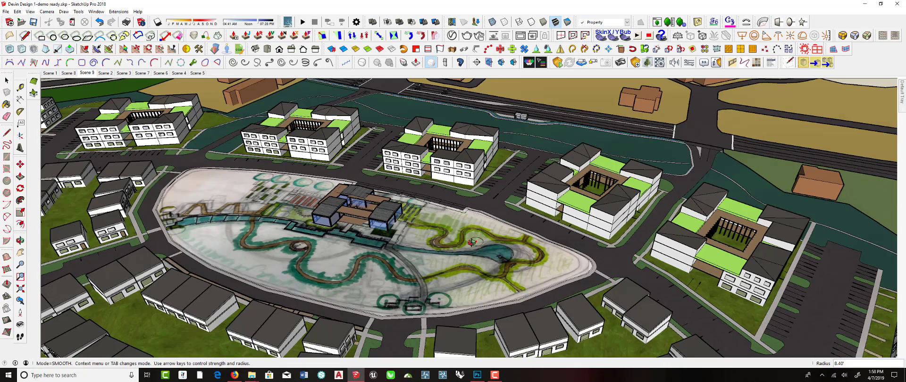
pyautogui.moveTo(476, 242)
pyautogui.mouseDown(button='middle')
pyautogui.moveTo(378, 278)
pyautogui.moveTo(442, 280)
pyautogui.mouseUp(button='middle')
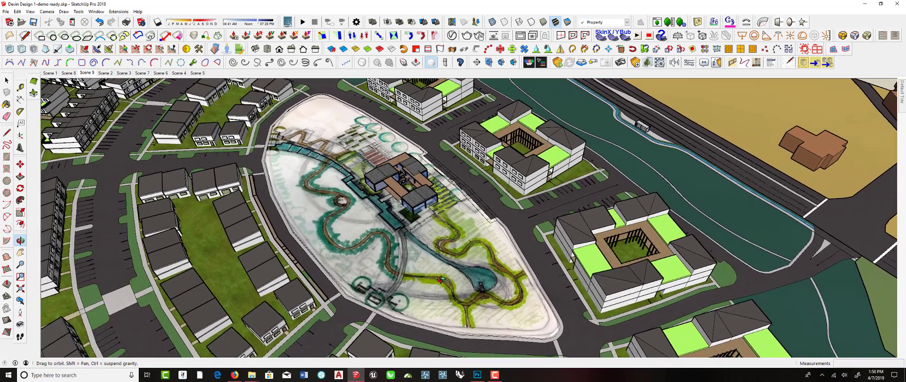
pyautogui.scroll(-1, 371, 255)
pyautogui.scroll(-8, 371, 261)
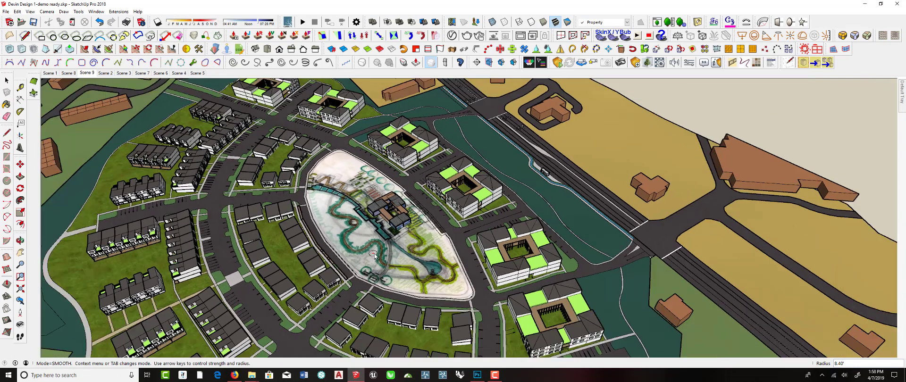
pyautogui.scroll(-5, 379, 252)
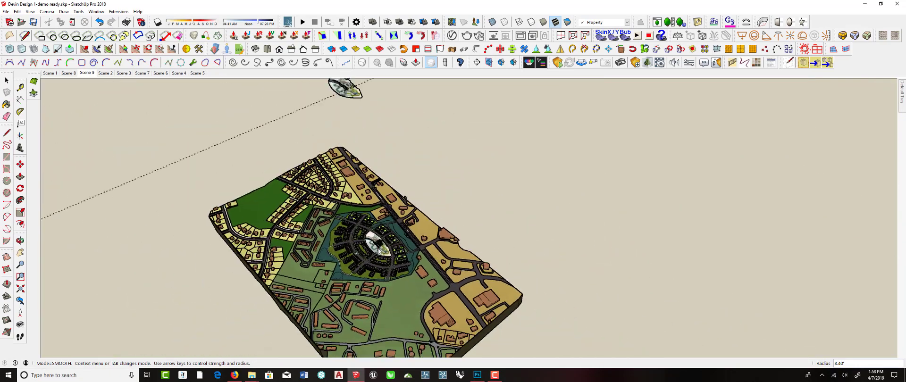
pyautogui.scroll(2, 351, 135)
pyautogui.scroll(7, 350, 136)
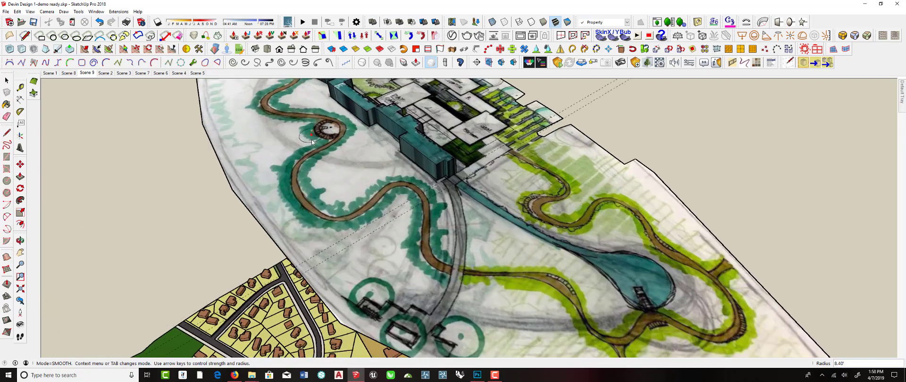
# Move the extruded teal water volume away from the separate site sketch and remove it, leaving the flat drawing.
pyautogui.moveTo(312, 142); pyautogui.dragTo(679, 270, button='middle')
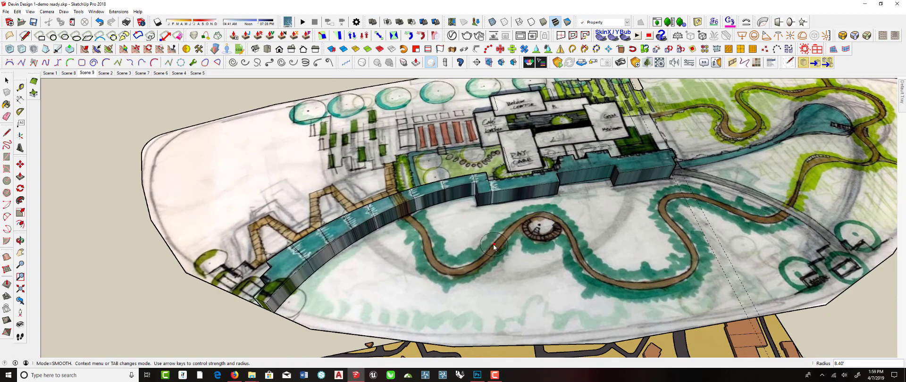
pyautogui.moveTo(404, 229); pyautogui.dragTo(272, 181, button='middle')
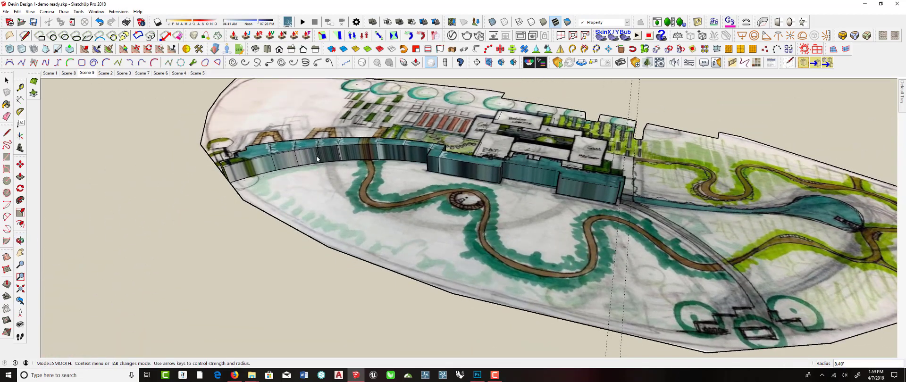
pyautogui.press('m')
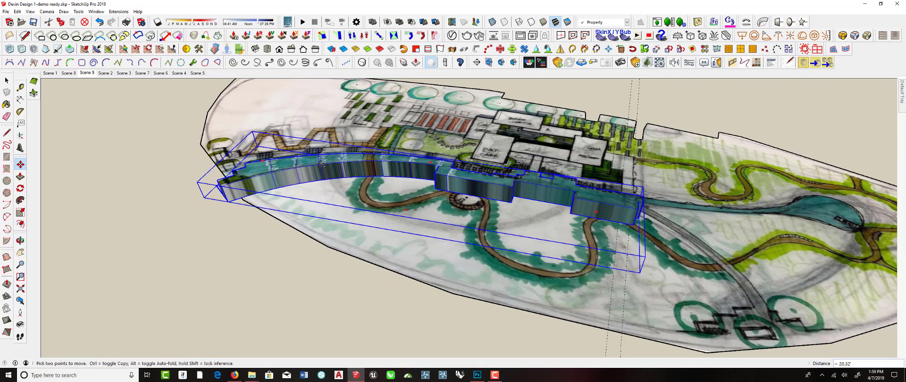
pyautogui.moveTo(321, 163); pyautogui.dragTo(233, 182, button='middle')
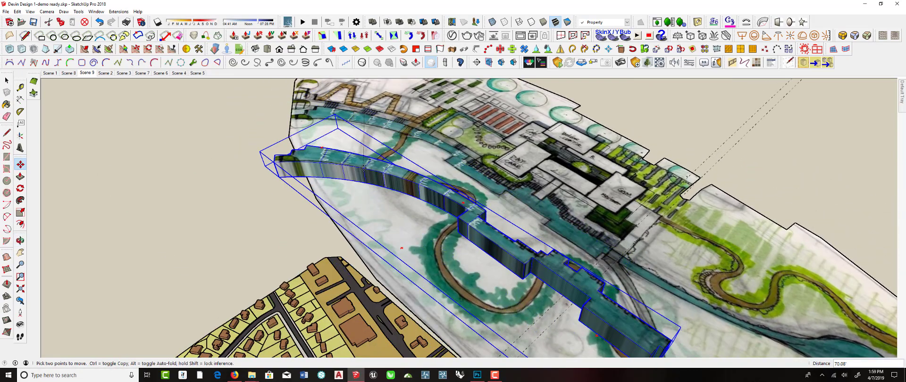
pyautogui.press('Escape')
pyautogui.moveTo(382, 175); pyautogui.dragTo(560, 193, button='middle')
pyautogui.press('space')
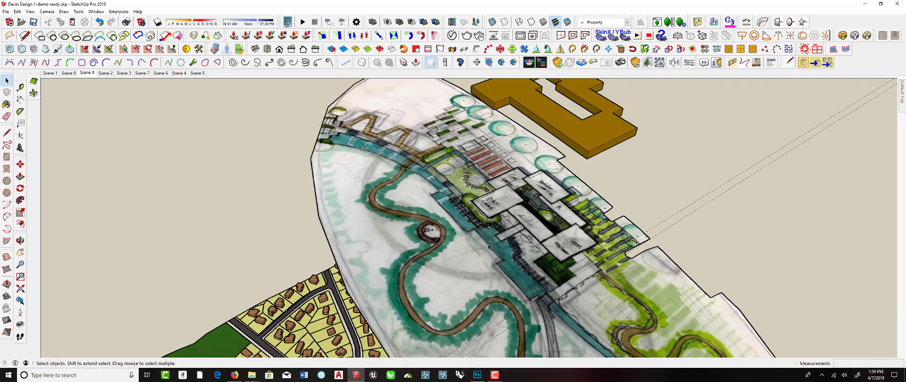
# Select the flat site sketch and examine its canal, zigzag boardwalk, planters and row of trees from several angles.
pyautogui.scroll(5, 461, 219)
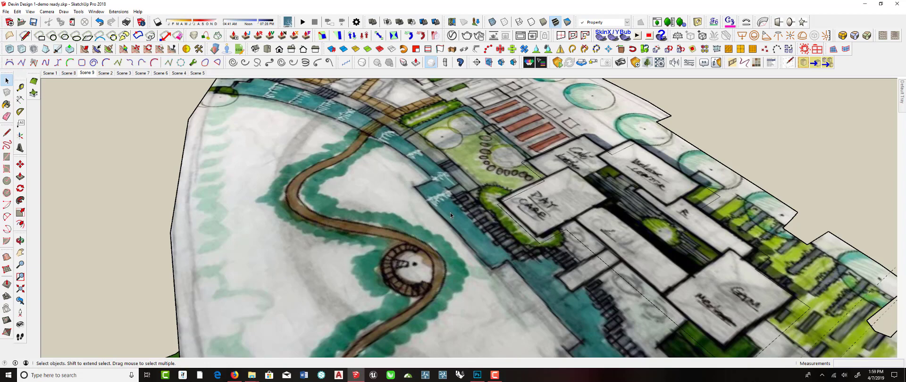
pyautogui.moveTo(451, 214); pyautogui.dragTo(395, 212, button='middle')
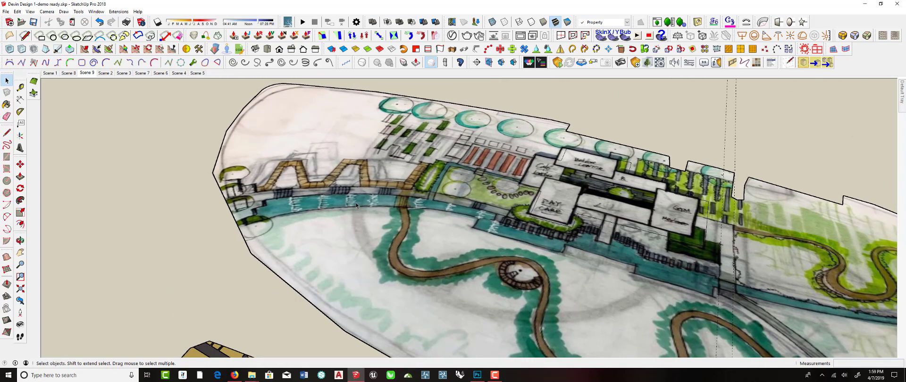
pyautogui.moveTo(329, 204); pyautogui.dragTo(481, 222, button='middle')
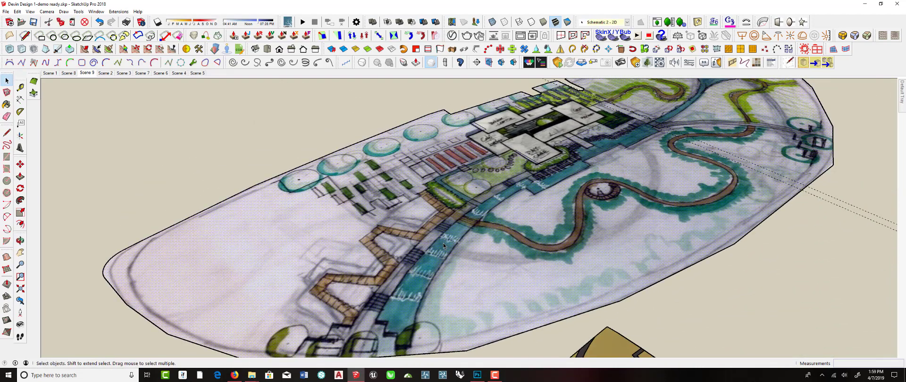
pyautogui.scroll(-3, 409, 246)
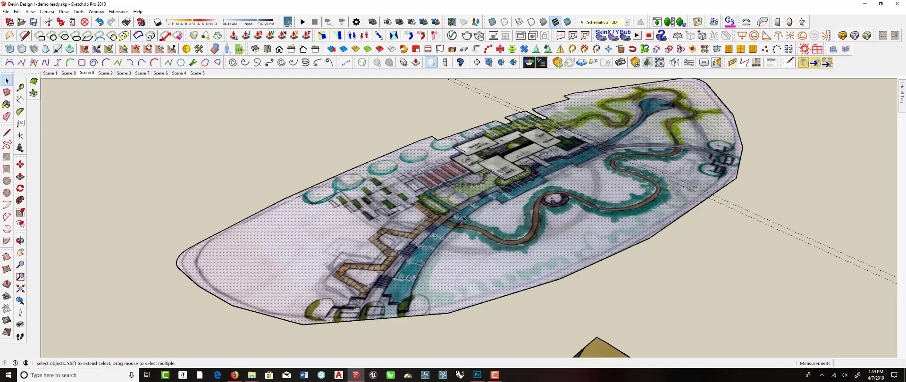
pyautogui.scroll(5, 486, 194)
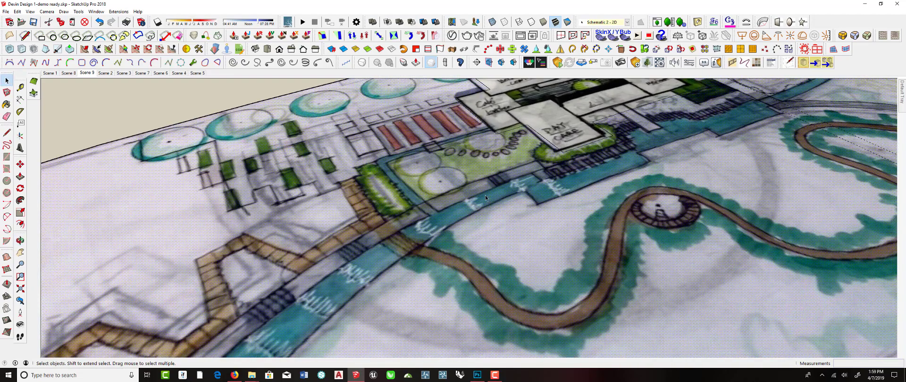
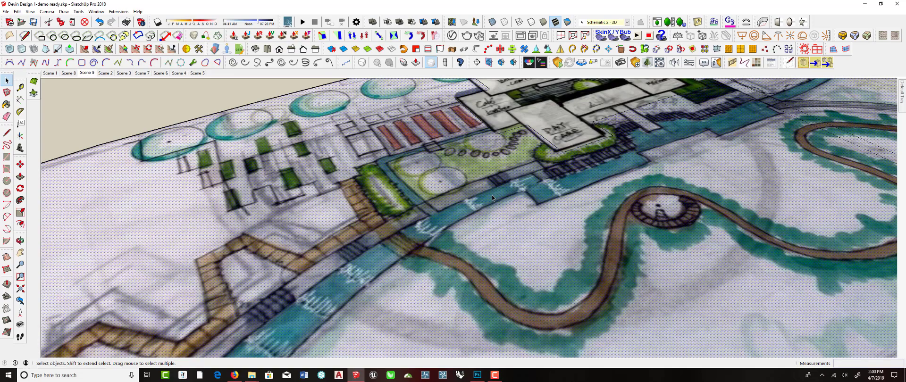
pyautogui.moveTo(291, 183); pyautogui.dragTo(581, 178, button='middle')
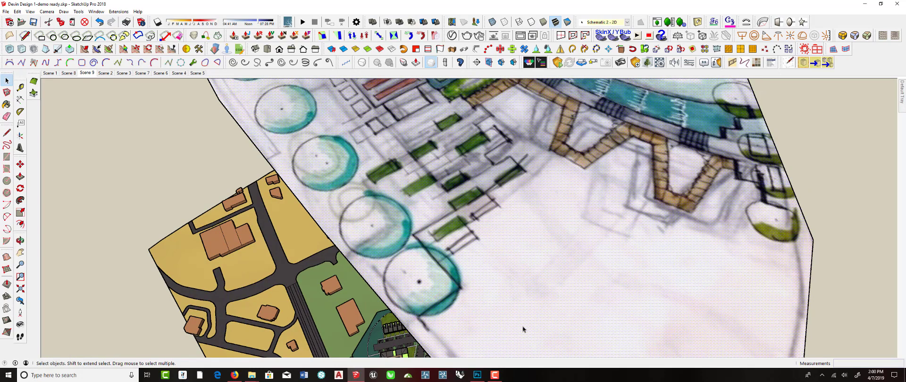
pyautogui.scroll(-2, 522, 327)
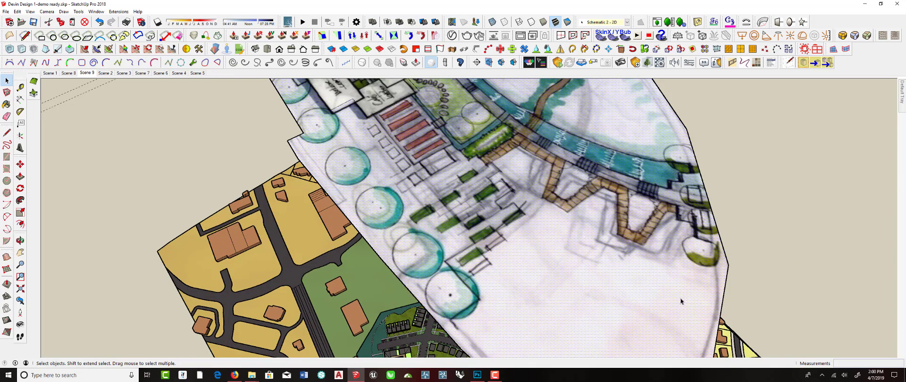
pyautogui.moveTo(541, 267); pyautogui.dragTo(534, 315, button='middle')
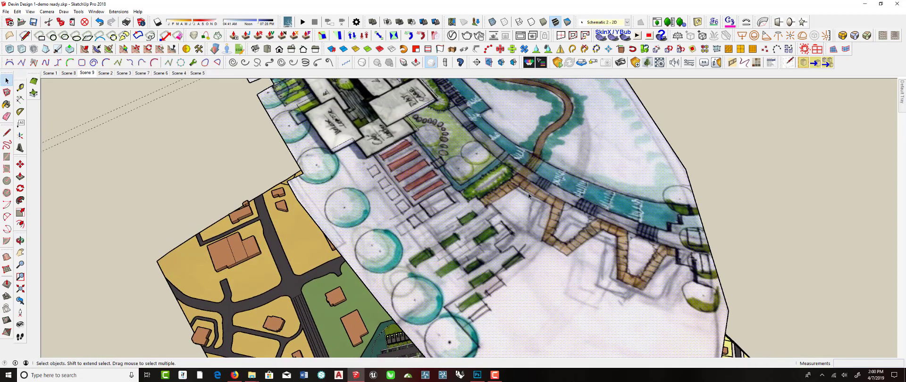
pyautogui.scroll(-4, 429, 262)
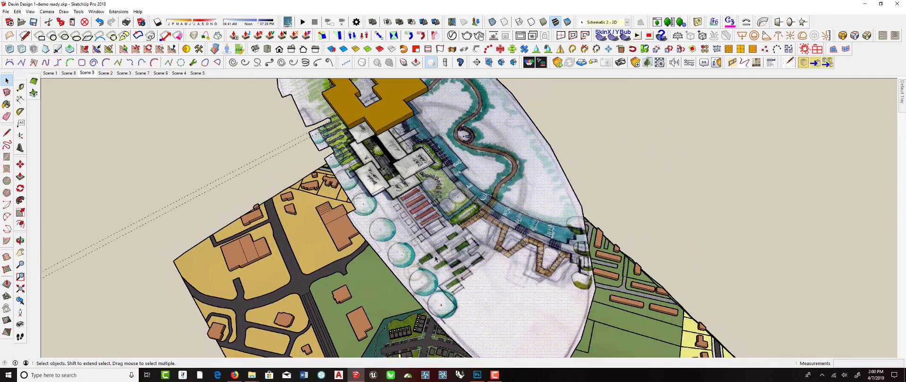
pyautogui.moveTo(332, 245)
pyautogui.mouseDown(button='middle')
pyautogui.moveTo(463, 224)
pyautogui.moveTo(437, 179)
pyautogui.moveTo(481, 231)
pyautogui.mouseUp(button='middle')
pyautogui.scroll(3, 317, 181)
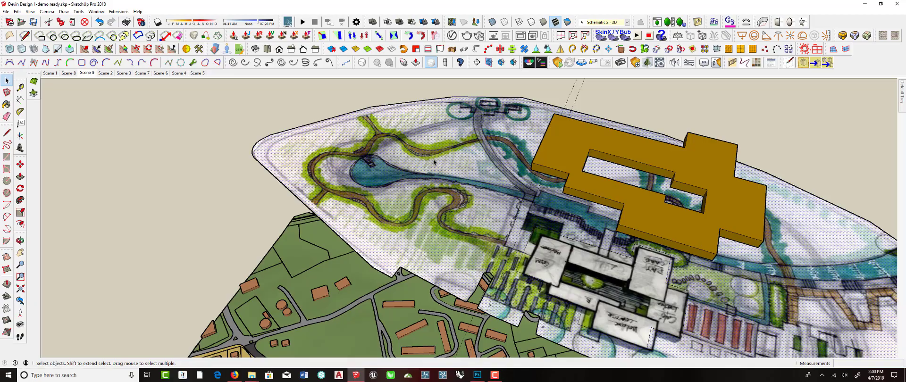
# Clear the selection and examine the full sketch layout, including the pond, winding paths, day care block and stepped canal edge.
pyautogui.moveTo(435, 162)
pyautogui.mouseDown(button='middle')
pyautogui.moveTo(594, 162)
pyautogui.moveTo(526, 243)
pyautogui.mouseUp(button='middle')
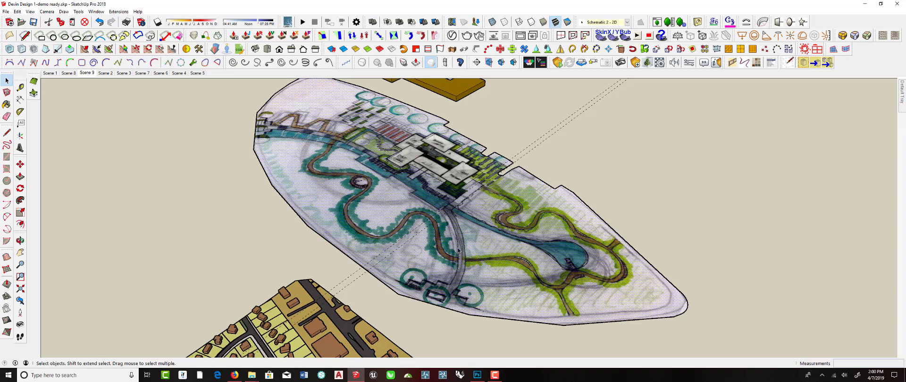
pyautogui.scroll(2, 494, 216)
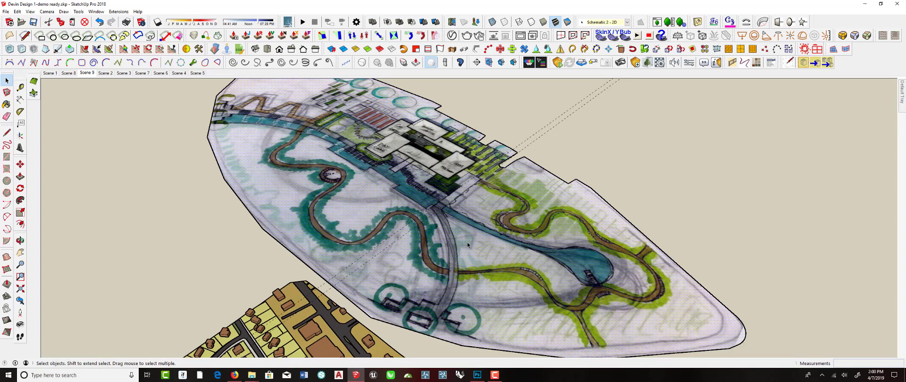
pyautogui.moveTo(488, 243); pyautogui.dragTo(486, 228, button='middle')
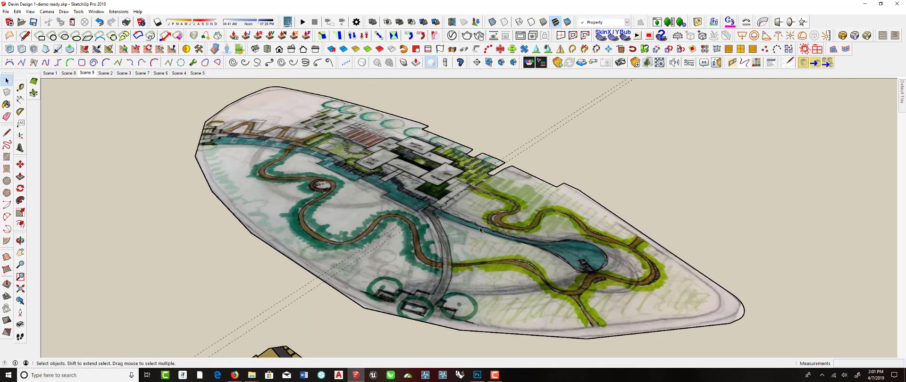
pyautogui.moveTo(480, 228); pyautogui.dragTo(467, 250, button='middle')
pyautogui.scroll(6, 310, 97)
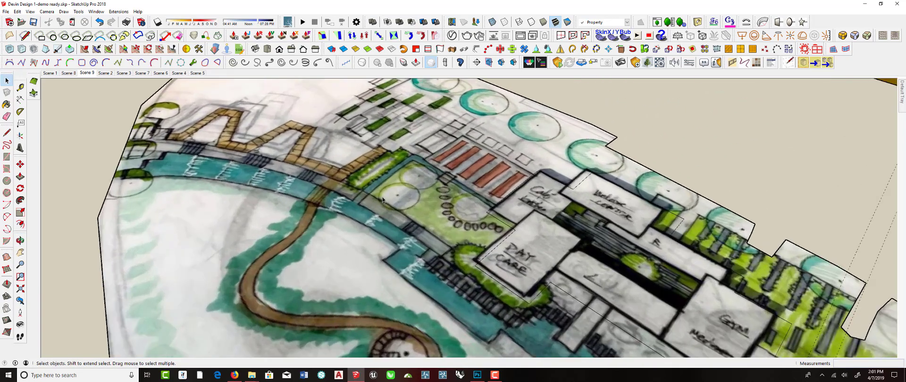
pyautogui.moveTo(383, 200); pyautogui.dragTo(229, 118, button='middle')
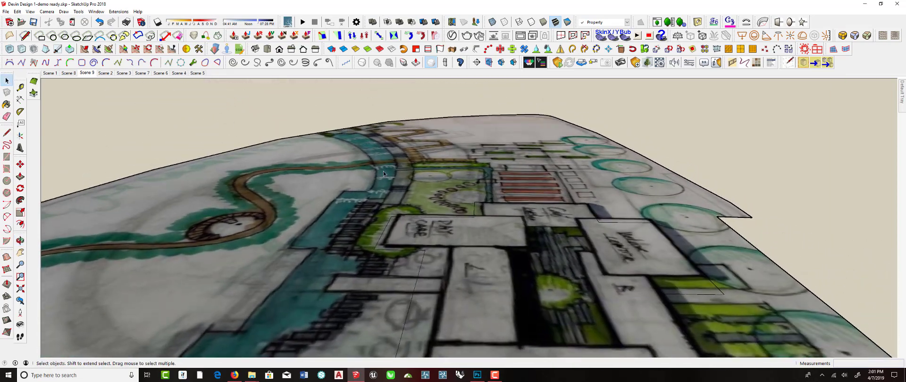
pyautogui.click(404, 171)
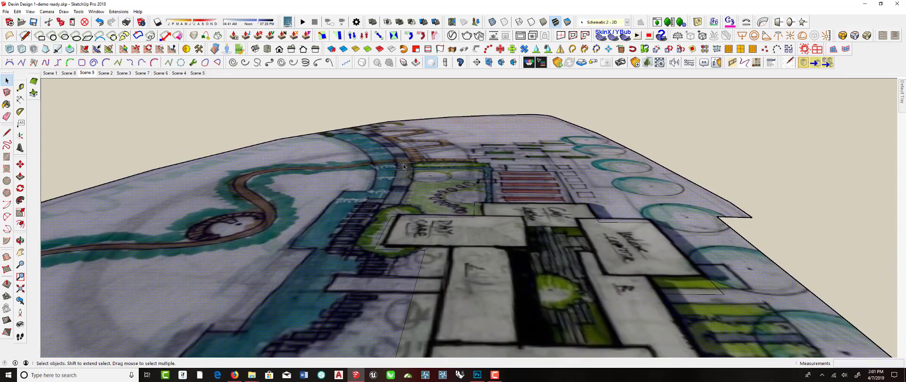
pyautogui.moveTo(403, 164); pyautogui.dragTo(305, 103, button='middle')
pyautogui.click(305, 103)
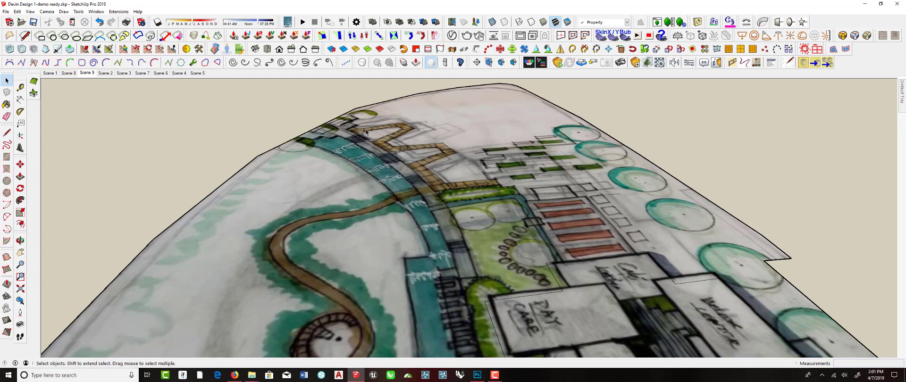
pyautogui.moveTo(355, 118); pyautogui.dragTo(526, 223, button='middle')
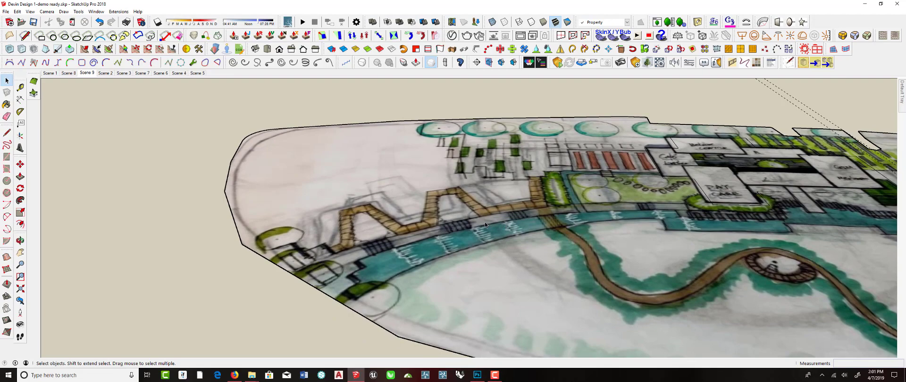
pyautogui.moveTo(485, 222); pyautogui.dragTo(416, 209, button='middle')
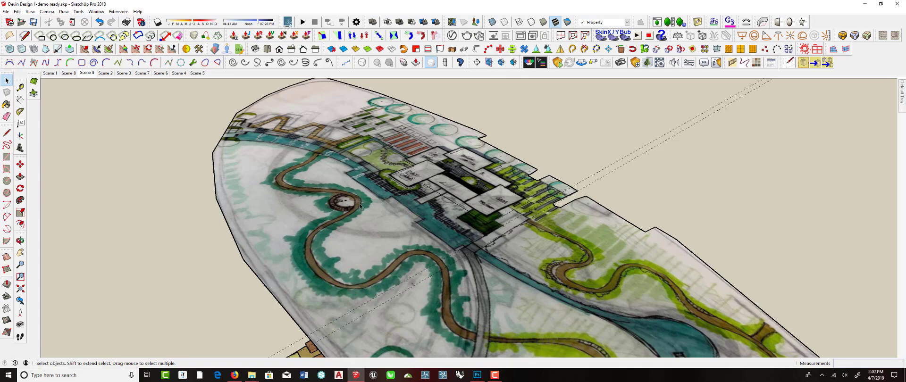
pyautogui.moveTo(360, 206); pyautogui.dragTo(449, 225, button='middle')
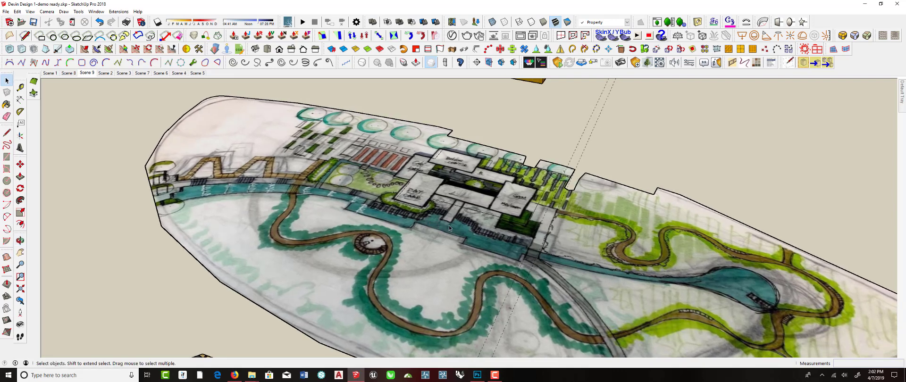